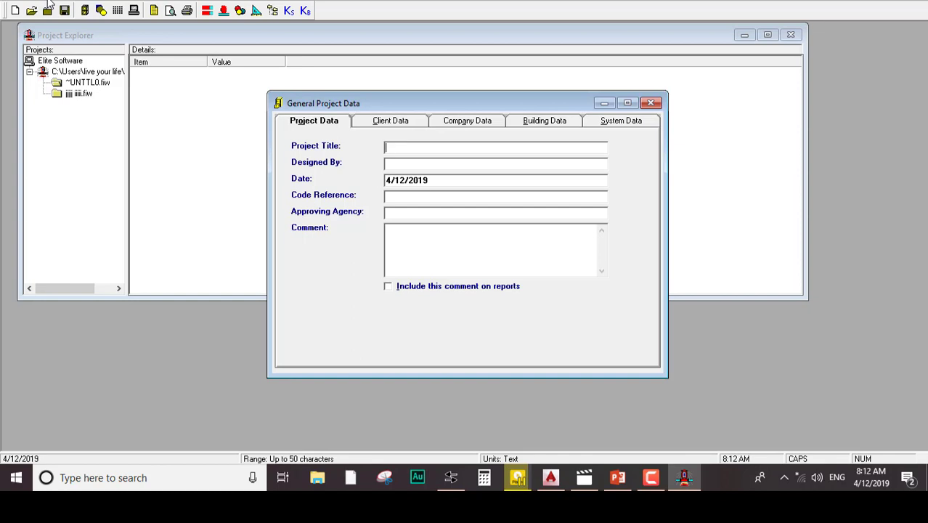
Enter SALAM CITY as the project title, fill in the designer's name, and set the code reference to NFPA
text(SALAM CITY)
click(401, 163)
text(ENG THA)
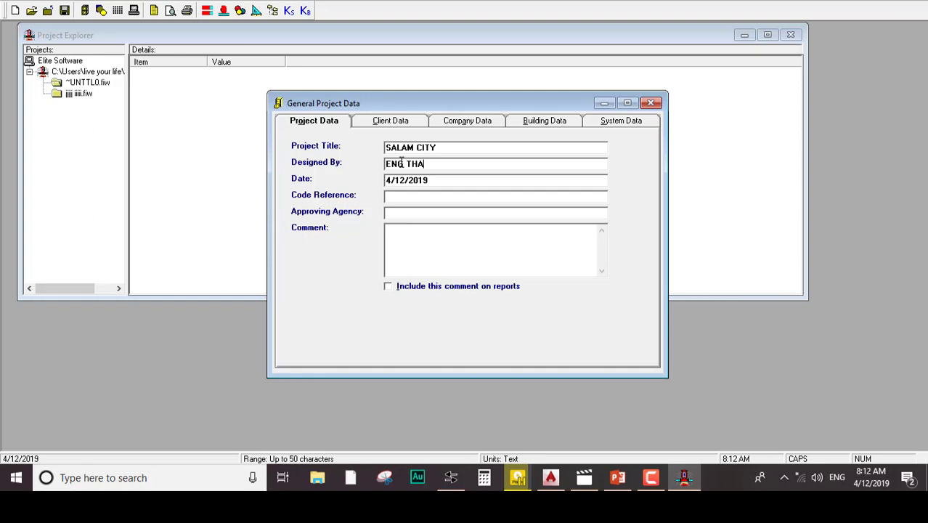
key(BackSpace)
key(BackSpace)
text(AHA)
click(418, 198)
text(NFPA)
Enter HODA CONTRACTORS as the client name in the client data
click(396, 124)
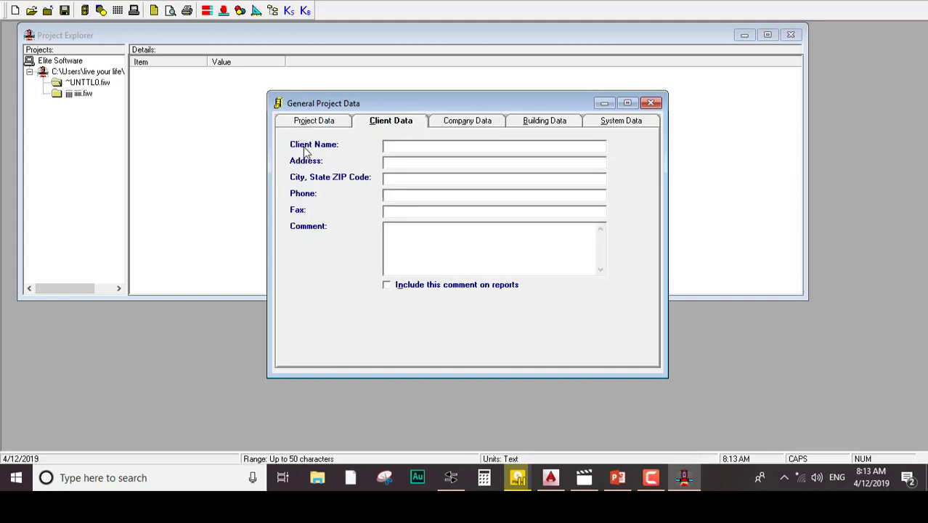
click(399, 146)
text(HODA CONTRA)
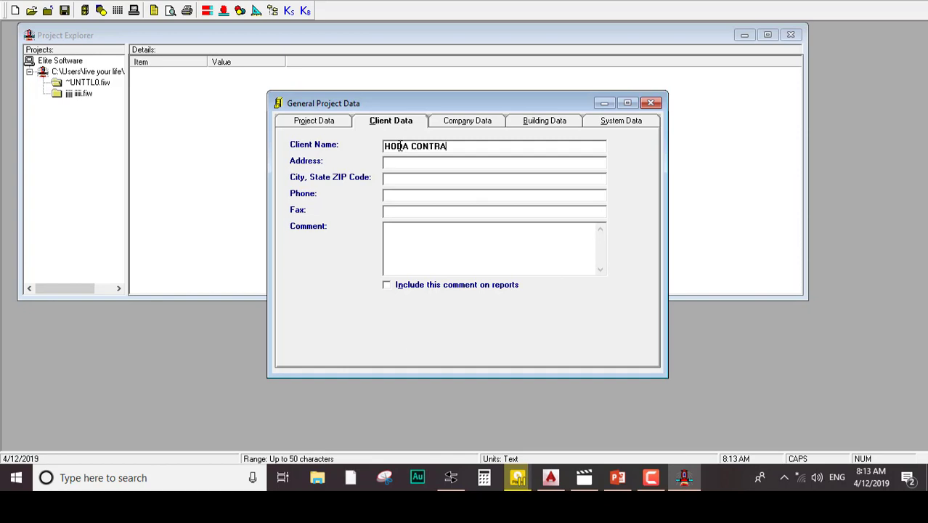
text(CTORS)
click(391, 162)
Enter NOOR as the company name in the company data
click(465, 122)
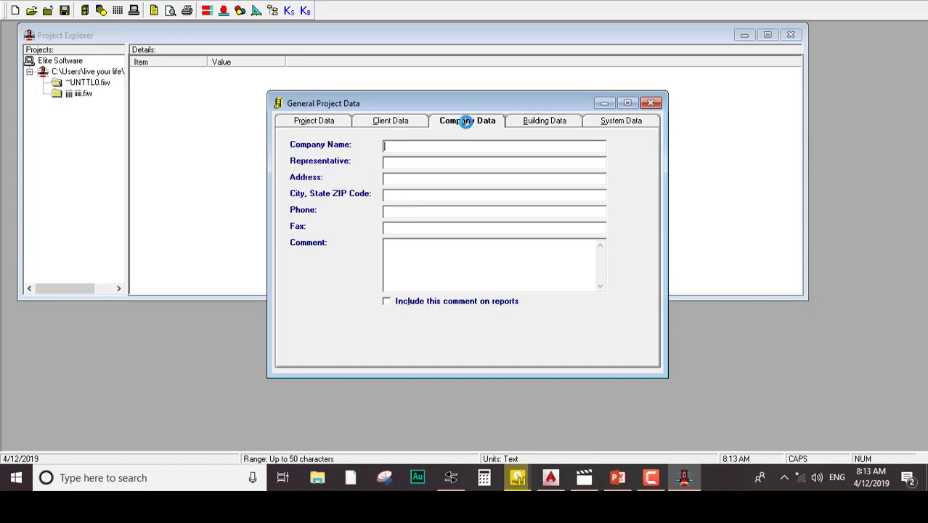
click(423, 146)
text(NOOR)
click(438, 161)
Enter HOTTEL as the building name in the building data
click(545, 122)
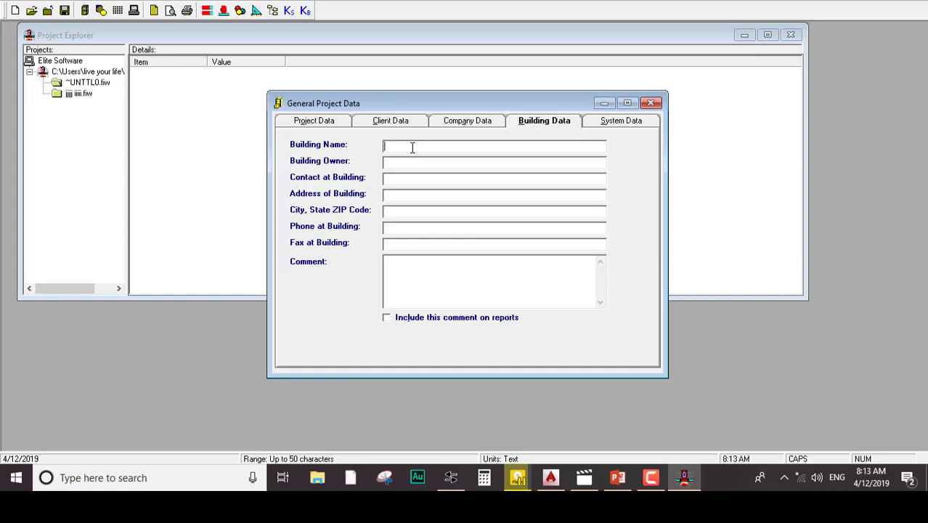
text(HPTTEL)
key(Left)
key(Left)
key(Left)
key(Left)
key(BackSpace)
text(O)
In the system data, set the inside hose stream allowance to 100 gpm and the outside hose stream allowance to 250 gpm
click(598, 120)
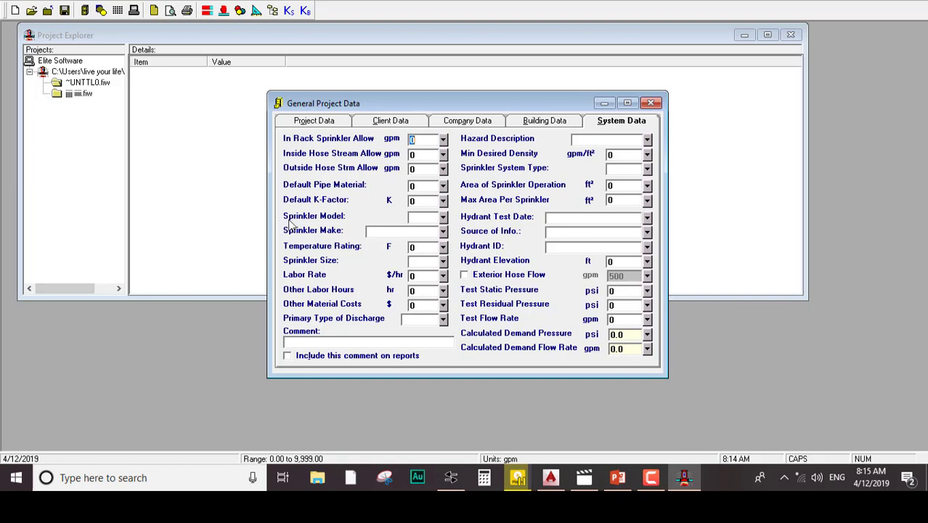
click(426, 145)
click(426, 155)
text(100)
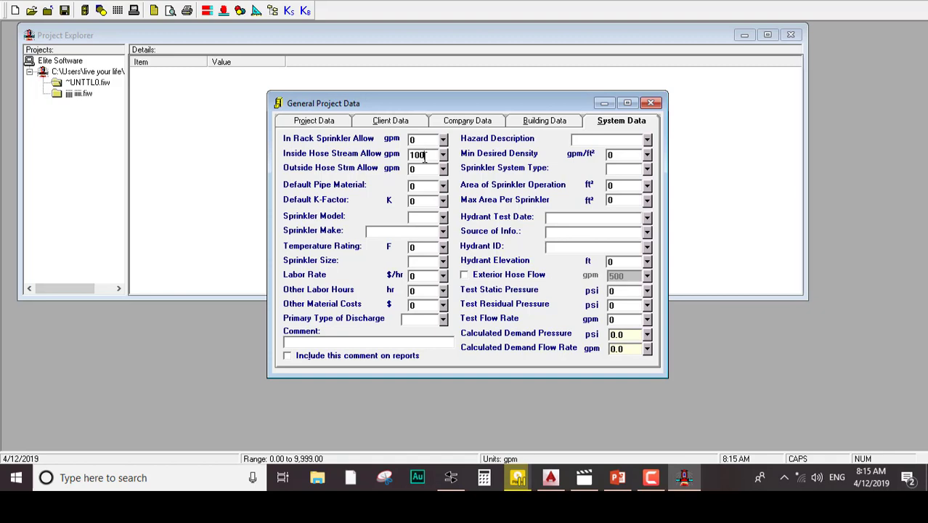
key(BackSpace)
key(BackSpace)
key(BackSpace)
text(100)
click(437, 172)
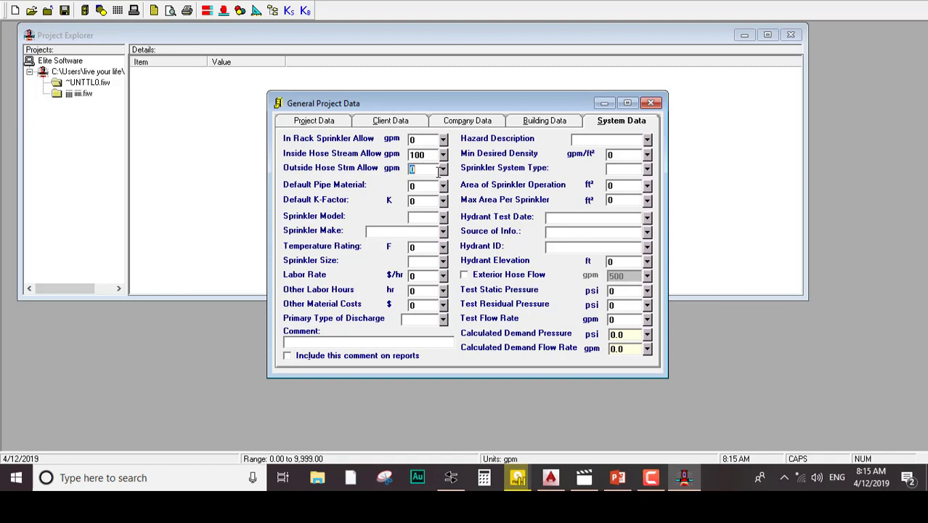
text(250)
Choose SCHED 40 WET STEEL, reference number 4, as the default pipe material
click(444, 186)
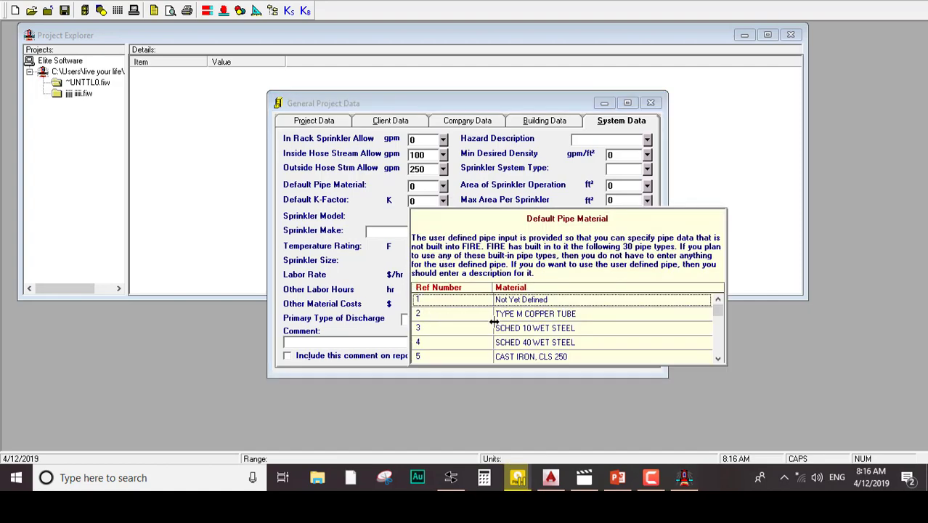
double_click(530, 344)
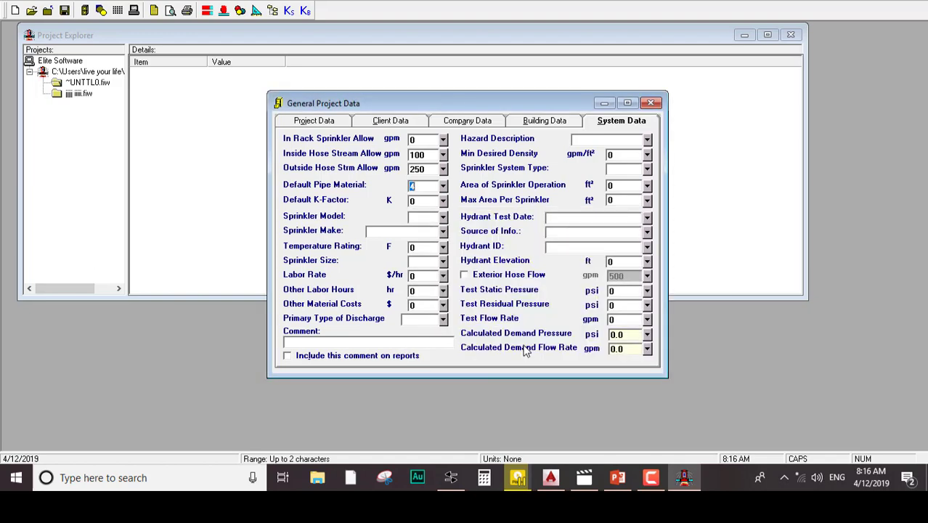
click(419, 189)
click(443, 187)
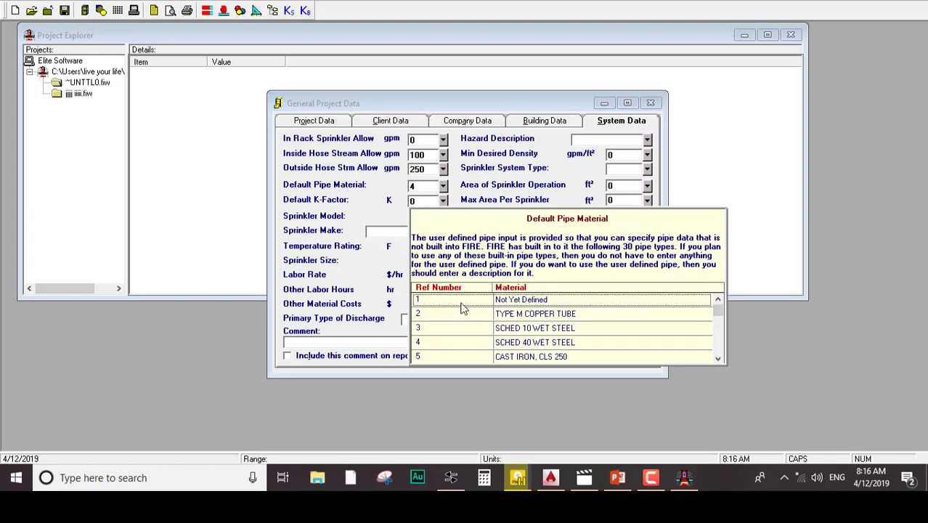
click(431, 188)
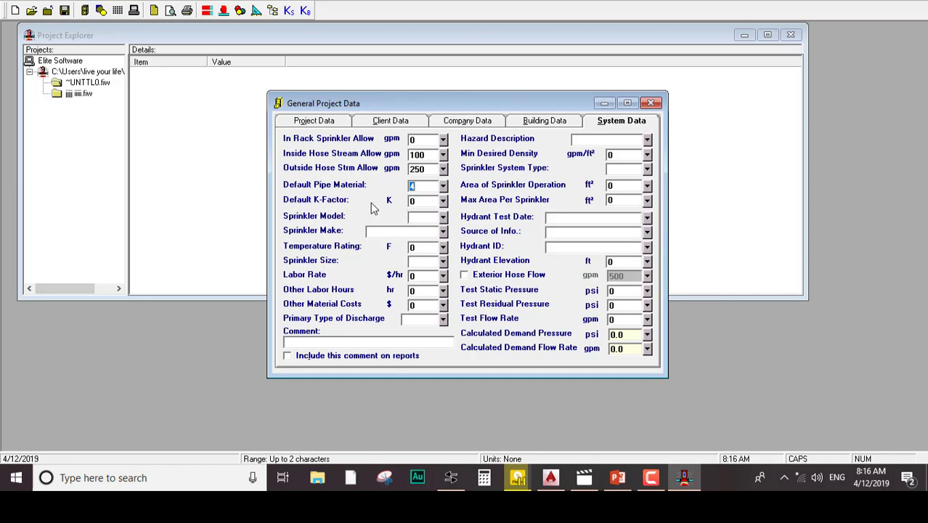
Set the default K-factor to 5.65 in the system data
click(424, 201)
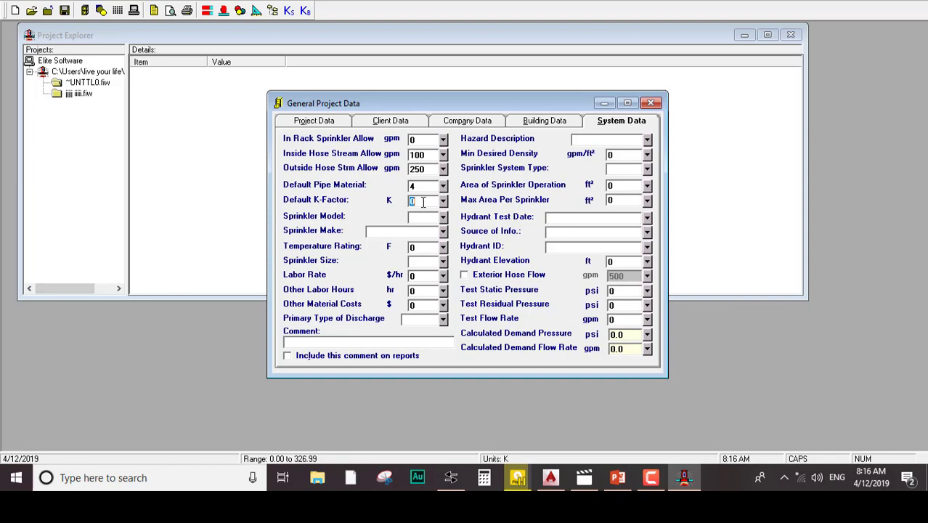
click(422, 203)
key(BackSpace)
text(5.66)
click(410, 217)
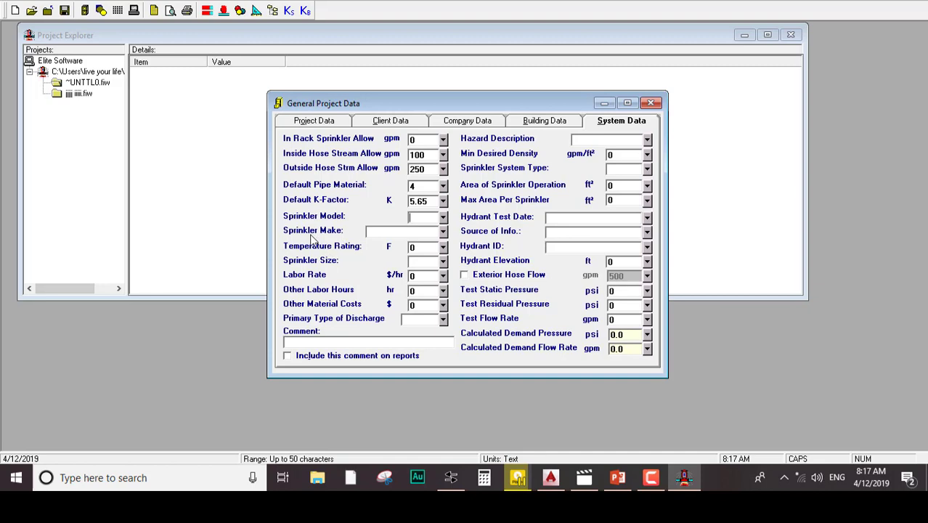
Save the project to the Desktop as a Fire Project file named SALAM
click(424, 246)
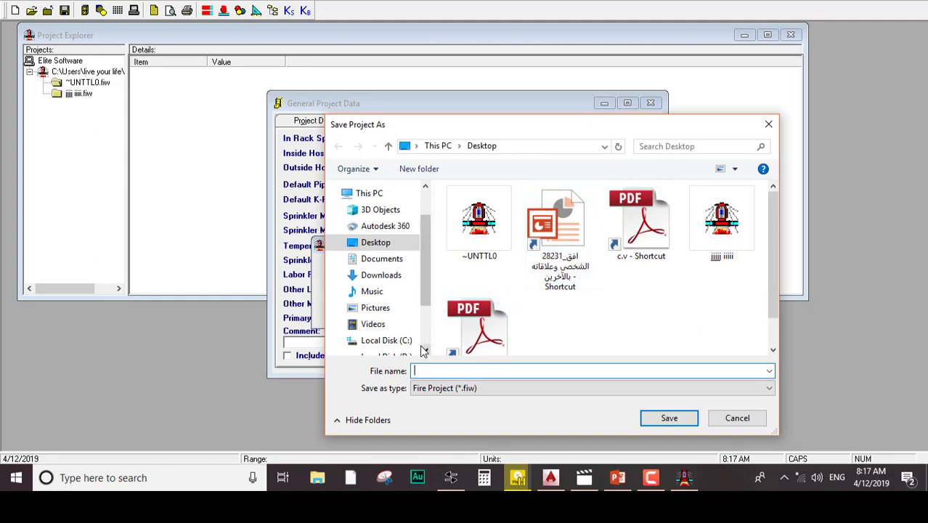
text(SALAM)
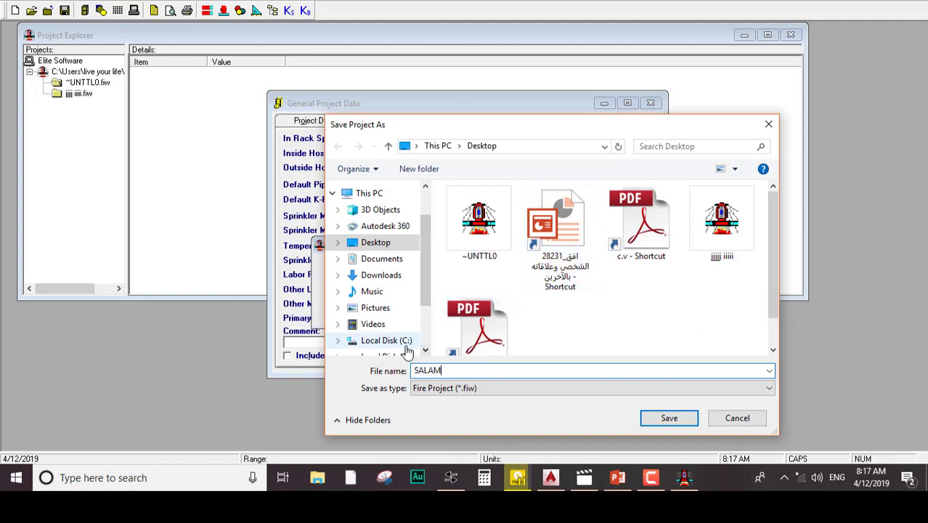
click(367, 243)
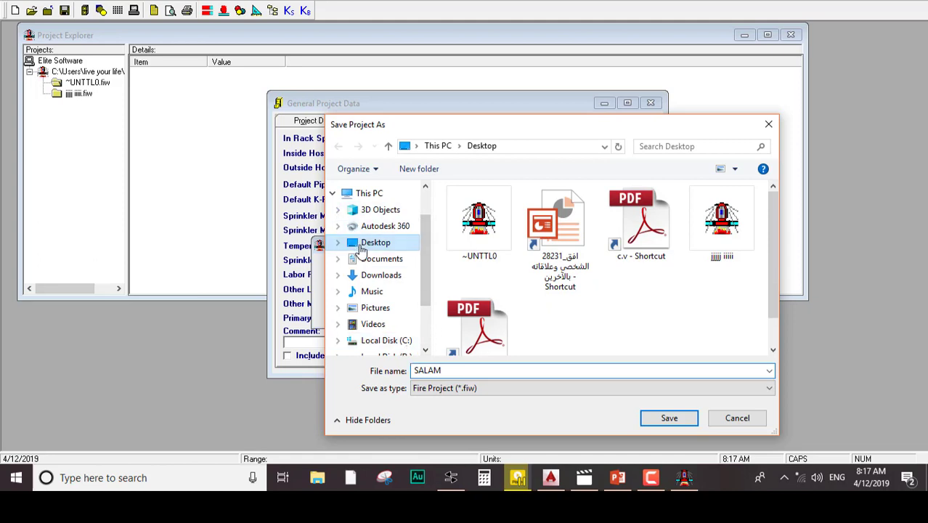
click(673, 420)
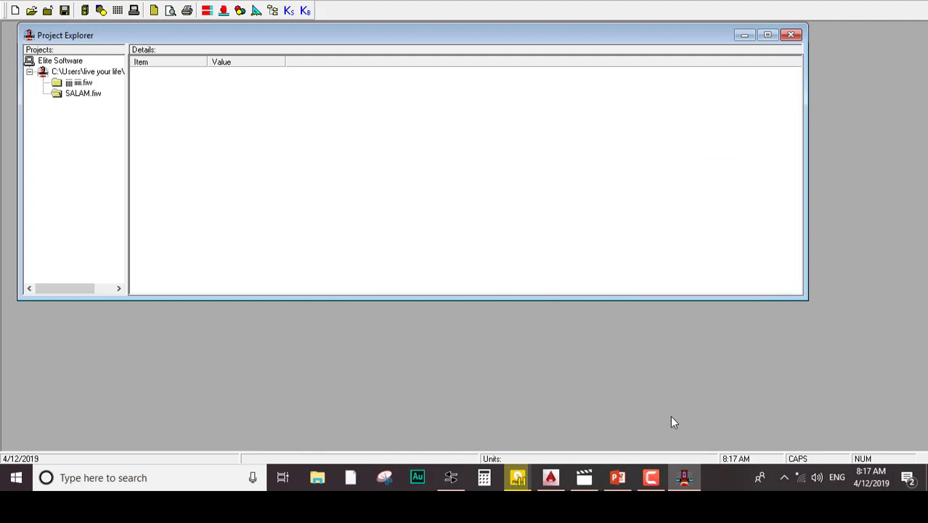
Reopen the general project data of SALAM.fiw and display its system data
click(83, 94)
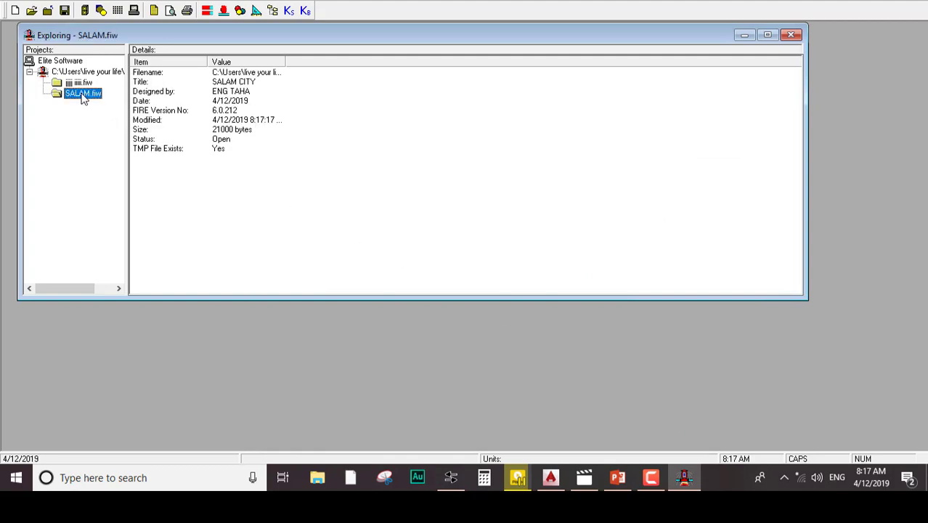
double_click(83, 94)
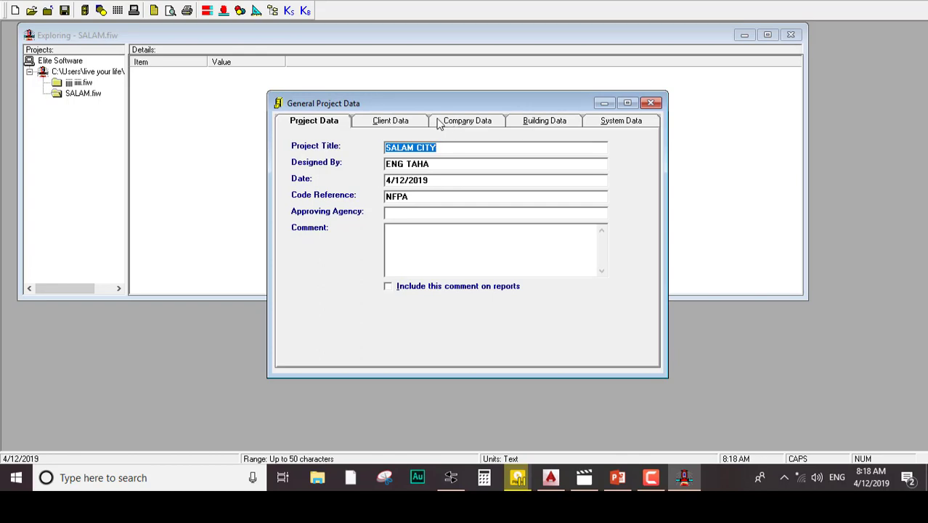
click(628, 121)
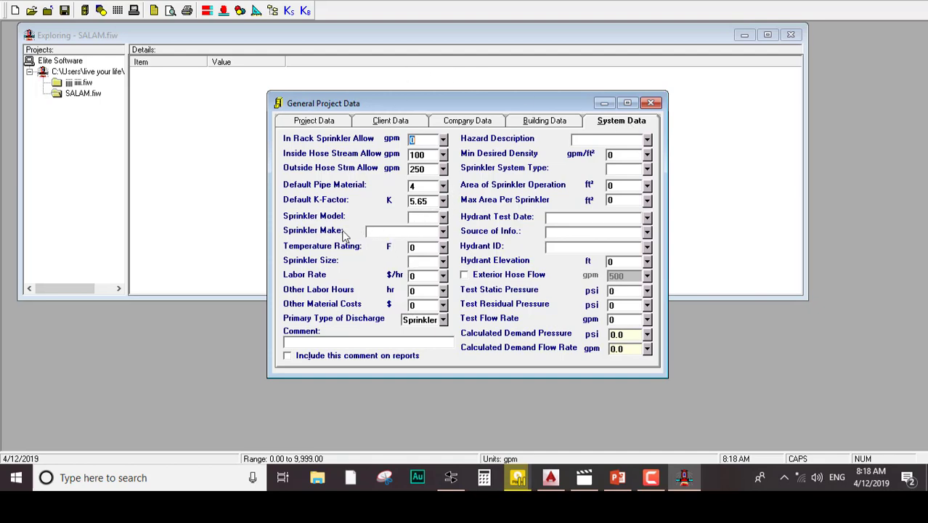
Set the sprinkler temperature rating to 155 F and the sprinkler size to .5"
click(425, 248)
text(155)
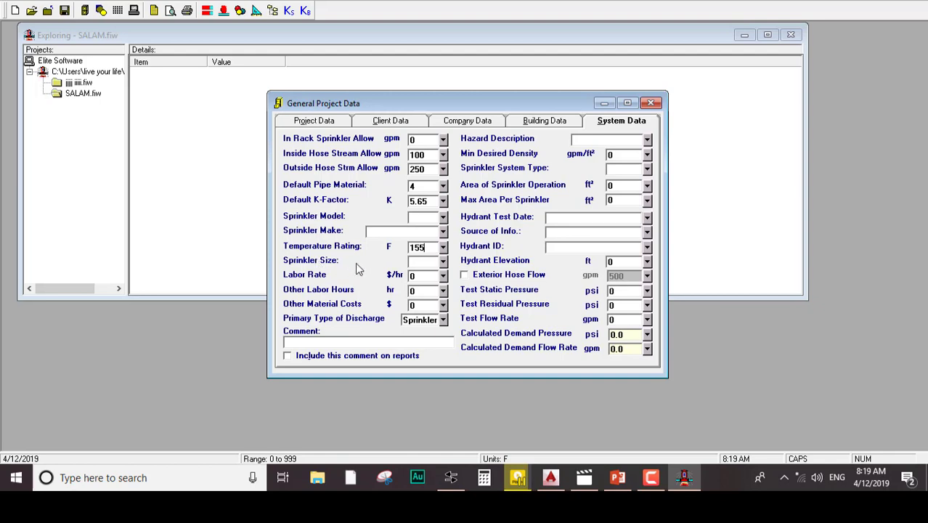
click(419, 265)
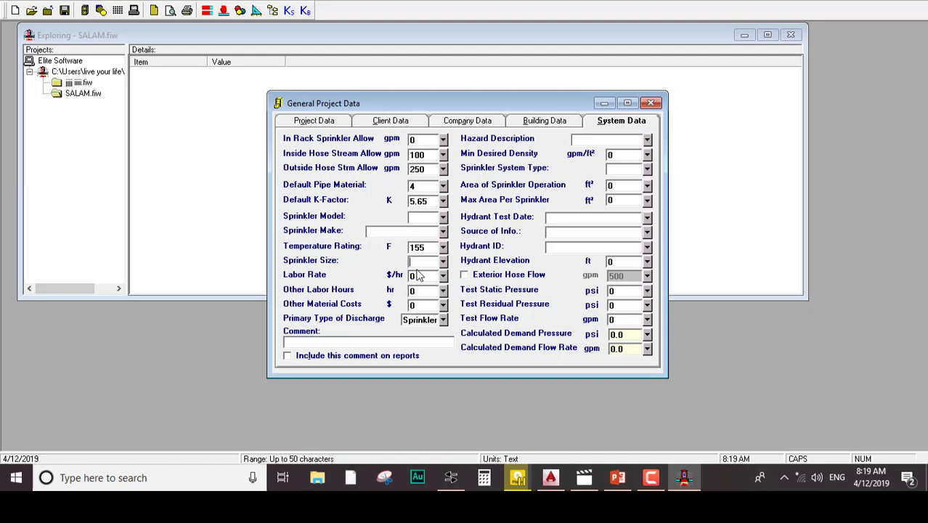
text(.5)
Choose Sprinkler as the primary type of discharge and Ordinary 1 as the hazard description
click(442, 322)
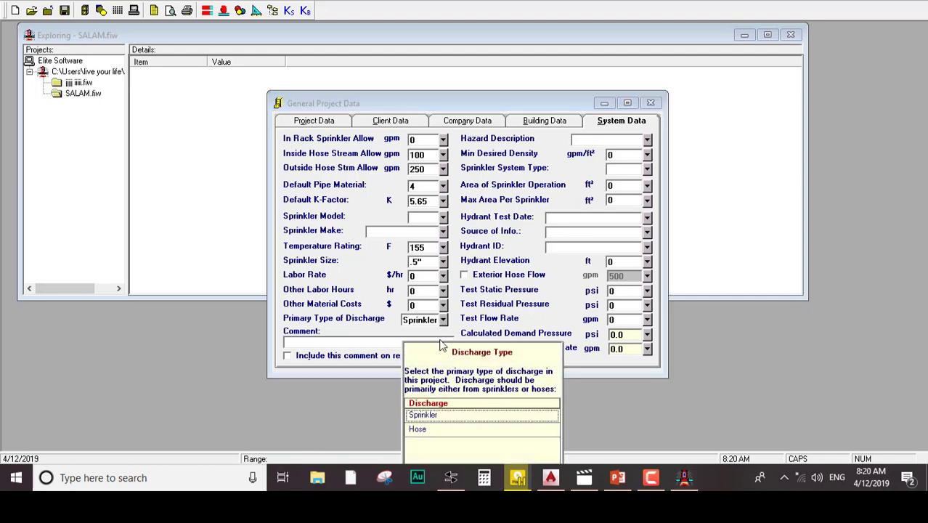
click(426, 416)
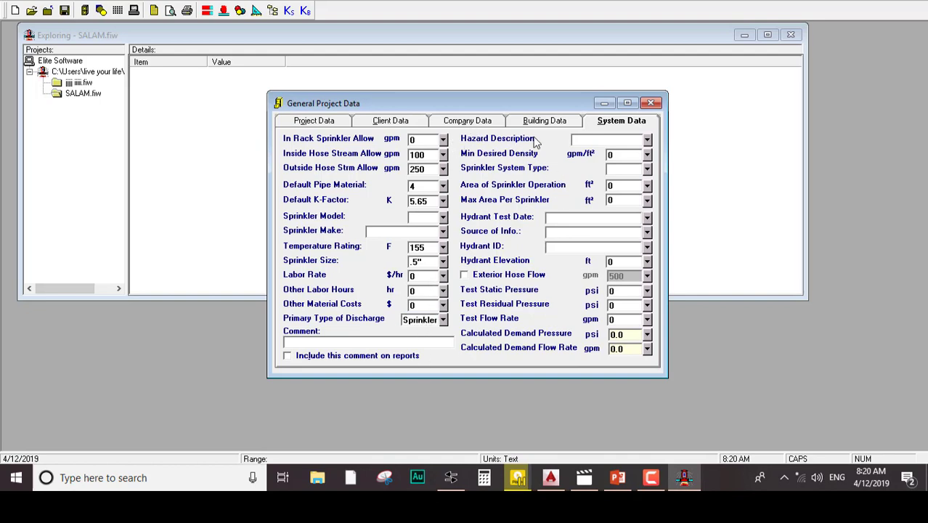
click(647, 140)
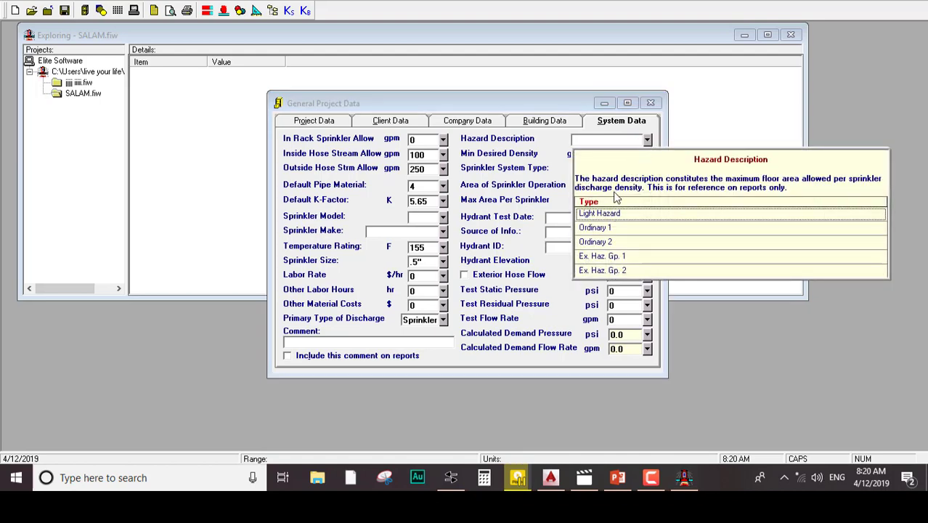
click(607, 227)
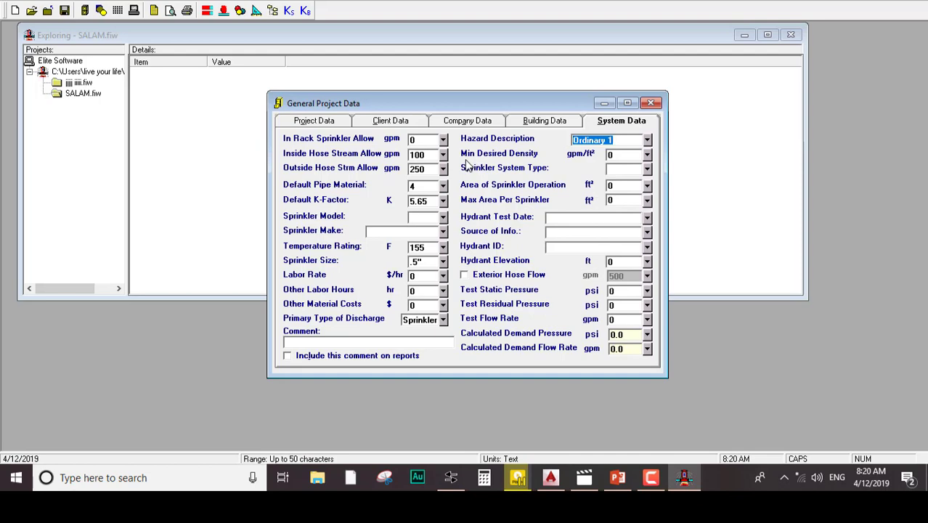
Set the minimum desired density to 0.15 gpm/ft² using the Ordinary 1 entry of the density table
click(622, 155)
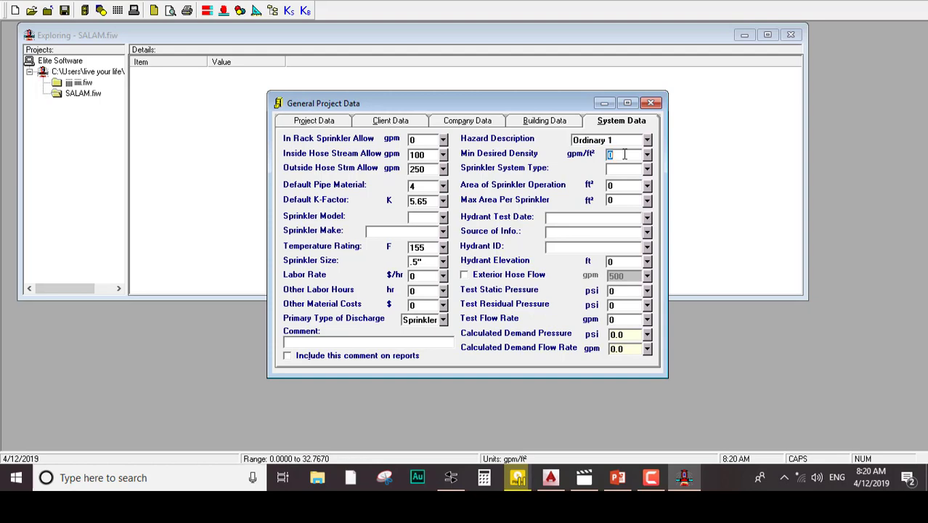
click(646, 155)
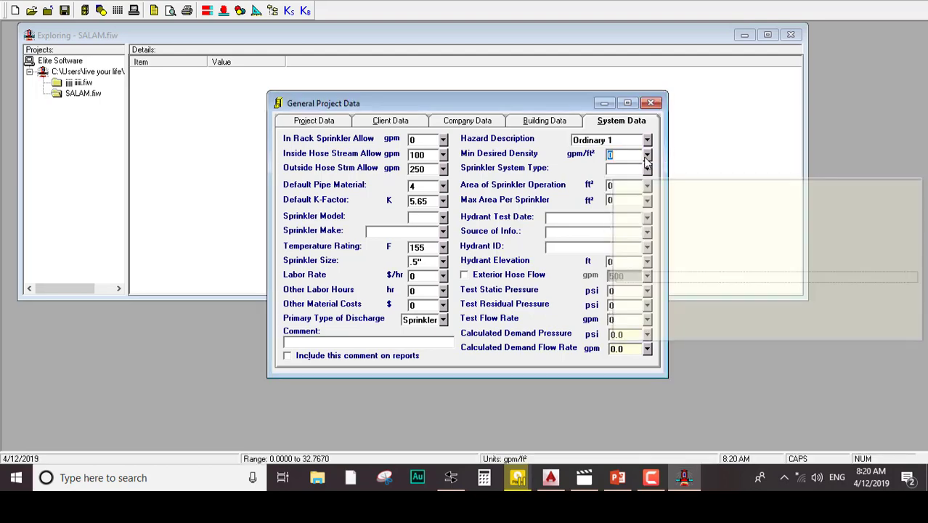
click(647, 155)
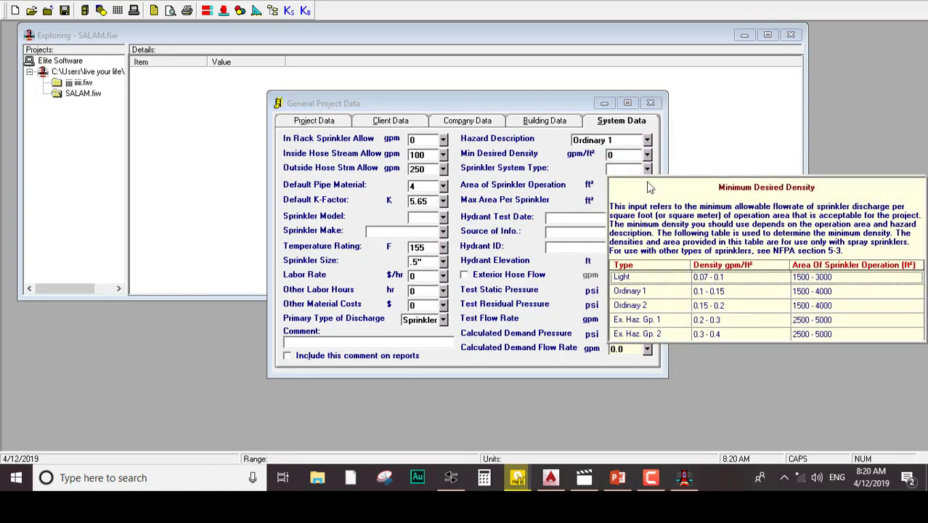
click(721, 294)
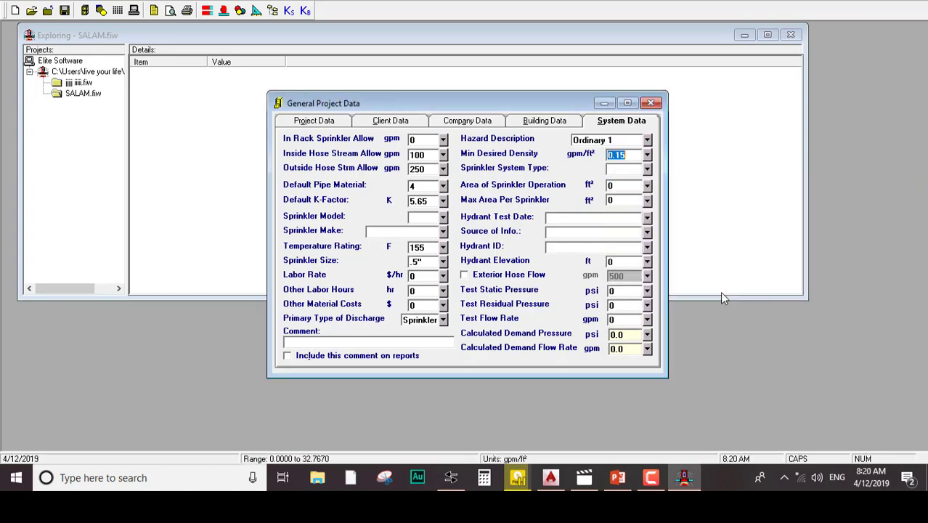
click(625, 161)
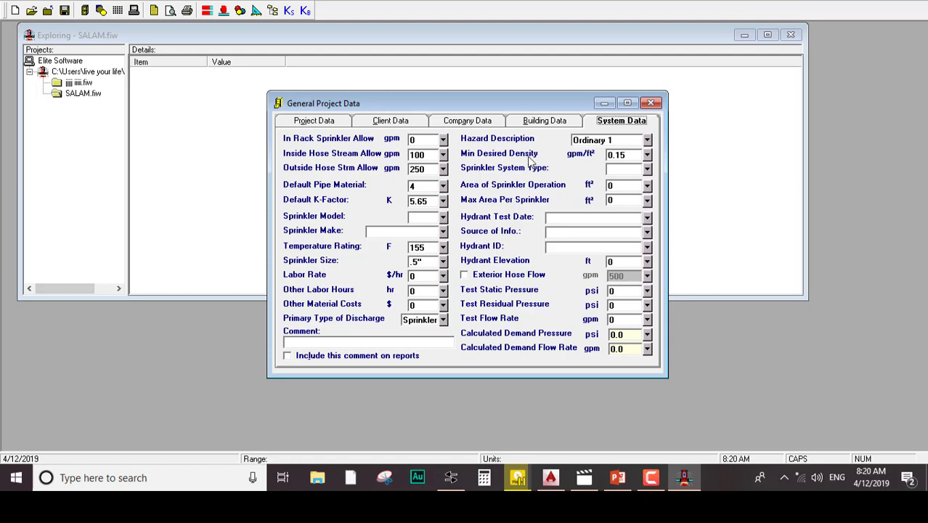
Set the sprinkler system type to Wet and the area of sprinkler operation to 120 ft²
click(647, 168)
click(629, 276)
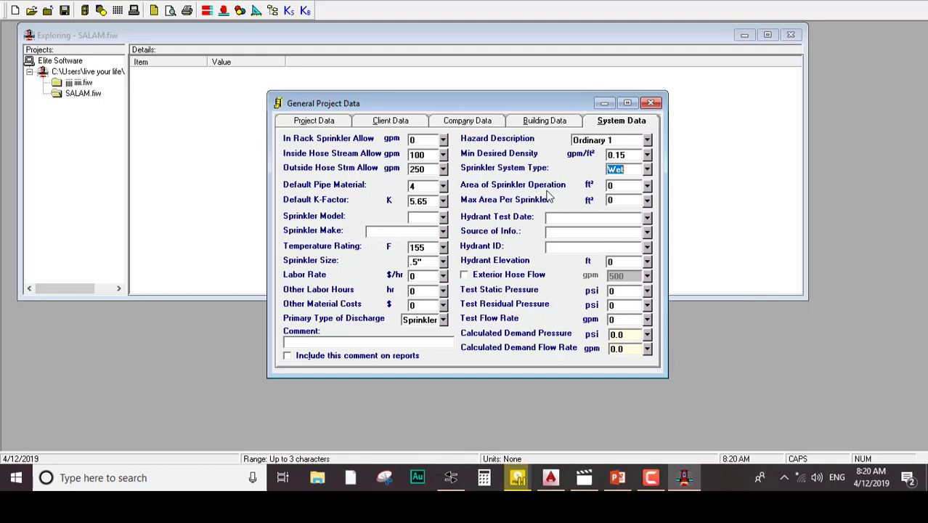
click(618, 186)
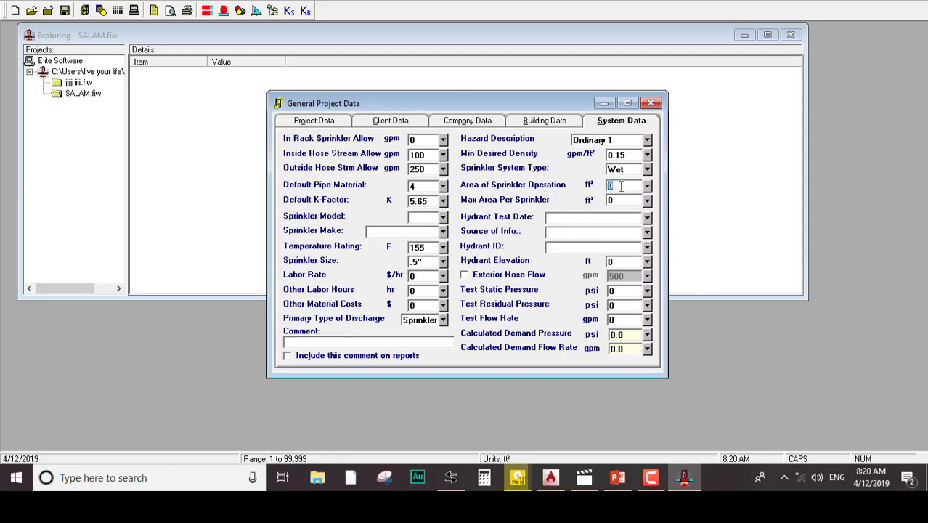
text(120)
click(625, 202)
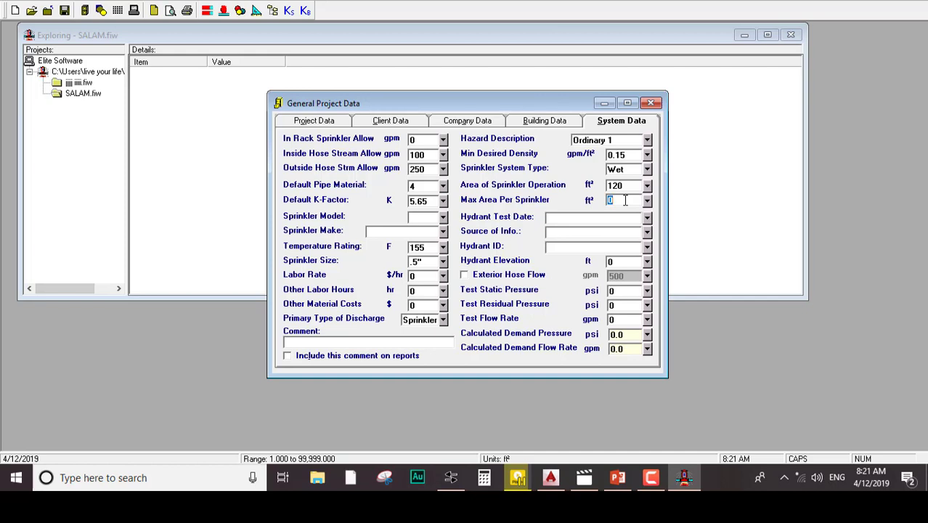
Set the max area per sprinkler to 130 ft² and the exterior hose flow to 250 gpm, leaving the exterior hose flow option switched off
text(130)
click(465, 279)
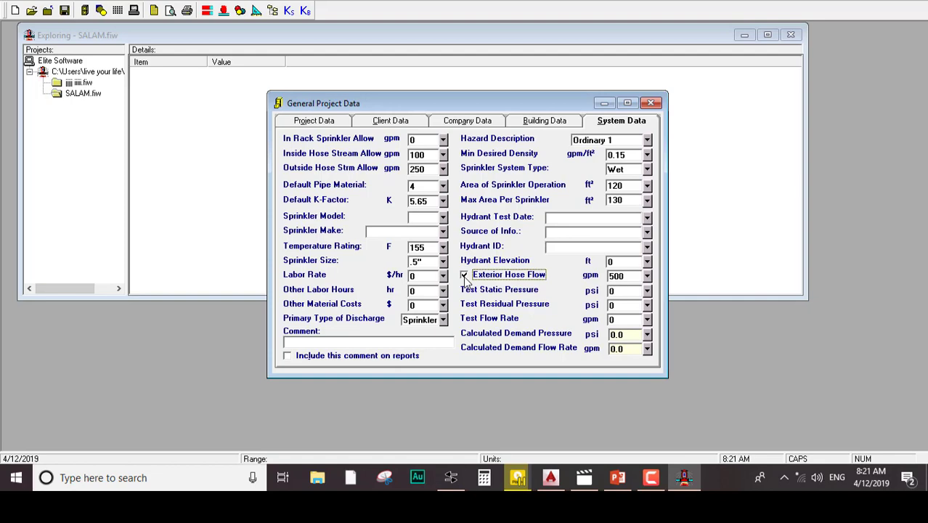
click(616, 276)
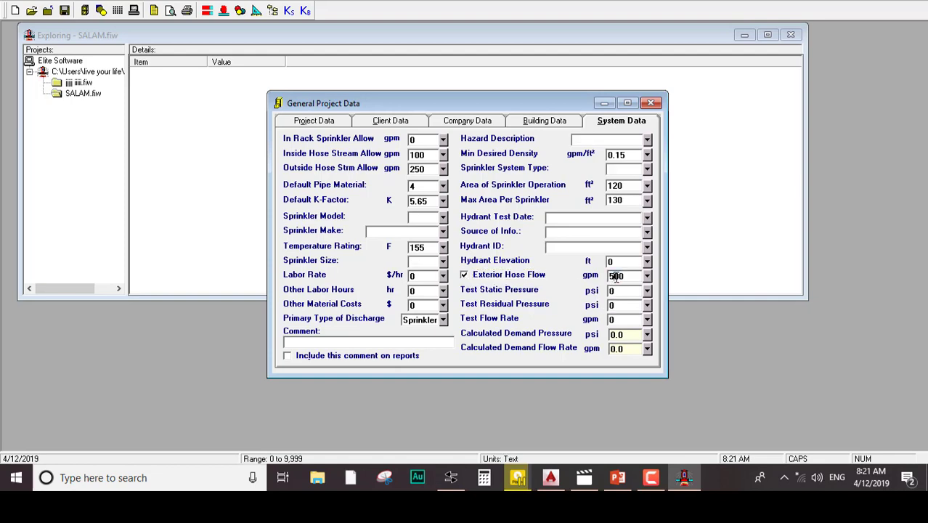
double_click(615, 277)
text(250)
click(465, 275)
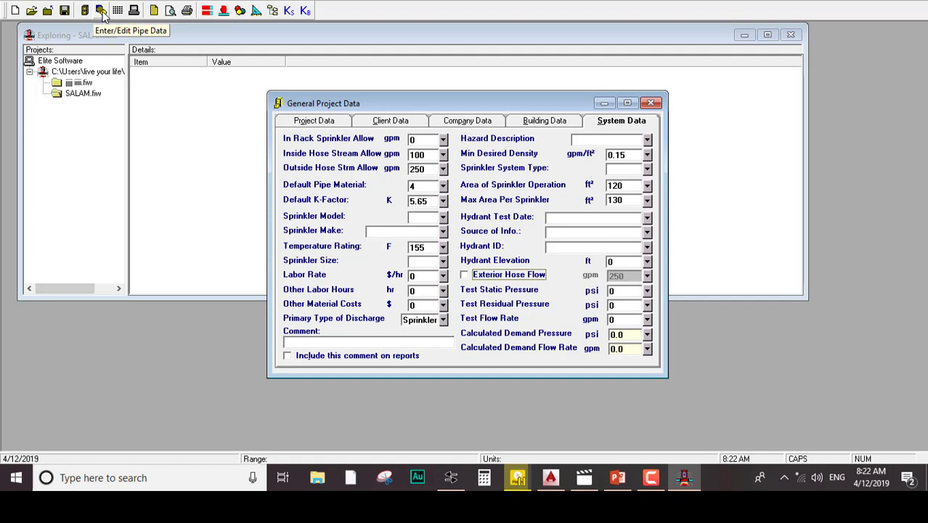
Open the pipe data editor and define the first pipe with beginning node 1 and end node 2
click(101, 12)
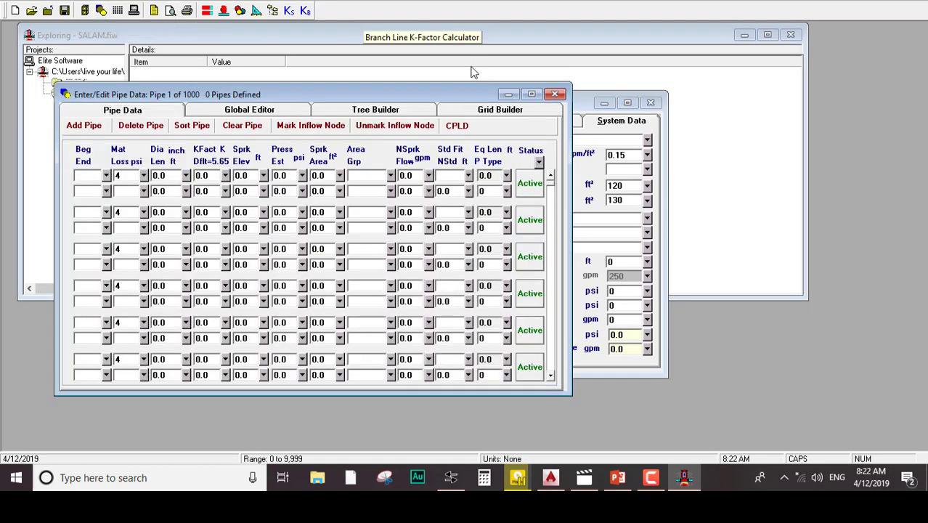
double_click(425, 99)
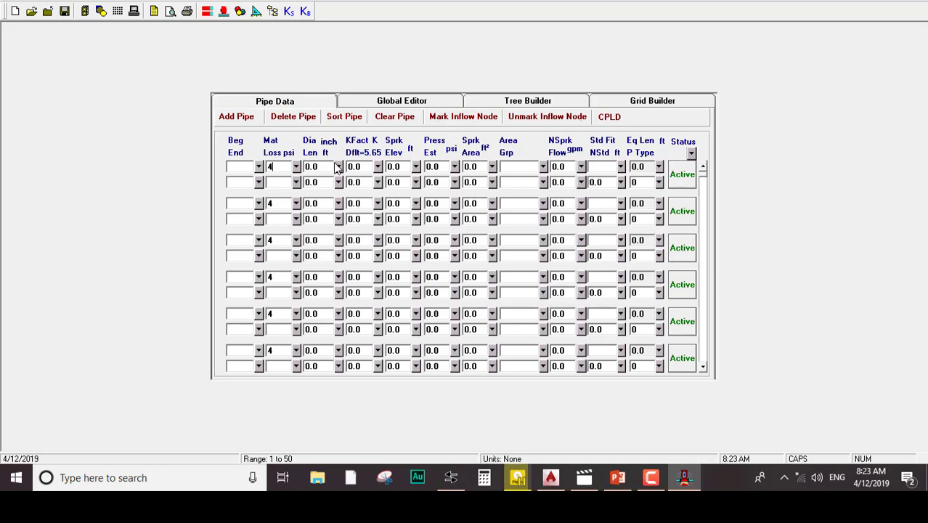
click(243, 169)
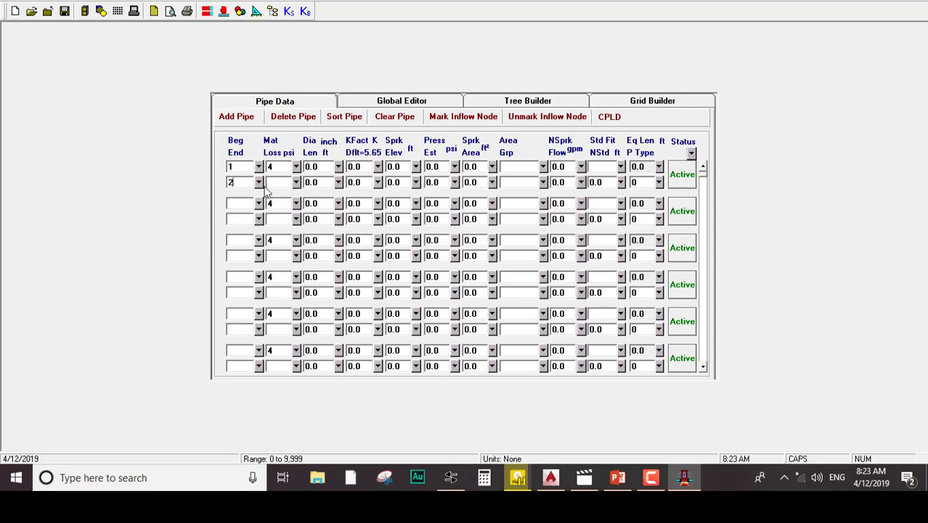
click(460, 118)
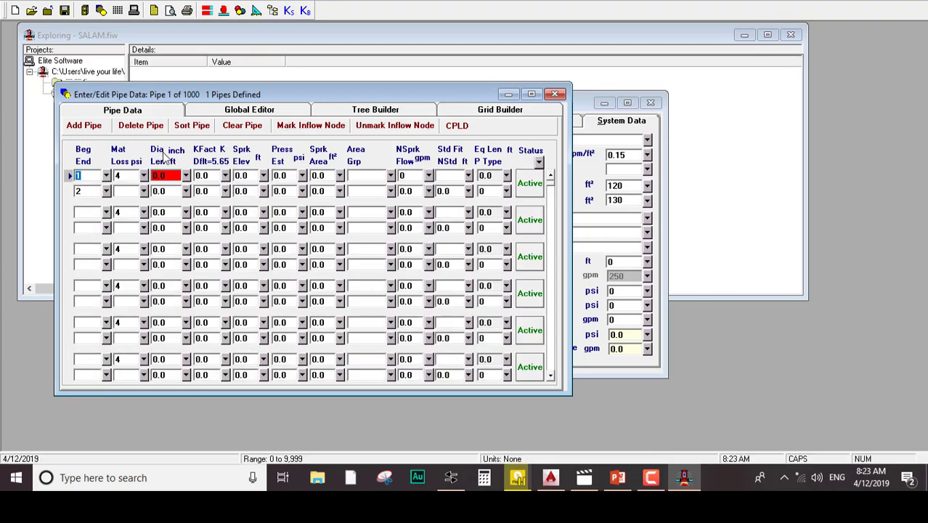
drag(243, 103, 387, 68)
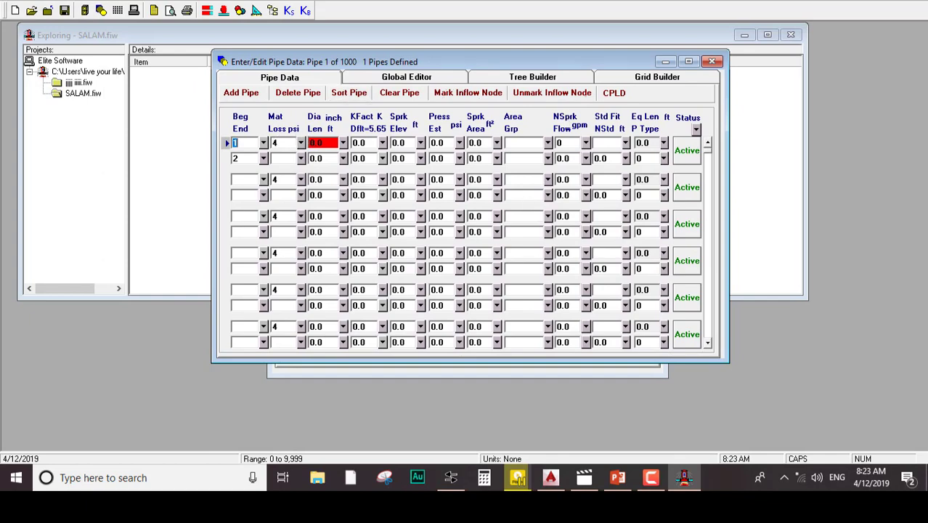
Switch to the AutoCAD sprinkler plan and examine the overall layout and the bedroom branches along the corridor
click(551, 477)
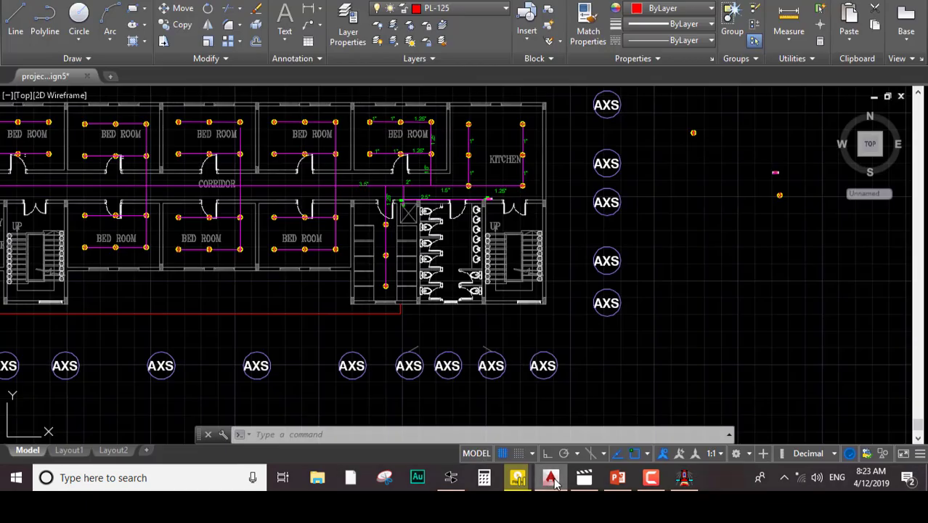
scroll(280, 210, down, 7)
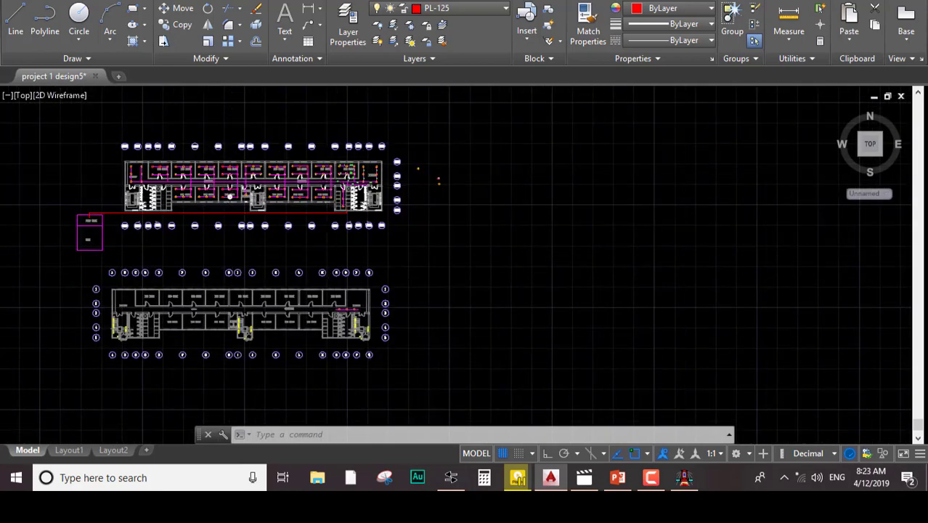
scroll(224, 268, up, 5)
mouse_move(224, 269)
middle_down()
mouse_move(244, 369)
mouse_move(417, 336)
middle_up()
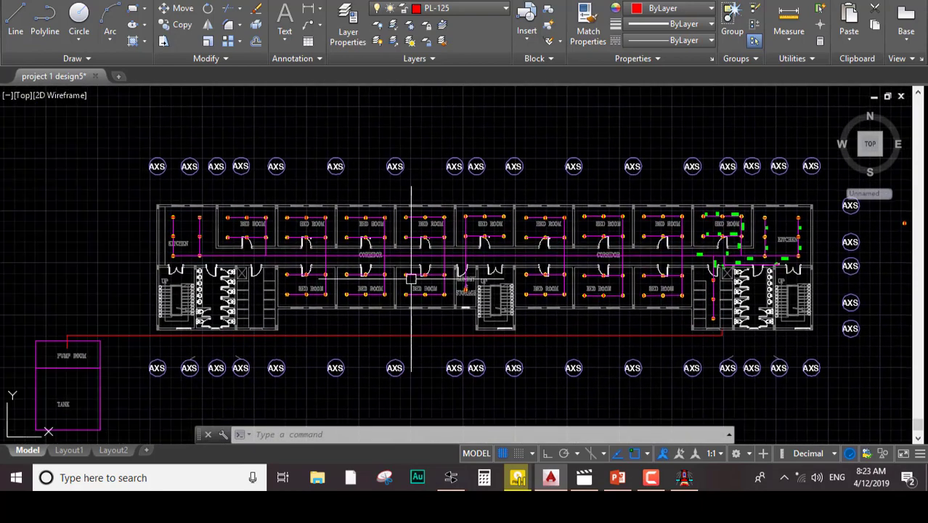
click(660, 254)
key(Escape)
middle_drag(663, 263, 614, 240)
scroll(407, 294, up, 3)
scroll(407, 292, down, 3)
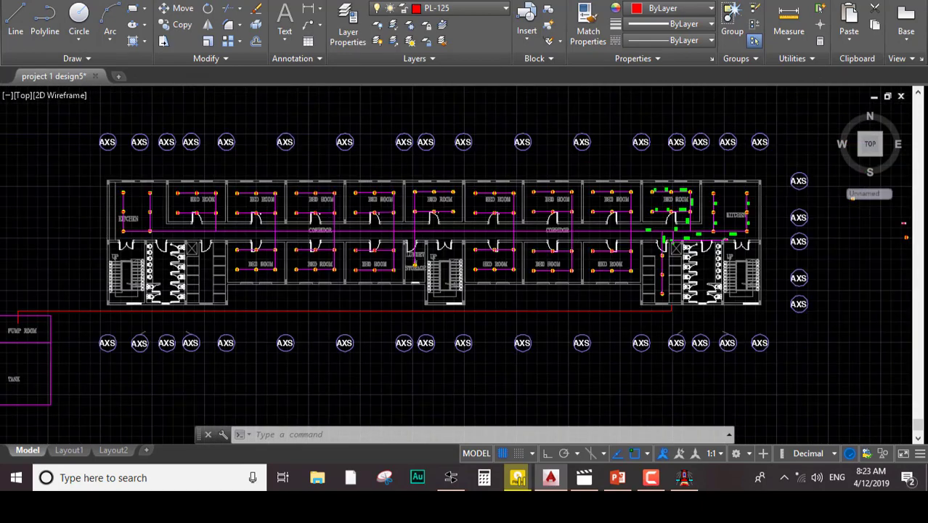
scroll(407, 292, down, 3)
middle_drag(212, 219, 228, 197)
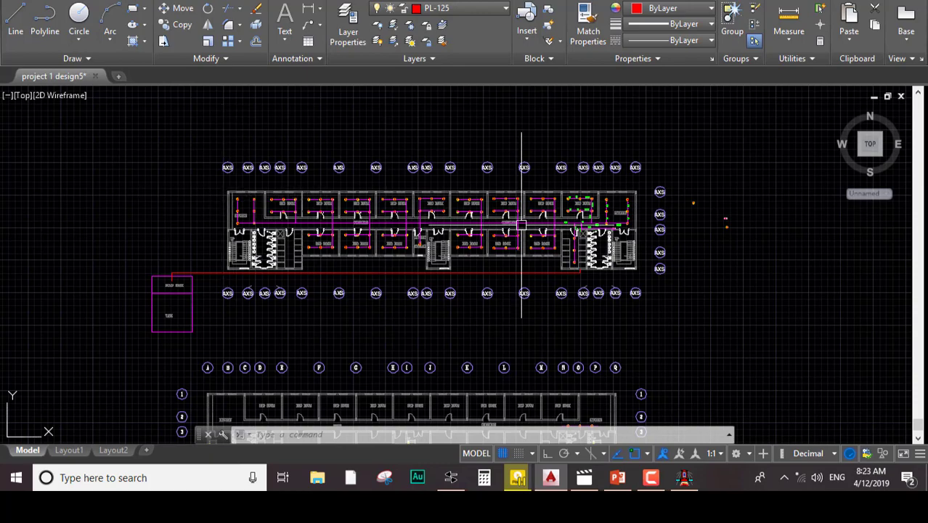
scroll(259, 216, up, 5)
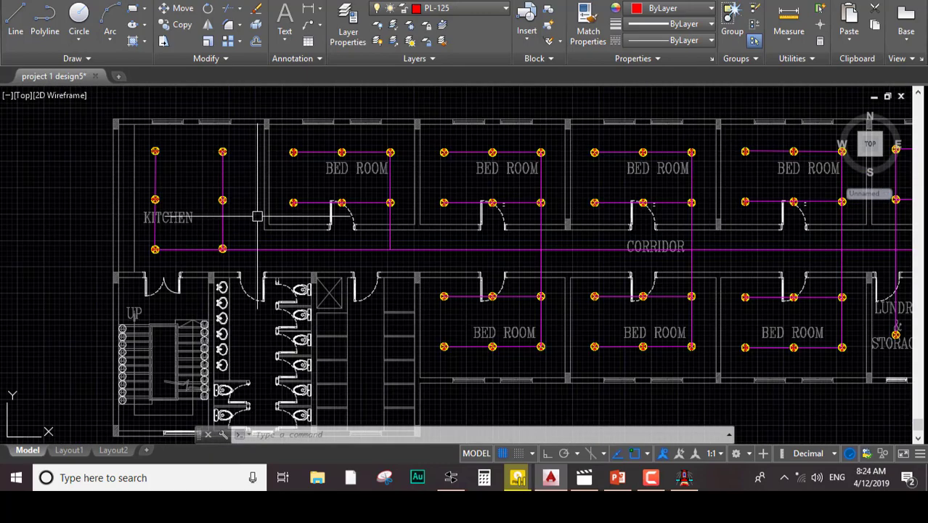
middle_drag(504, 214, 142, 217)
middle_drag(597, 234, 293, 241)
middle_drag(511, 252, 172, 252)
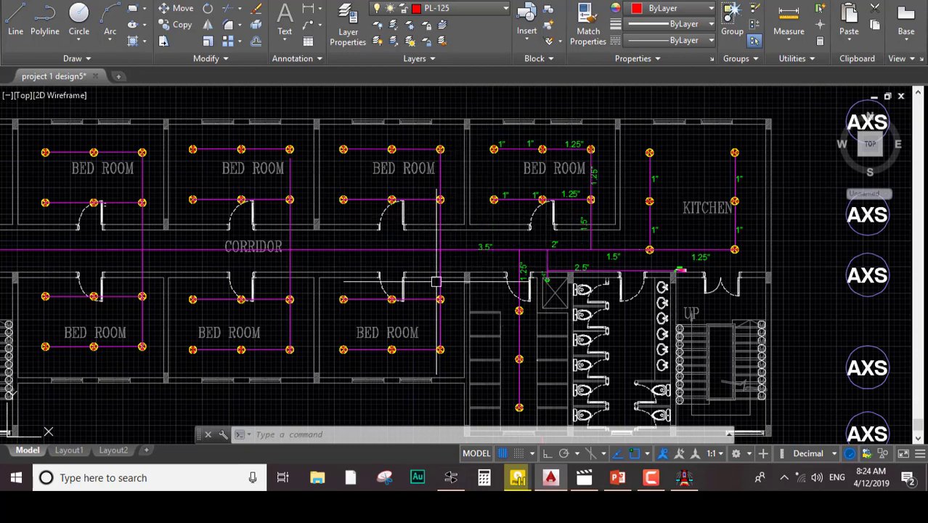
Trace the supply line from the pump room to the 4" riser and examine the pipe sizes labelled around it
scroll(482, 167, down, 4)
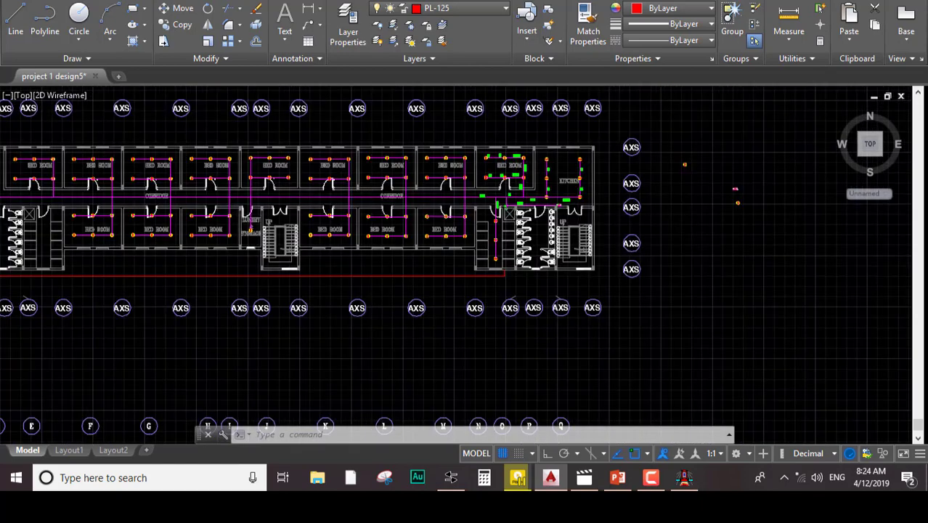
scroll(73, 287, down, 2)
scroll(73, 283, up, 4)
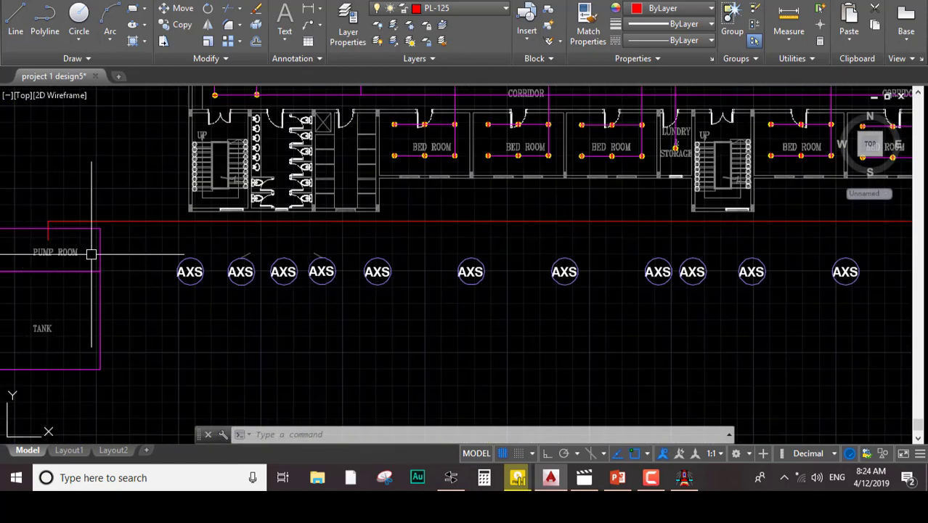
middle_drag(493, 206, 162, 306)
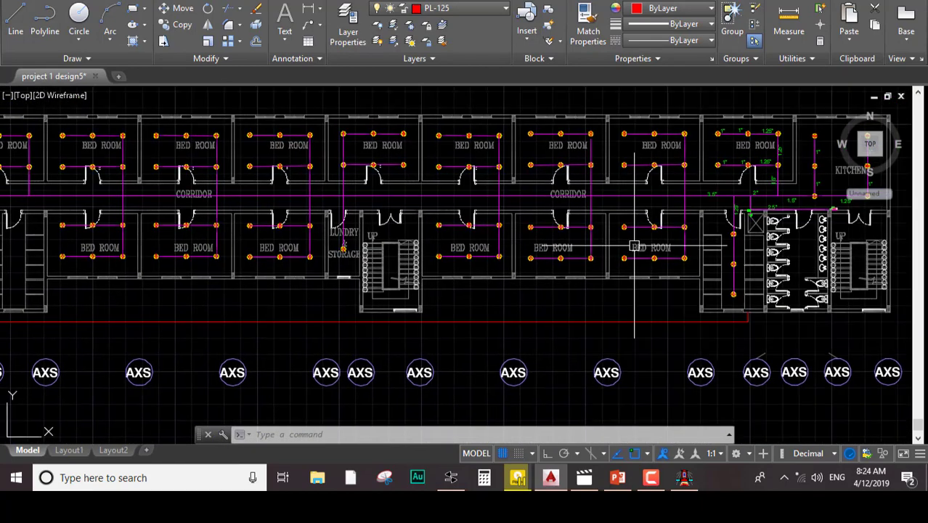
middle_drag(759, 240, 692, 257)
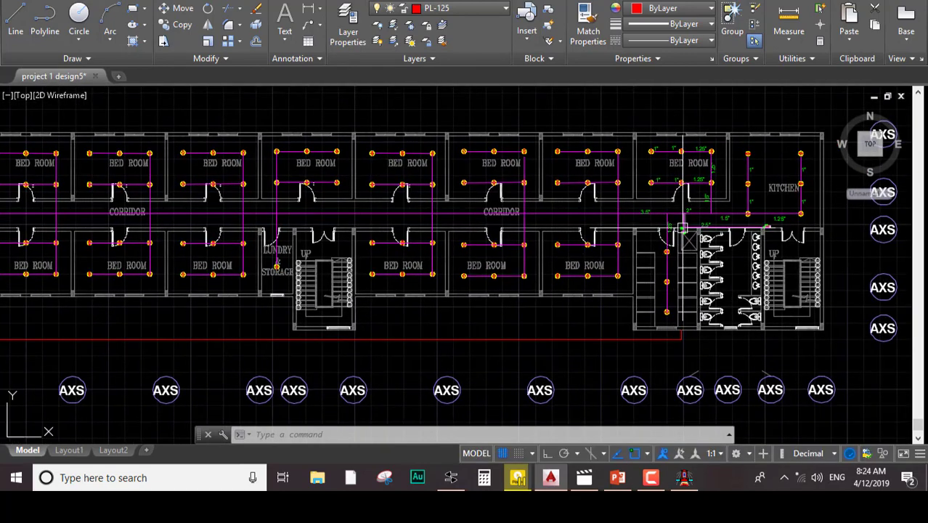
scroll(683, 228, up, 10)
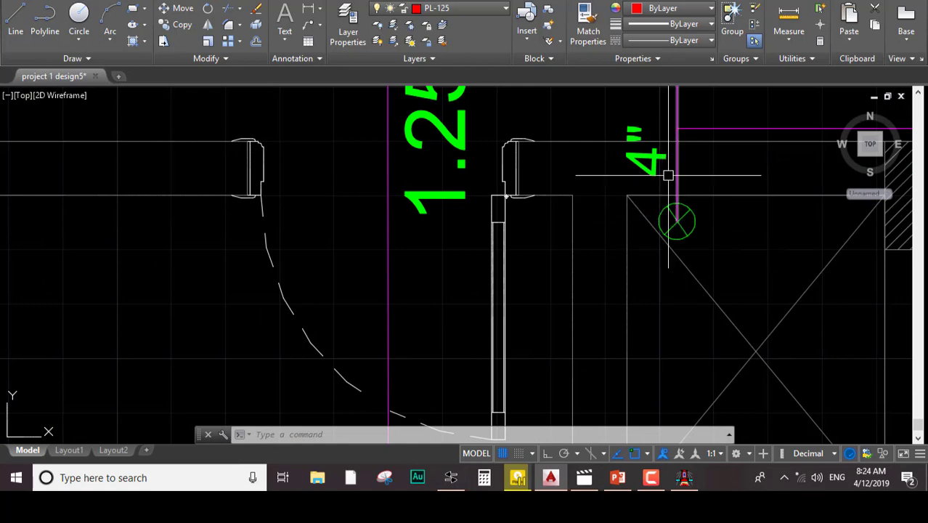
scroll(668, 175, down, 5)
middle_drag(639, 174, 461, 316)
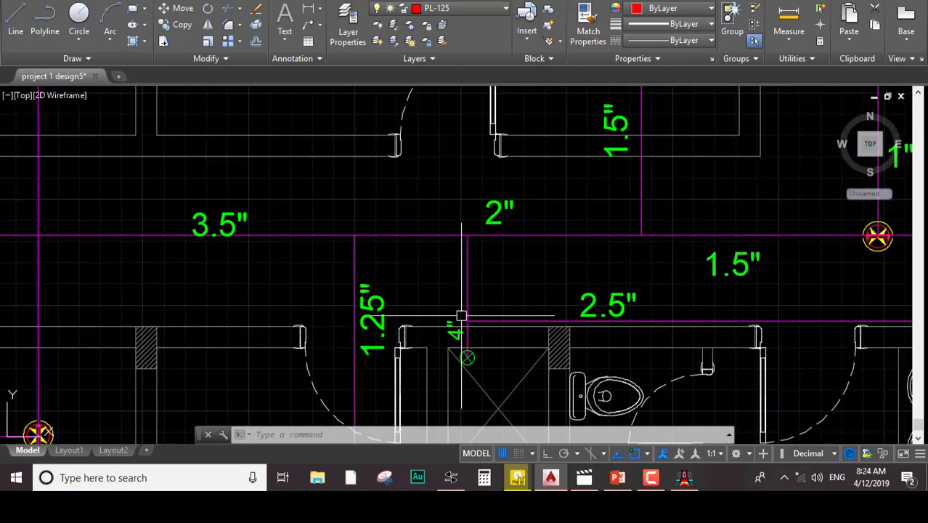
scroll(471, 260, down, 3)
middle_drag(604, 226, 389, 291)
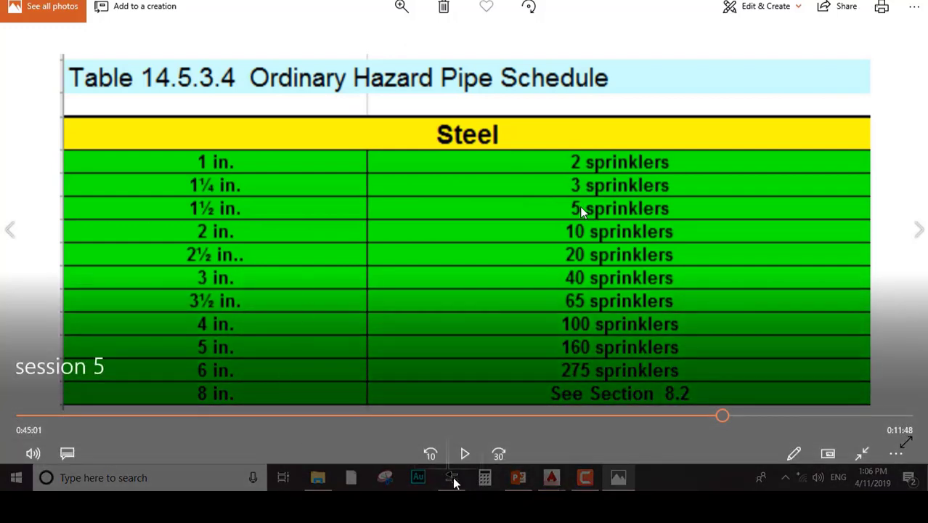
Consult the Ordinary Hazard Pipe Schedule table in the session 5 video and return to the AutoCAD plan
key(alt+Tab)
key(alt+Tab)
key(alt+Tab)
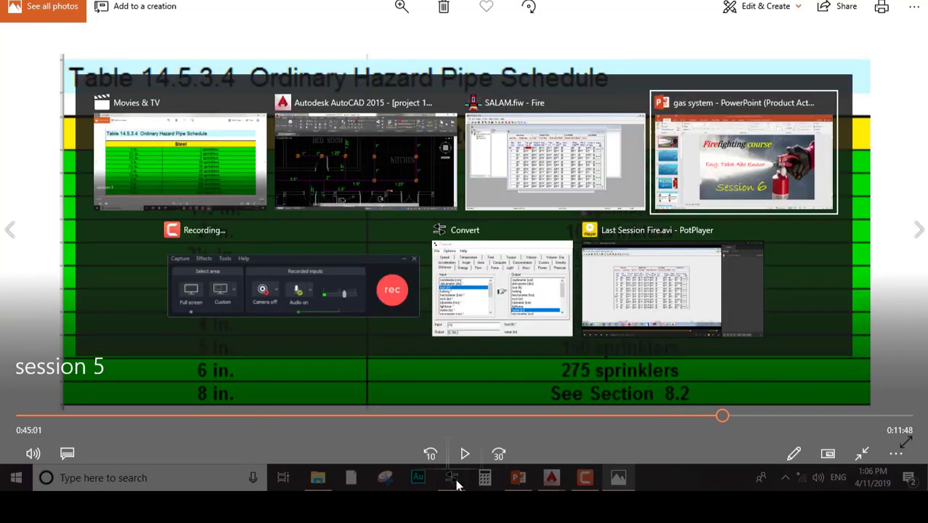
key(alt+Tab)
key(alt+Tab)
key(alt+Tab)
key(alt+Tab)
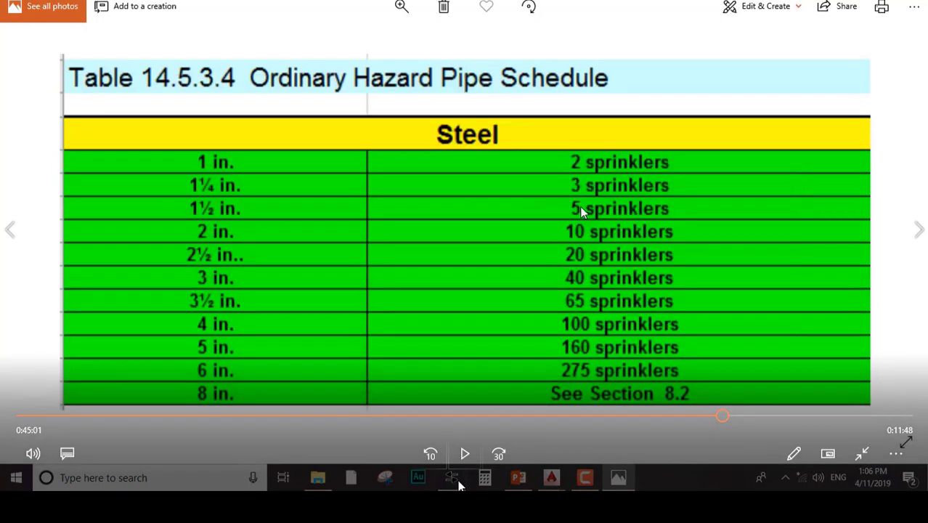
key(alt+Tab)
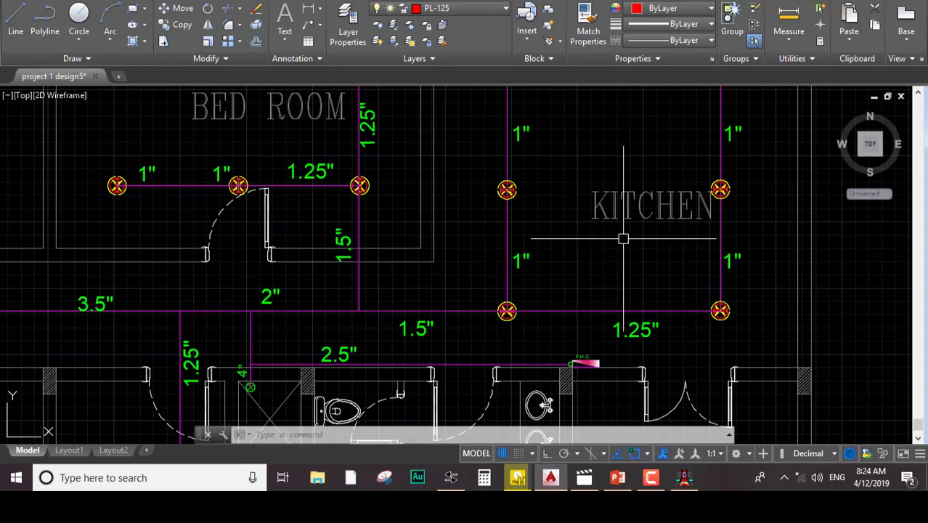
Examine the pipe sizes of the kitchen and adjacent bedroom branches and the F.H.C. connection on the 2.5" line
mouse_move(613, 159)
middle_down()
mouse_move(514, 283)
mouse_move(500, 255)
middle_up()
scroll(500, 255, down, 3)
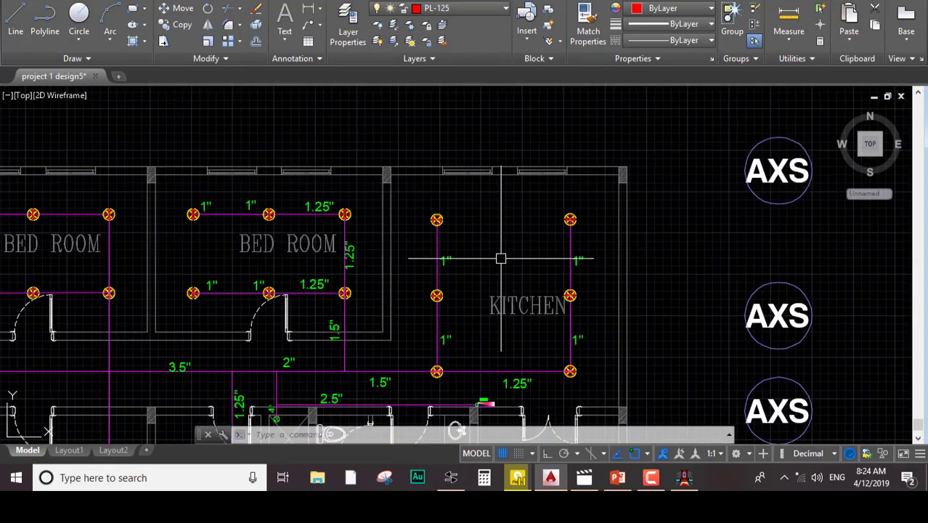
middle_drag(565, 248, 412, 153)
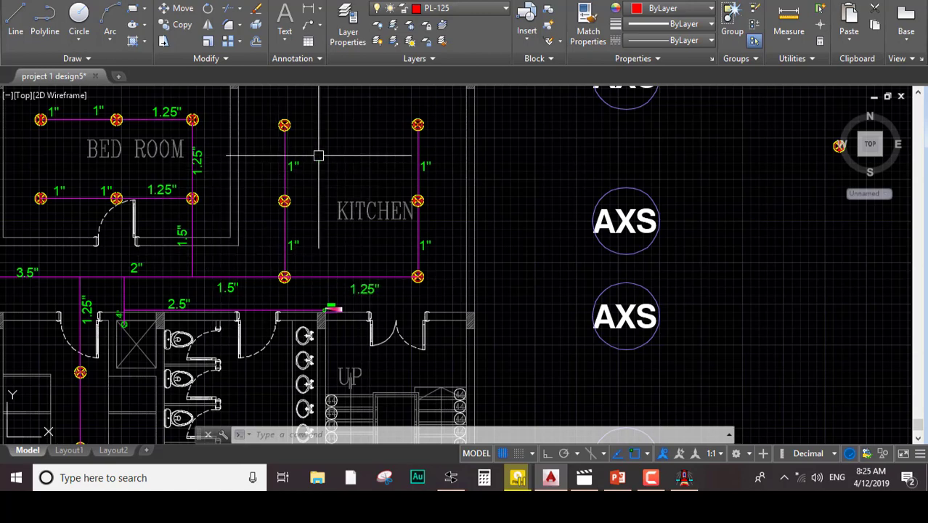
scroll(196, 275, up, 4)
scroll(197, 275, down, 2)
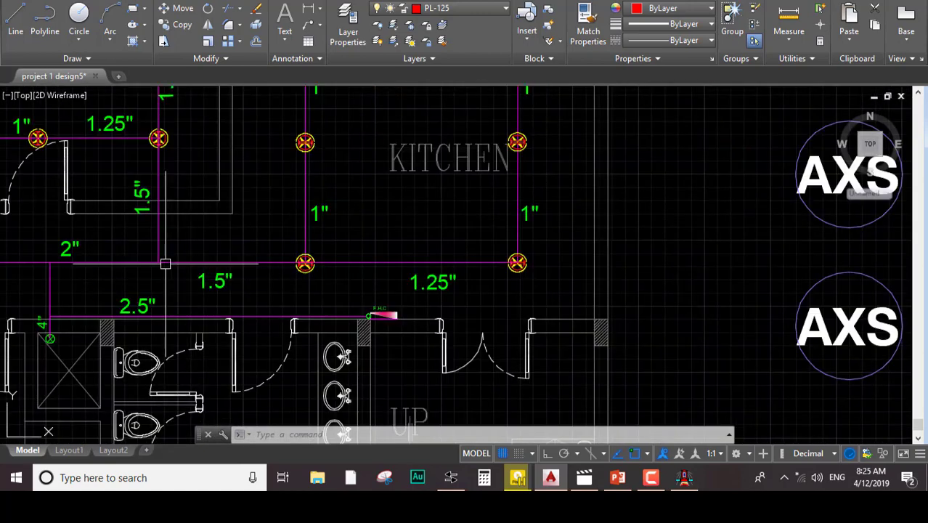
middle_drag(193, 261, 267, 293)
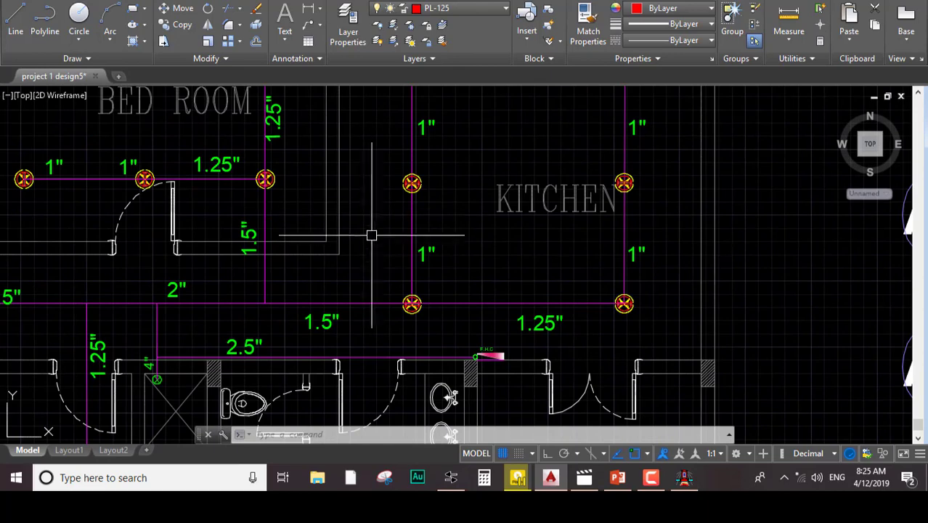
middle_drag(435, 213, 410, 261)
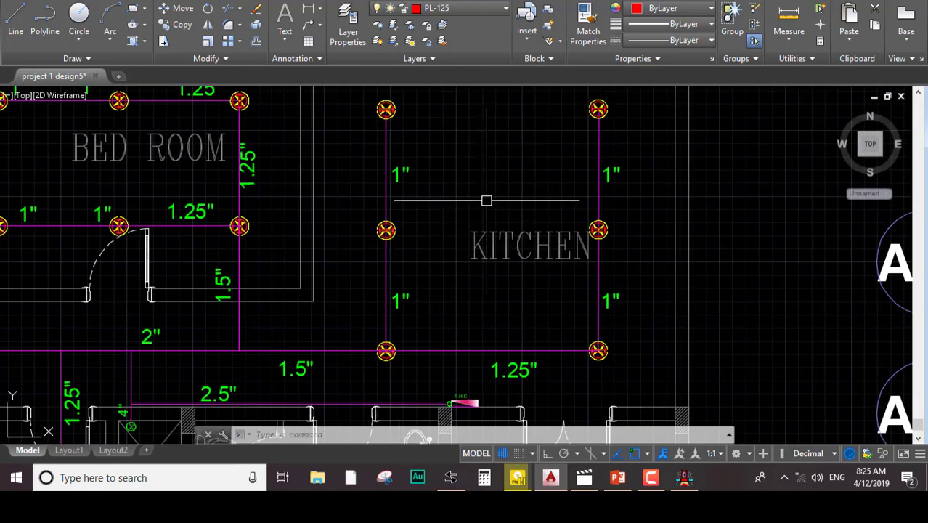
scroll(489, 202, down, 2)
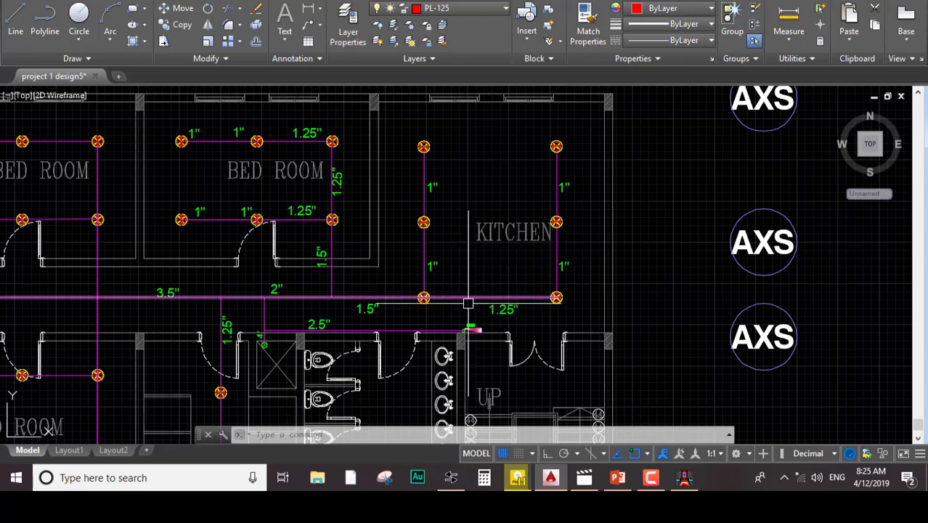
scroll(468, 331, up, 7)
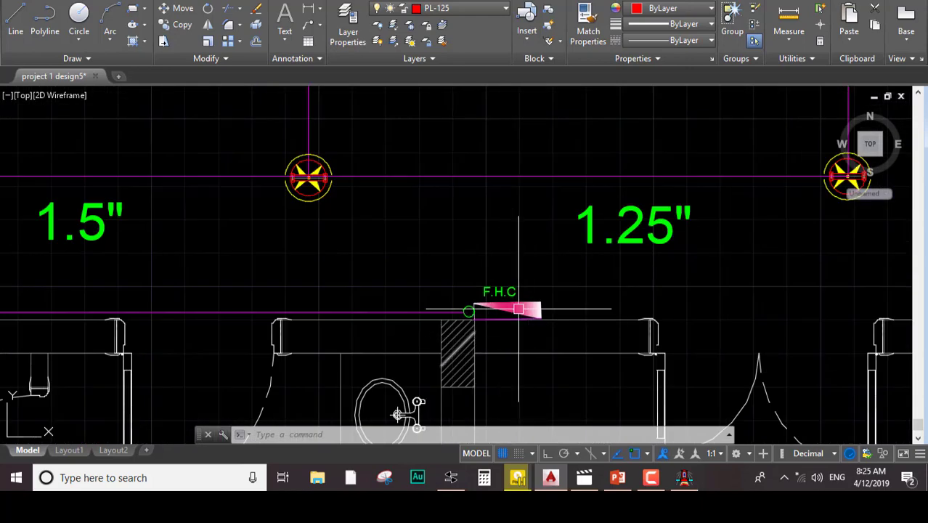
scroll(501, 305, up, 3)
scroll(511, 297, down, 2)
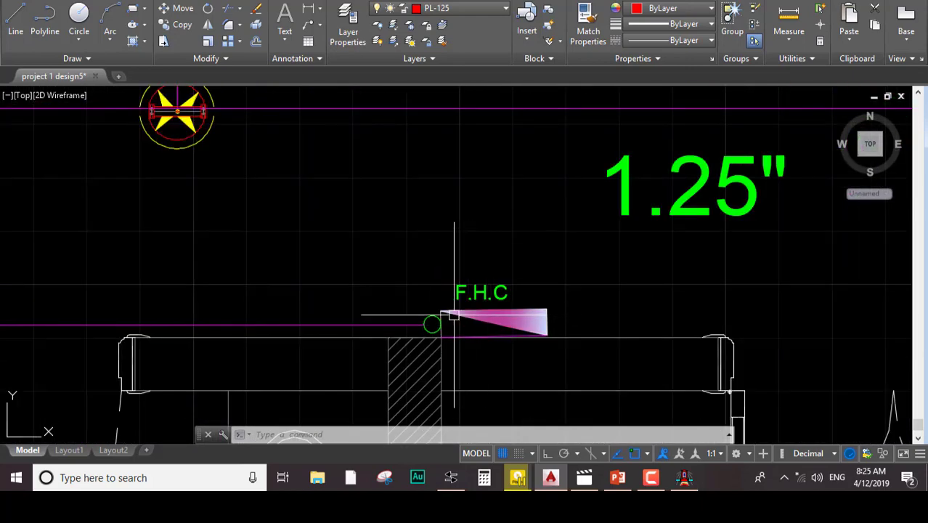
scroll(435, 232, down, 4)
Return to the kitchen branches and inspect the upper 1" pipe size label on the east branch
mouse_move(480, 213)
middle_down()
mouse_move(419, 236)
mouse_move(269, 355)
middle_up()
scroll(414, 213, down, 2)
mouse_move(415, 213)
middle_down()
mouse_move(333, 265)
mouse_move(267, 222)
middle_up()
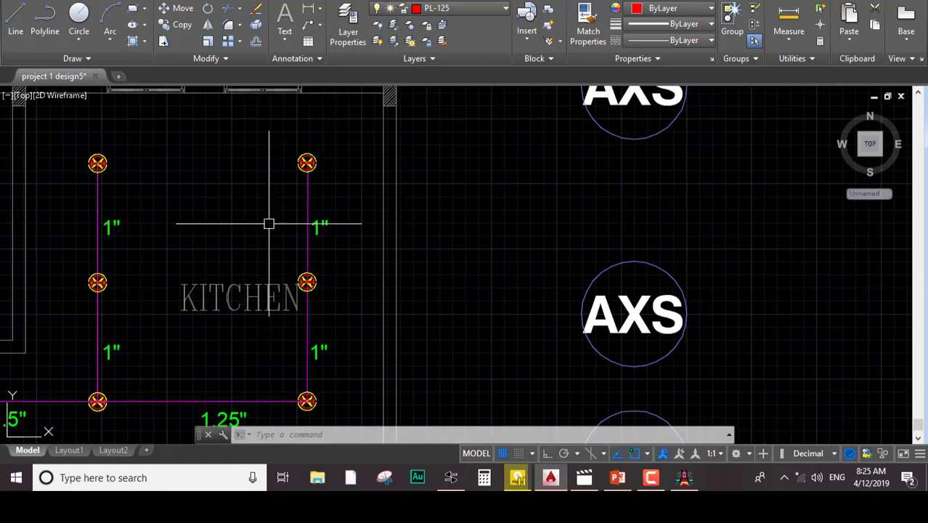
click(320, 225)
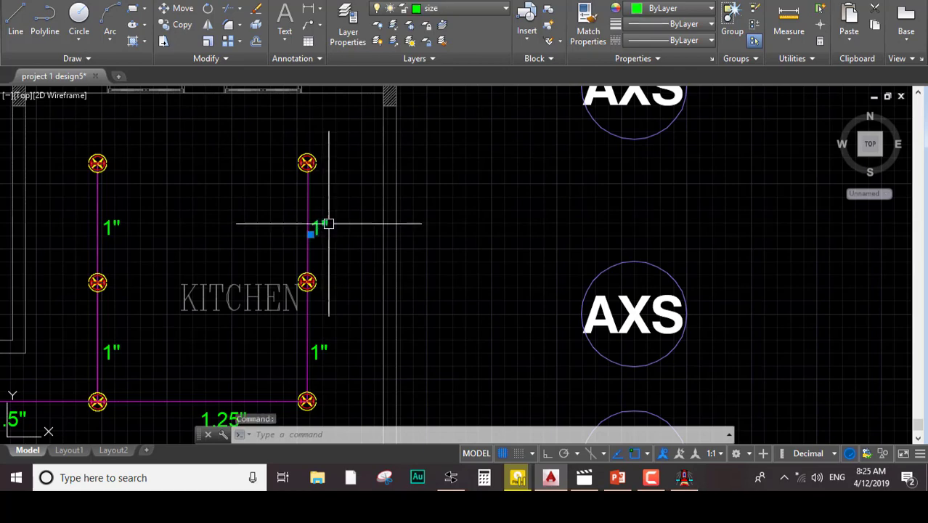
key(Escape)
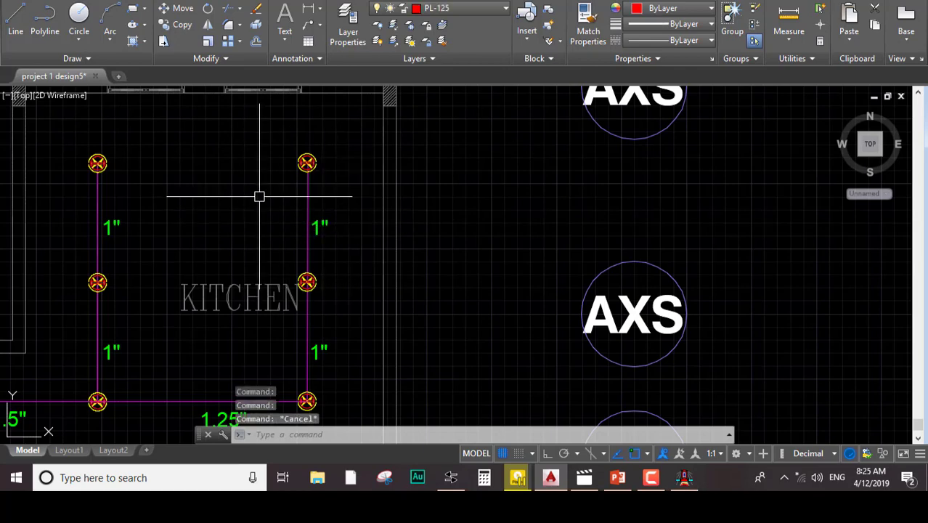
text(TR)
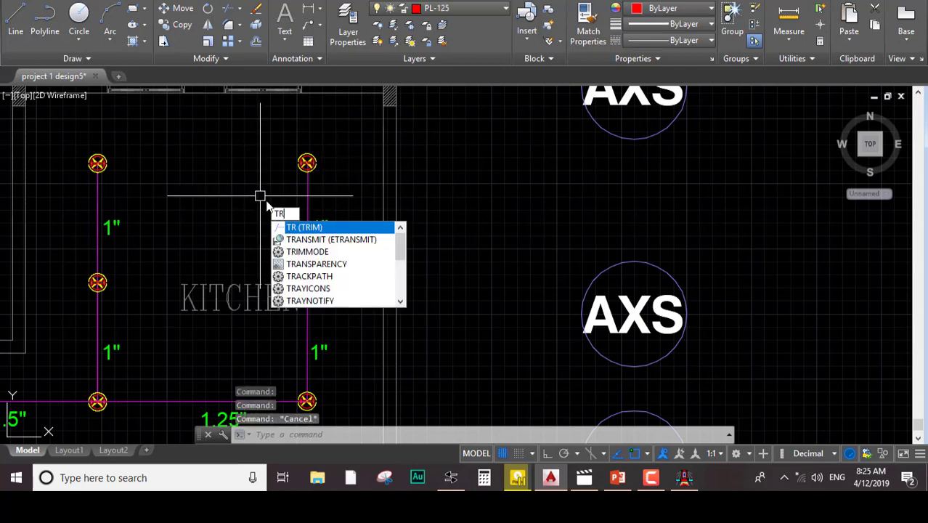
key(BackSpace)
text(E)
key(Return)
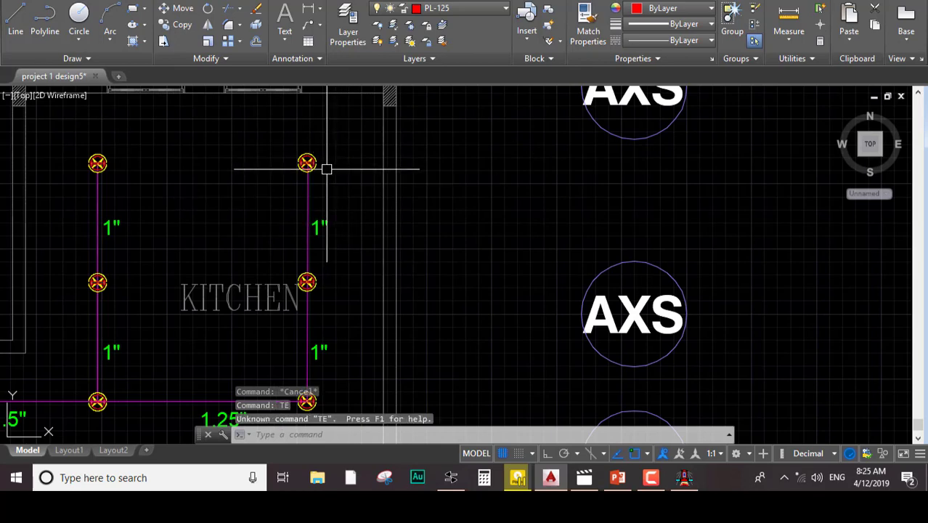
click(327, 169)
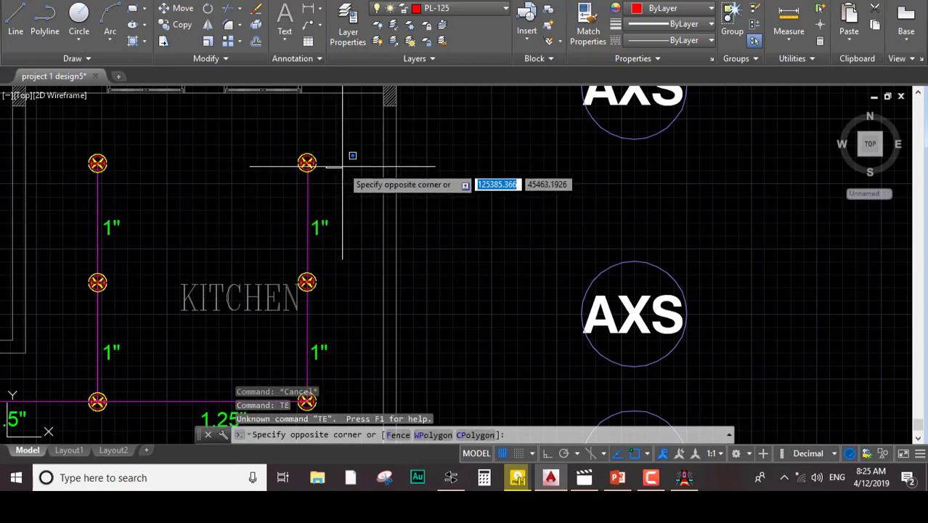
key(Escape)
text(co)
key(Return)
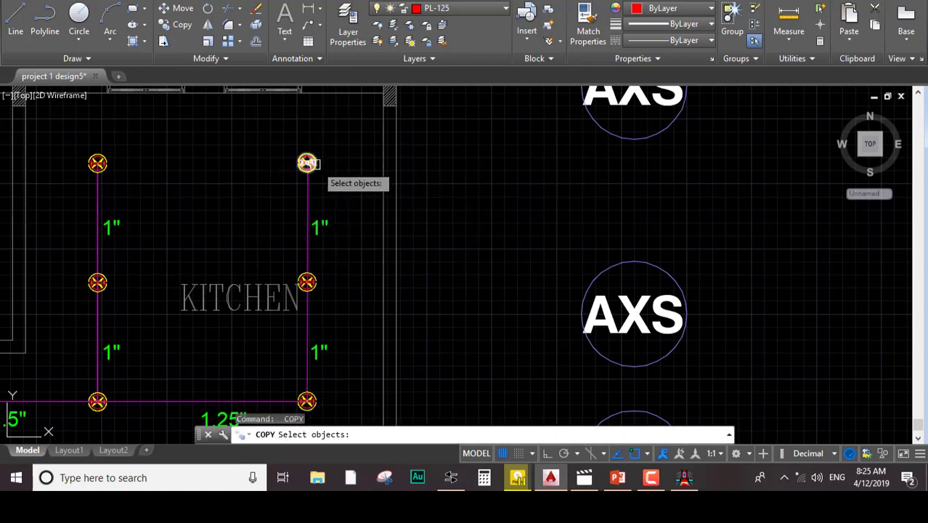
click(327, 166)
click(337, 157)
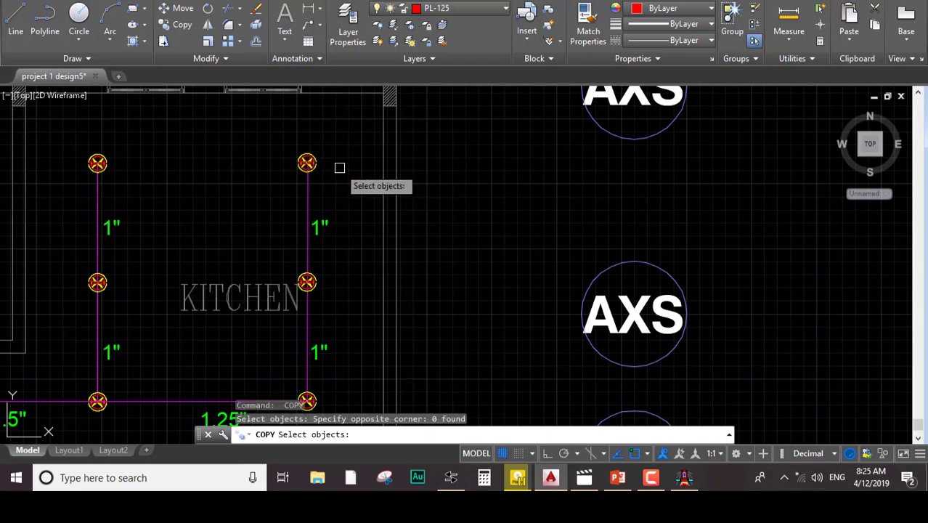
key(Escape)
key(Escape)
key(Escape)
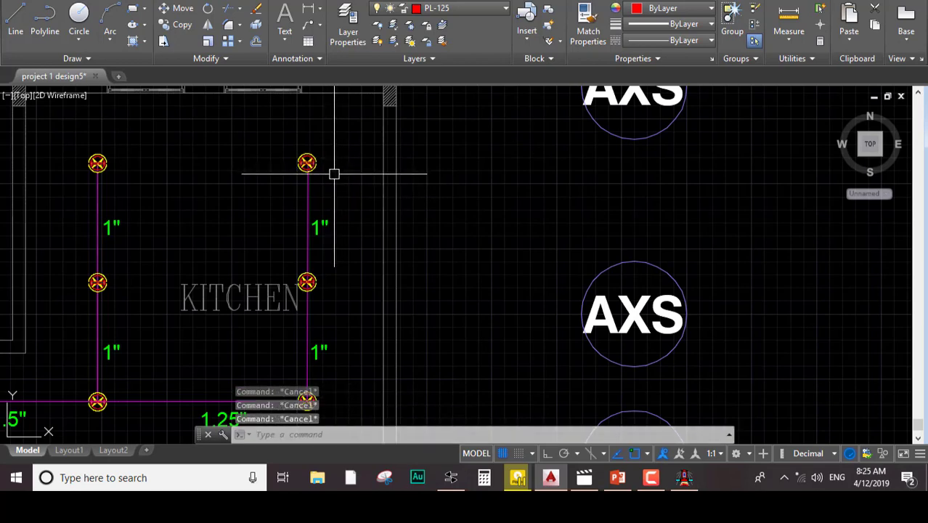
Place single-line text "1" beside the uppermost sprinkler of the kitchen's east branch, accepting the default height and rotation
text(TEXT)
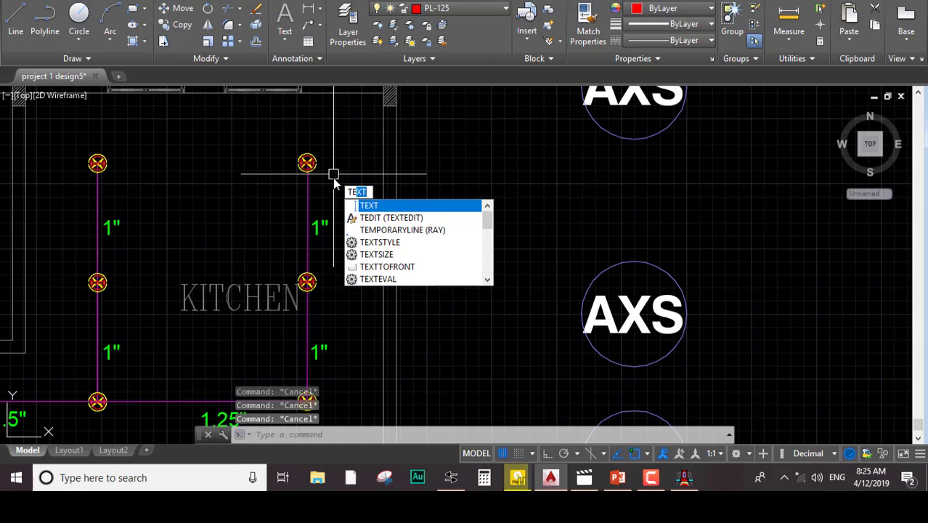
key(Return)
click(330, 170)
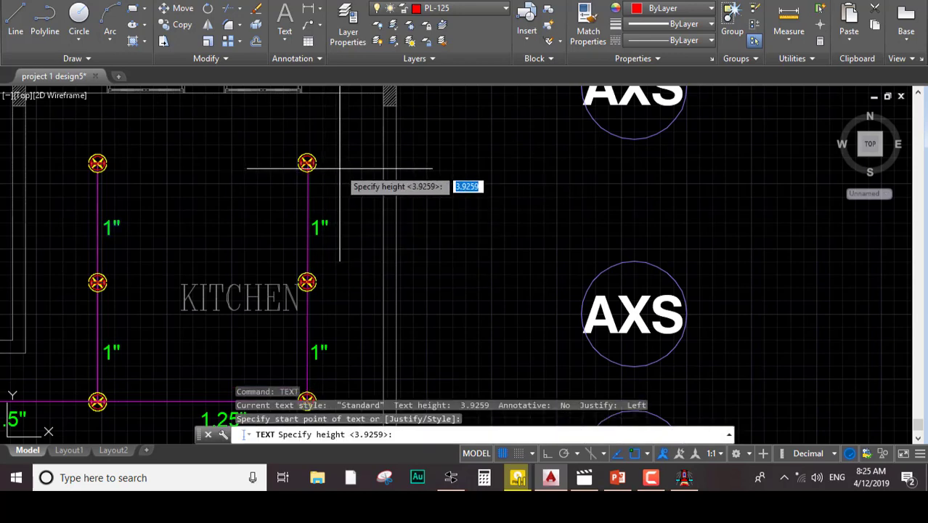
key(Return)
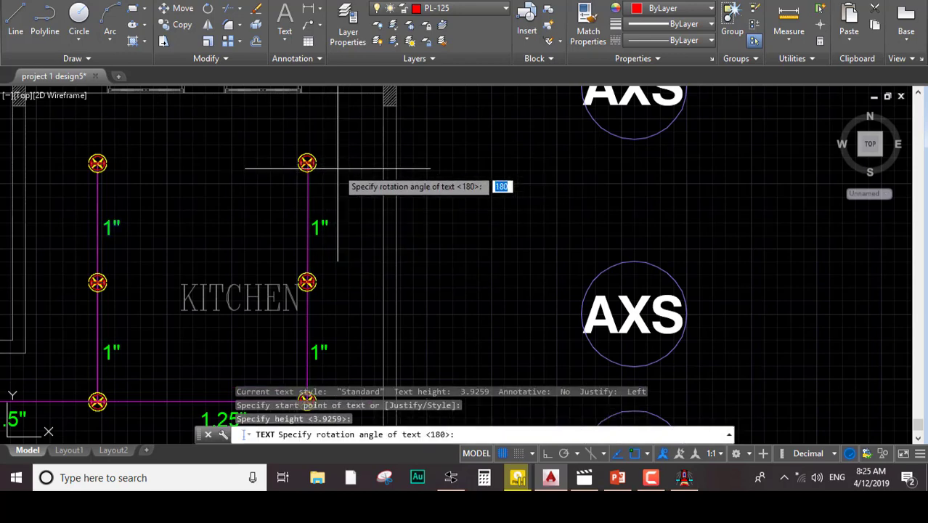
key(Return)
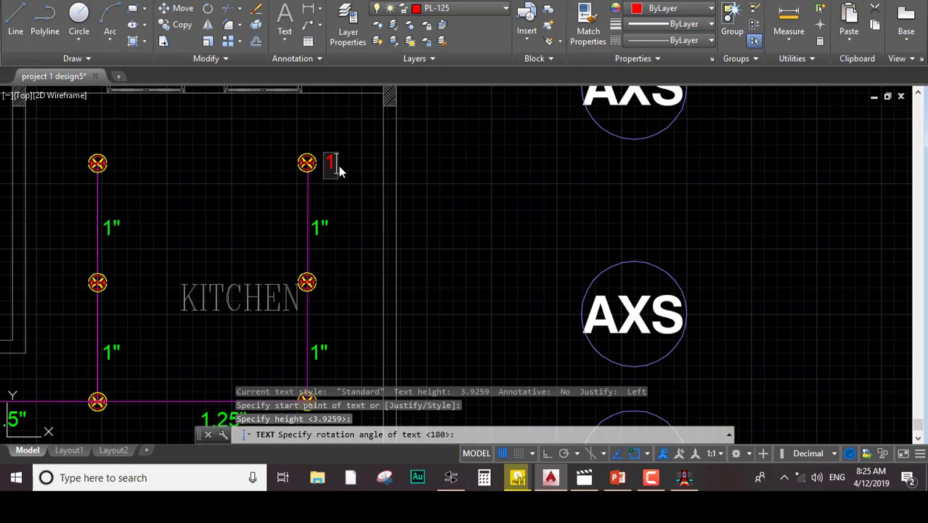
text(1)
key(Return)
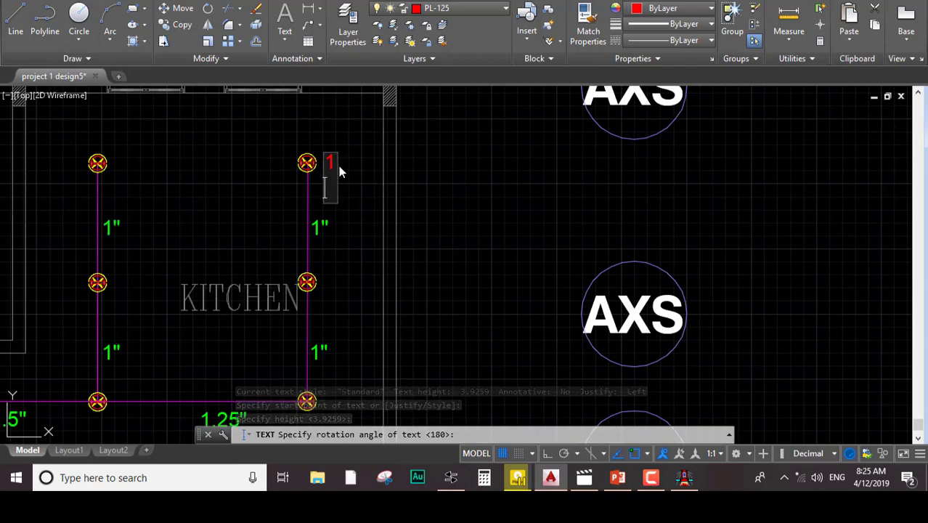
key(Return)
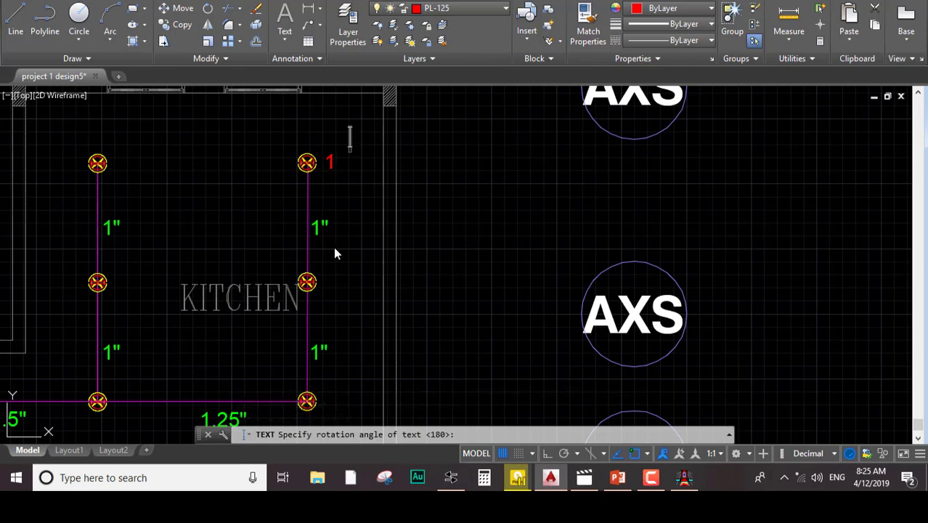
Copy the red "1" label beside each of the other five kitchen sprinklers on both branches
click(330, 160)
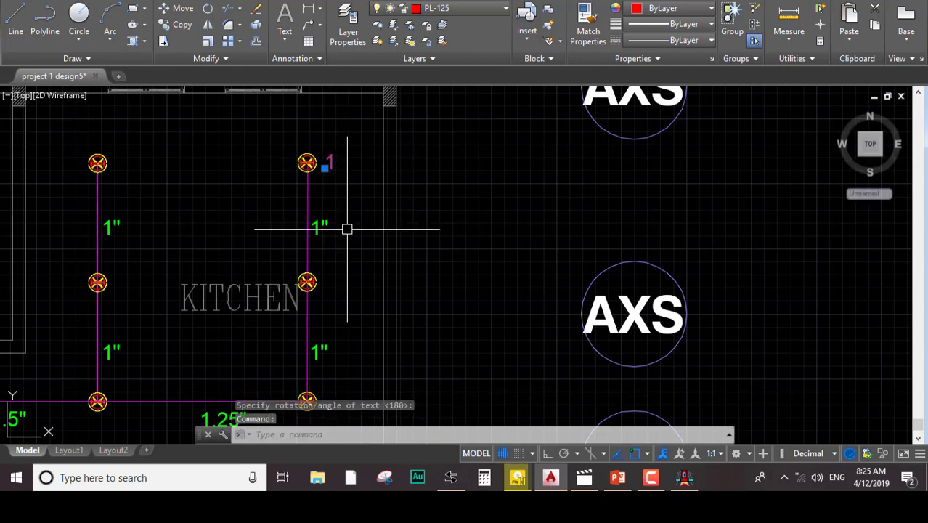
key(Return)
click(328, 168)
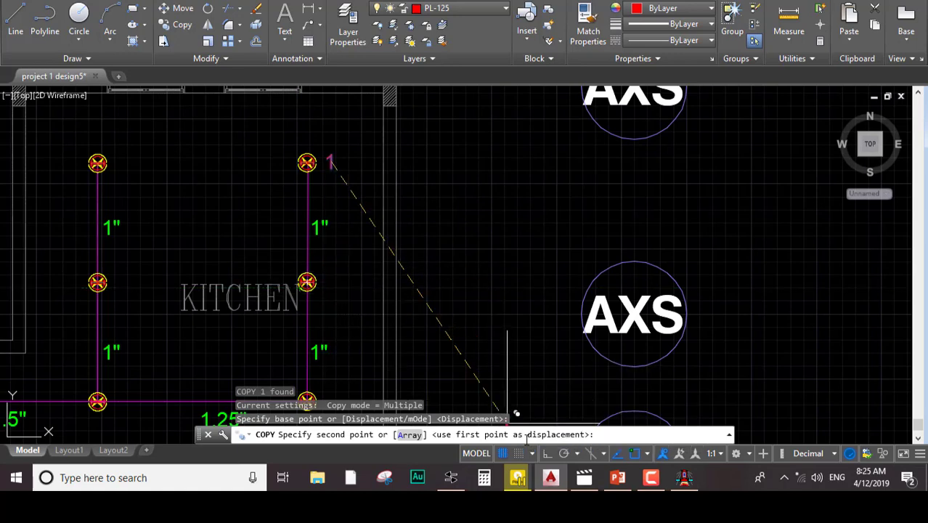
click(331, 282)
middle_drag(347, 288, 321, 271)
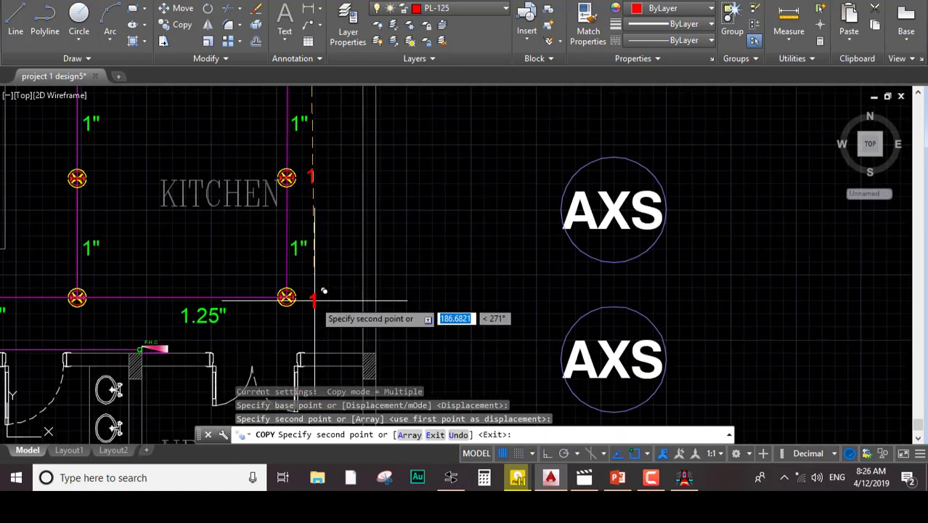
middle_drag(108, 109, 178, 210)
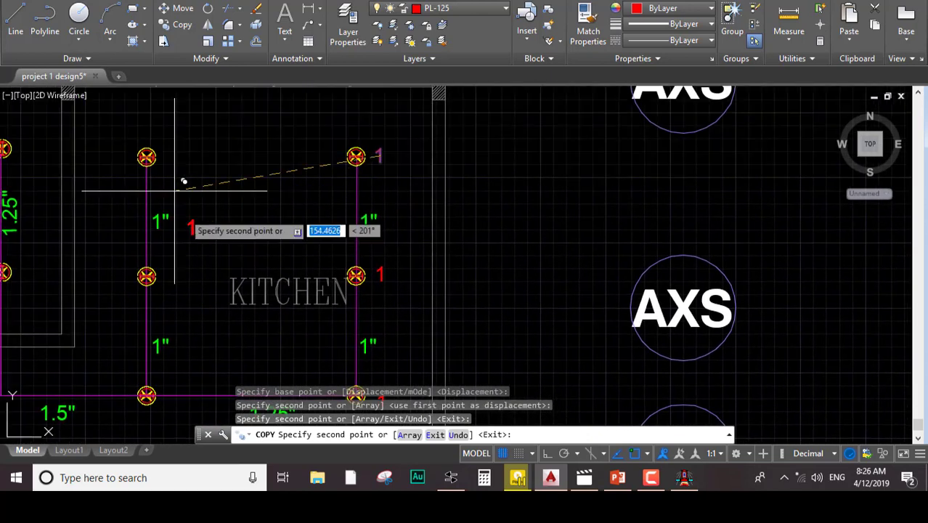
click(166, 157)
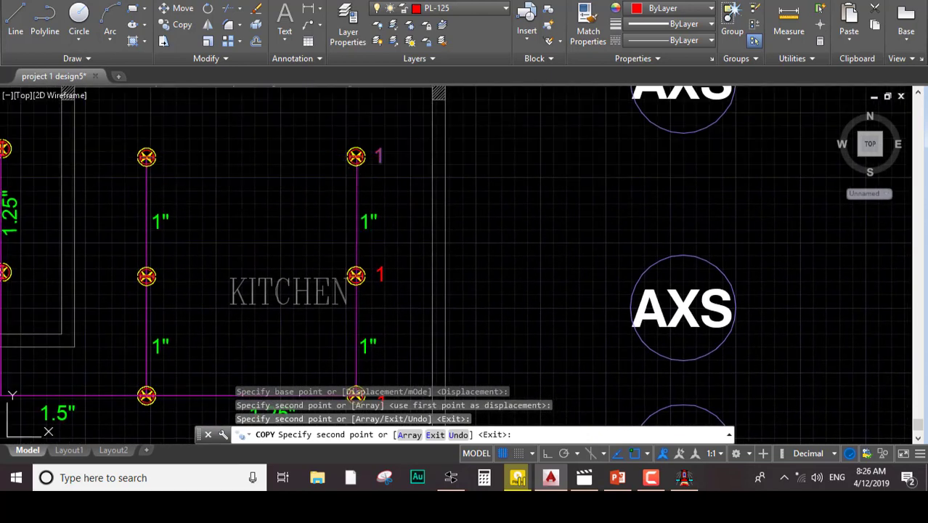
click(167, 276)
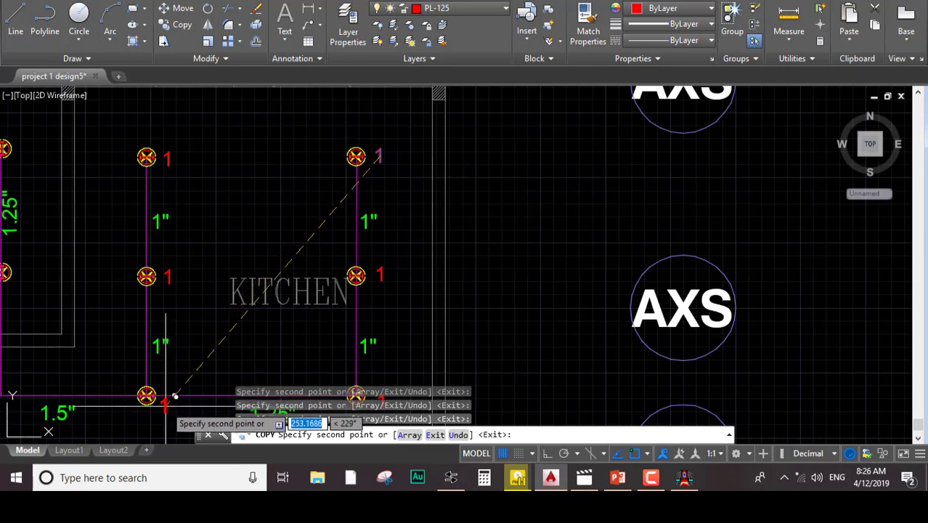
Copy the "1" label above all six sprinklers of the bedroom adjacent to the kitchen
middle_drag(147, 406, 352, 388)
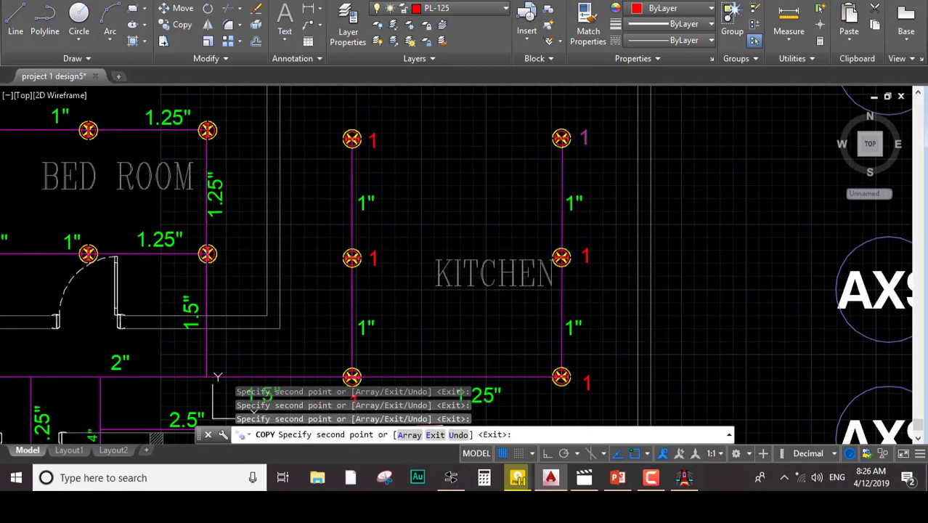
middle_drag(207, 182, 340, 244)
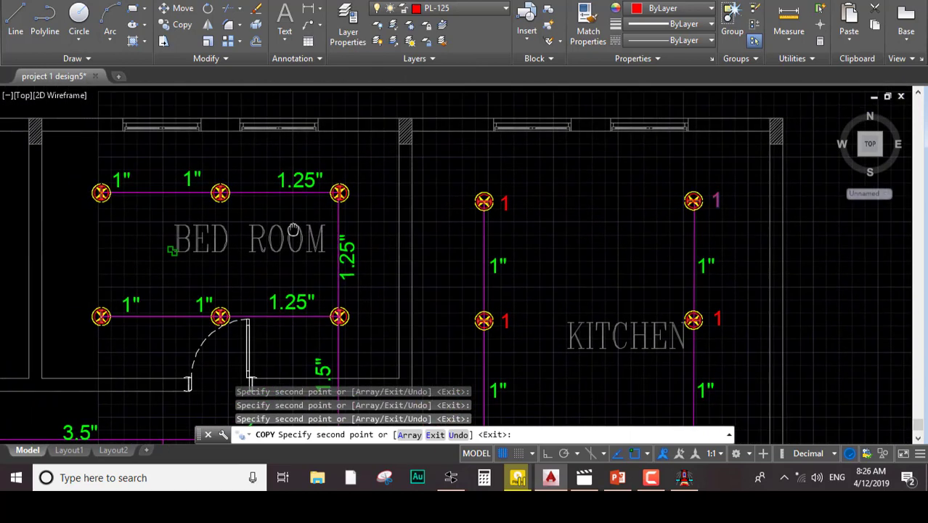
click(103, 162)
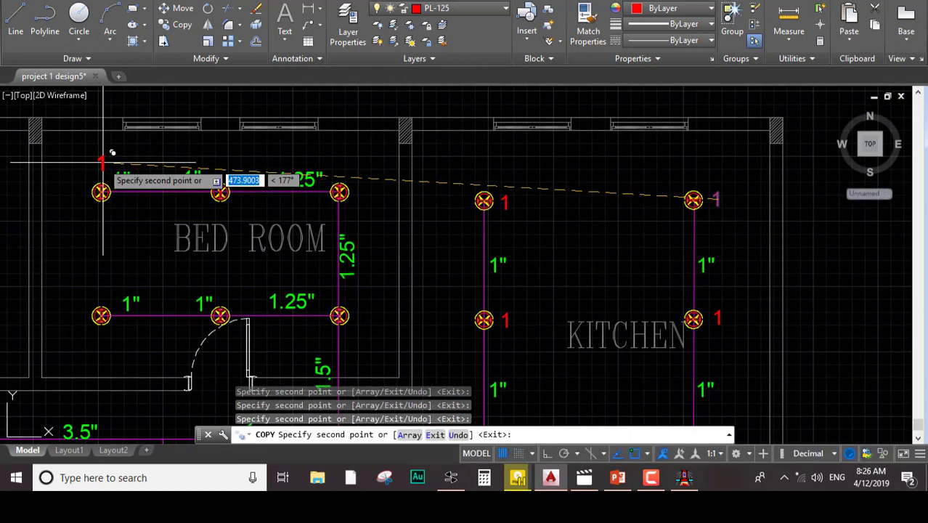
click(224, 165)
click(353, 164)
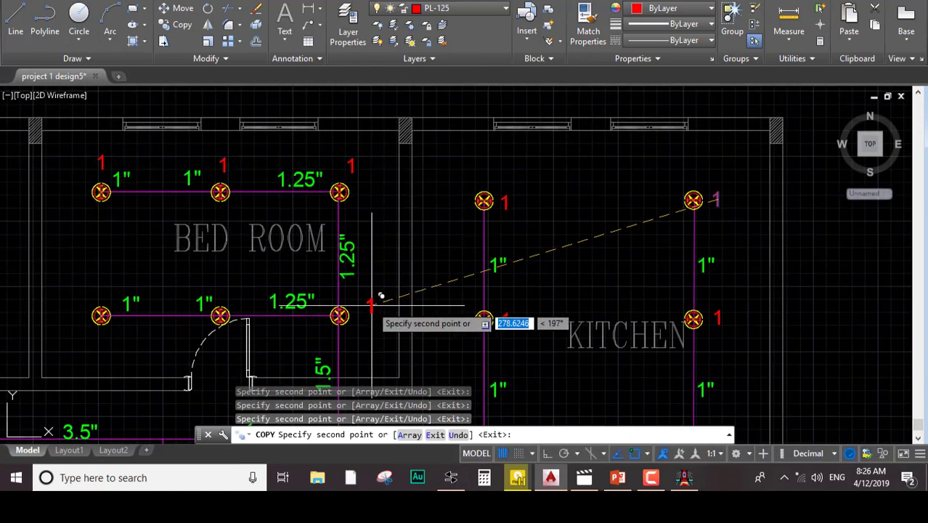
click(103, 291)
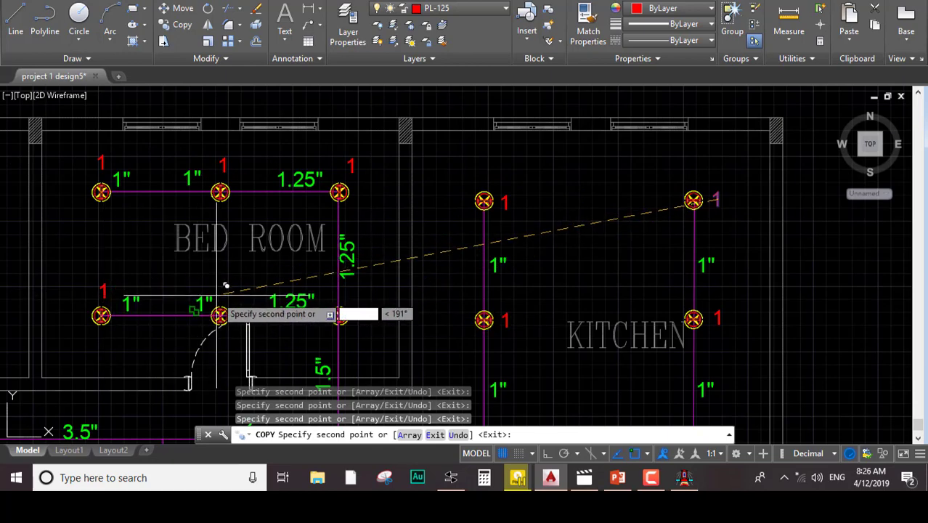
click(224, 290)
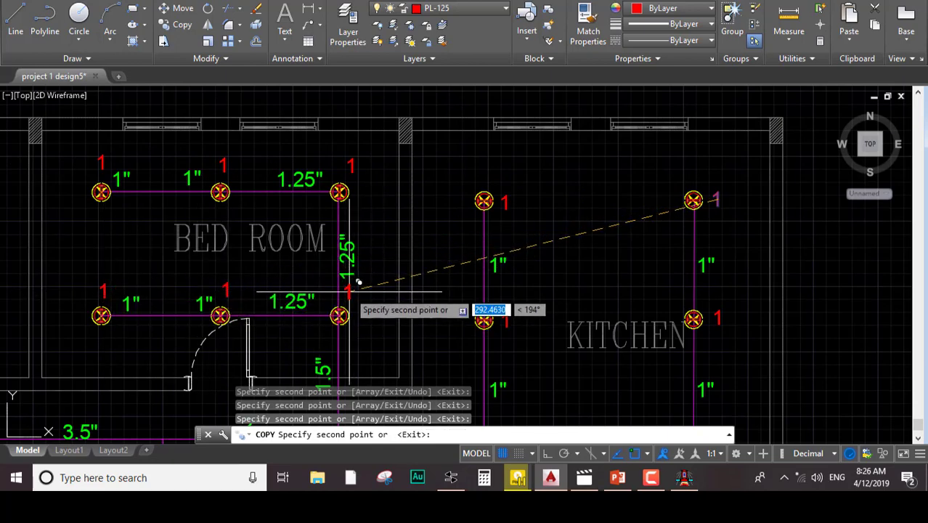
click(349, 292)
Copy the "1" label to the corridor main's junctions with the bedroom branch and the 4" riser line
middle_drag(350, 390, 350, 311)
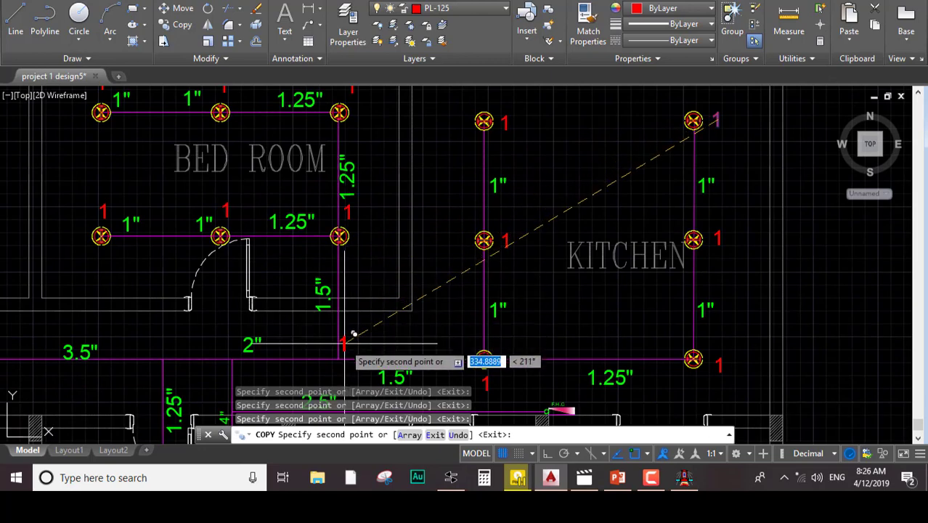
middle_drag(254, 340, 311, 241)
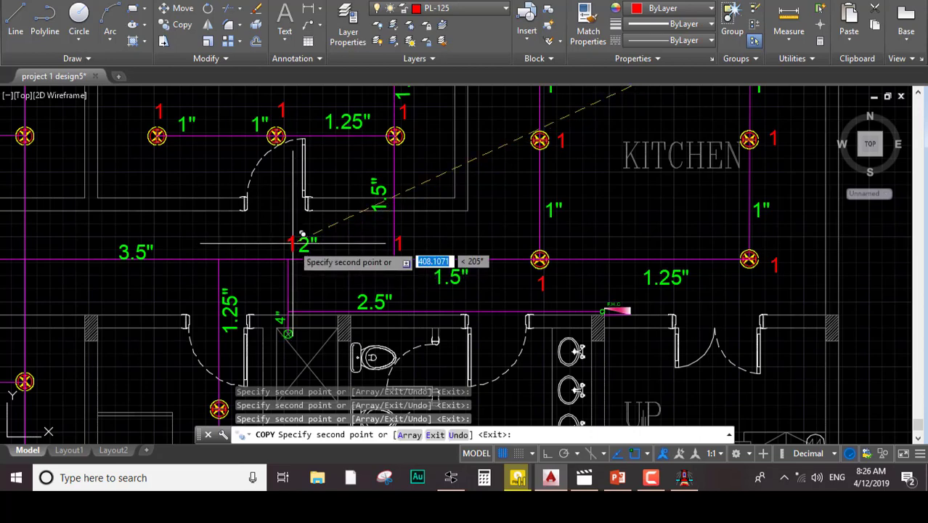
click(299, 237)
Copy the "1" label twice near the F.H.C. end of the 2.5" line, at its riser junction, and beside the 4" riser
middle_drag(298, 285, 297, 219)
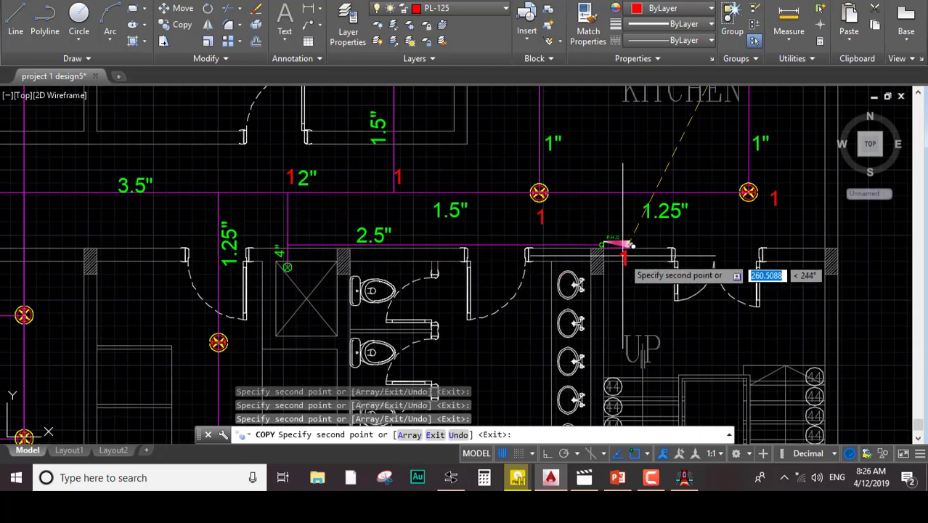
click(600, 235)
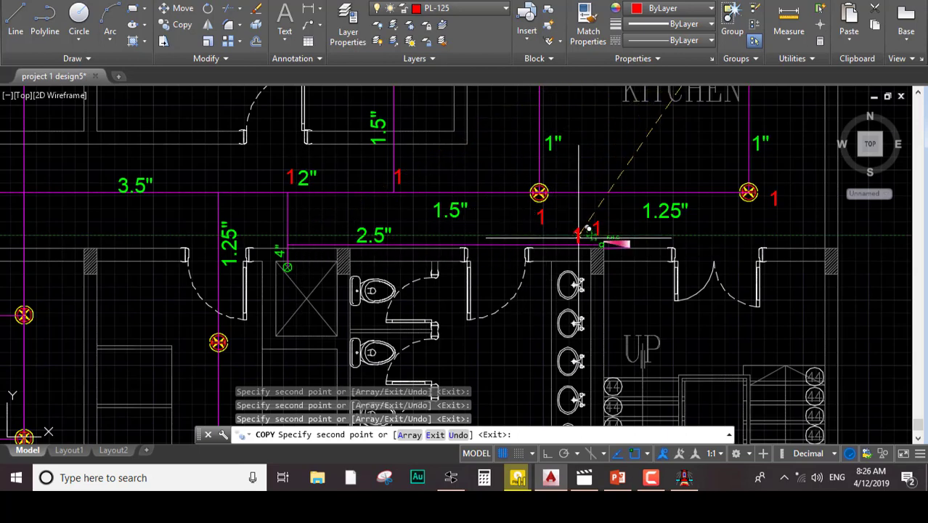
click(592, 237)
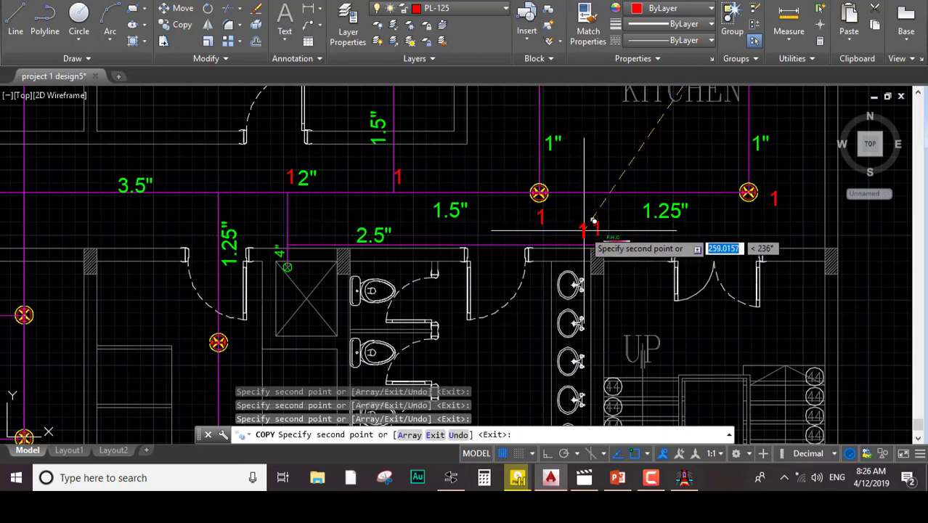
click(585, 232)
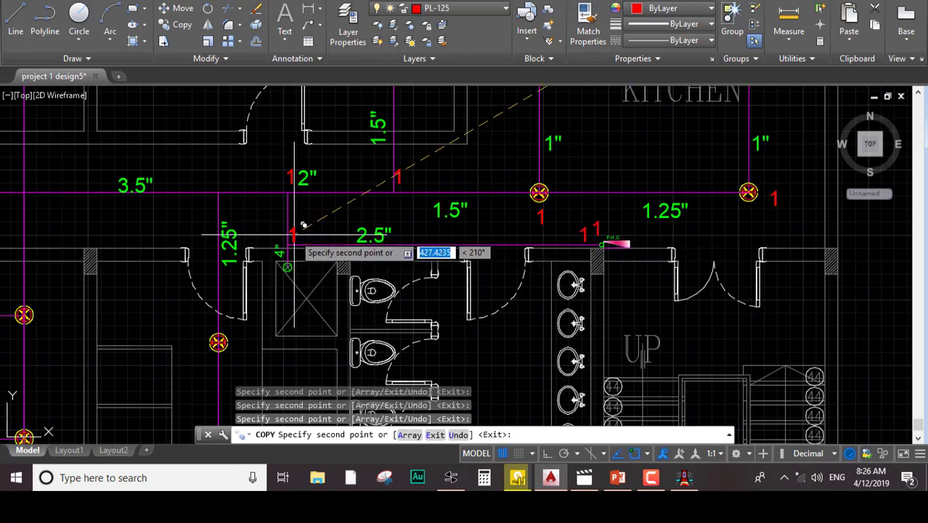
scroll(290, 267, up, 8)
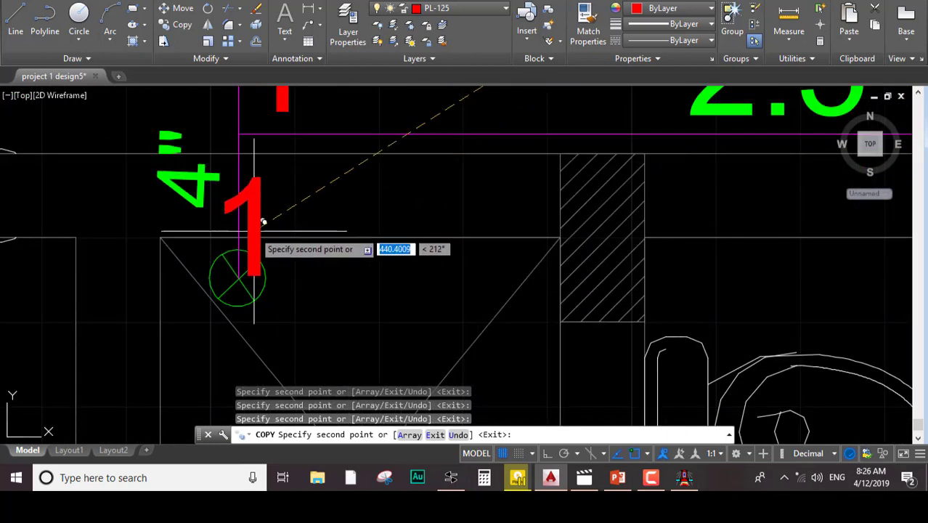
click(257, 205)
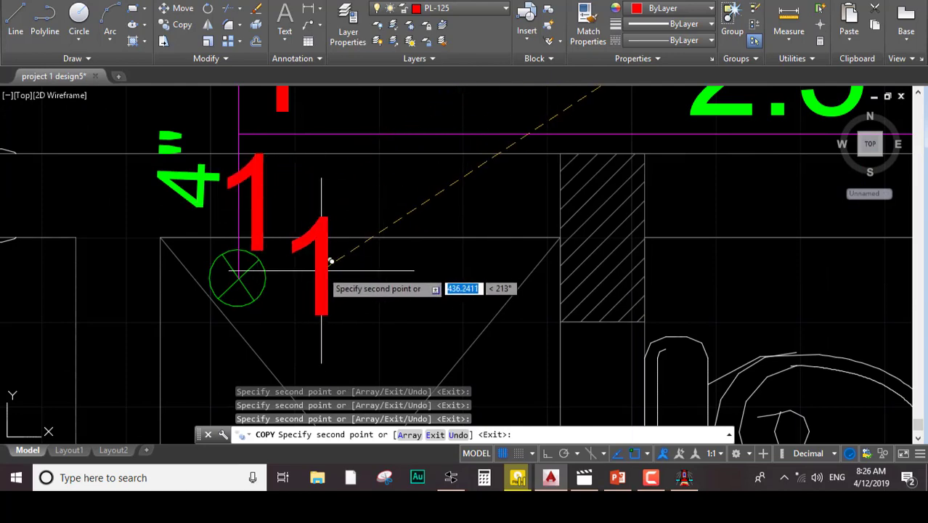
Place the last "1" label beside the green riser symbol at the end of the 4" line and finish copying
click(334, 272)
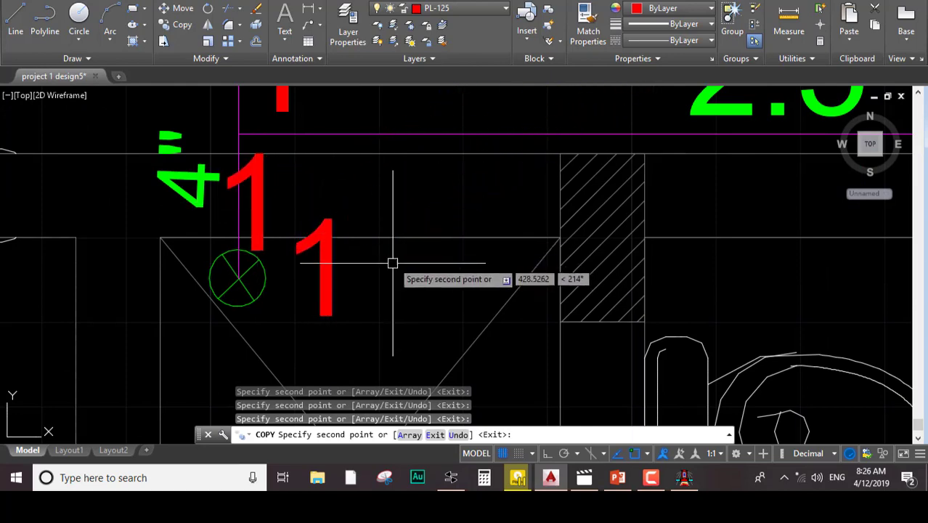
key(Escape)
Examine the copied node labels on the kitchen, bedroom and corridor piping for coverage of every sprinkler and junction
scroll(403, 212, down, 5)
scroll(402, 211, down, 5)
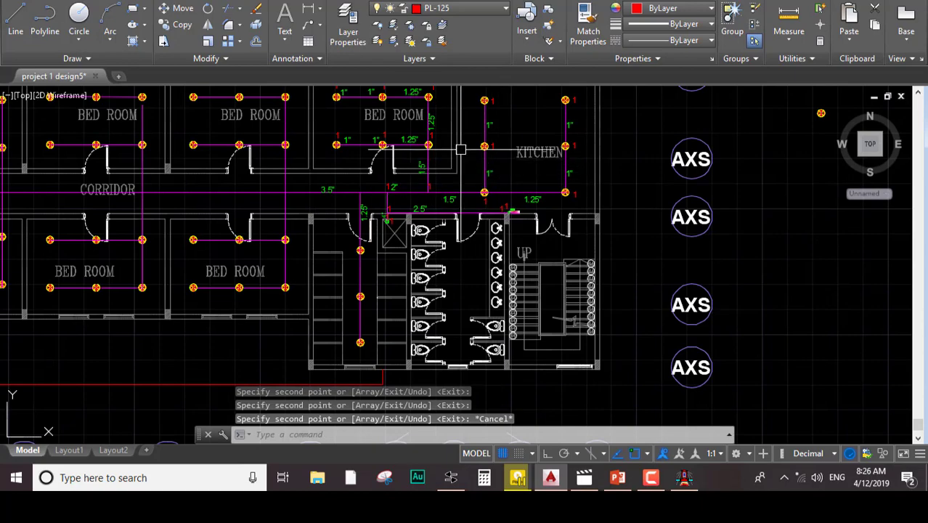
scroll(392, 290, up, 2)
scroll(539, 218, up, 8)
scroll(594, 276, down, 4)
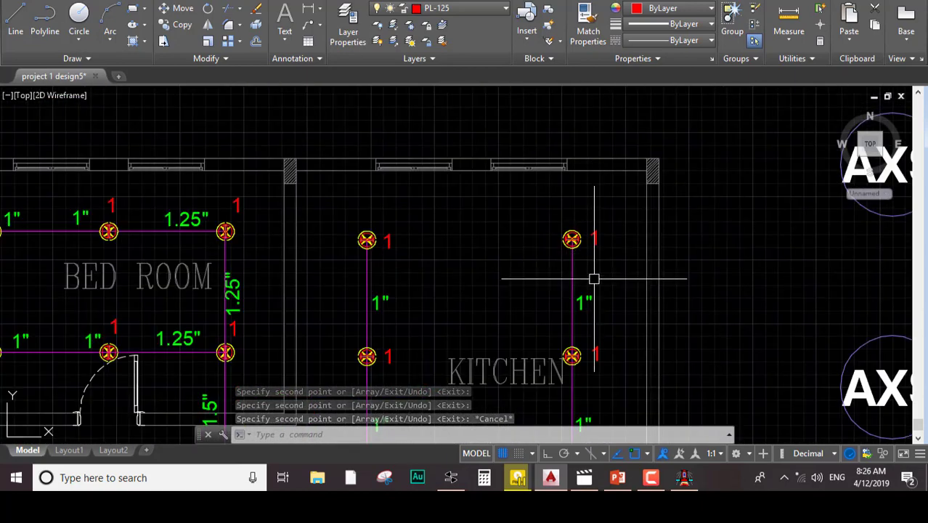
middle_drag(595, 276, 482, 187)
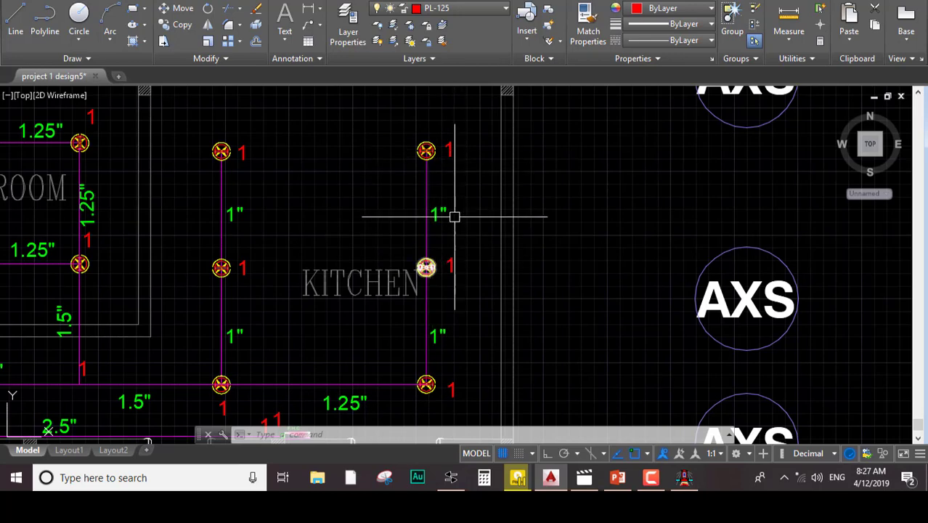
scroll(426, 248, down, 5)
scroll(482, 129, up, 3)
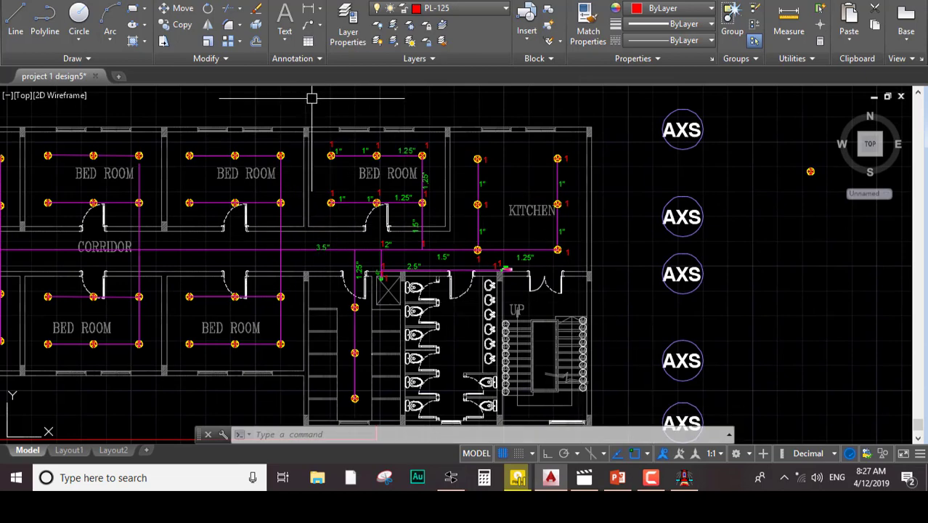
Draw a rectangle enclosing the kitchen, the adjacent bedroom's sprinklers and the corridor in front as the calculation area
text(C)
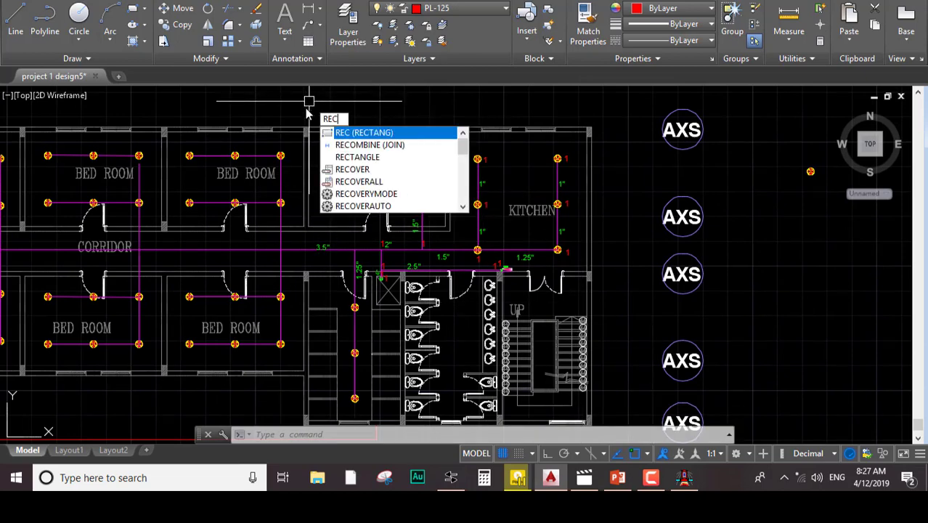
key(Return)
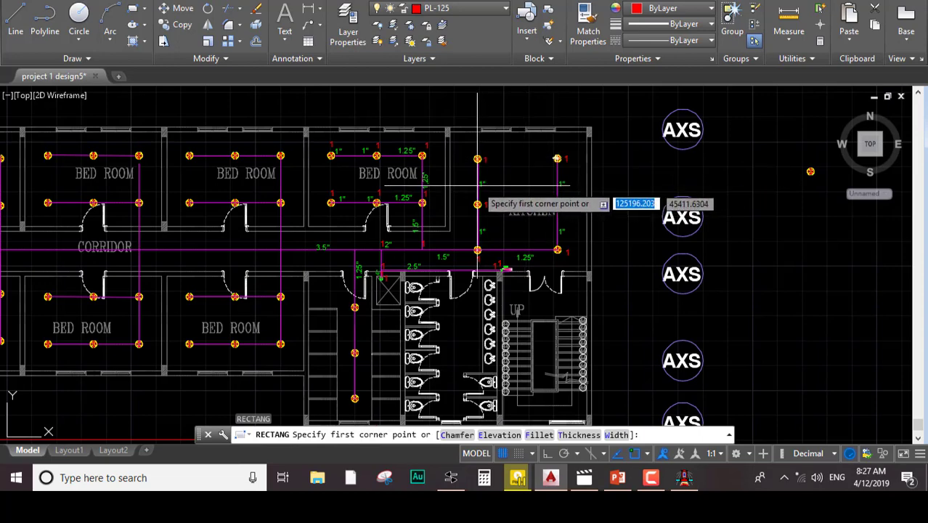
middle_drag(442, 204, 432, 242)
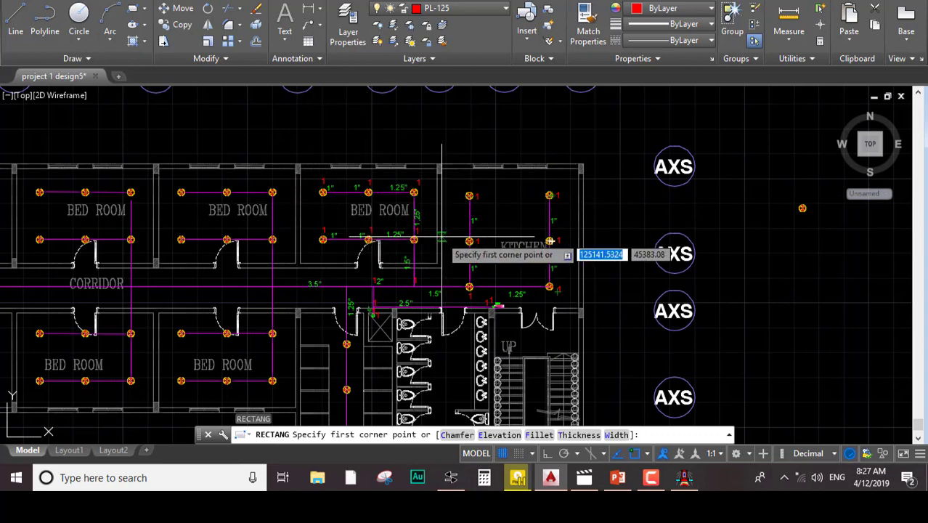
click(573, 183)
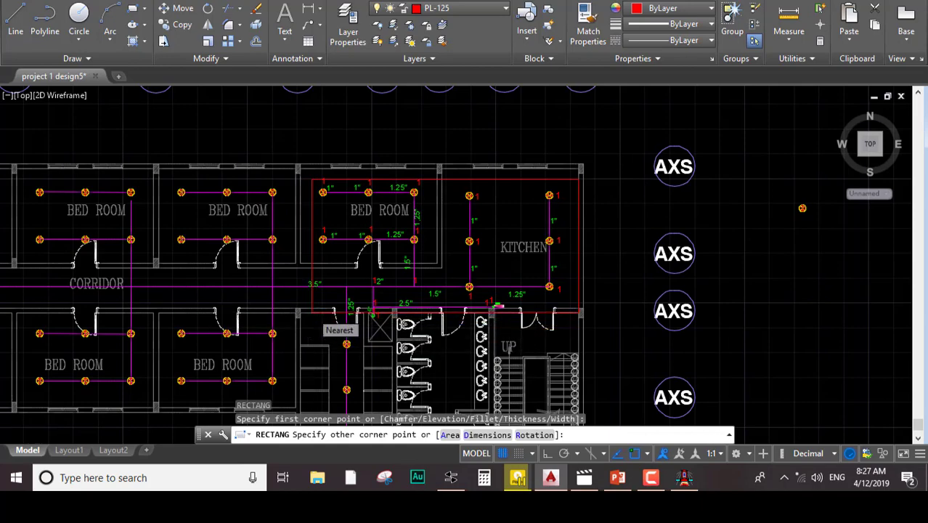
scroll(320, 309, up, 6)
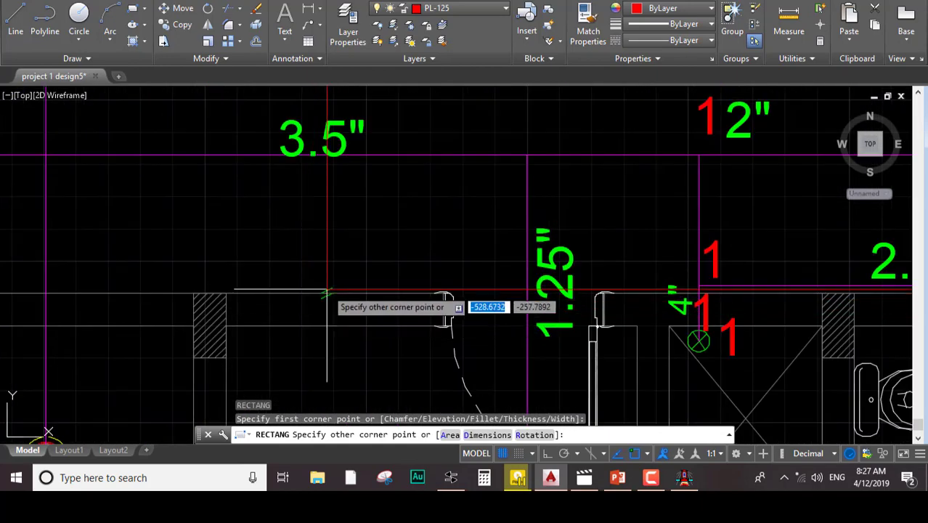
click(326, 289)
scroll(326, 289, down, 5)
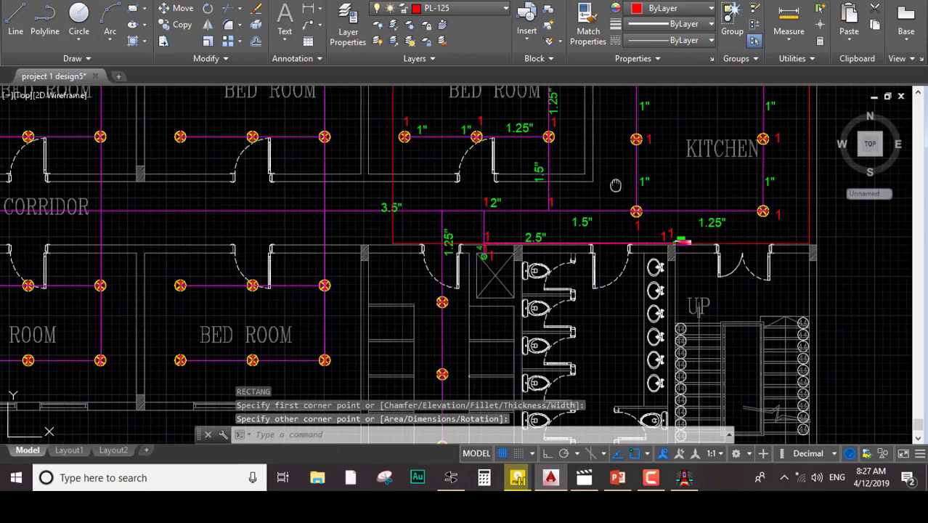
middle_drag(581, 145, 394, 223)
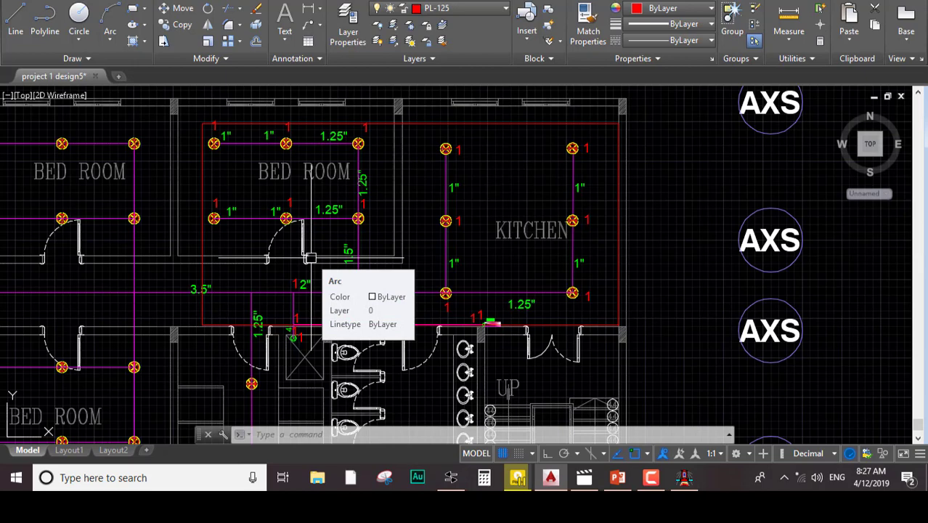
Renumber the middle sprinkler on the kitchen's outer-wall branch as 2 and the one at its corridor end as 3
scroll(560, 199, up, 3)
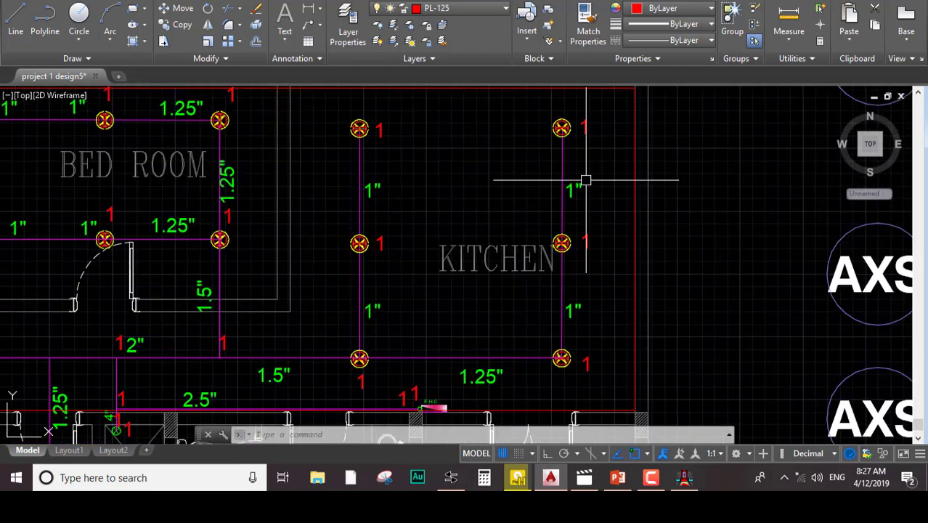
key(Escape)
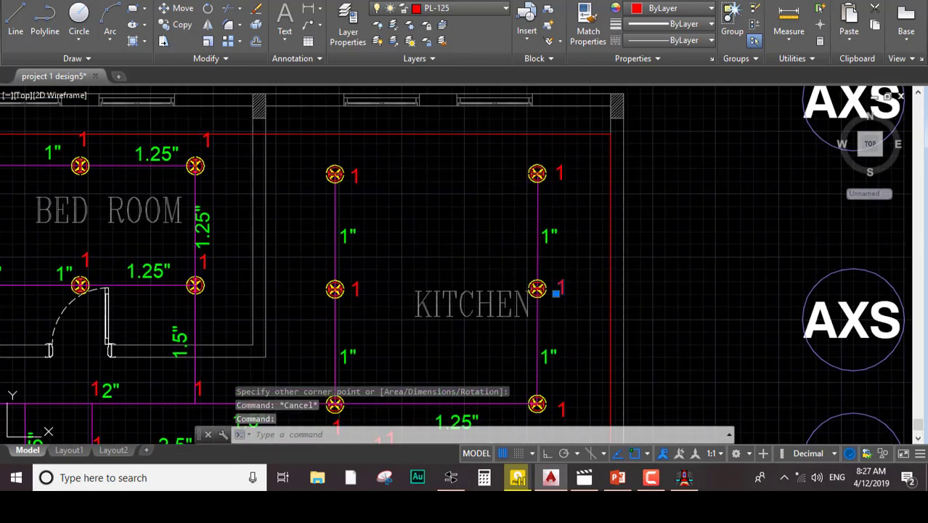
double_click(557, 288)
text(2)
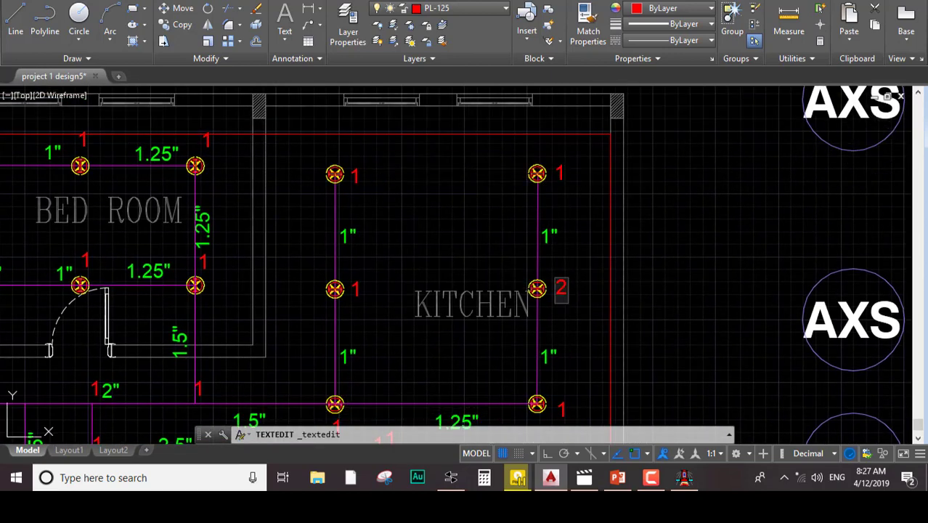
click(565, 237)
middle_drag(585, 387, 561, 286)
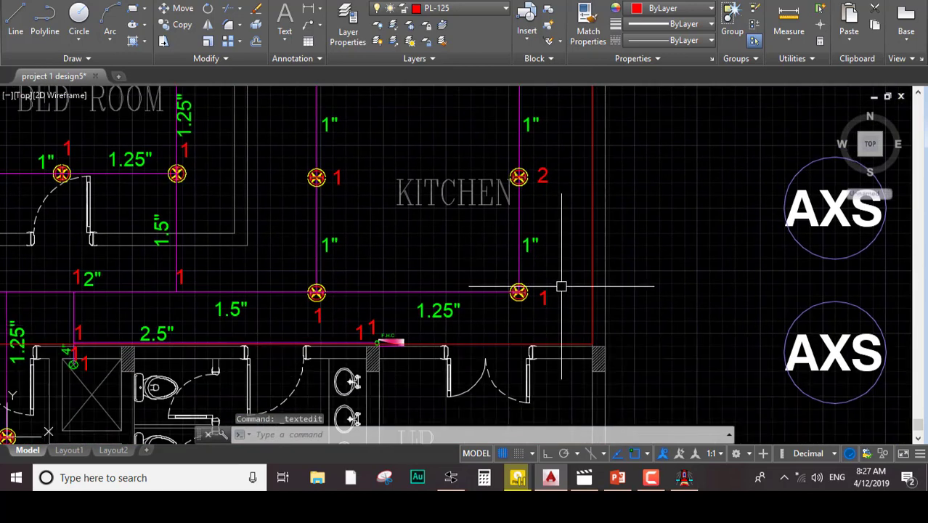
click(549, 299)
double_click(549, 299)
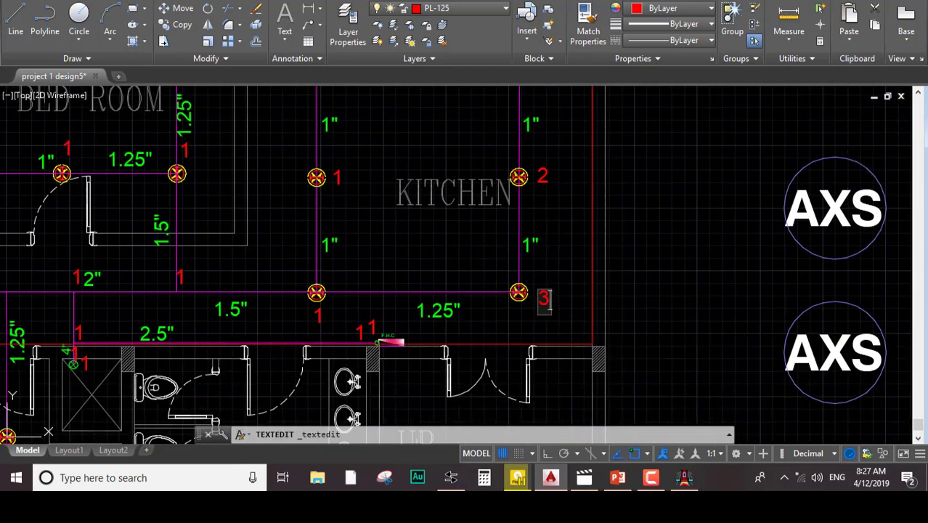
text(3)
Renumber the far-end sprinkler on the kitchen's inner branch as 4 and the middle one as 5
mouse_move(342, 124)
middle_down()
mouse_move(394, 201)
mouse_move(363, 254)
mouse_move(349, 309)
middle_up()
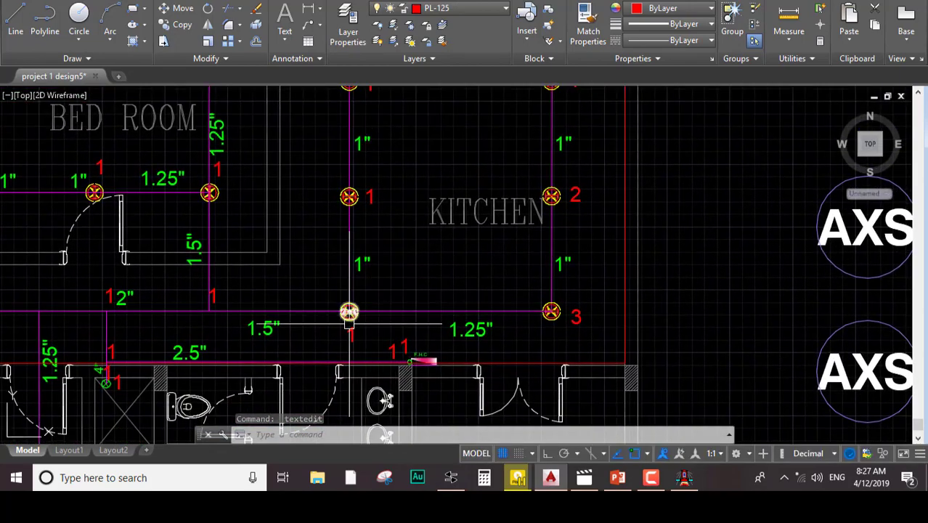
middle_drag(339, 198, 347, 251)
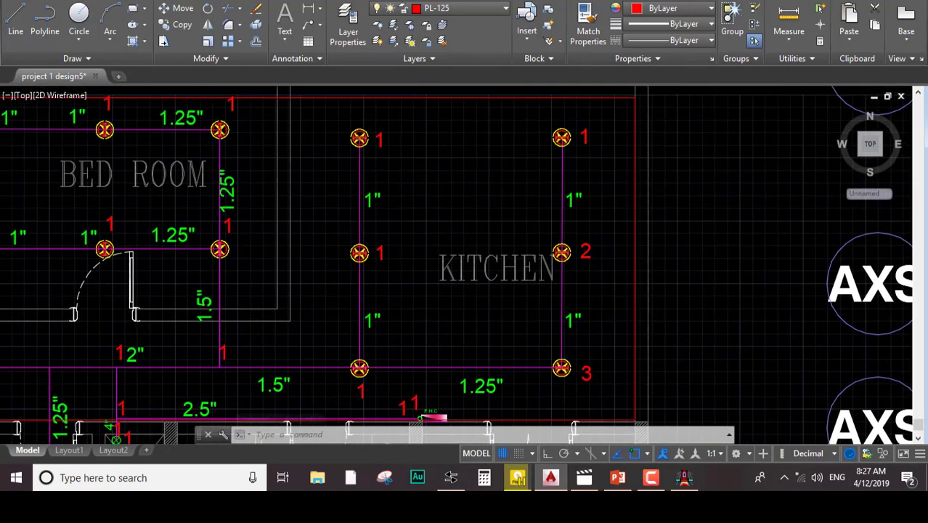
scroll(372, 127, up, 2)
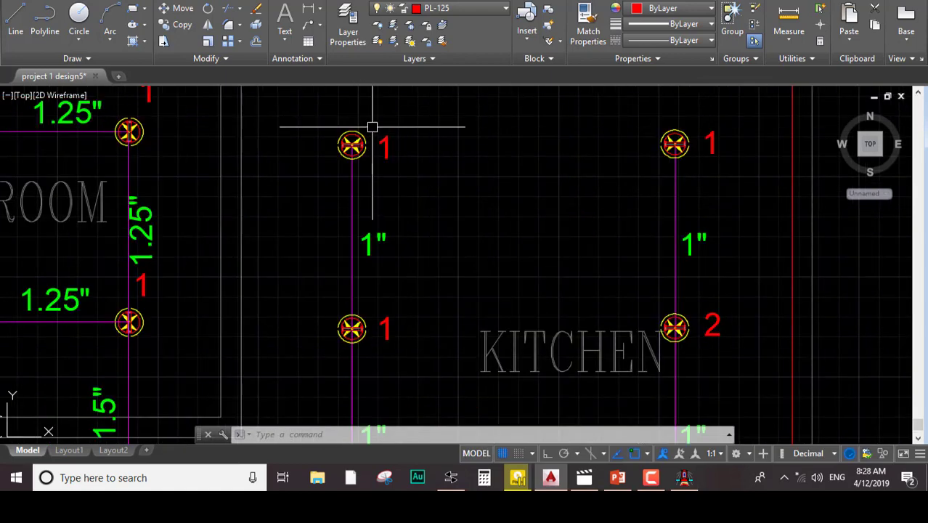
double_click(384, 147)
text(4)
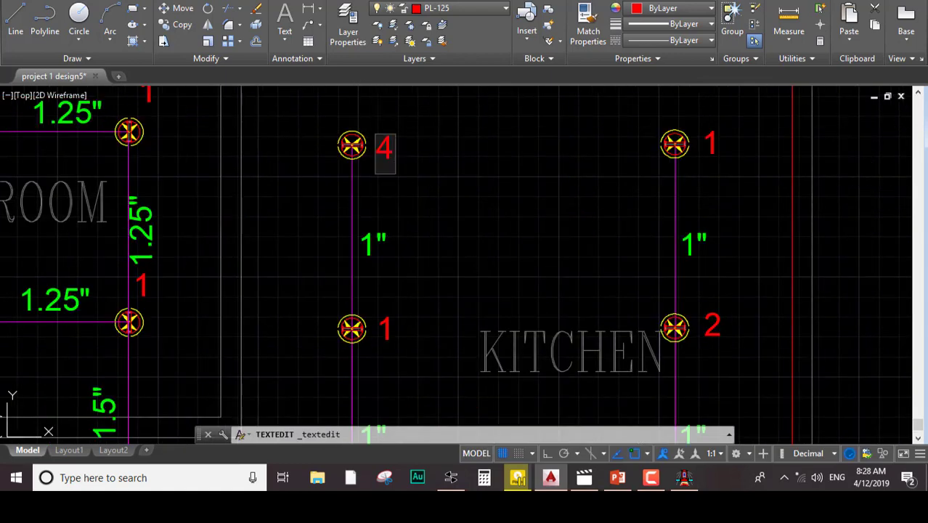
key(Return)
key(Escape)
click(387, 324)
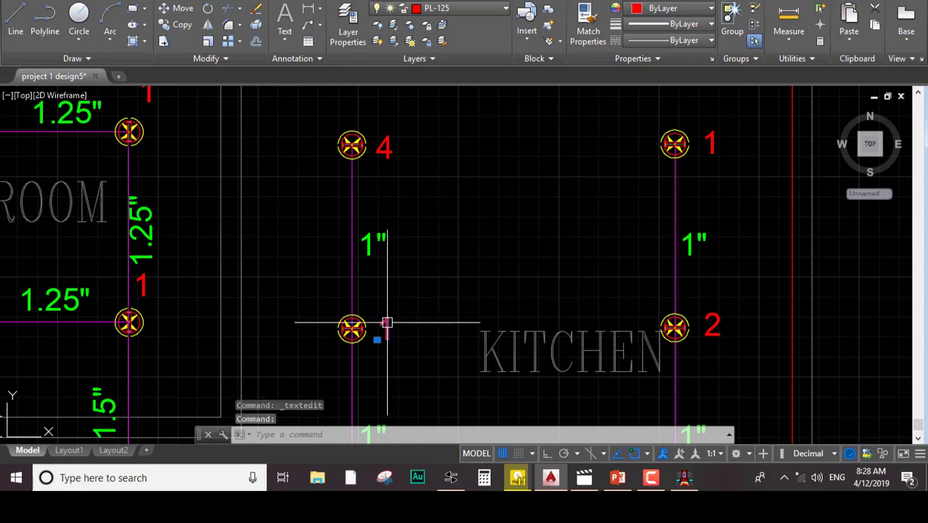
double_click(384, 329)
text(5)
key(Return)
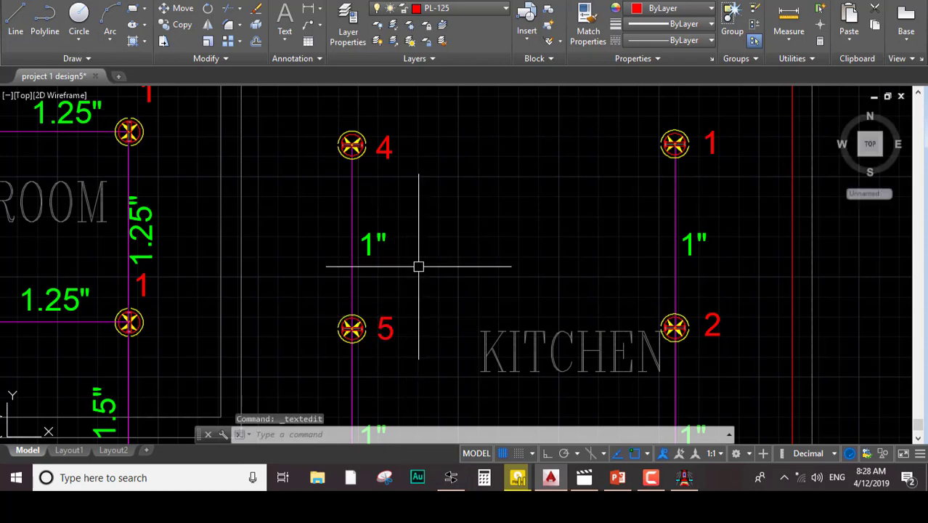
Renumber the sprinkler where the kitchen's inner branch meets the corridor main as 6
scroll(451, 165, up, 2)
middle_drag(451, 164, 410, 100)
scroll(346, 210, down, 2)
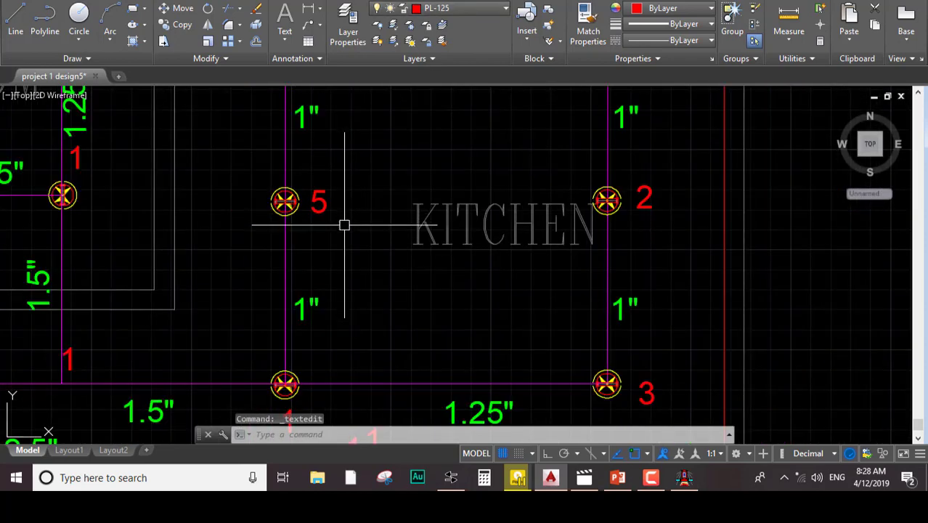
mouse_move(344, 221)
middle_down()
mouse_move(378, 230)
mouse_move(412, 193)
middle_up()
click(347, 330)
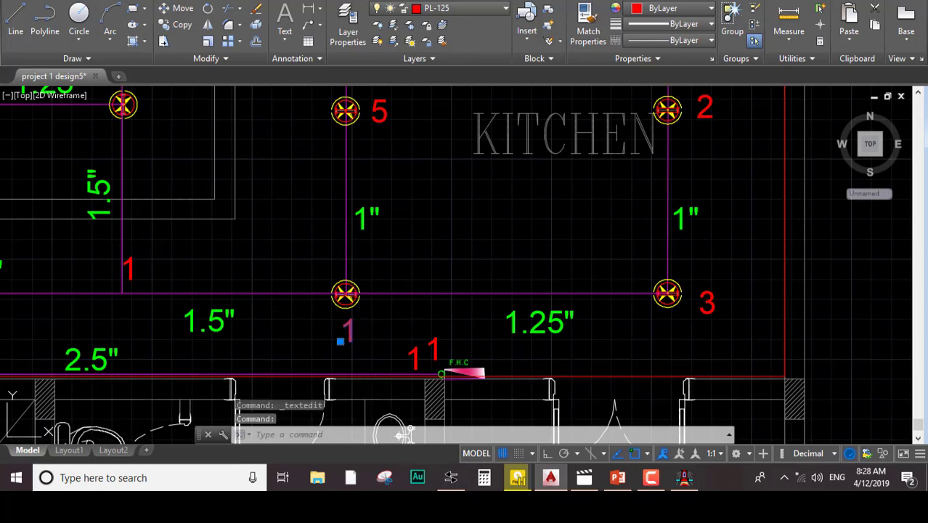
double_click(349, 330)
text(6)
key(Return)
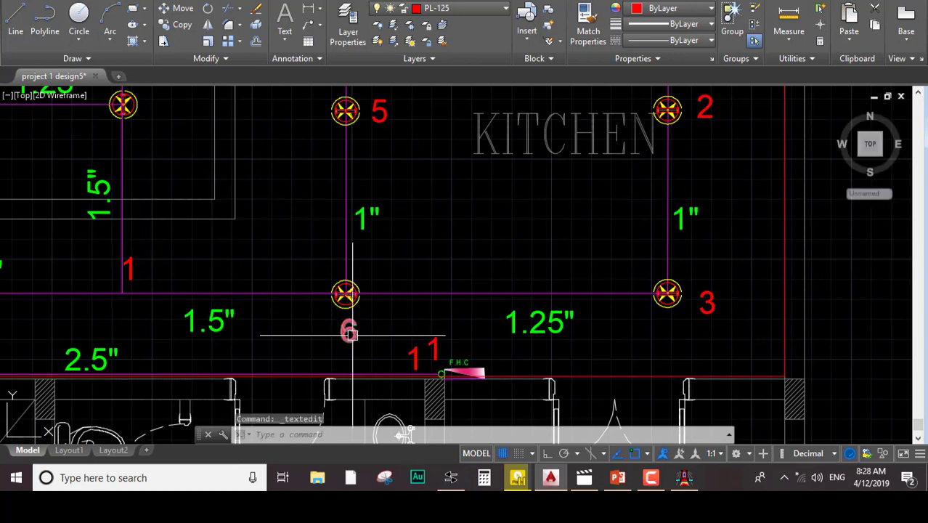
Renumber the first sprinkler of the bedroom's upper row as 7 and move that label closer to its sprinkler
middle_drag(198, 215, 319, 270)
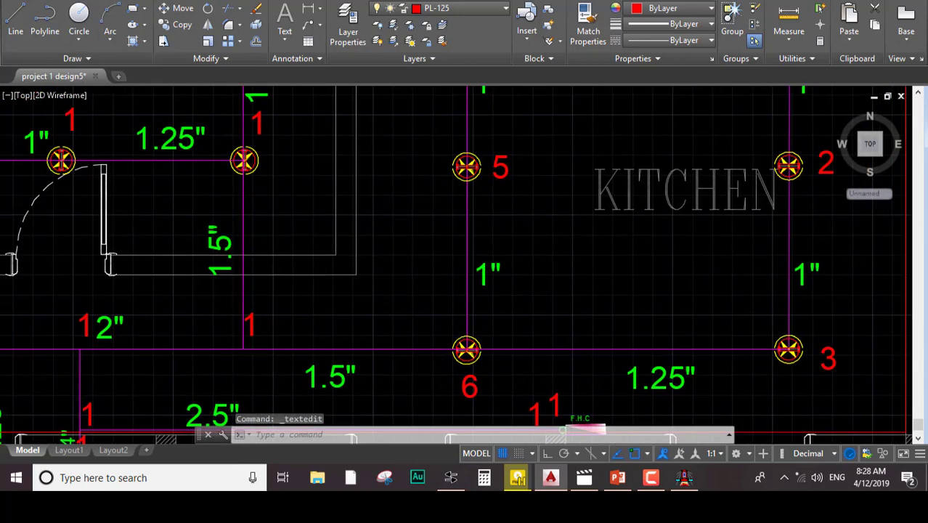
scroll(258, 216, down, 6)
scroll(160, 170, up, 8)
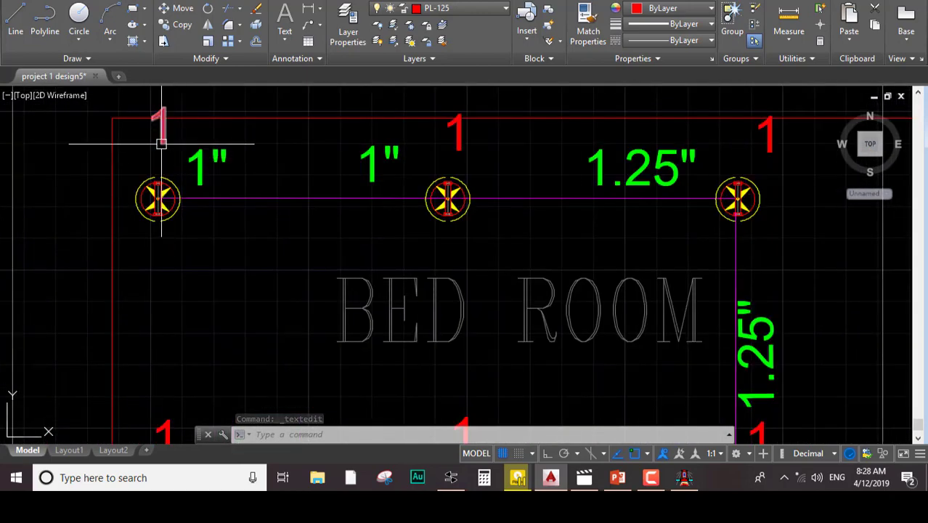
double_click(159, 127)
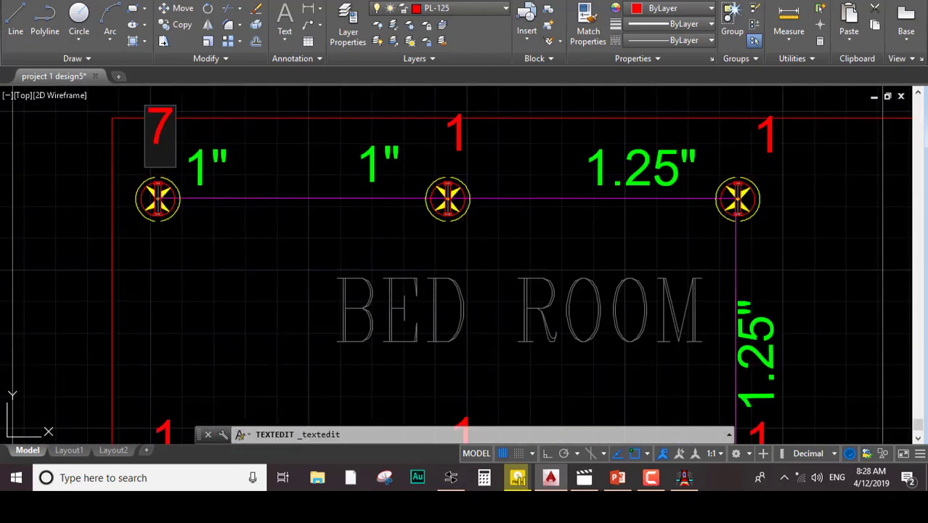
text(7)
key(Return)
click(158, 129)
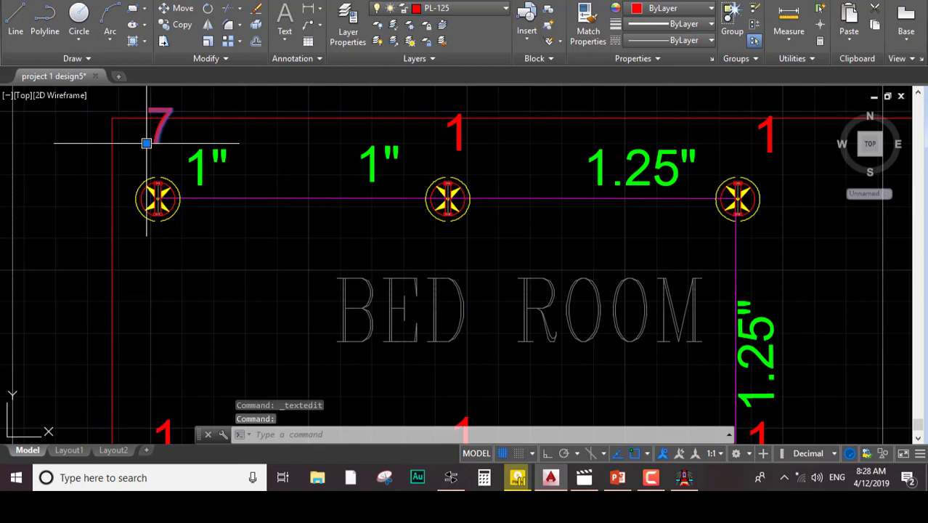
click(146, 143)
key(Escape)
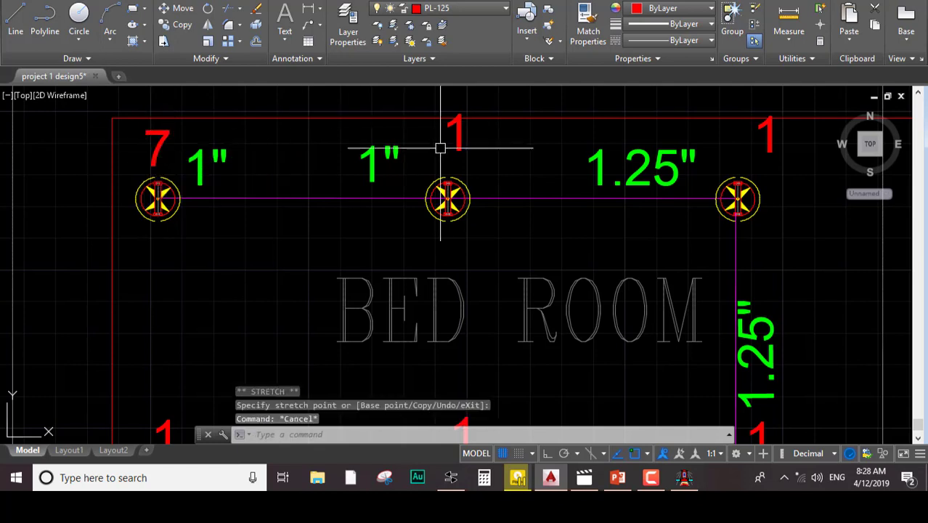
Renumber the middle sprinkler of the bedroom's upper row as 8 and the last one, at the 1.25" riser branch, as 9
middle_drag(440, 148, 367, 185)
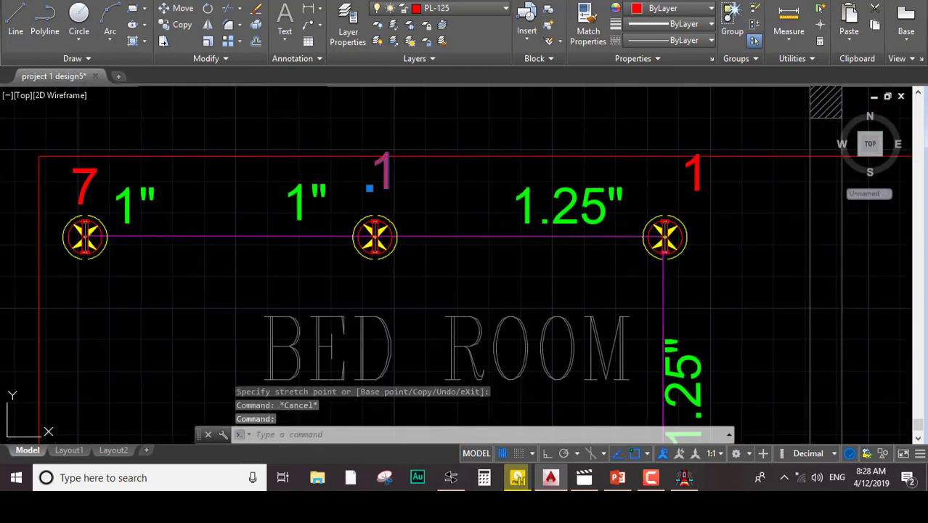
double_click(384, 174)
text(8)
key(Return)
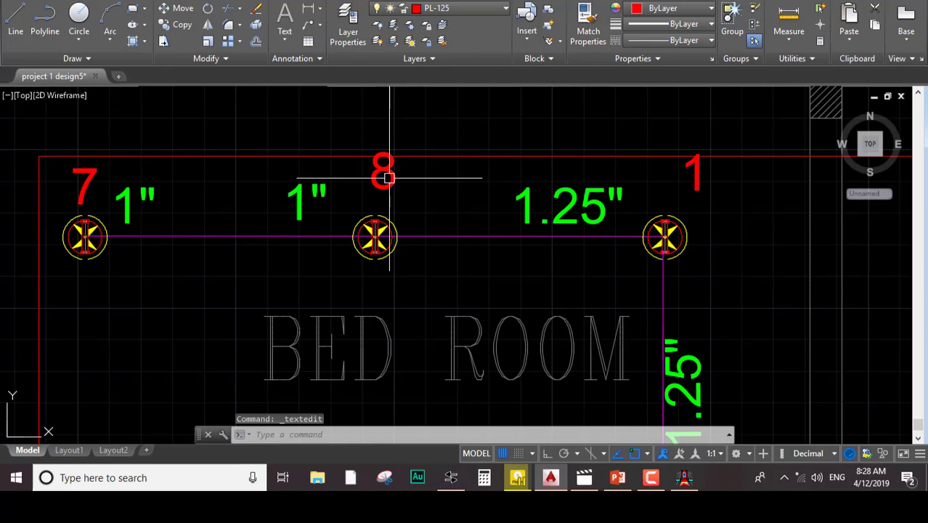
double_click(696, 175)
key(Return)
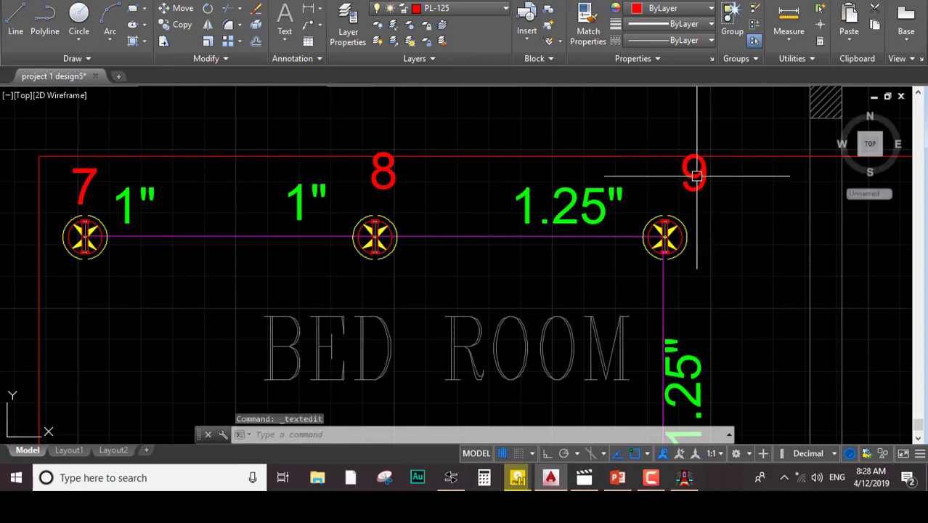
middle_drag(594, 289, 504, 118)
scroll(541, 218, down, 2)
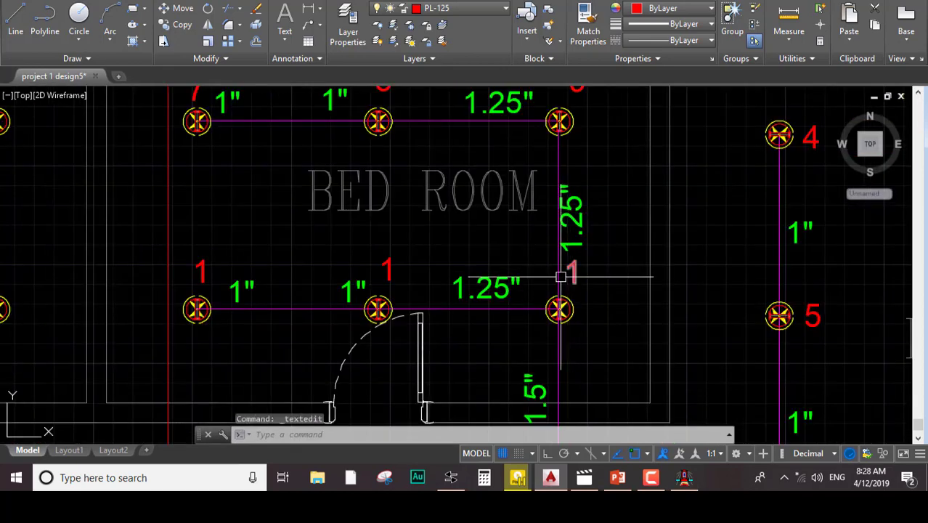
Renumber the first sprinkler of the bedroom's lower row as 10 and the middle one as 11
double_click(201, 270)
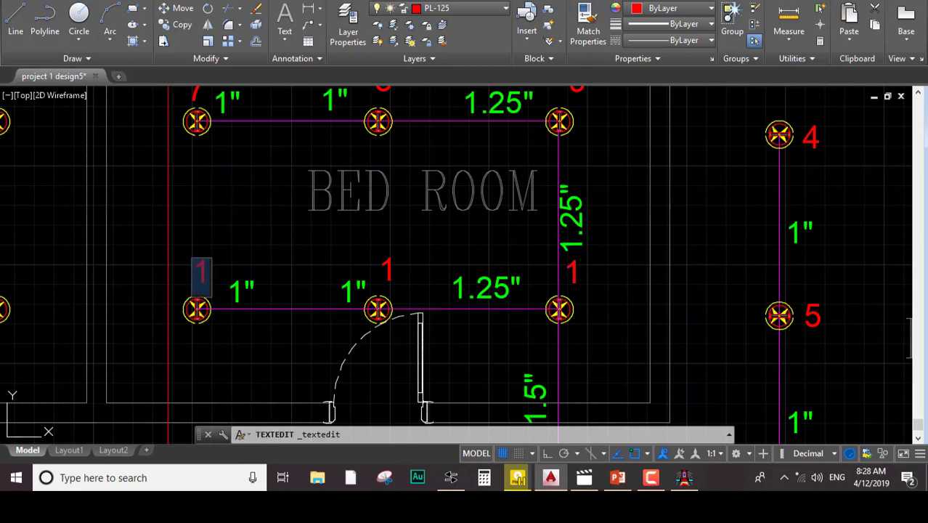
key(Return)
click(387, 274)
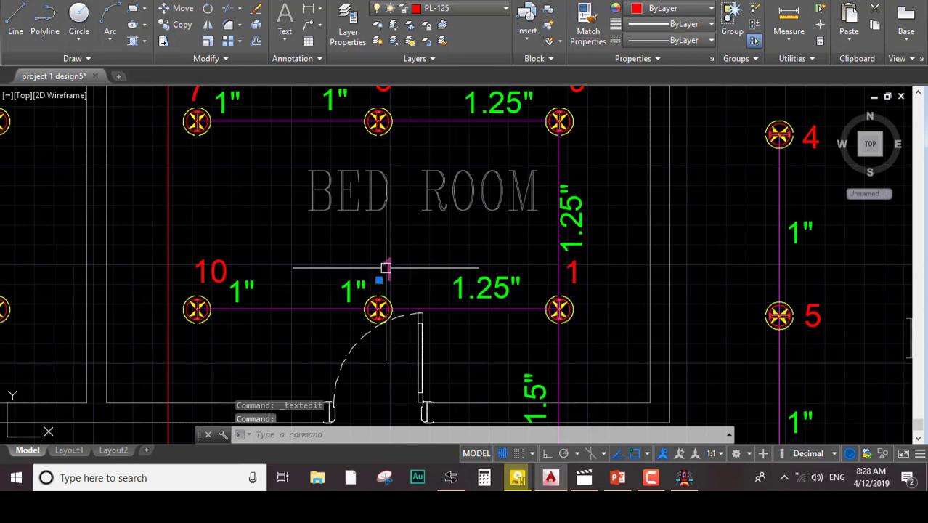
click(386, 268)
text(1)
key(Return)
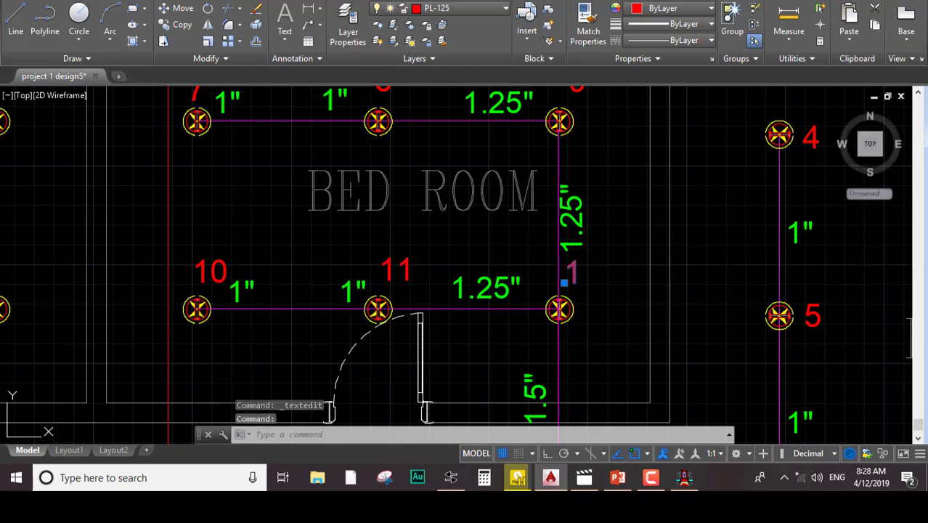
Renumber the last sprinkler of the bedroom's lower row as 12 and the junction of its 1.5" branch with the corridor main as 13
double_click(572, 272)
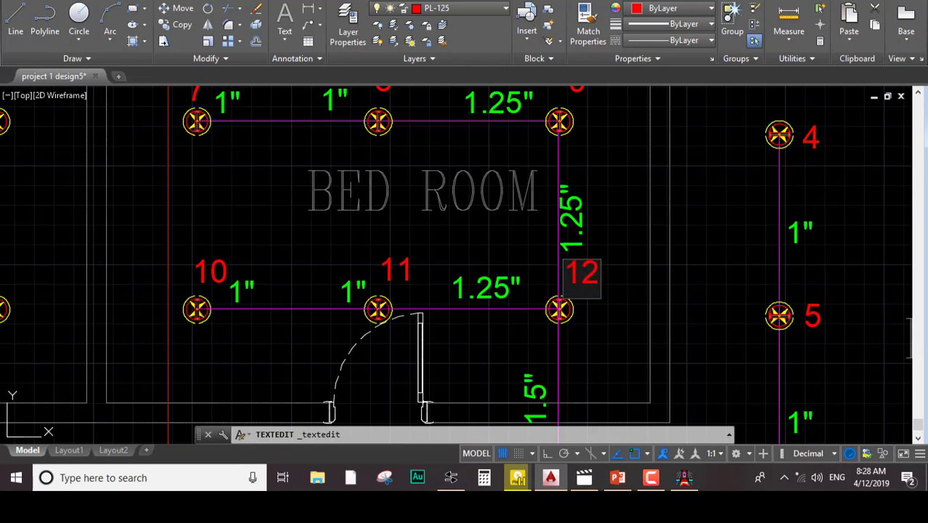
text(2)
key(Return)
middle_drag(600, 298, 578, 205)
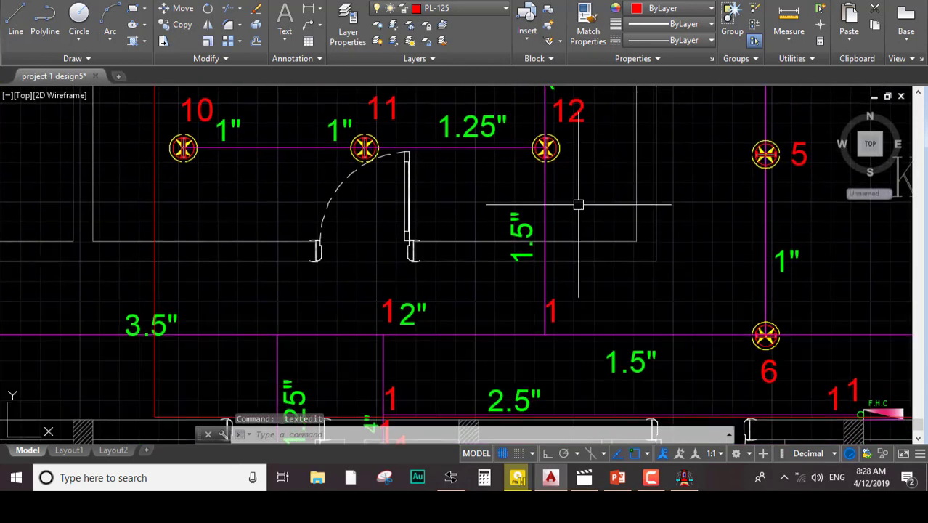
double_click(557, 308)
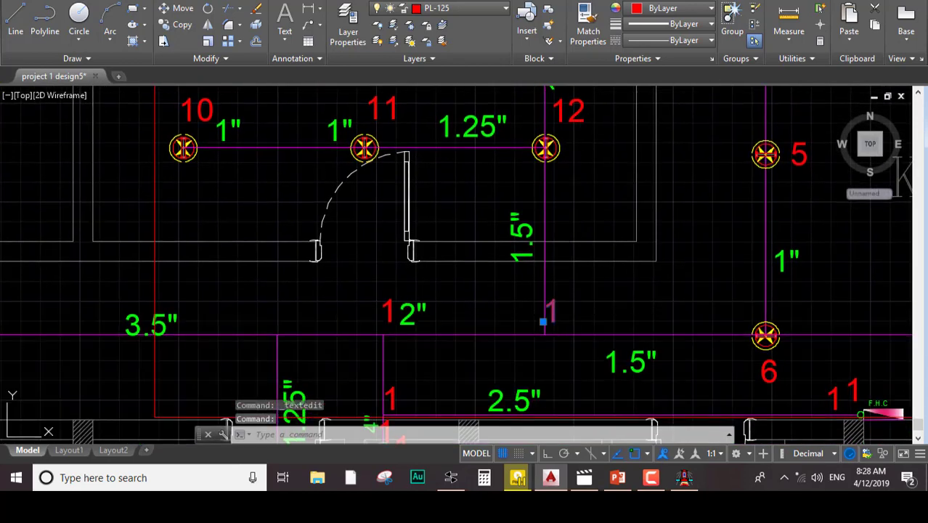
text(3)
key(Return)
key(Return)
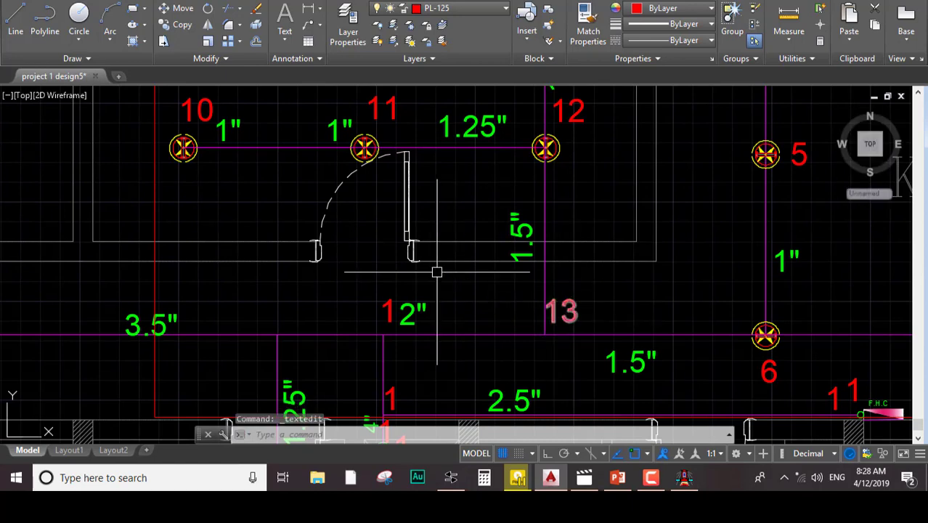
Renumber the junction where the riser's feed pipe meets the corridor main as 14
double_click(391, 312)
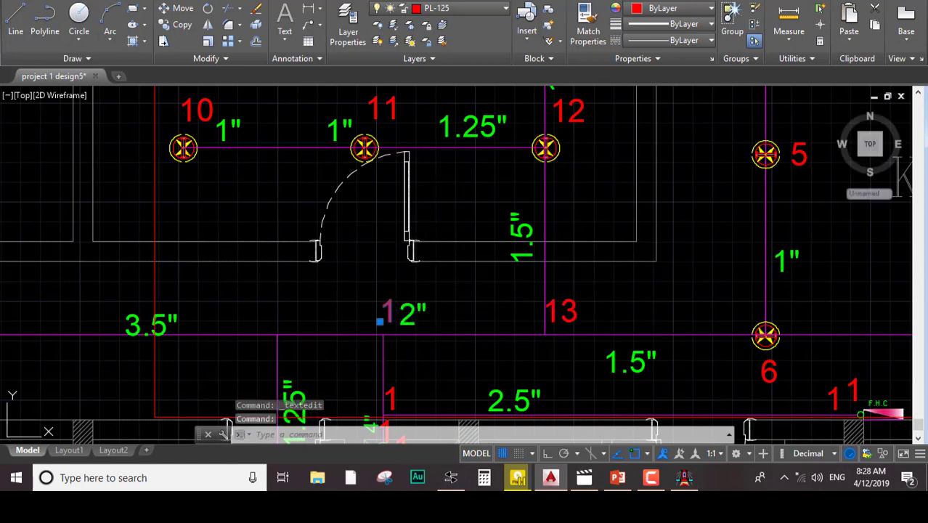
key(Return)
key(Return)
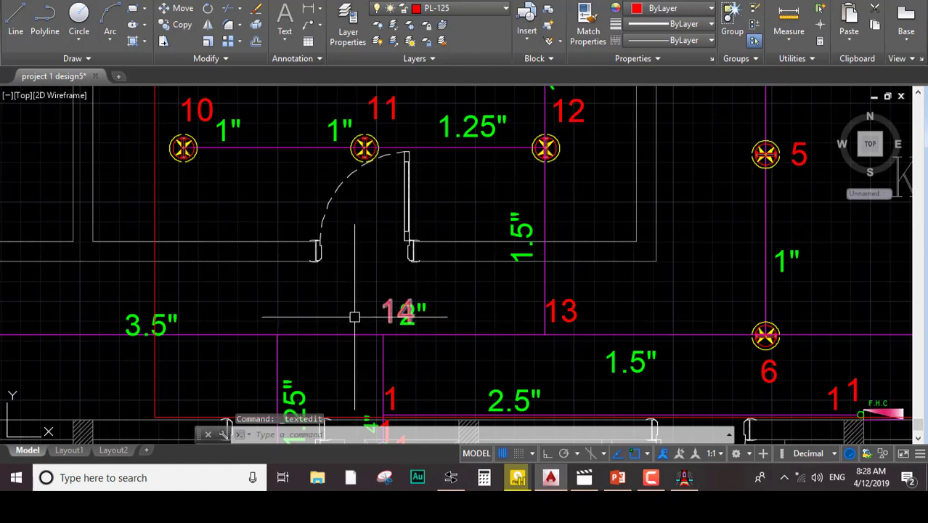
middle_drag(354, 317, 336, 209)
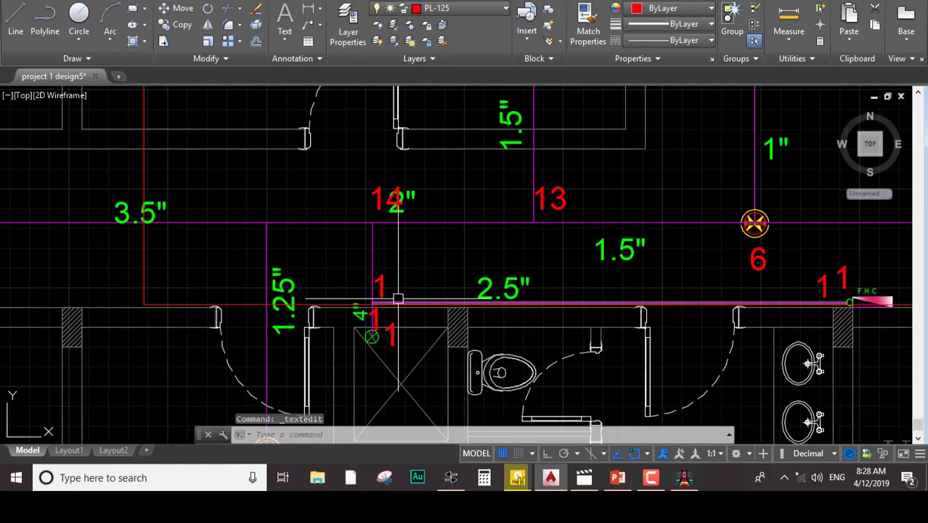
scroll(398, 297, up, 4)
middle_drag(373, 305, 376, 206)
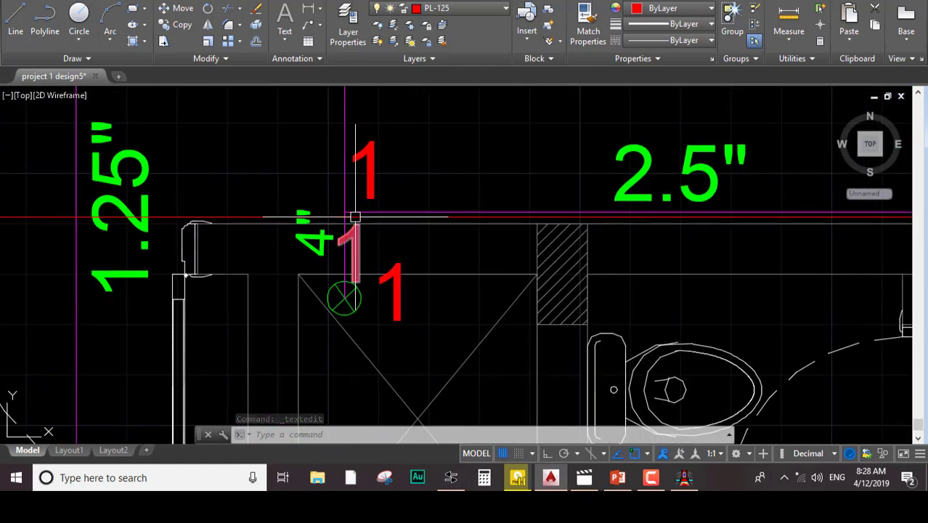
click(371, 171)
double_click(367, 171)
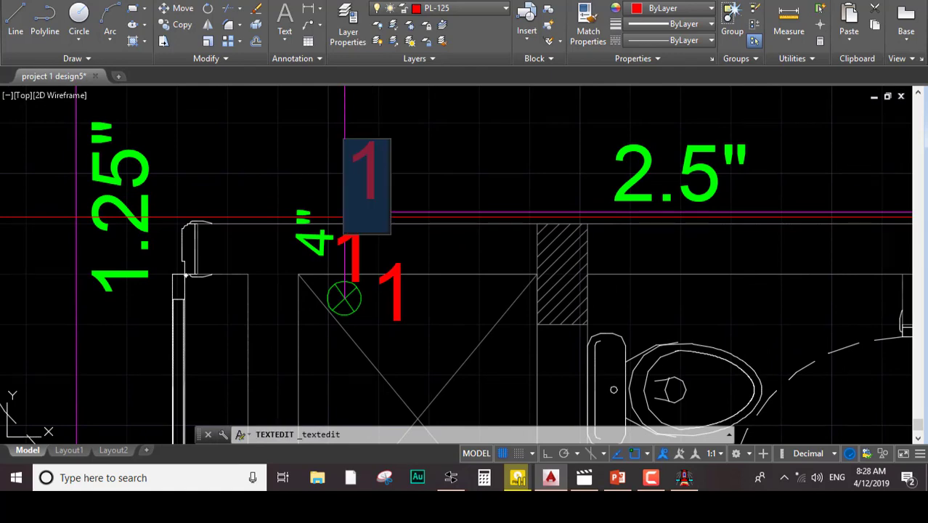
click(390, 160)
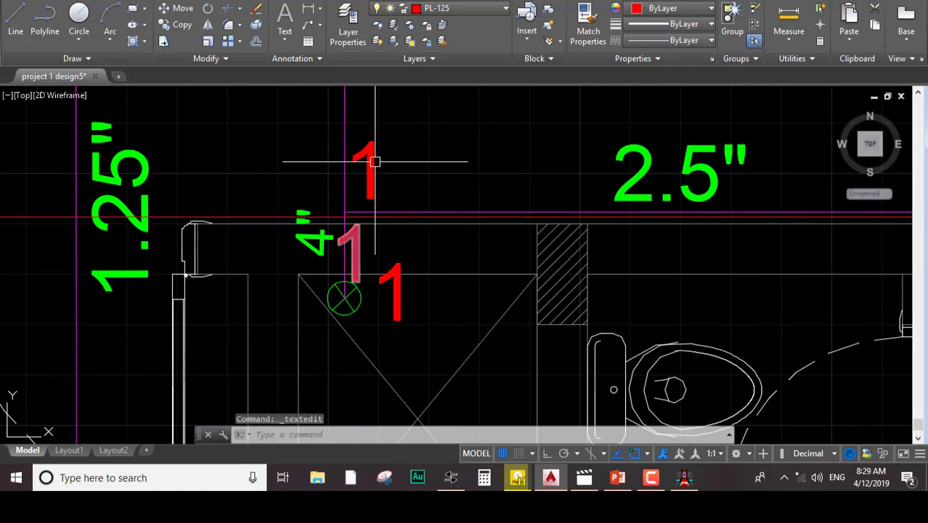
Renumber the node label nearest the F.H.C. cabinet, at the end of the 2.5" pipe, as 15
scroll(433, 165, down, 7)
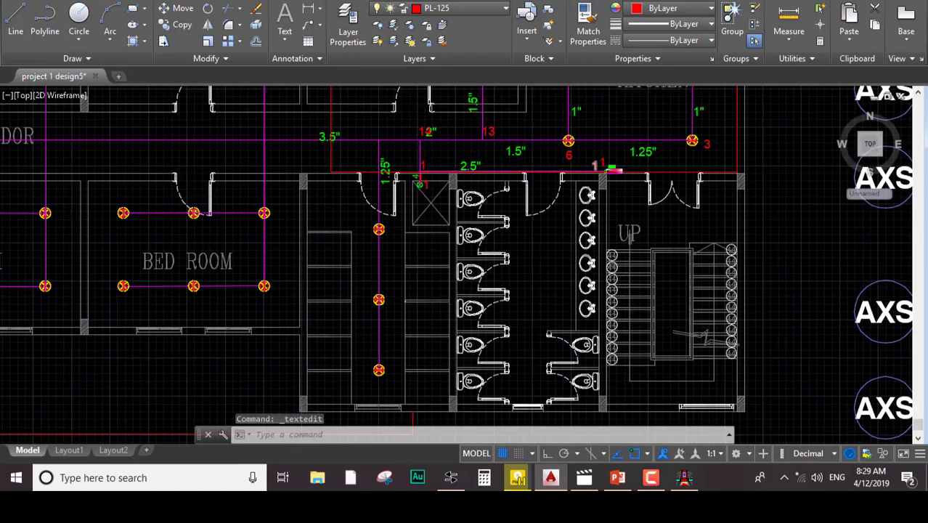
scroll(610, 169, up, 6)
middle_drag(617, 149, 534, 182)
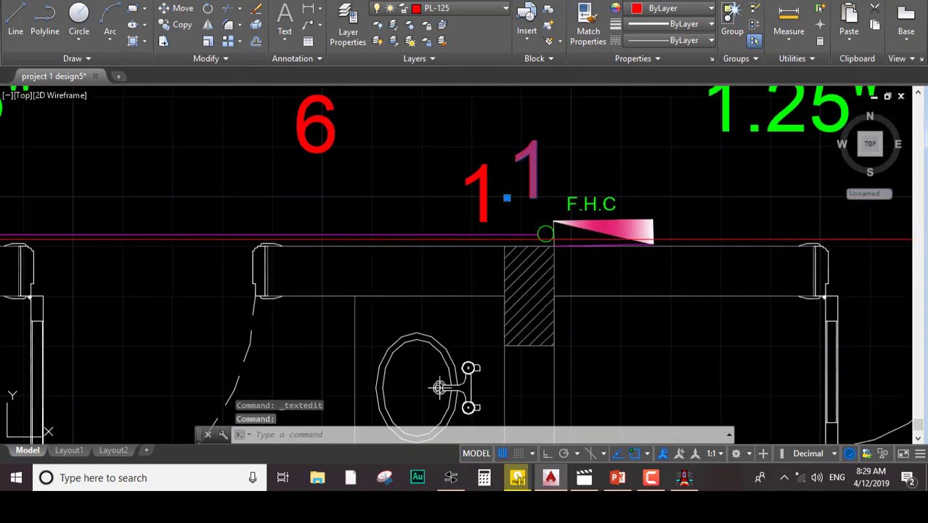
double_click(536, 159)
text(15)
key(Return)
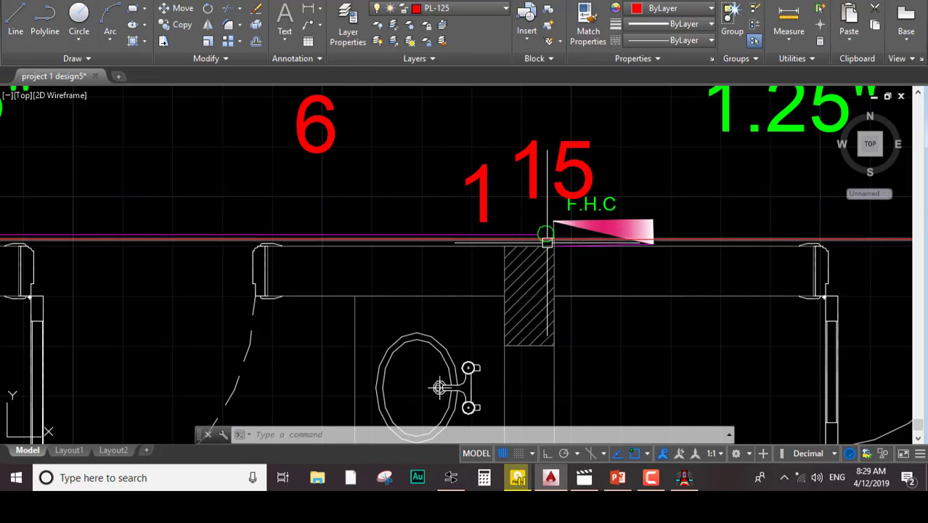
Renumber the second node label at the F.H.C. cabinet as 16 and move it just below the cabinet symbol
mouse_move(547, 240)
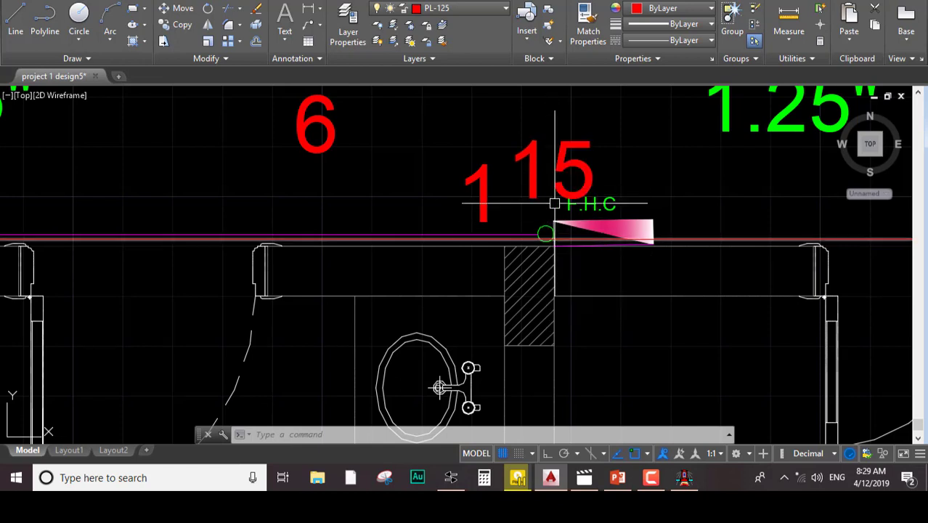
double_click(479, 193)
text(16)
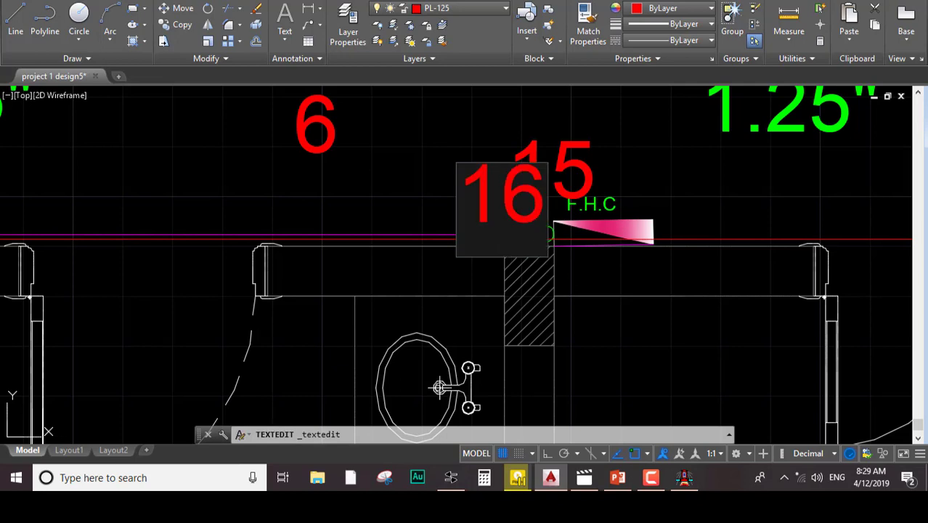
key(Return)
click(481, 196)
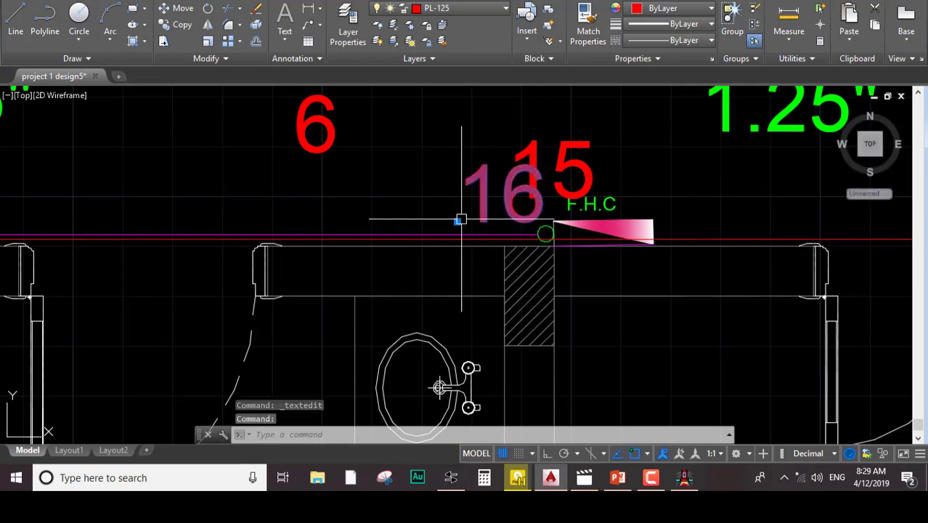
click(457, 220)
click(574, 310)
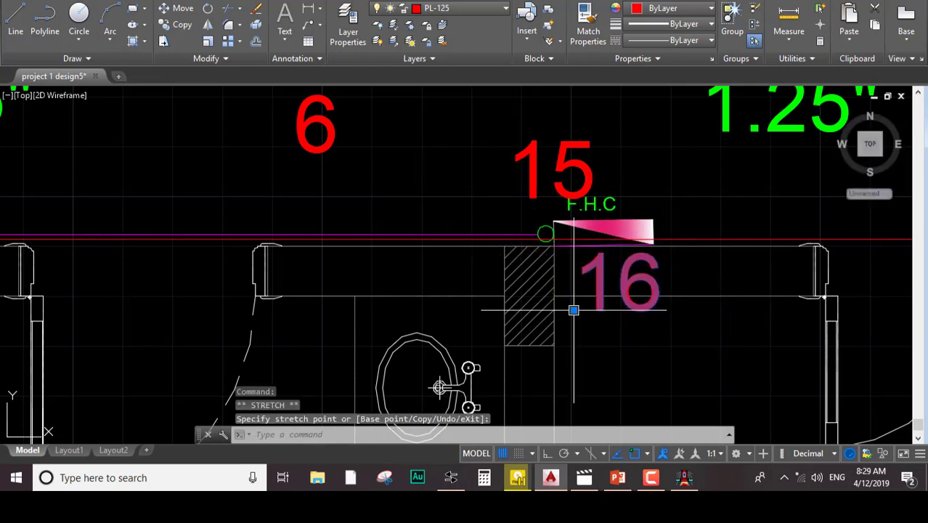
key(Escape)
Renumber the junction where the 2.5" cabinet pipe leaves the riser's feed pipe as 17
middle_drag(344, 192, 570, 192)
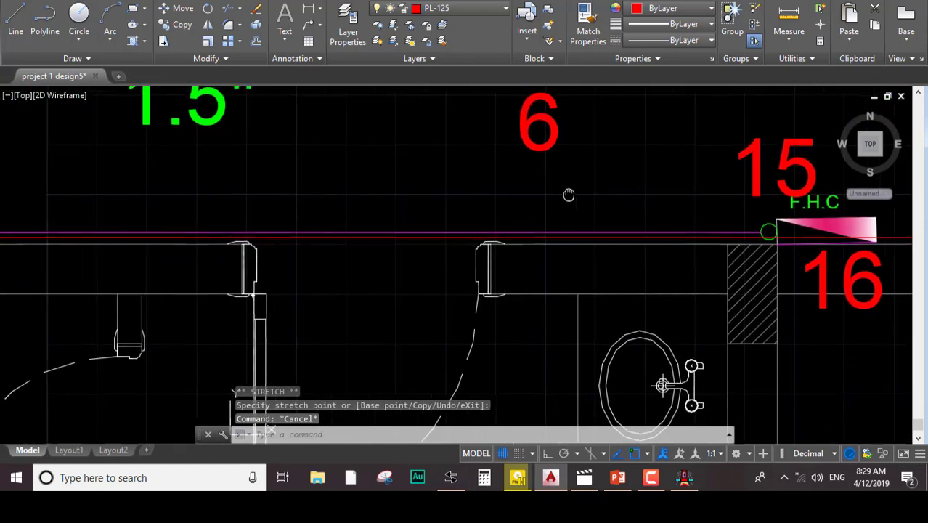
middle_drag(315, 192, 526, 216)
scroll(526, 216, up, 2)
scroll(525, 216, down, 3)
scroll(317, 218, down, 2)
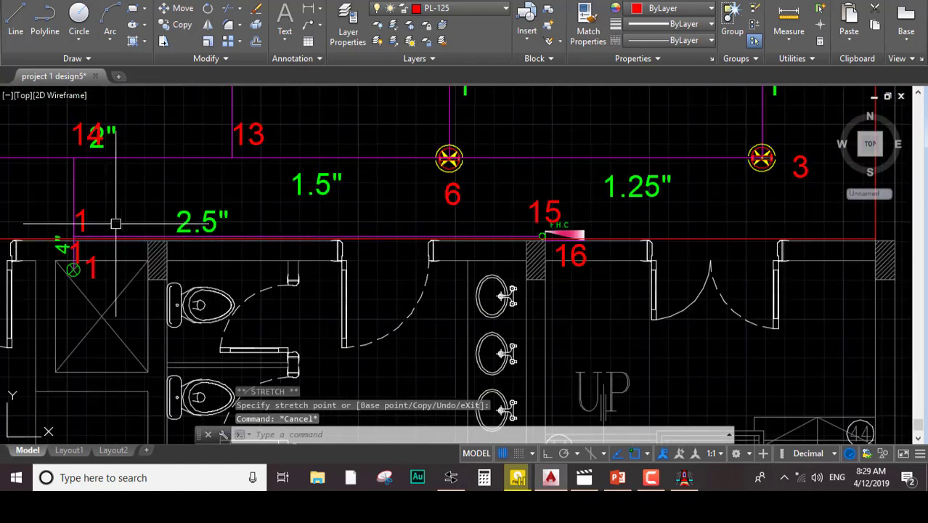
middle_drag(114, 218, 219, 218)
scroll(174, 207, up, 4)
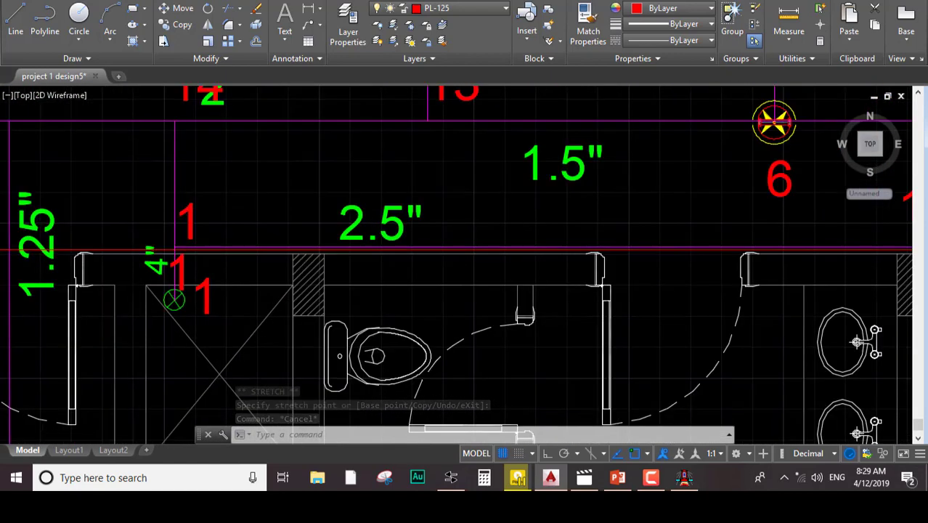
double_click(189, 227)
text(17)
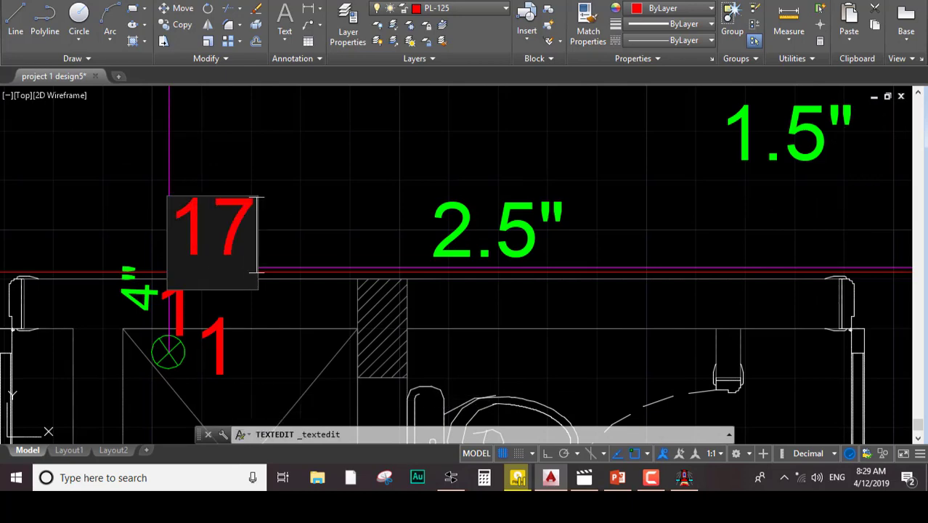
key(Return)
key(Escape)
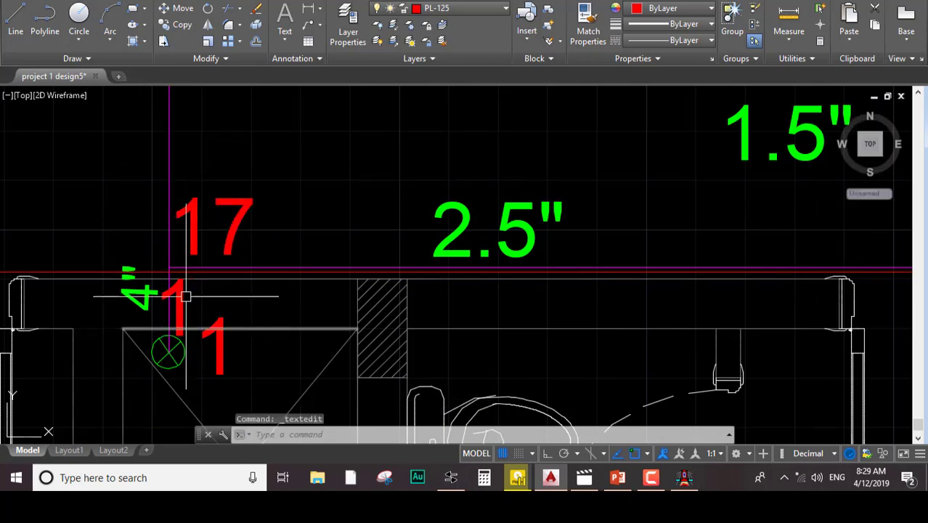
Renumber the node label directly above the riser symbol, beside the 4" pipe size, as 18
scroll(180, 309, up, 2)
scroll(232, 292, up, 4)
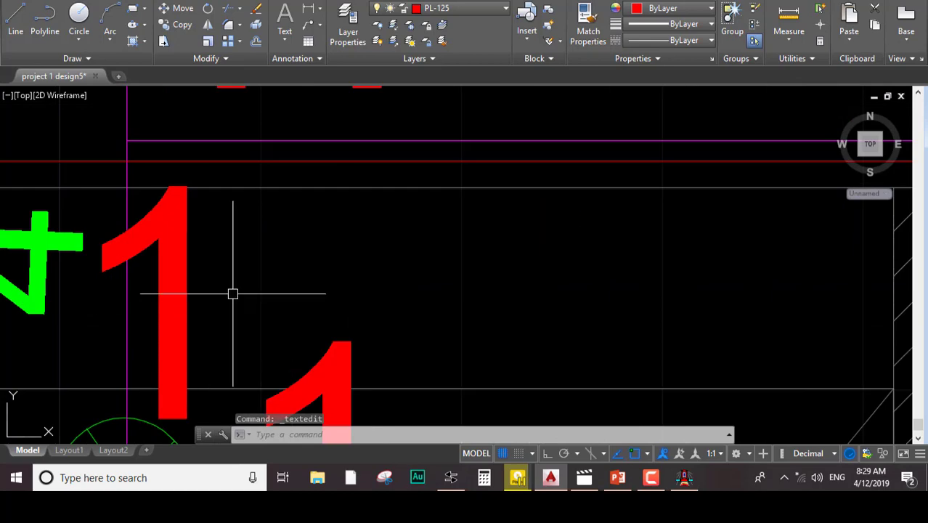
click(223, 250)
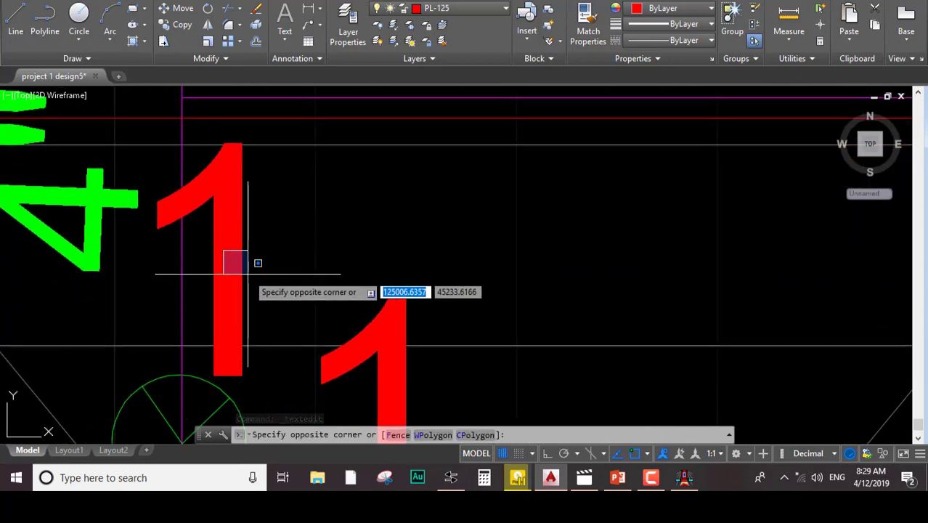
key(Escape)
scroll(280, 238, down, 3)
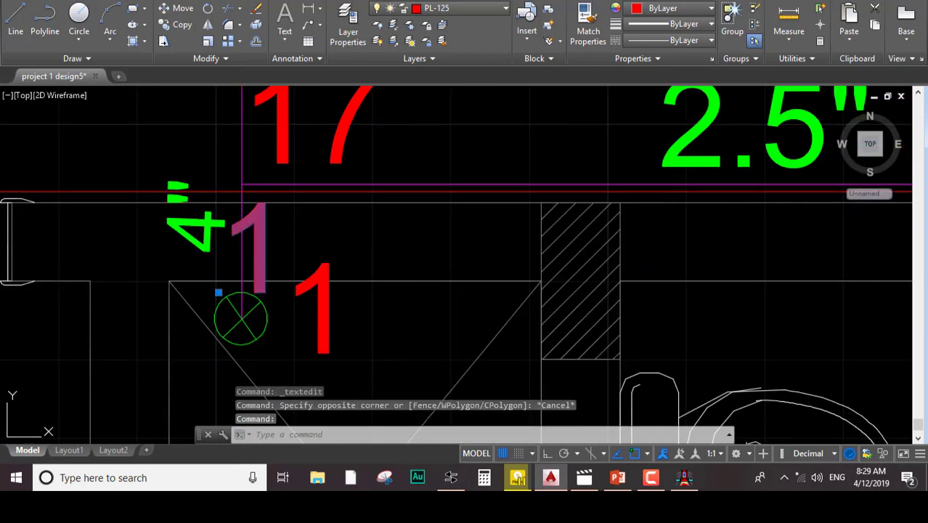
double_click(248, 247)
key(Escape)
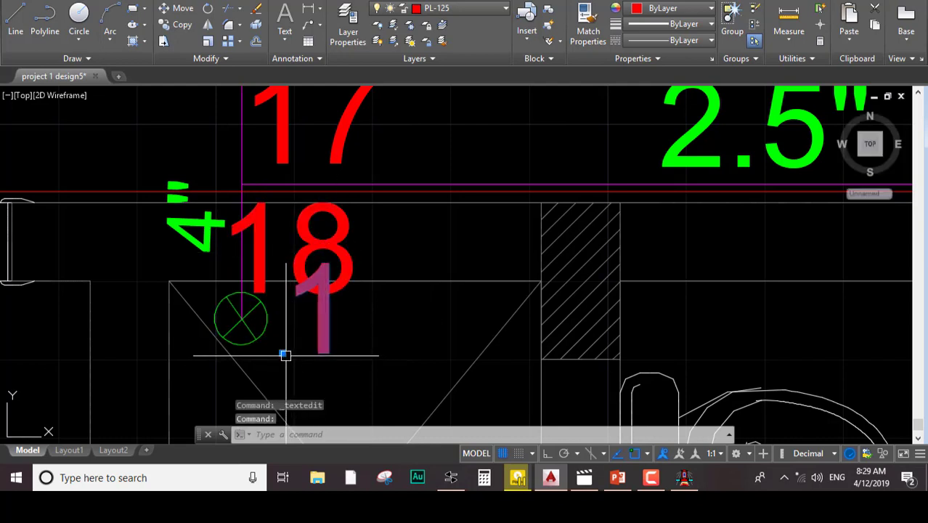
Move the remaining riser node label to the opposite side of the riser symbol and renumber it as 19
click(286, 355)
middle_drag(119, 377, 187, 328)
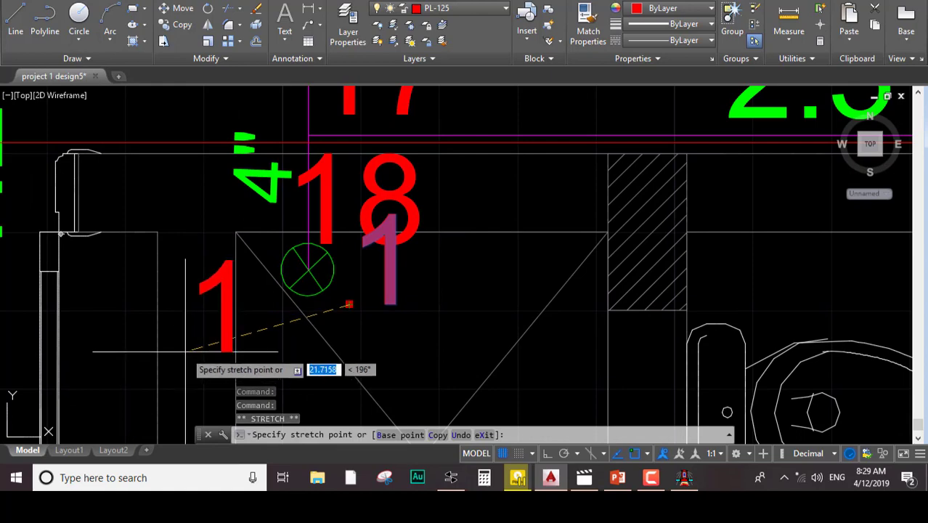
key(Escape)
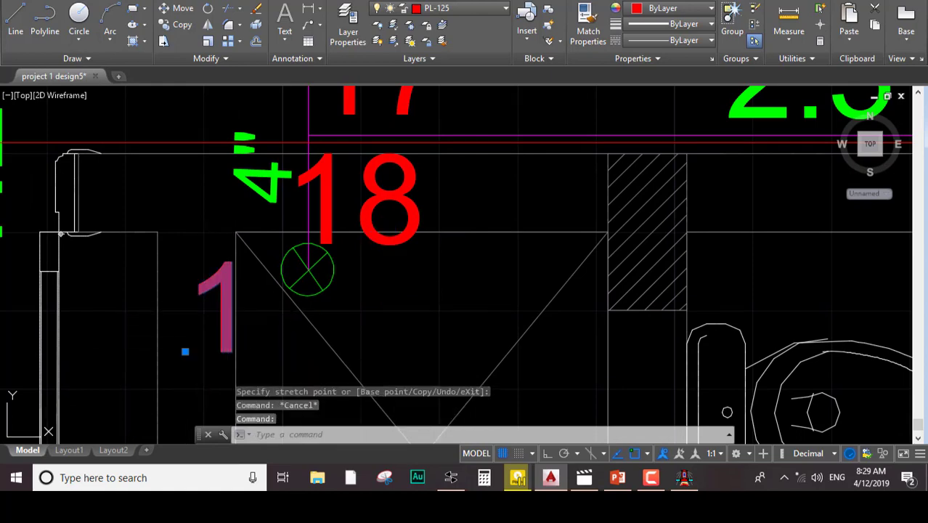
double_click(216, 305)
text(9)
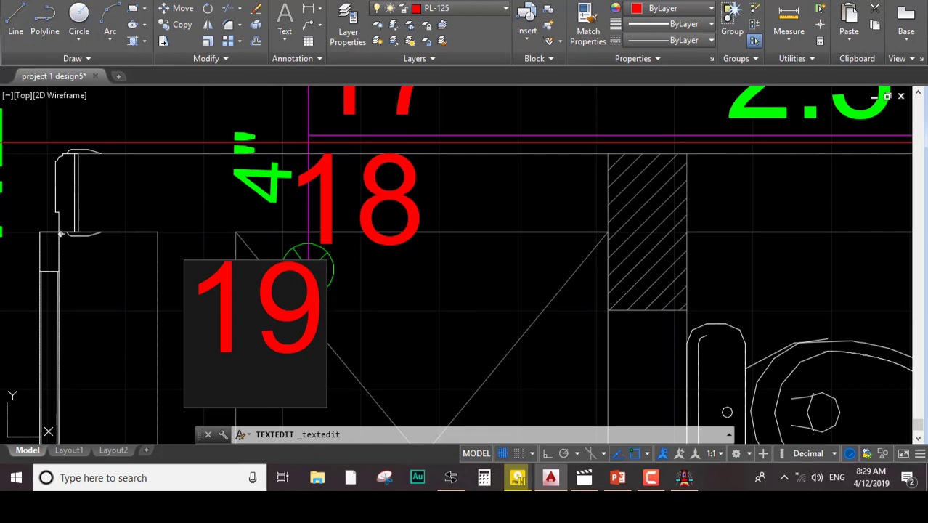
key(Escape)
Add a single-line text label 20 at default height and rotation beside the red supply pipe's upper end, just below the building's outer wall
scroll(303, 288, down, 6)
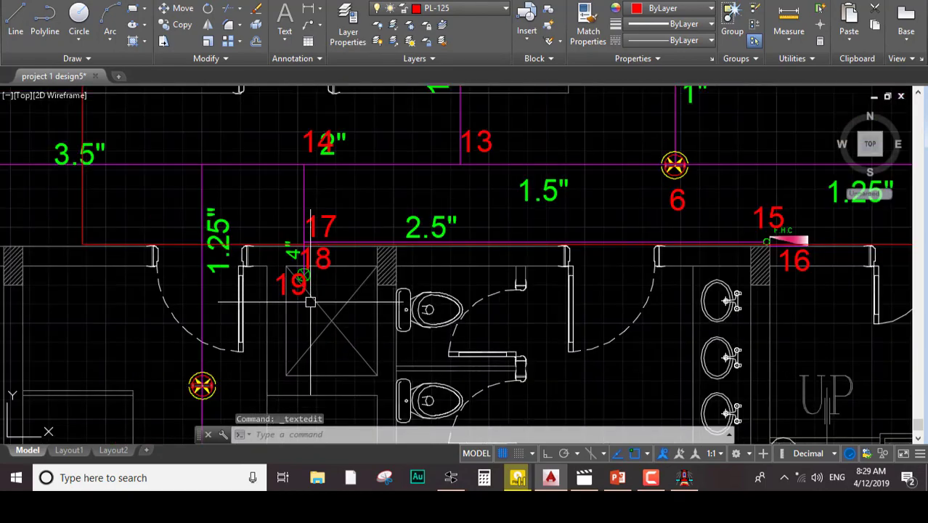
scroll(306, 285, down, 3)
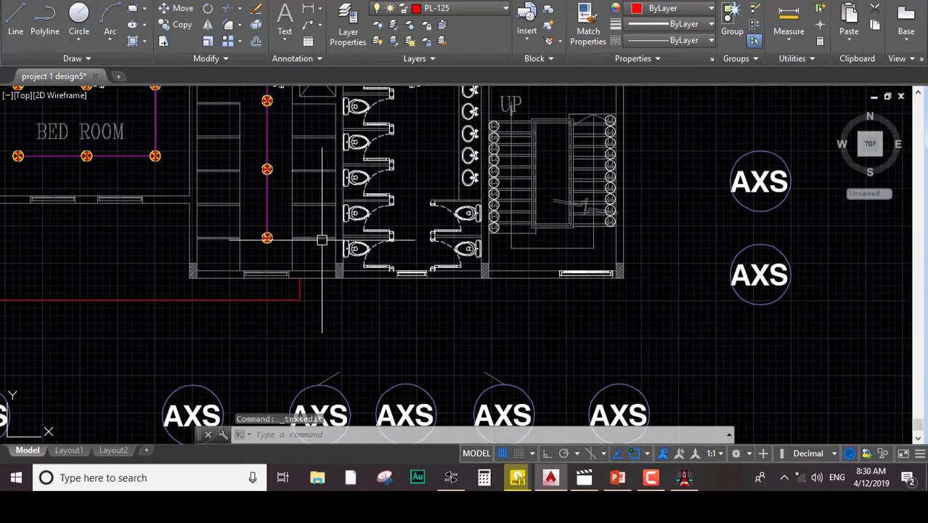
scroll(306, 285, up, 8)
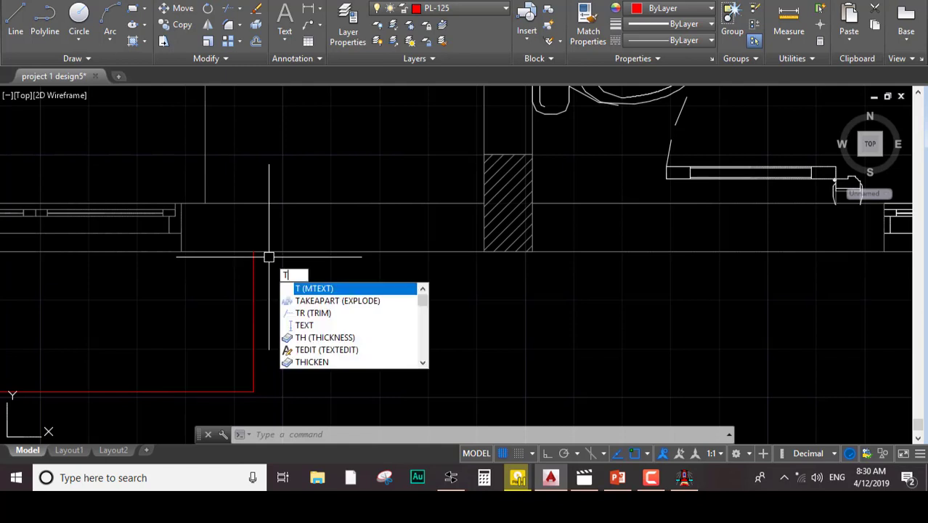
text(W)
key(BackSpace)
text(E)
key(Return)
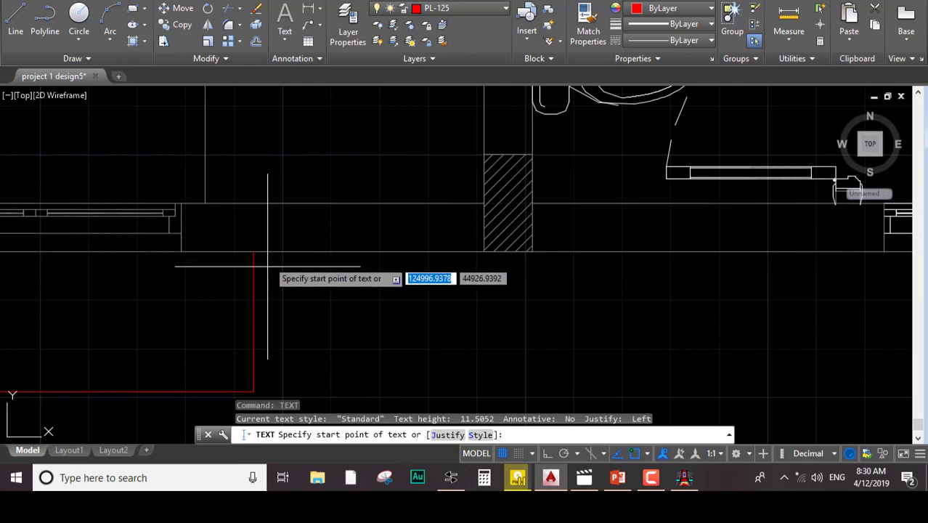
click(272, 274)
key(Return)
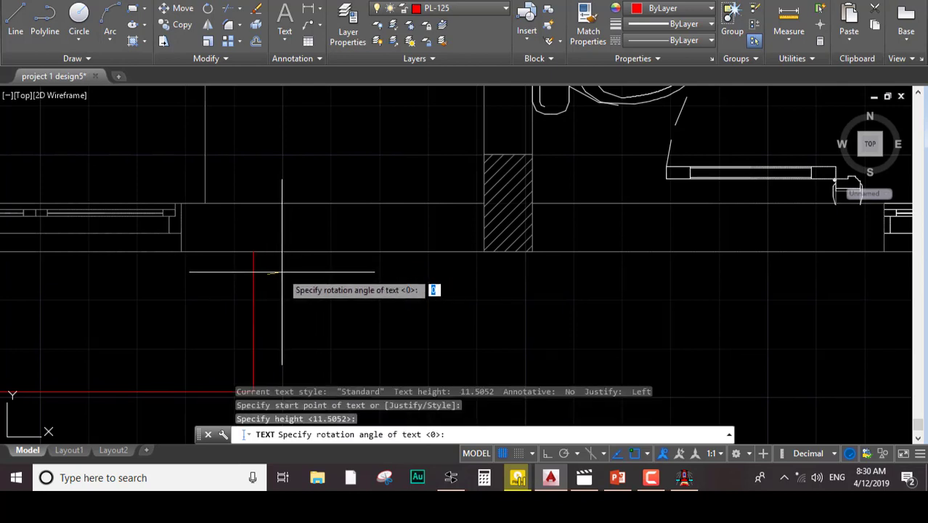
key(Return)
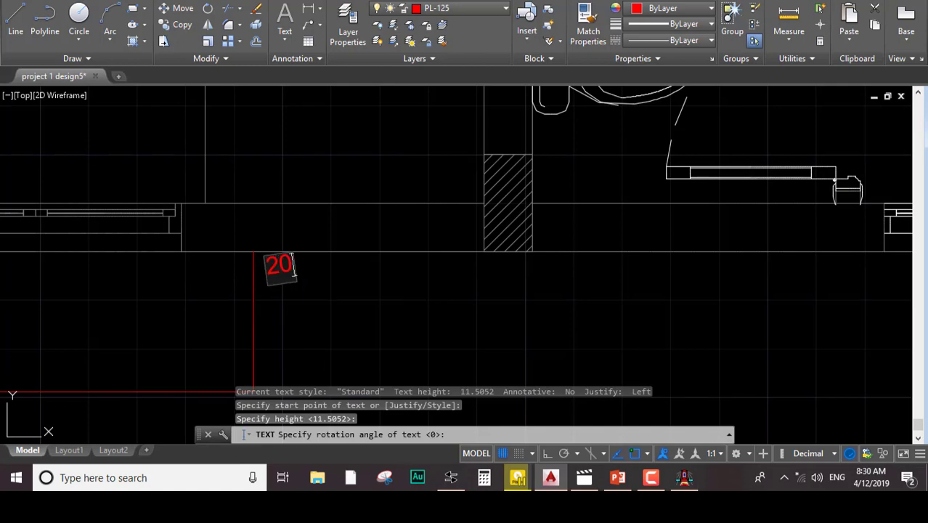
click(348, 278)
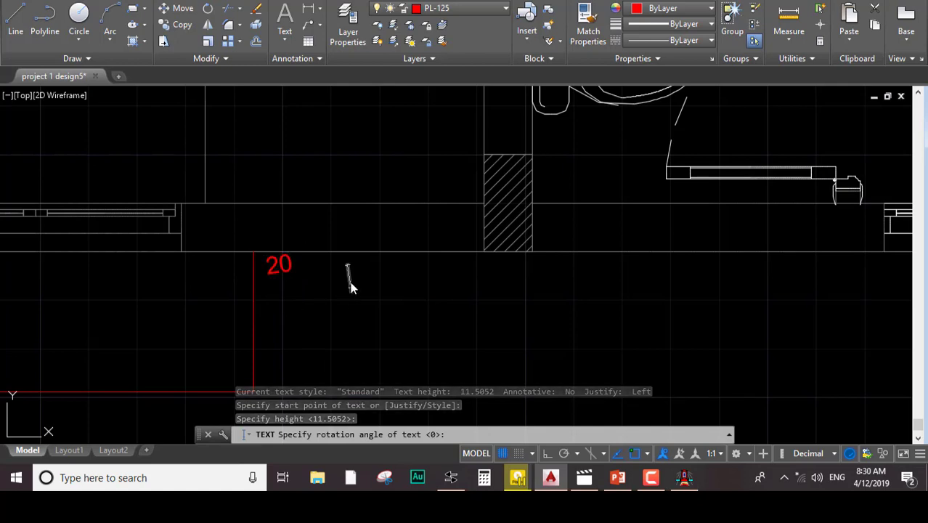
key(Return)
Copy the 20 label down to the corner where the red supply pipe turns along the building
click(285, 266)
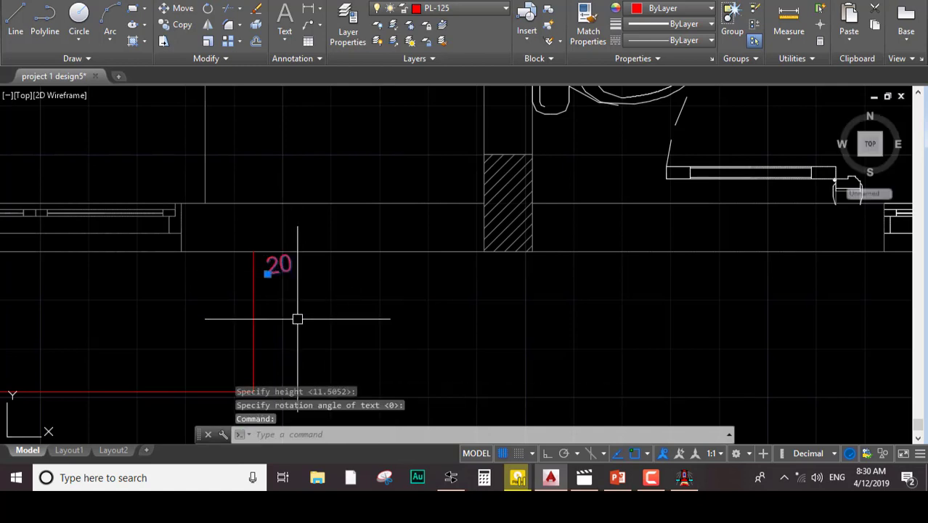
text(Co)
key(Return)
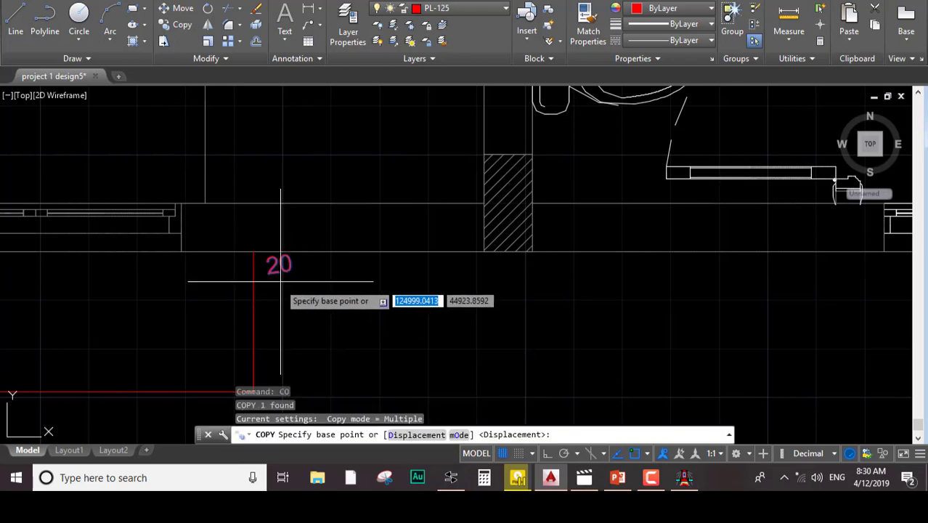
click(288, 333)
mouse_move(289, 333)
middle_down()
mouse_move(296, 347)
mouse_move(505, 210)
middle_up()
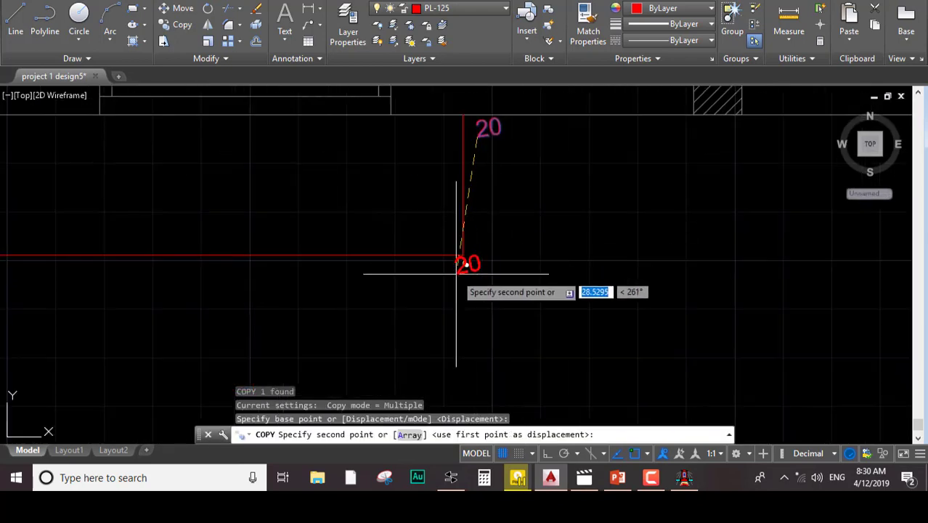
Place another copy of the 20 label at the red supply pipe's bend just above the pump room
middle_drag(228, 284, 748, 286)
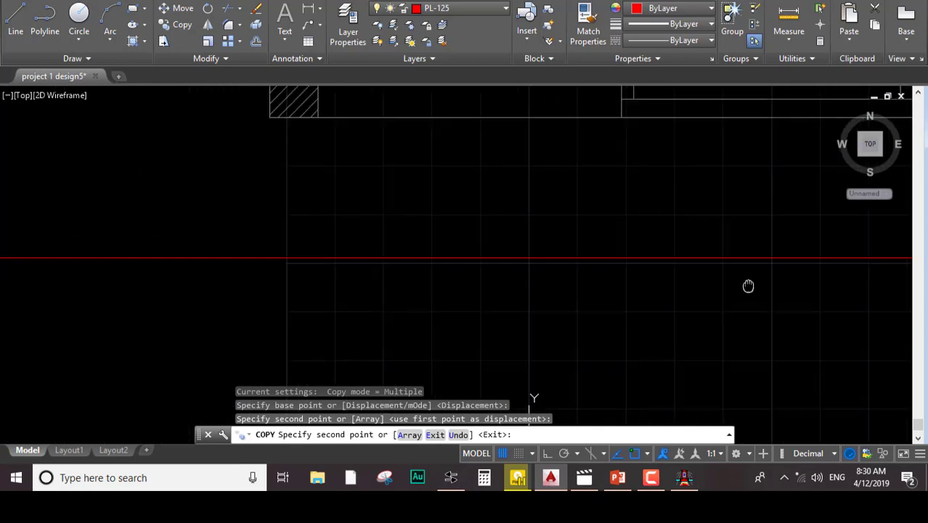
middle_drag(242, 288, 595, 296)
scroll(224, 275, down, 6)
scroll(203, 271, up, 2)
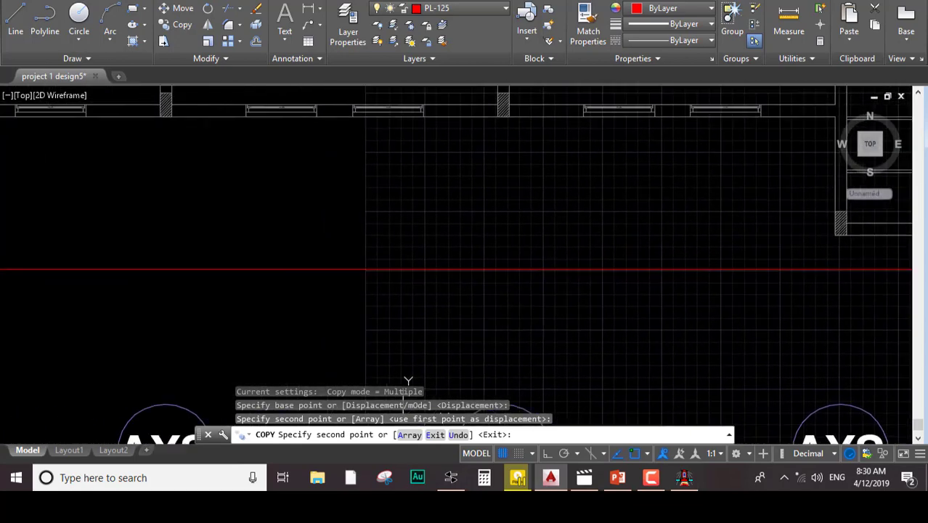
middle_drag(515, 263, 575, 262)
scroll(427, 257, down, 4)
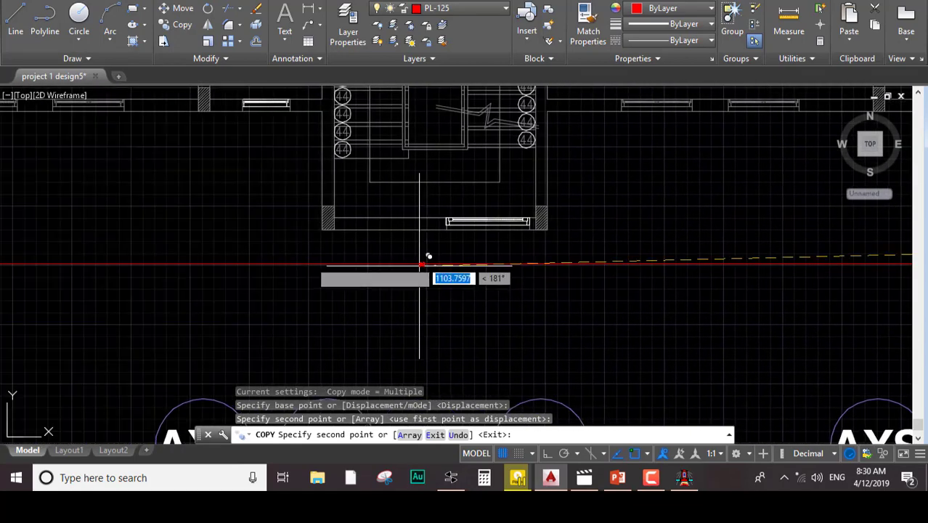
scroll(91, 243, up, 2)
mouse_move(90, 243)
middle_down()
mouse_move(382, 242)
mouse_move(204, 232)
middle_up()
scroll(168, 236, down, 3)
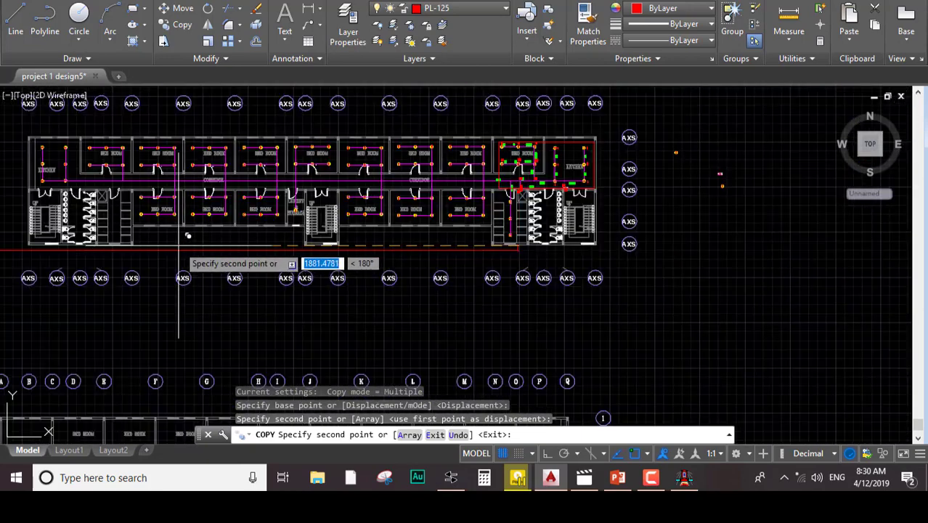
middle_drag(45, 236, 487, 225)
scroll(382, 233, up, 5)
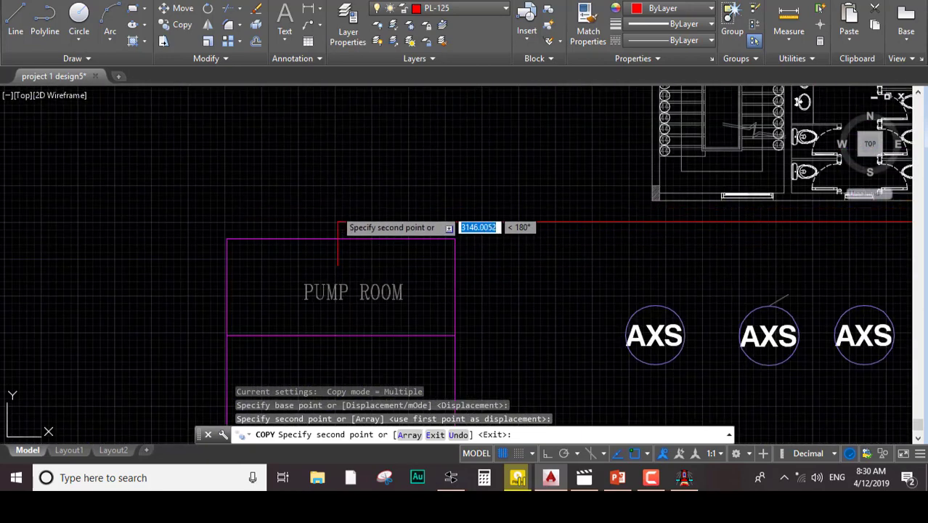
click(340, 210)
Place a last copy of the 20 label beside the pipe's end inside the pump room and finish copying
scroll(342, 263, up, 5)
scroll(348, 262, up, 2)
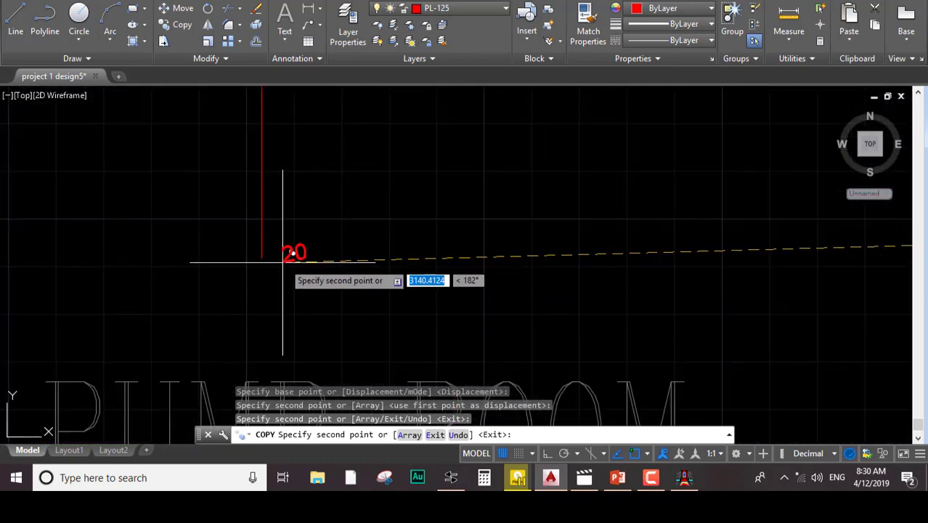
key(Escape)
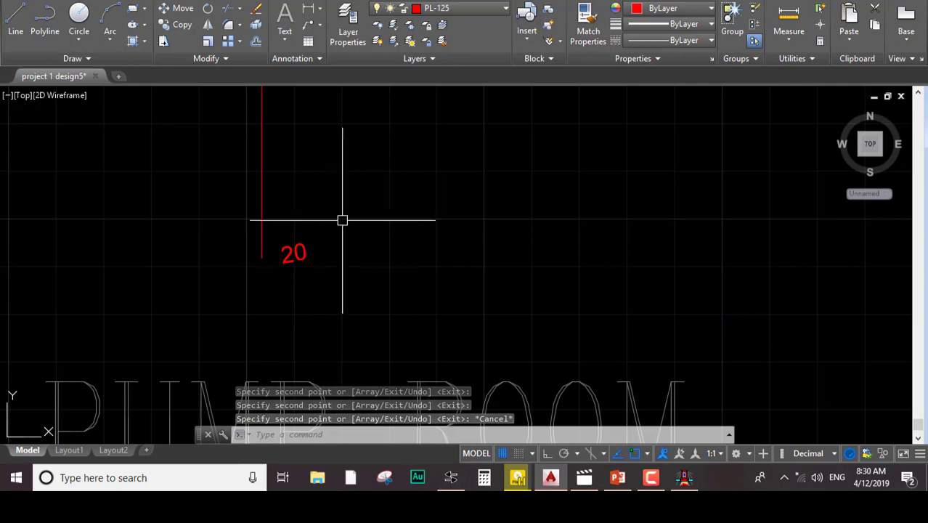
Renumber the node label beside the red pipe's end inside the pump room
scroll(352, 207, down, 7)
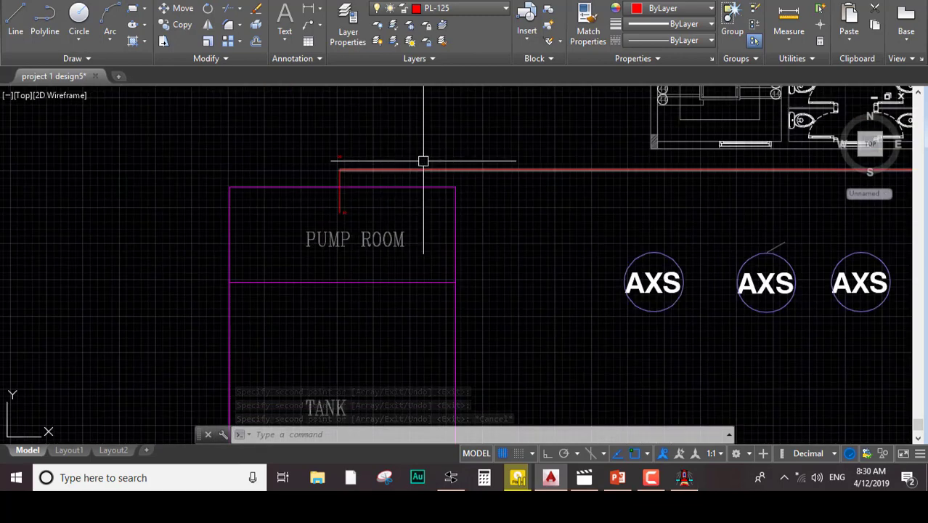
scroll(590, 180, down, 5)
scroll(501, 171, up, 10)
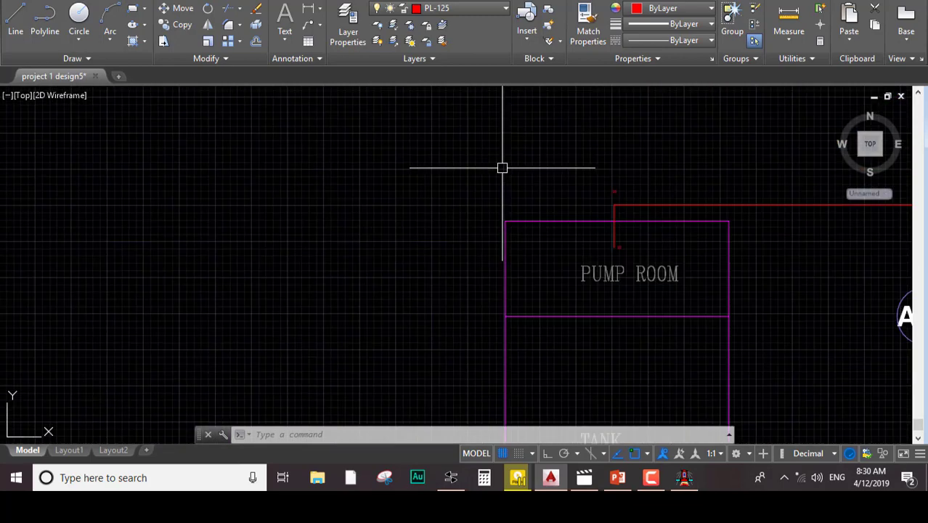
middle_drag(651, 322, 601, 306)
scroll(601, 306, up, 7)
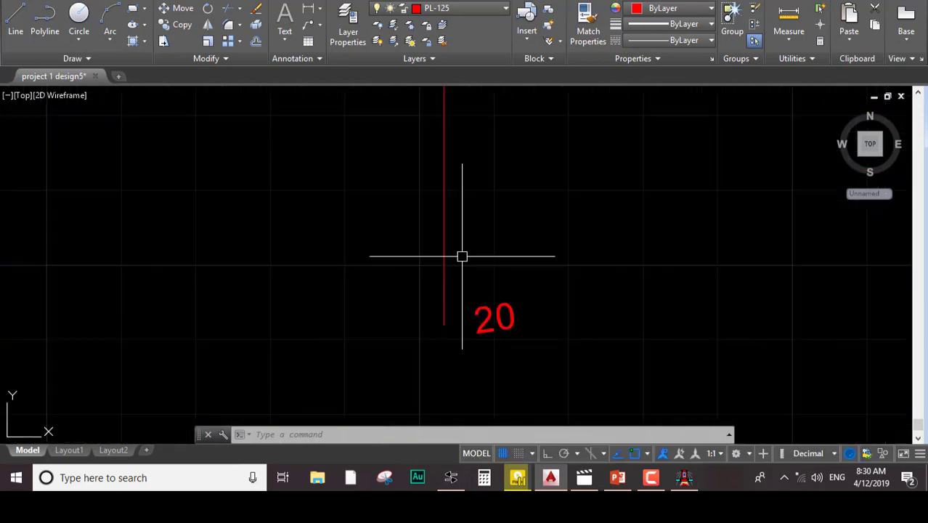
click(504, 320)
double_click(505, 320)
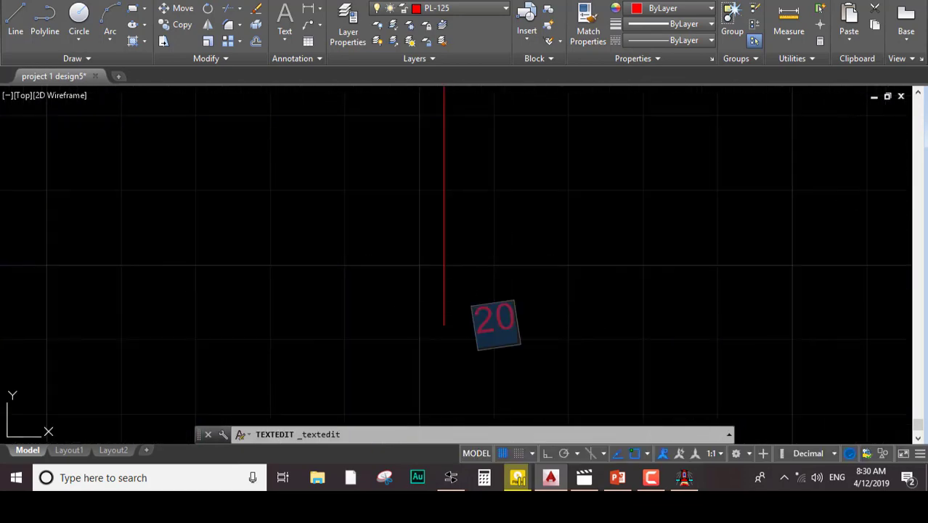
key(Return)
Renumber the node label at the pipe bend above the pump room as 22
scroll(503, 193, down, 6)
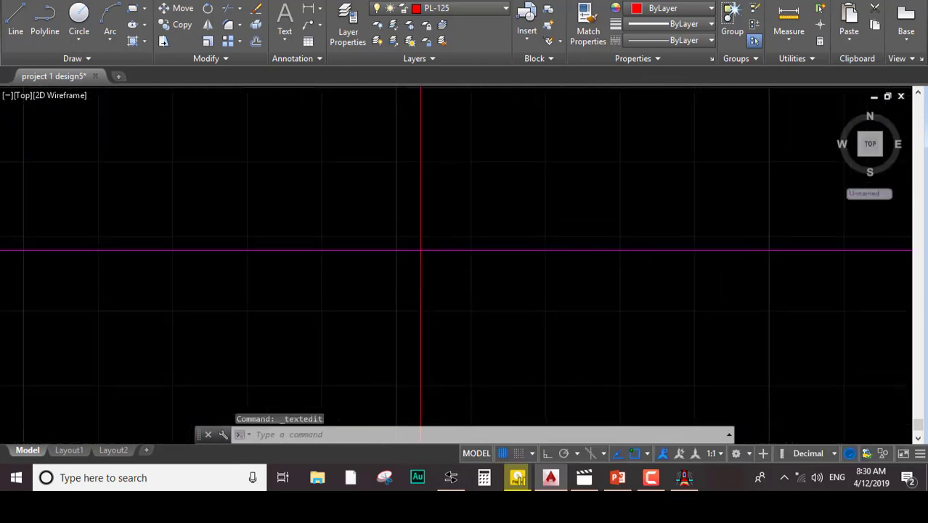
scroll(436, 189, up, 5)
click(377, 171)
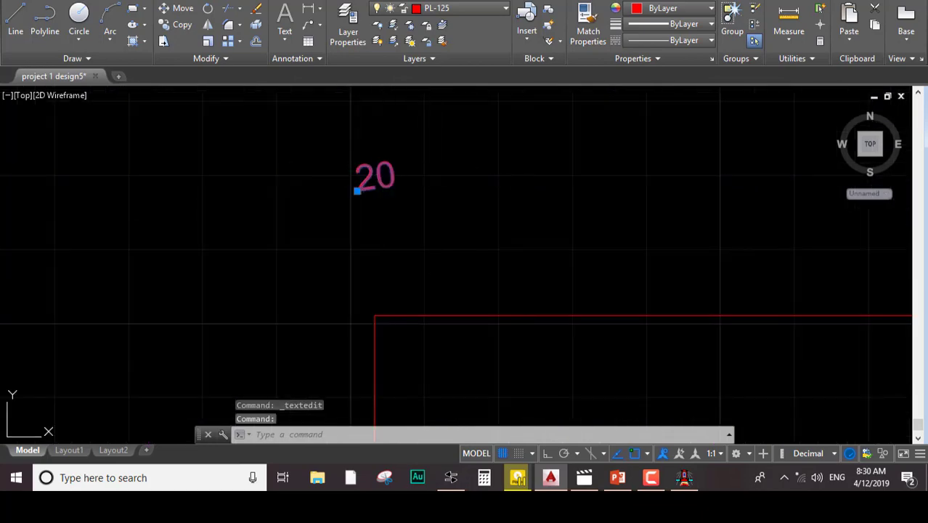
double_click(375, 177)
key(Return)
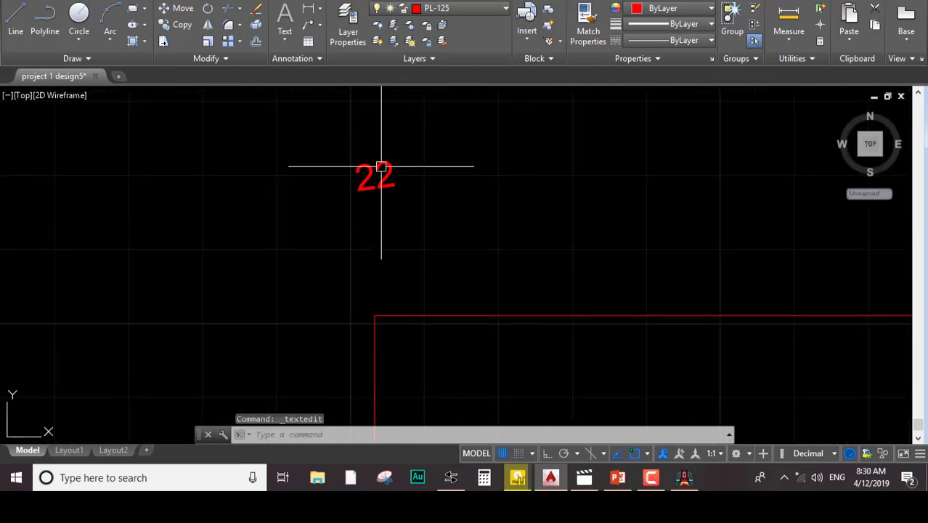
Renumber the lower of the two 20 labels, at the supply pipe's corner below the building, as 21
scroll(497, 184, down, 10)
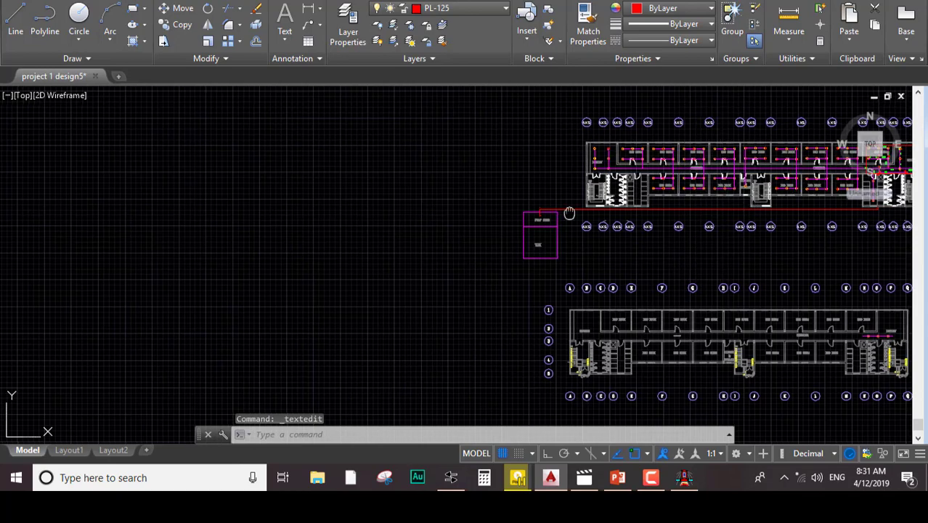
middle_drag(889, 202, 533, 201)
scroll(521, 217, up, 6)
scroll(521, 218, up, 3)
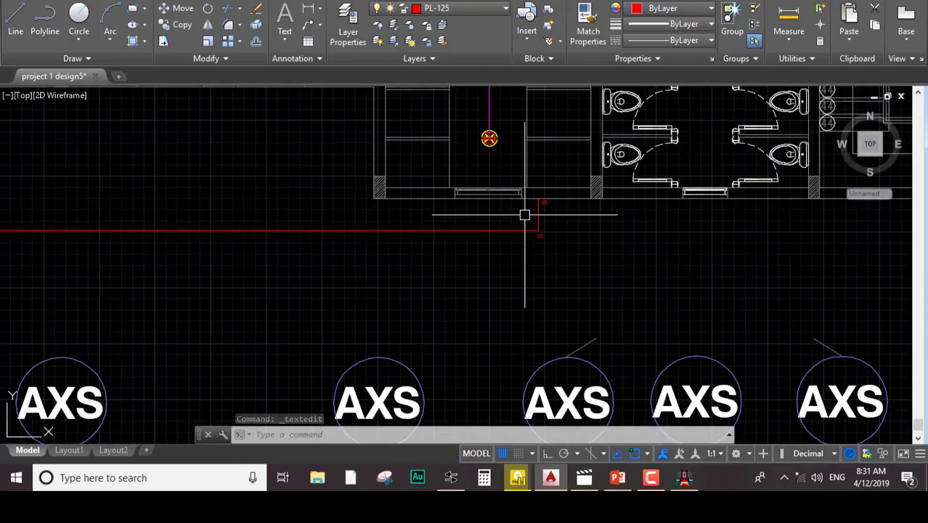
scroll(526, 210, up, 4)
mouse_move(525, 210)
middle_down()
mouse_move(498, 258)
mouse_move(476, 253)
middle_up()
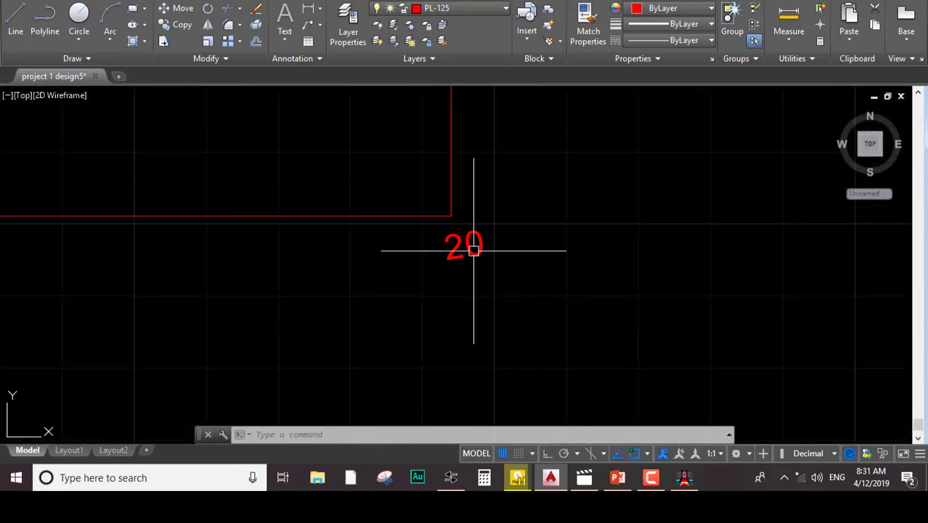
scroll(481, 250, down, 2)
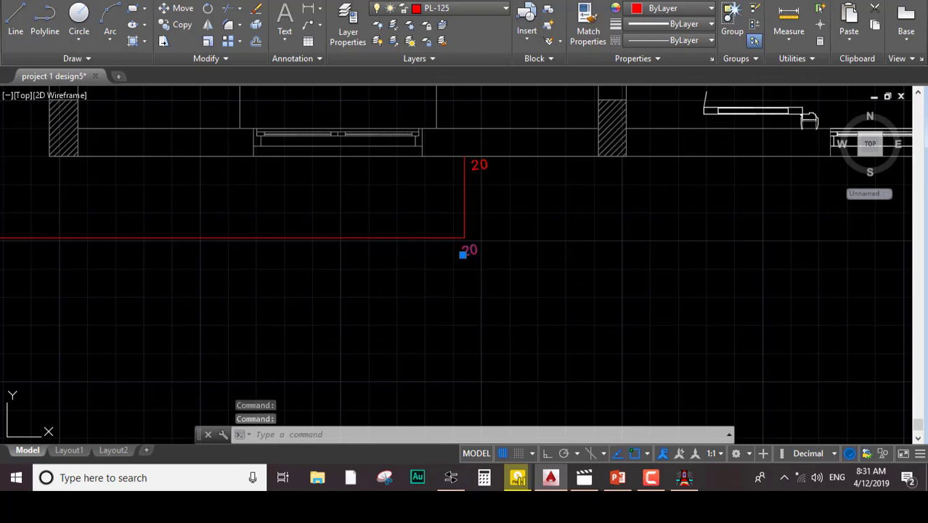
double_click(469, 250)
scroll(463, 207, down, 3)
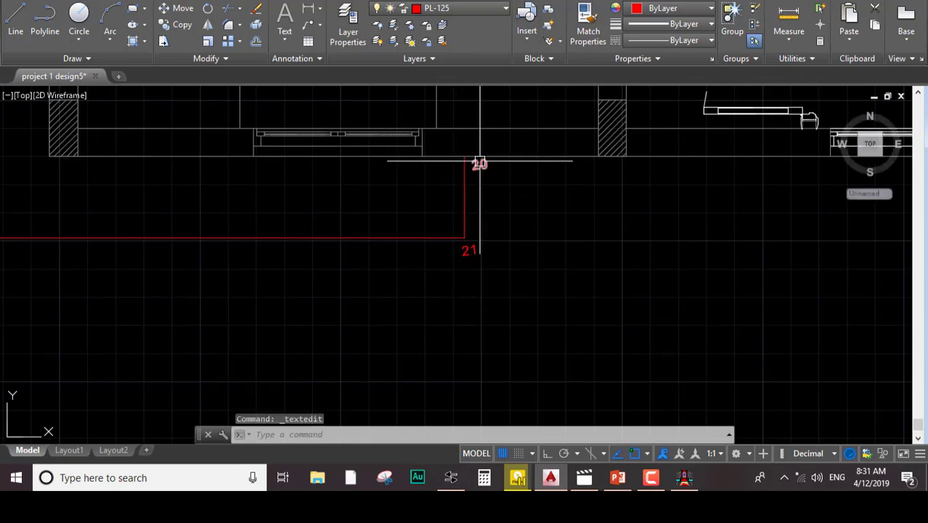
Try to assign the red design-area rectangle around the kitchen and adjoining bedroom to the PL-LEADER layer
scroll(474, 230, down, 3)
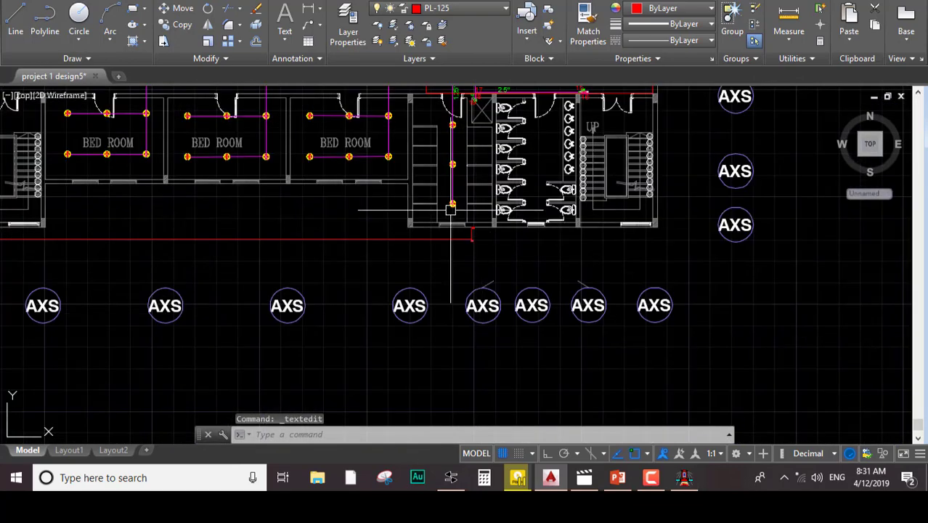
middle_drag(464, 175, 403, 300)
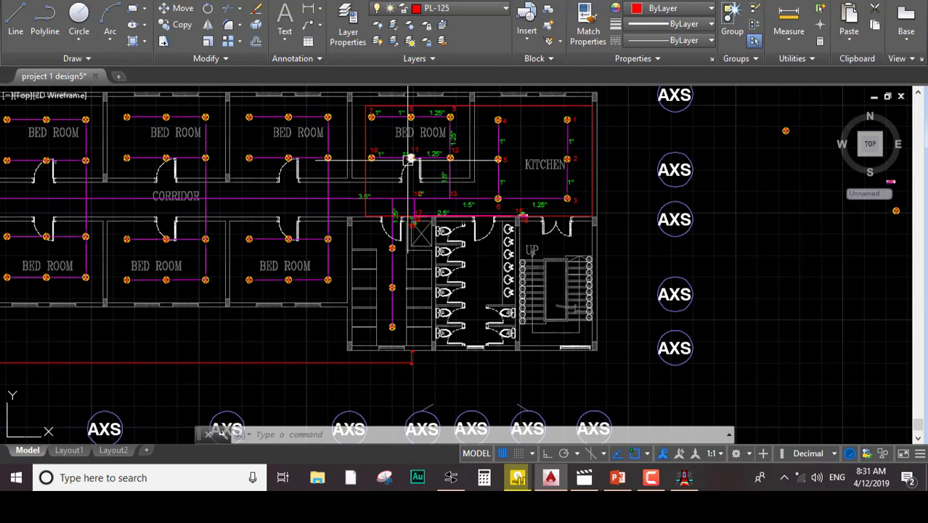
click(503, 106)
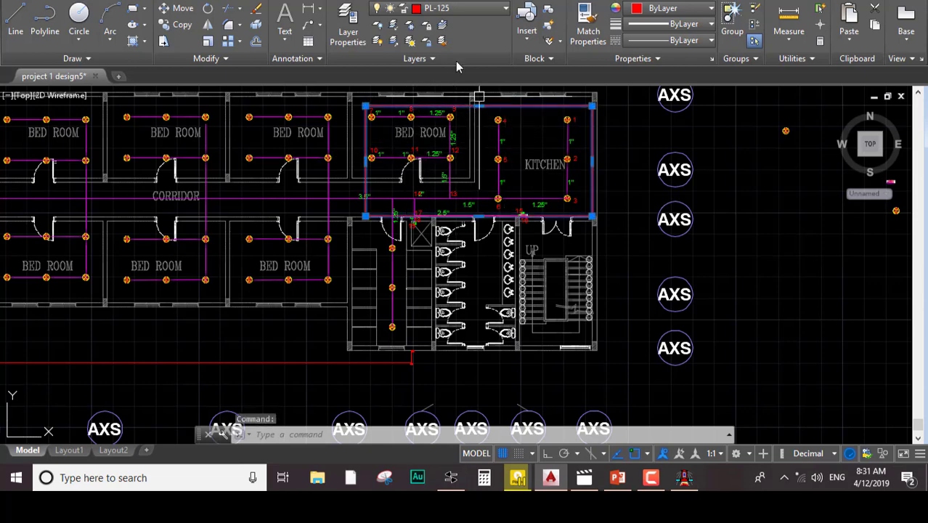
click(461, 10)
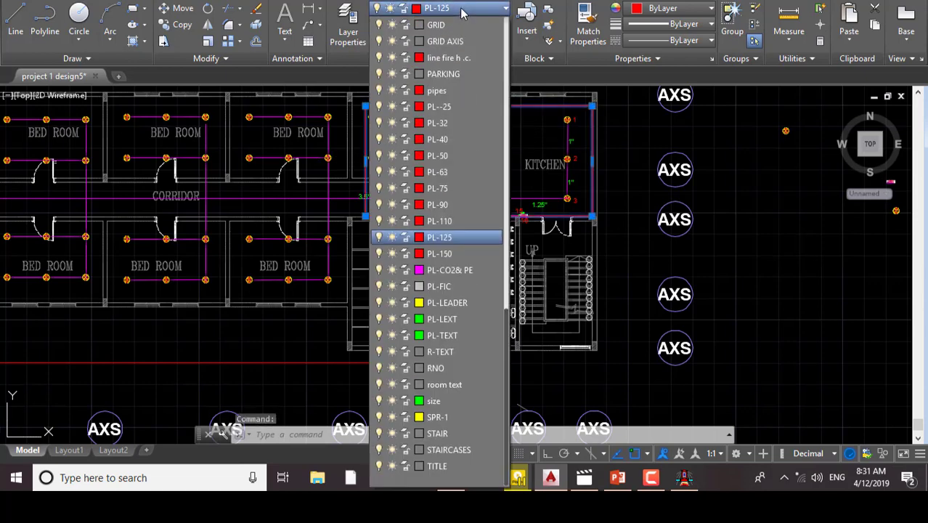
click(419, 302)
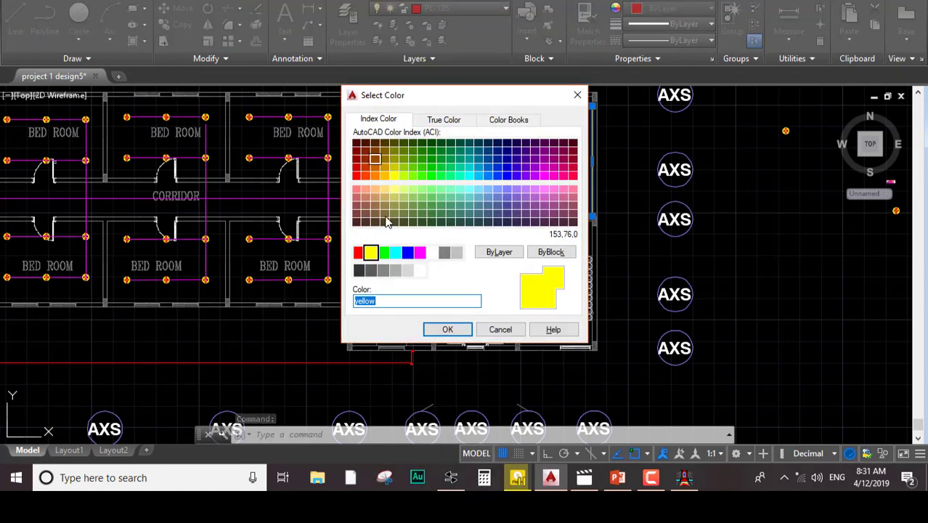
click(464, 331)
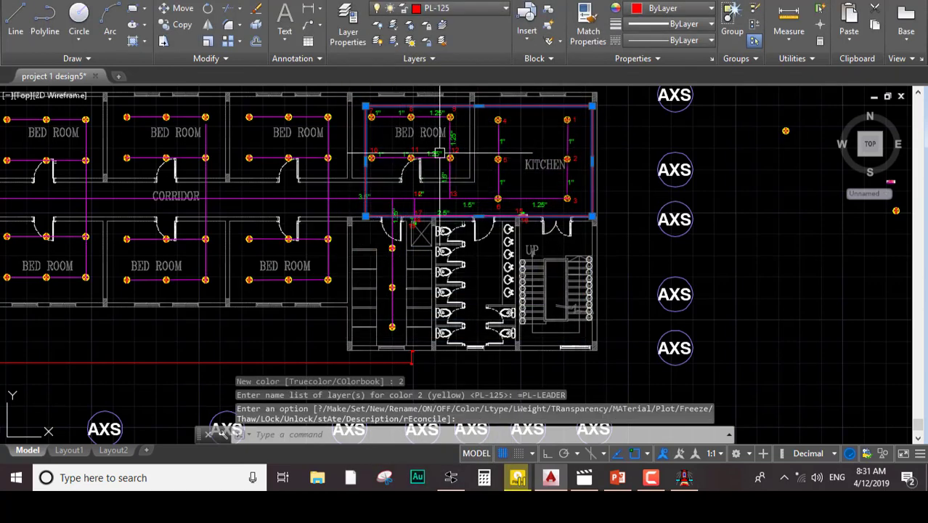
key(Escape)
Move the design-area rectangle to the PL-LEADER layer and clear the selection
click(518, 106)
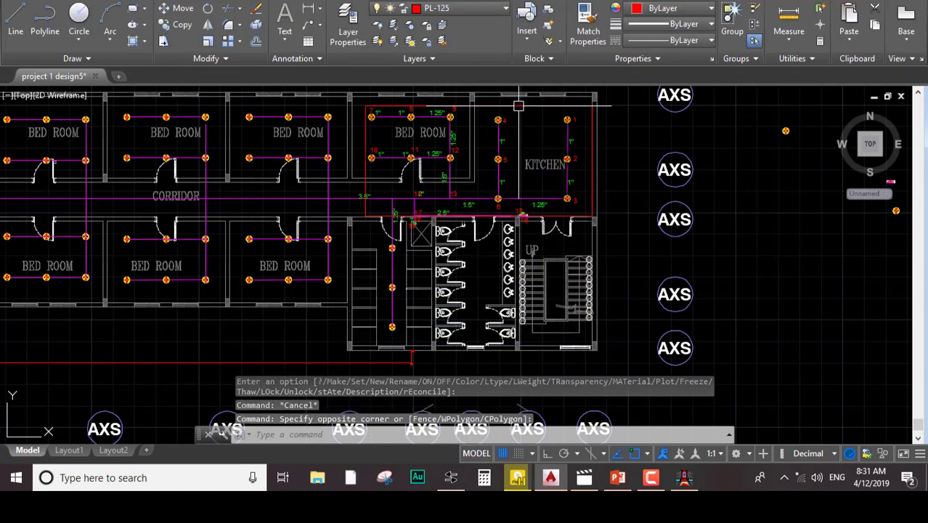
click(512, 94)
click(437, 11)
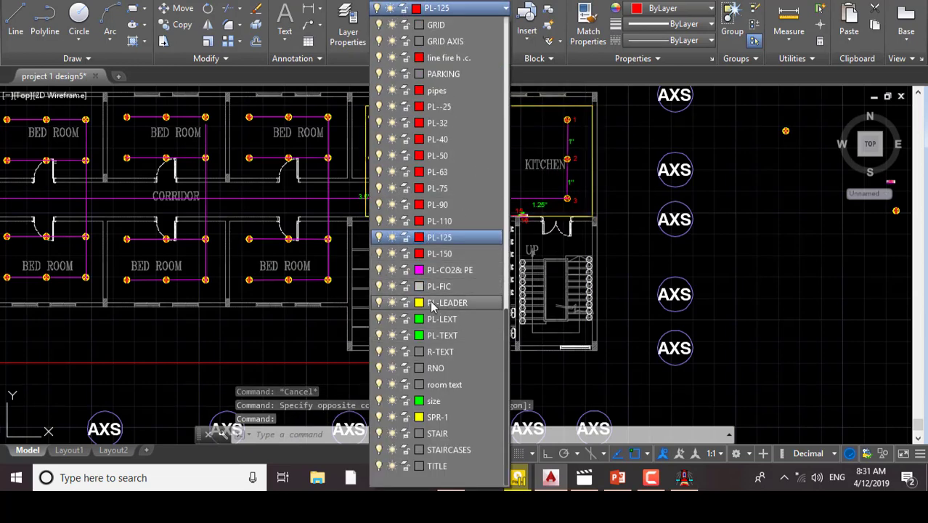
key(Escape)
key(Escape)
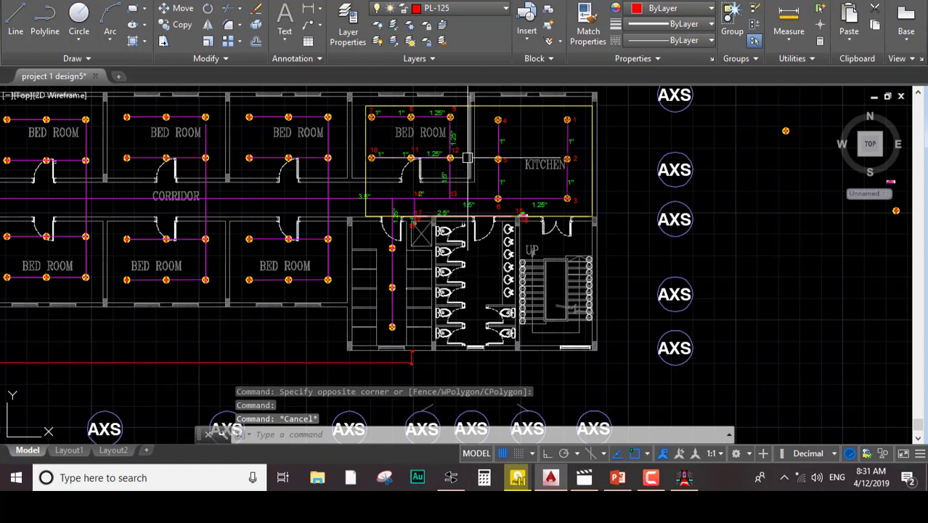
Examine the node numbers and pipe sizes inside the yellow design area, following the pipes from node 1 to node 19
scroll(466, 157, up, 3)
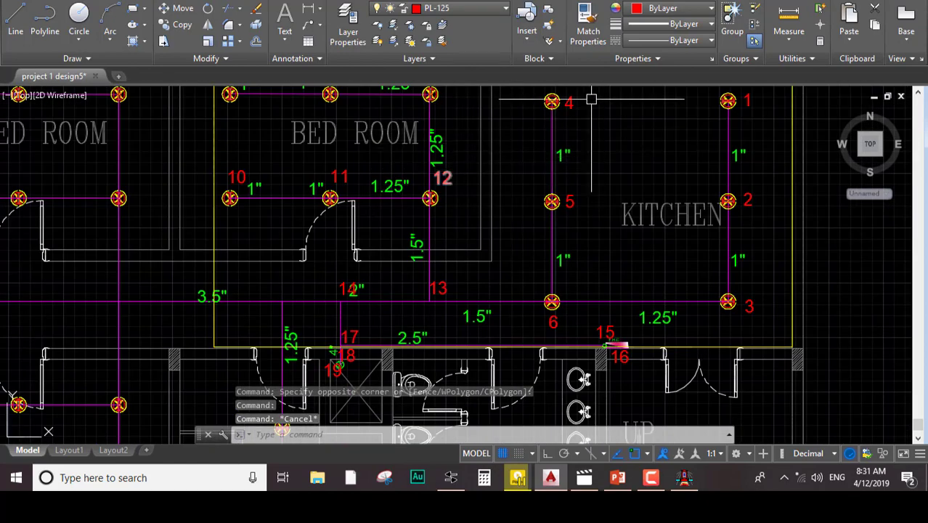
middle_drag(692, 128, 600, 220)
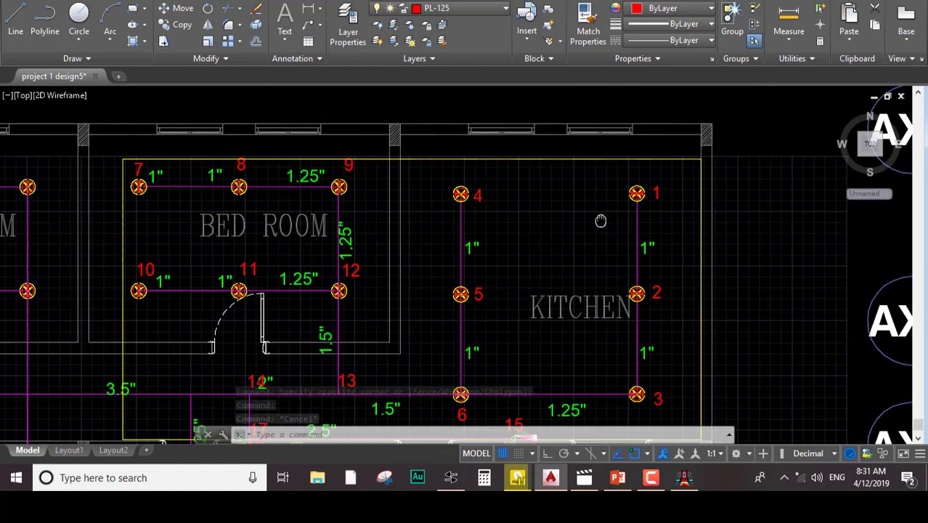
scroll(601, 221, up, 2)
middle_drag(549, 245, 445, 187)
scroll(446, 187, down, 4)
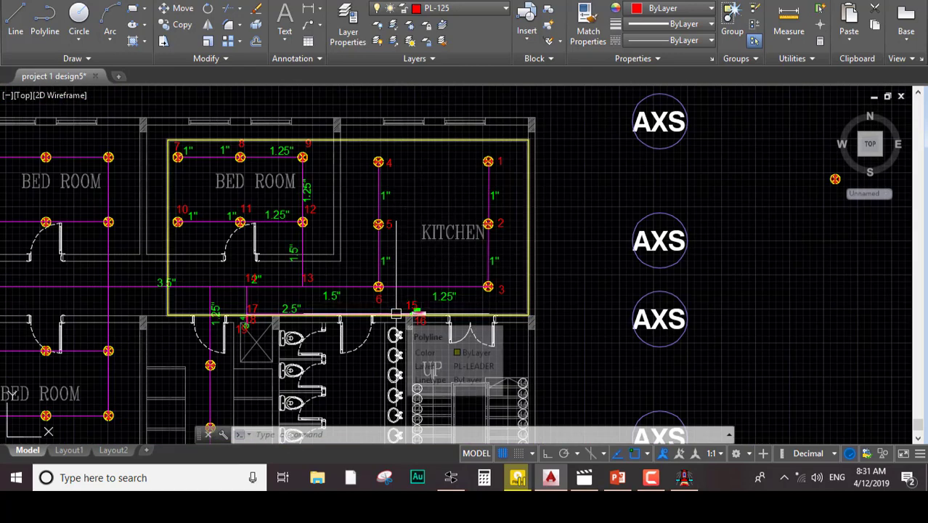
scroll(501, 156, up, 2)
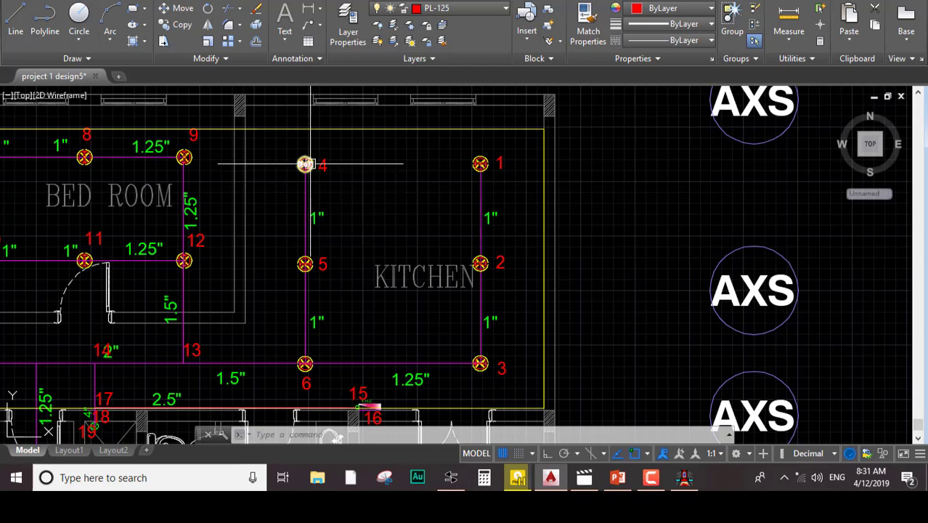
click(419, 340)
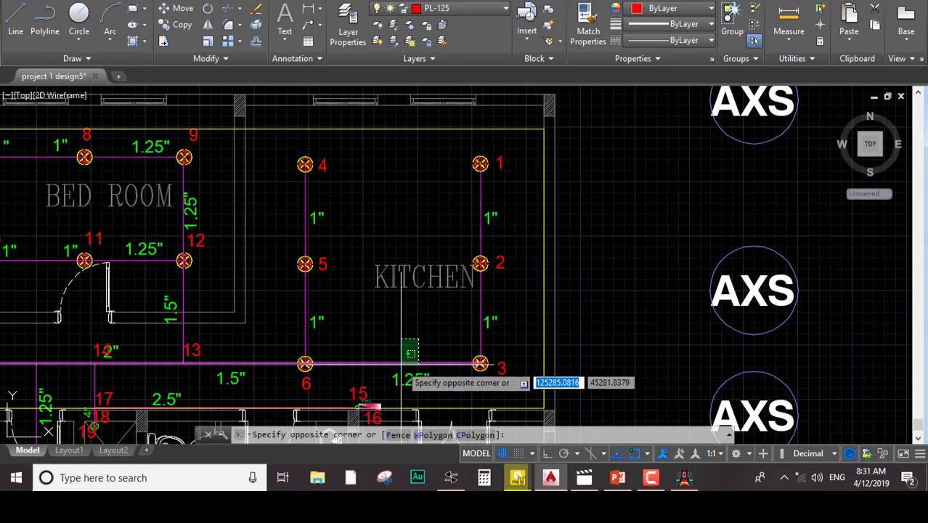
click(409, 343)
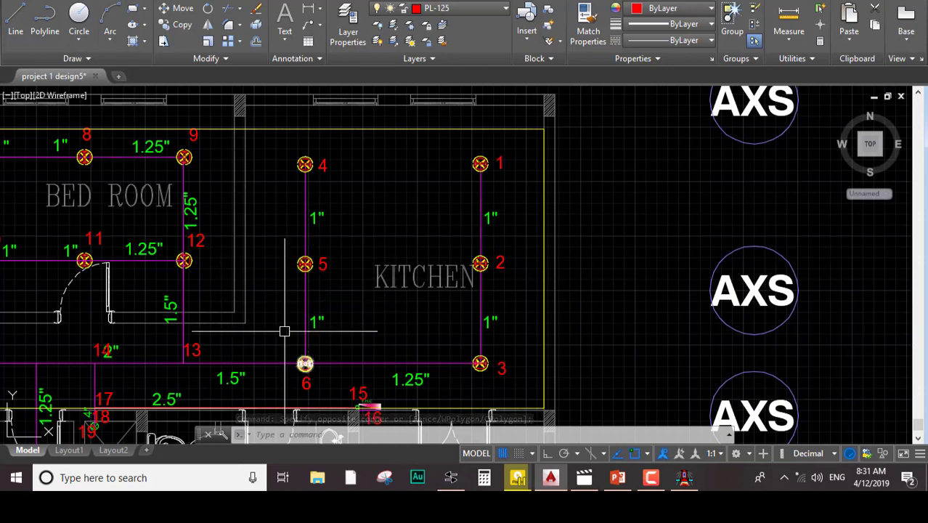
middle_drag(194, 216, 462, 236)
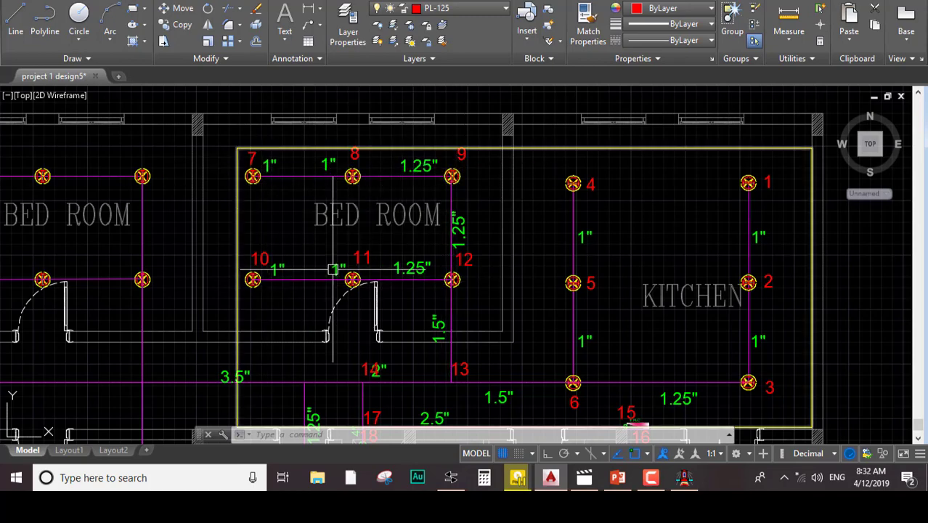
mouse_move(425, 327)
middle_down()
mouse_move(390, 230)
mouse_move(375, 241)
middle_up()
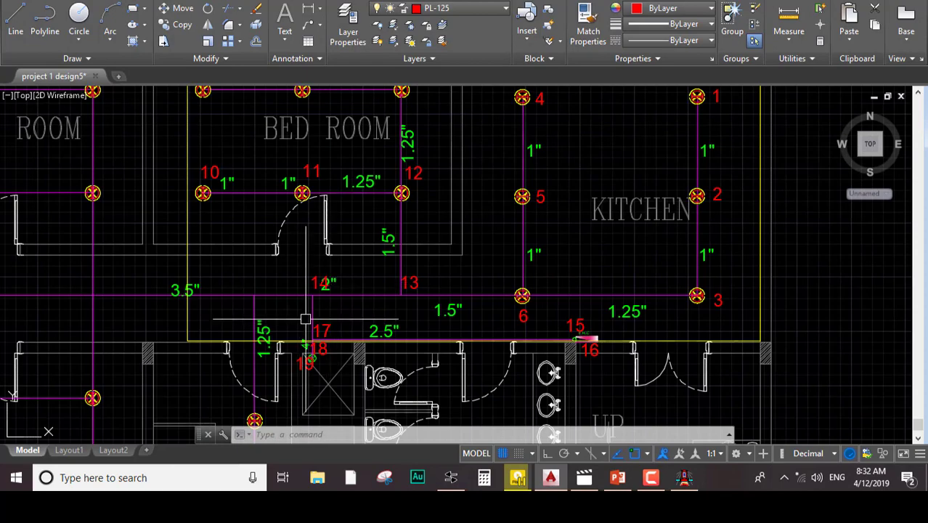
middle_drag(567, 265, 528, 319)
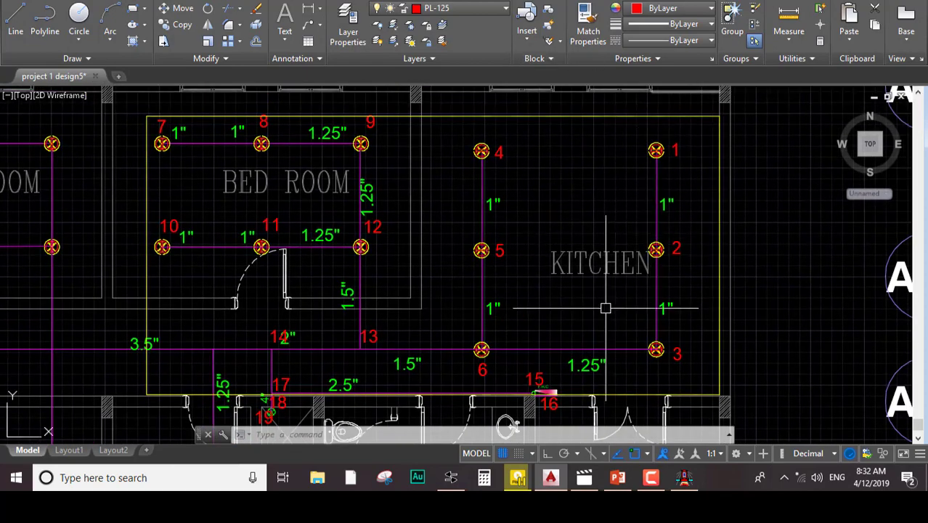
Switch to Elite Fire's pipe data and enter consecutive pipes by beginning and ending node, up to pipe 10–11
click(682, 480)
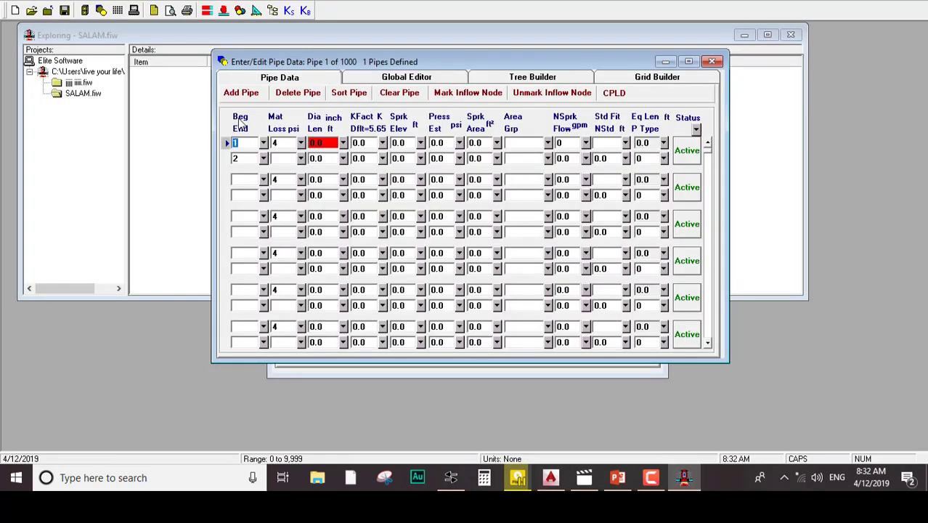
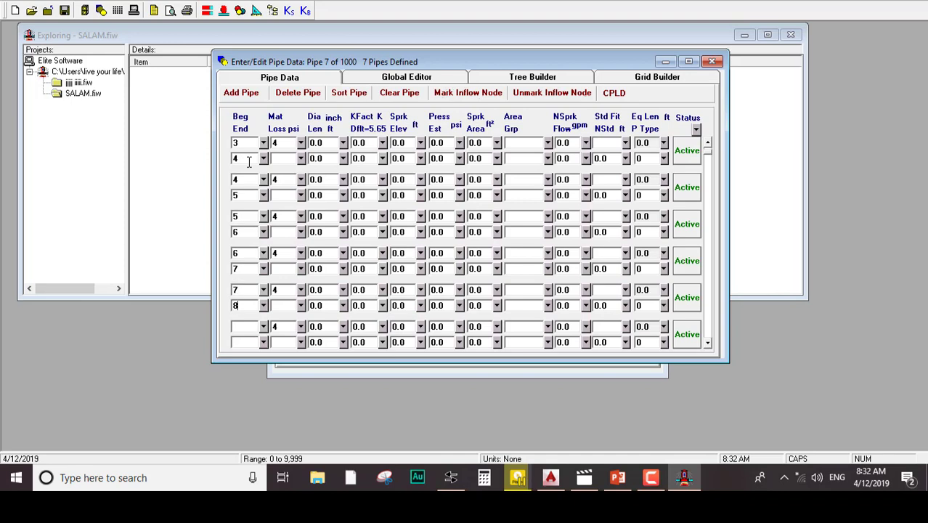
text(8)
key(Tab)
text(9)
key(Return)
key(Return)
key(Tab)
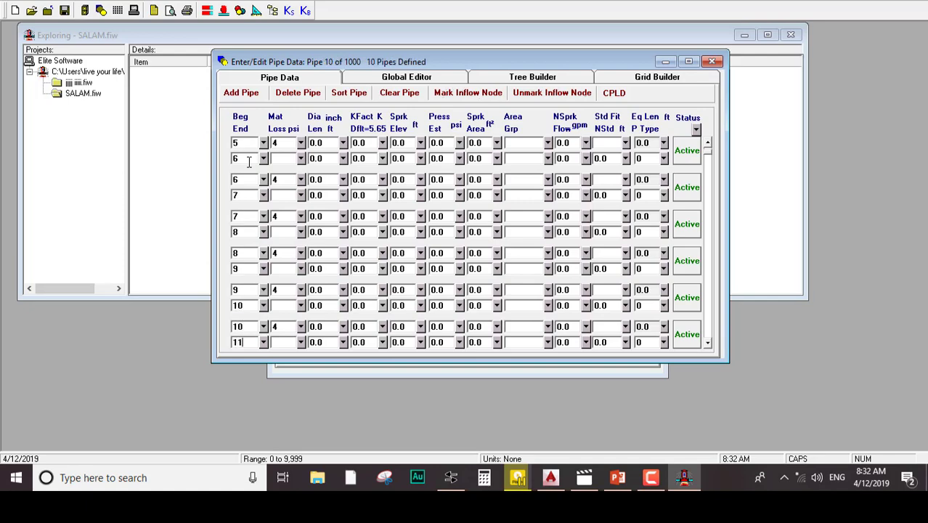
Enter pipes 11–12 and 12–13, followed by two rows ending at nodes 14 and 15
key(Return)
key(Return)
text(12)
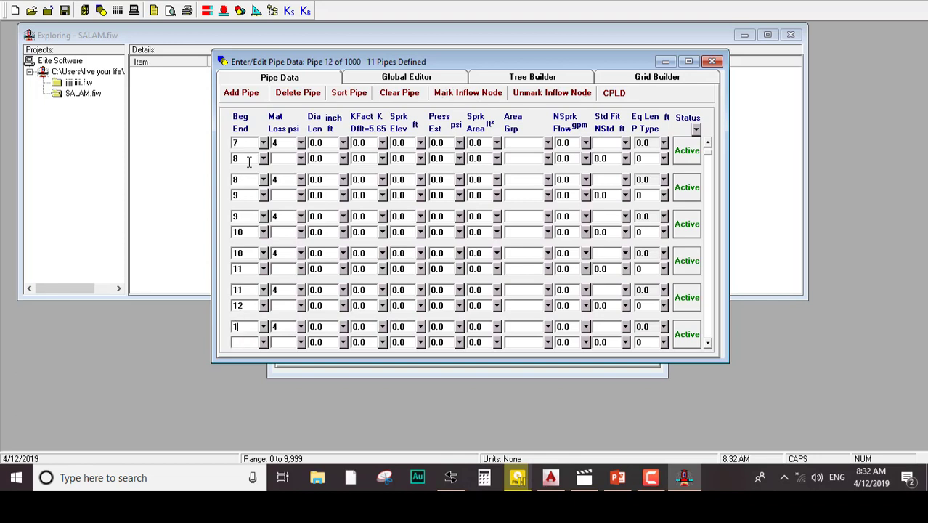
key(Tab)
text(13)
key(Return)
text(14)
key(Return)
text(1)
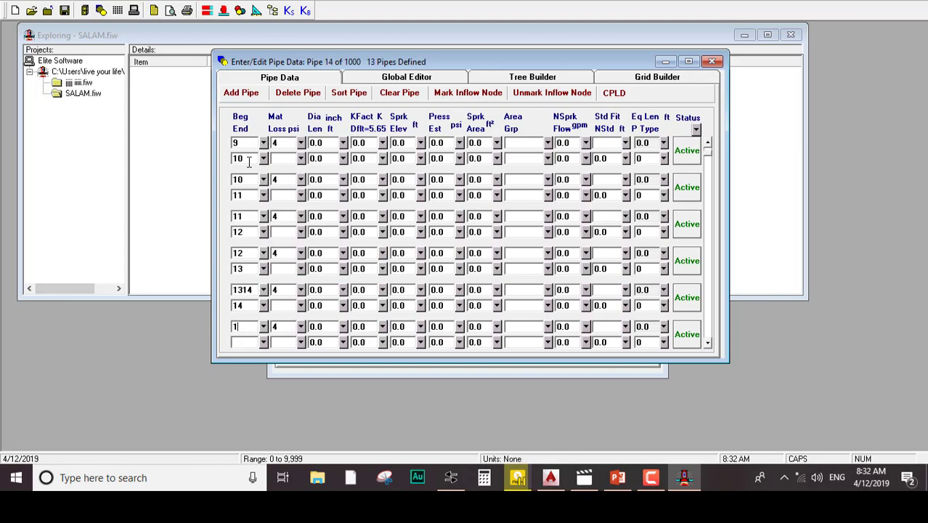
text(15)
key(Return)
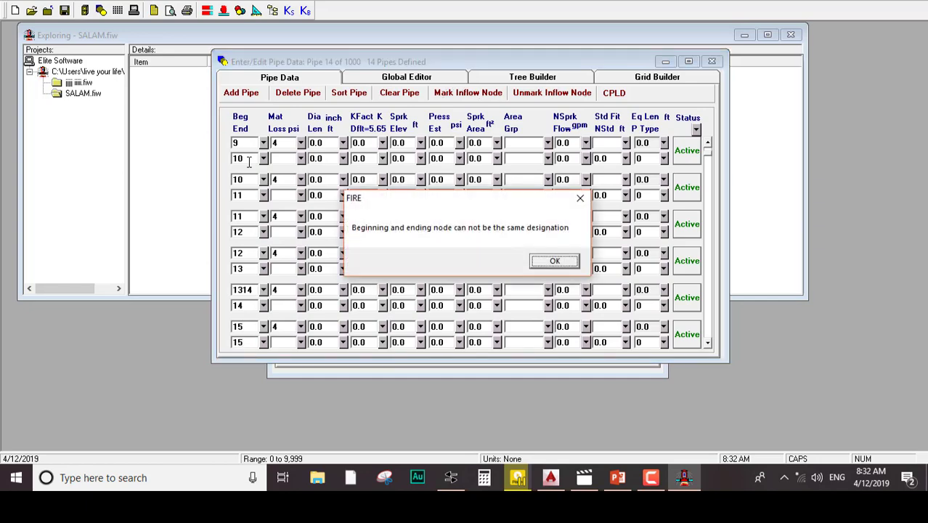
Correct the beginning node of the 1314 entry to 13 and set the following pipe to run from node 14 to 15
click(555, 261)
double_click(245, 252)
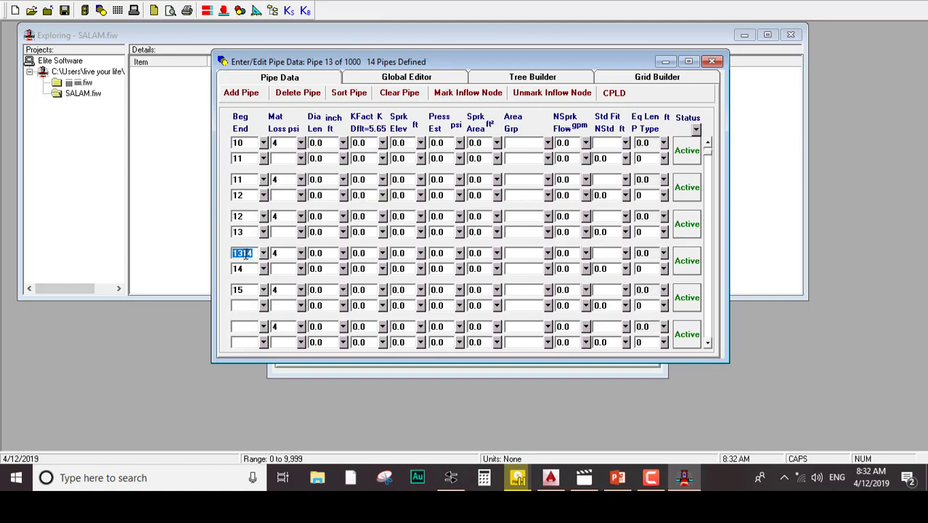
text(13)
click(242, 289)
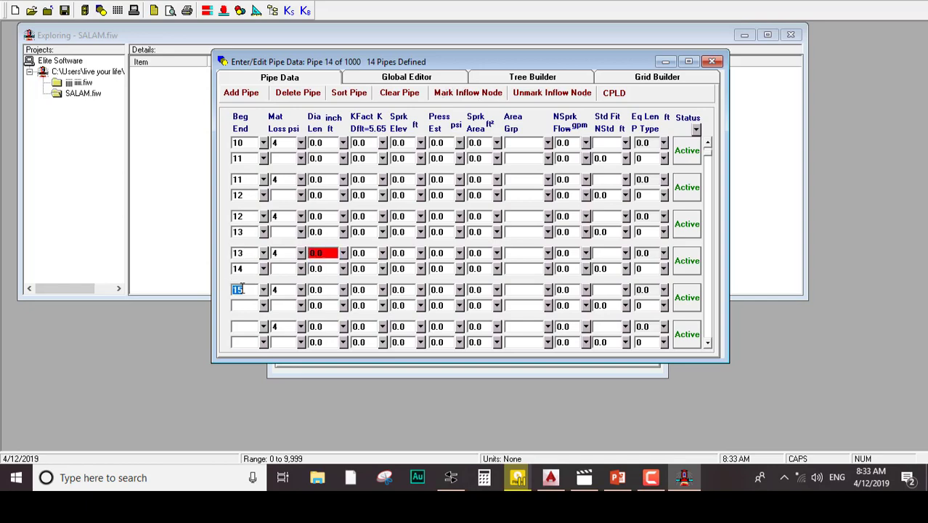
text(1)
text(15)
Enter pipes 15–16, 16–17 and 17–18, followed by two rows ending at nodes 19 and 20
key(Return)
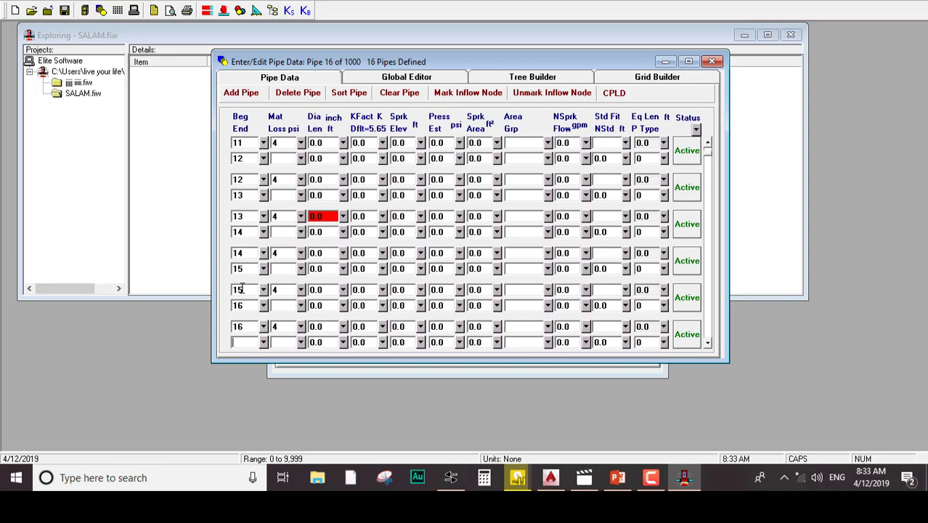
key(Return)
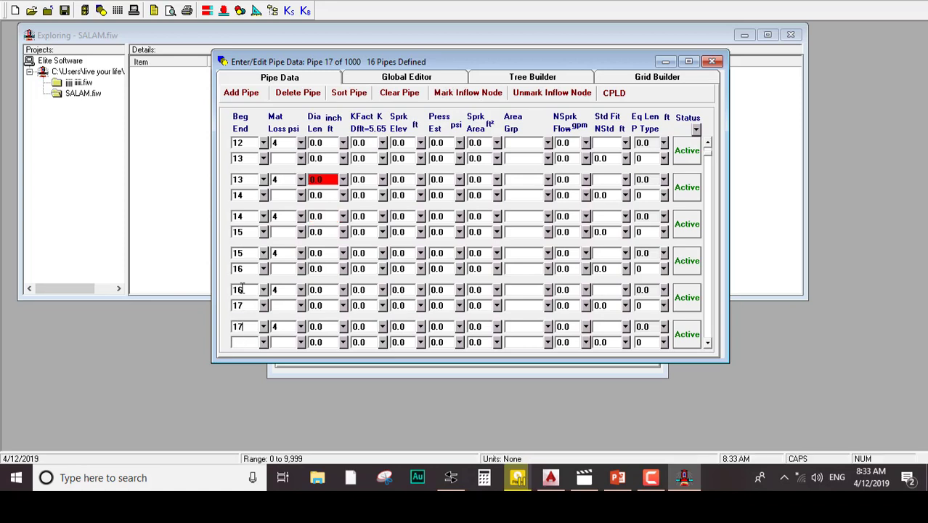
key(Return)
text(18)
key(Return)
text(1)
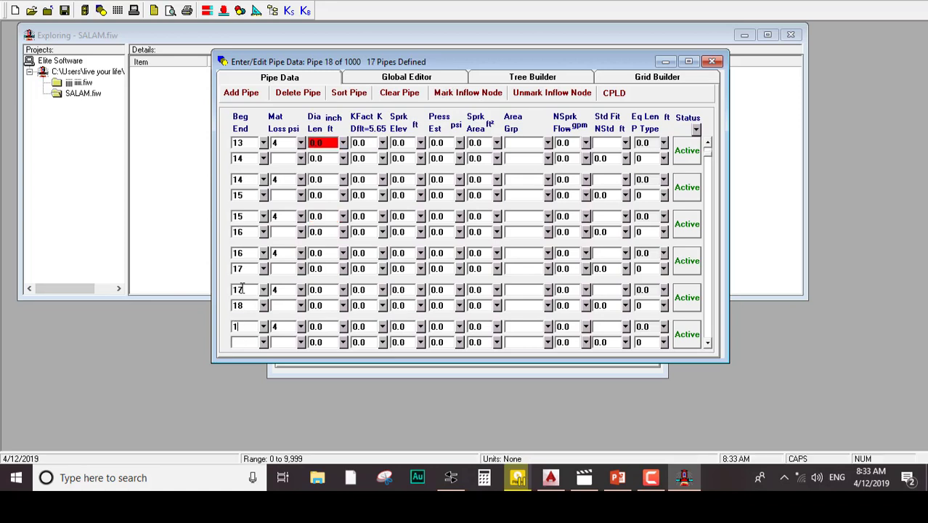
text(9)
key(Return)
key(Return)
text(20)
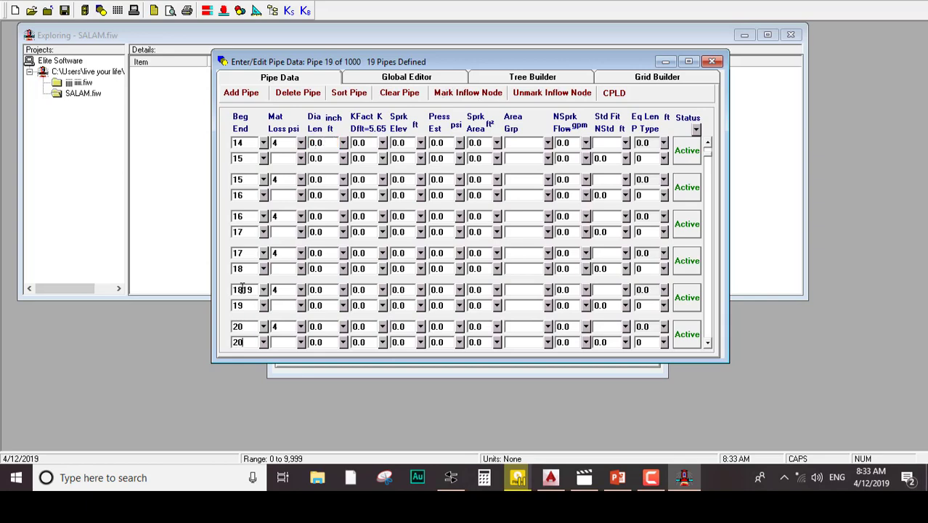
key(Return)
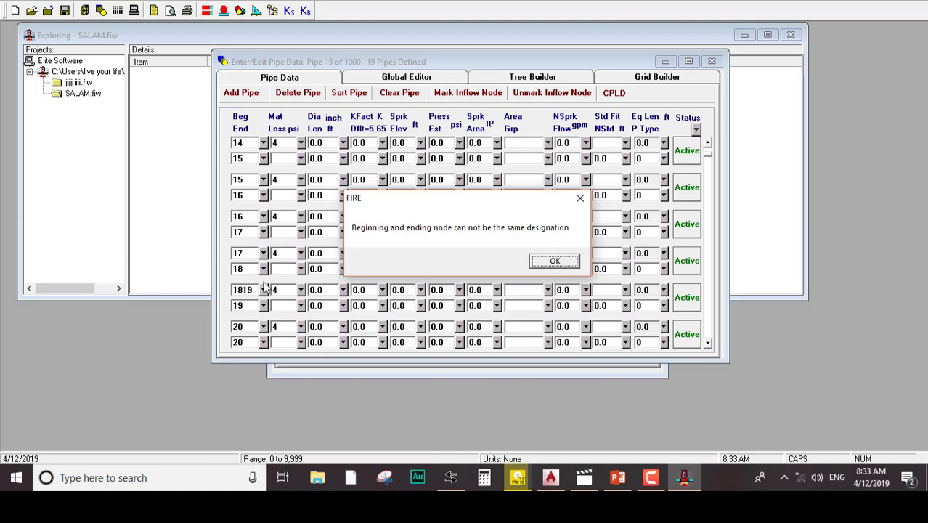
Correct the beginning node of the 1819 entry to 18 and the following pipe's beginning node to 19
click(553, 261)
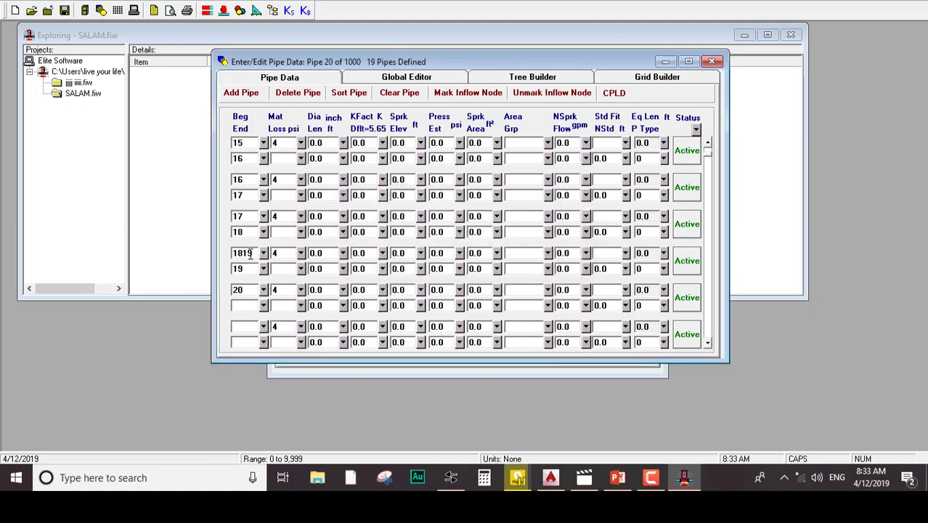
double_click(250, 253)
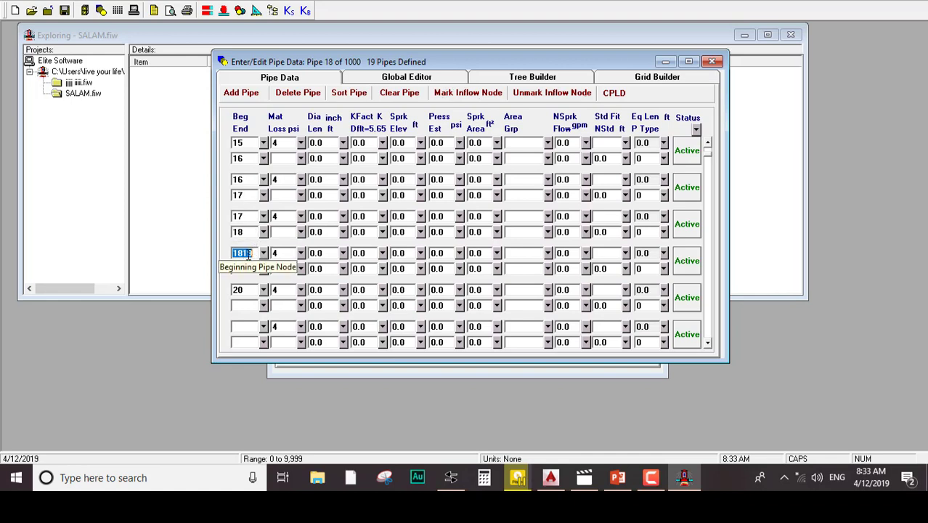
text(1)
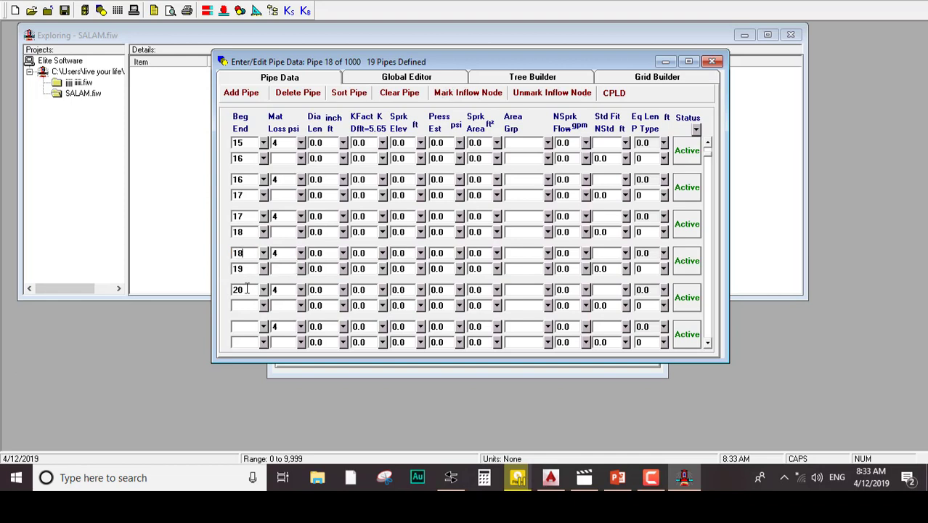
click(247, 289)
text(19)
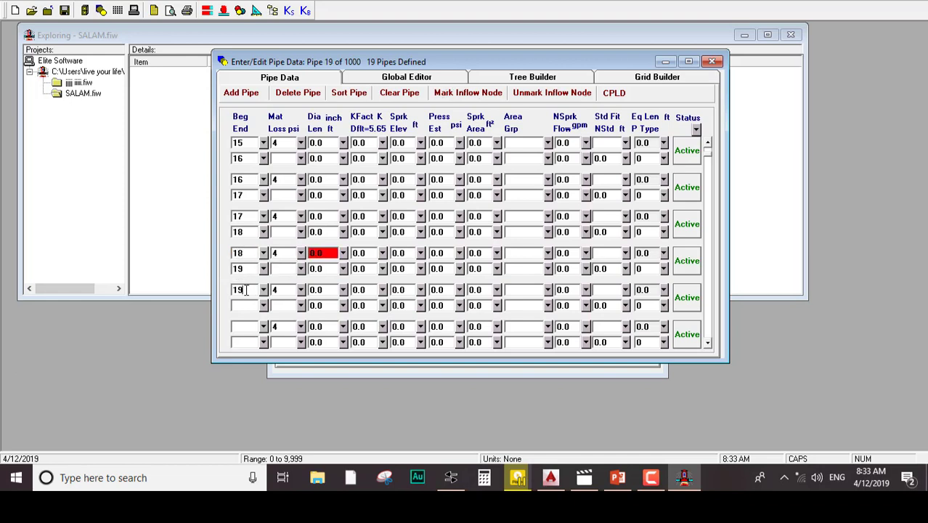
Complete pipe 19–20 with ending node 20 and enter the following pipe from node 20 to 21
text(20)
key(Return)
key(Return)
key(Return)
text(221)
key(Return)
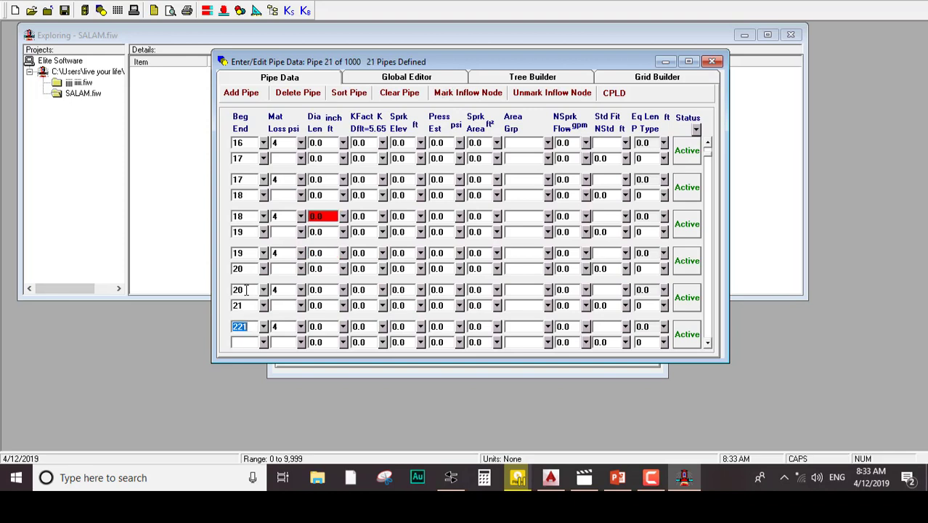
Enter the last two pipes as 21–22 and 22–23, correcting the duplicated node 22 entry to begin at node 21
text(22)
key(Return)
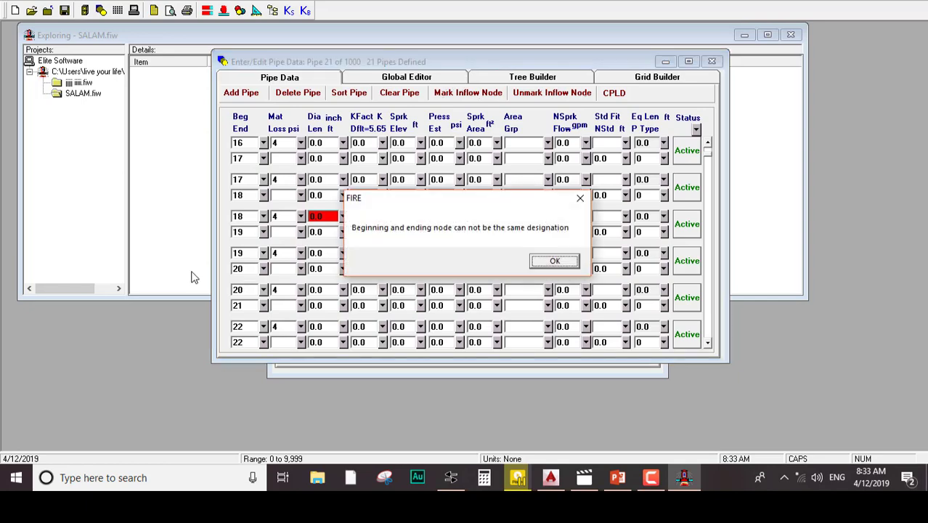
click(554, 261)
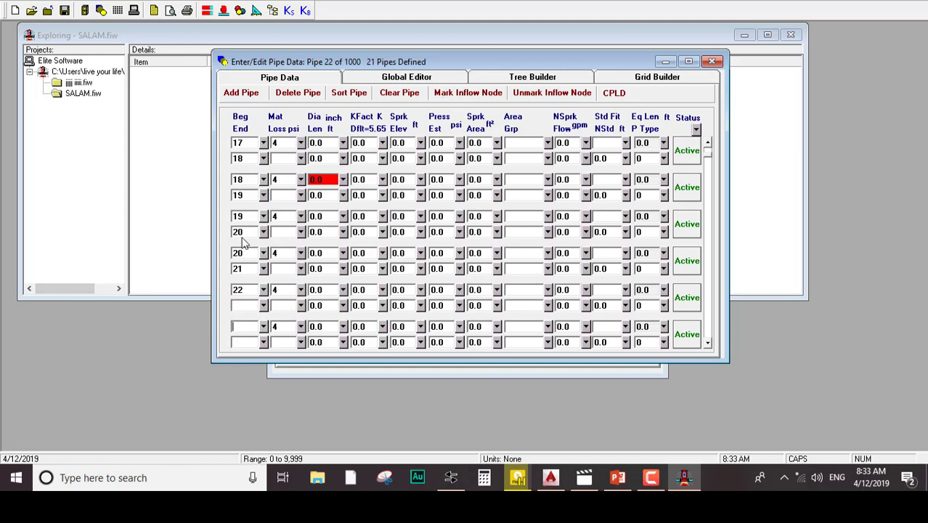
click(245, 289)
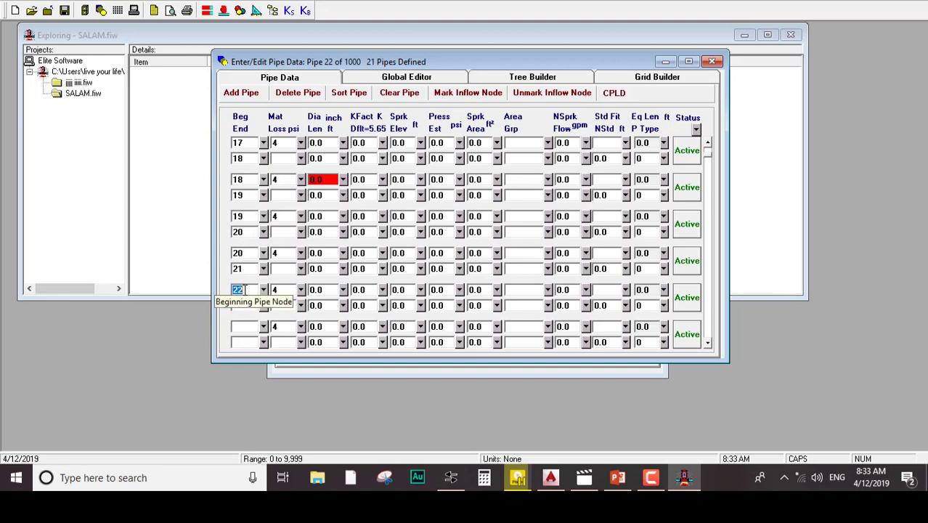
text(21)
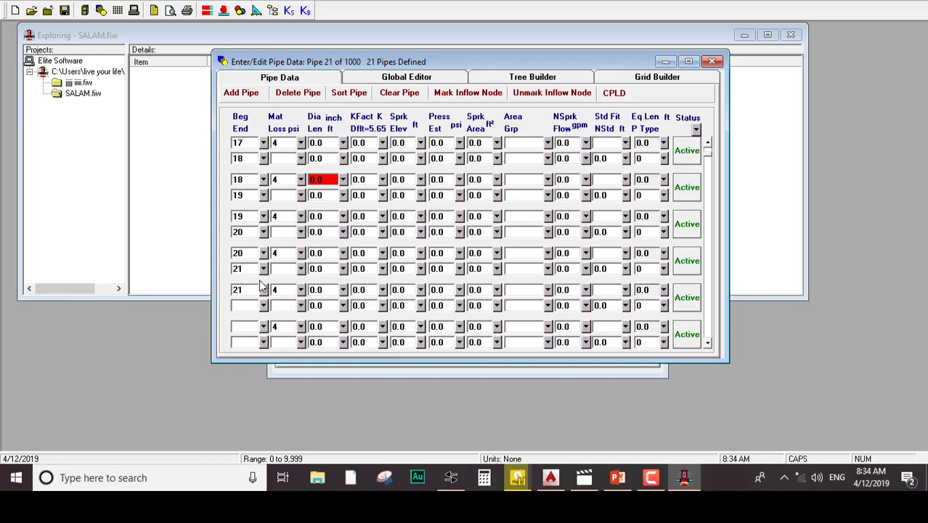
key(Return)
text(22)
key(Return)
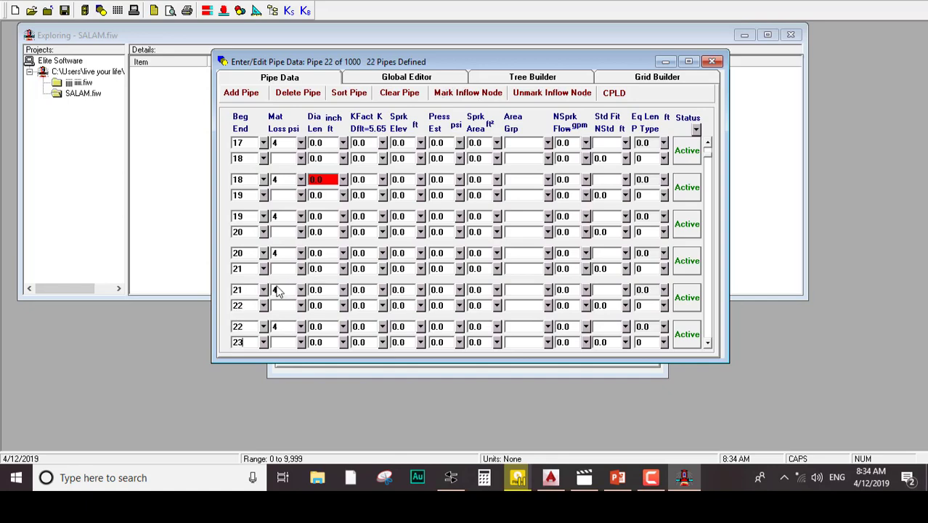
double_click(238, 342)
Review the beginning and ending nodes of all entered pipes from the first row to the last
click(707, 144)
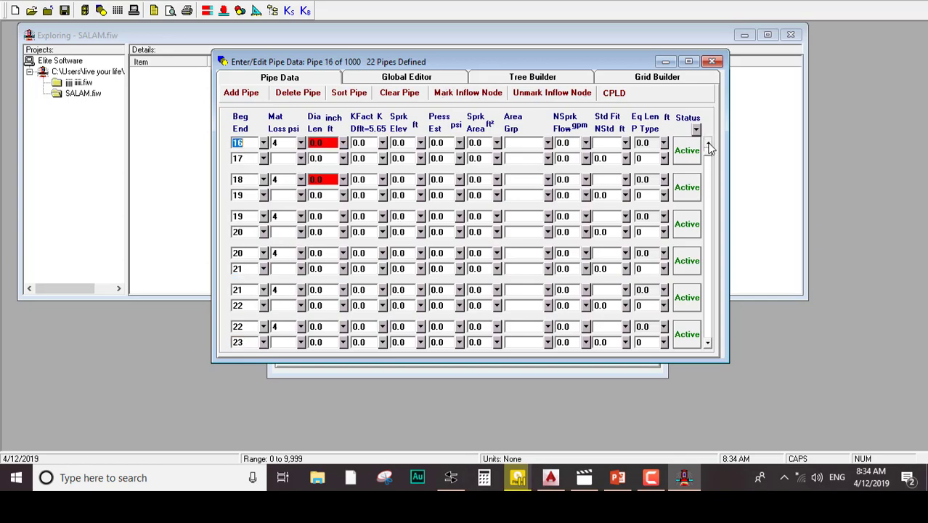
click(699, 150)
click(698, 150)
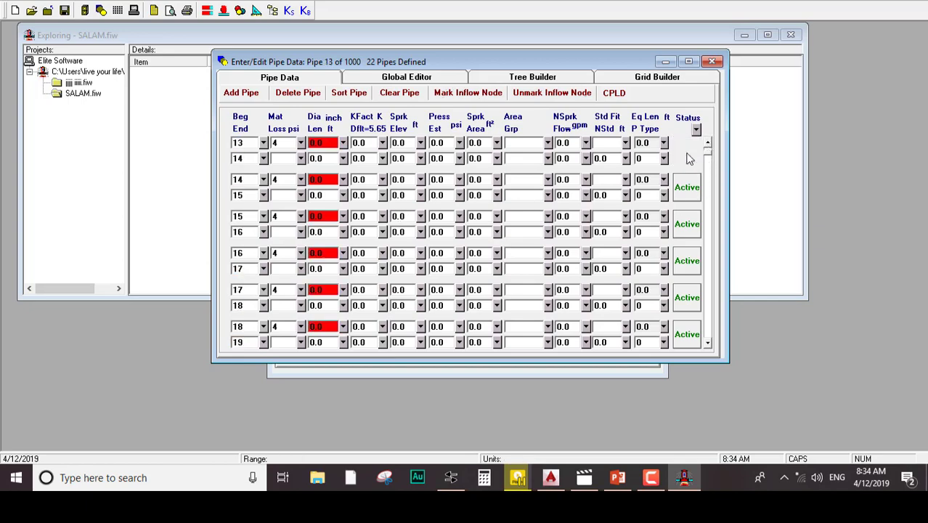
drag(707, 151, 708, 143)
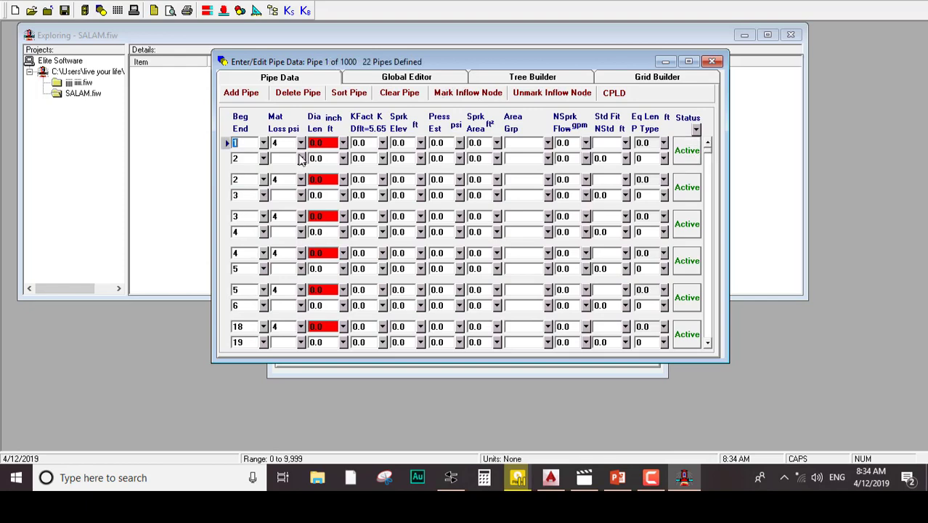
click(236, 142)
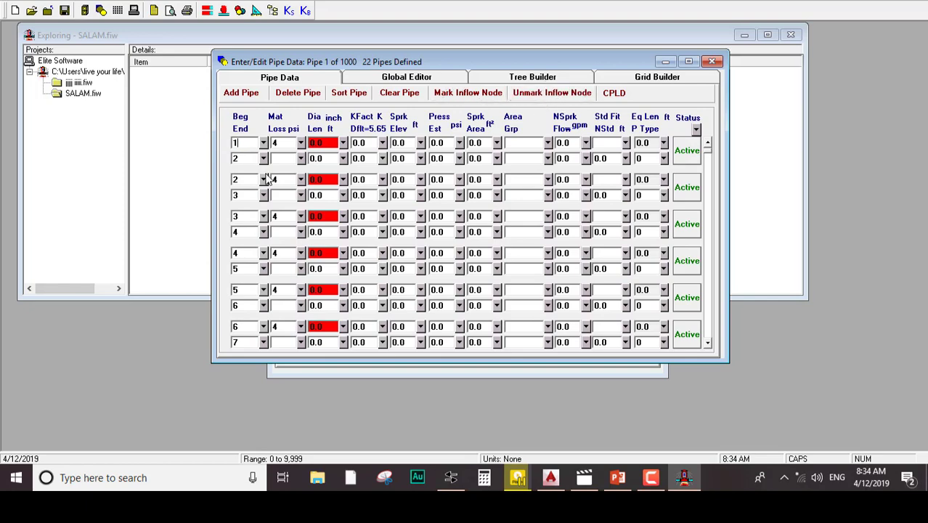
click(708, 343)
click(708, 343)
click(708, 342)
click(708, 344)
click(708, 344)
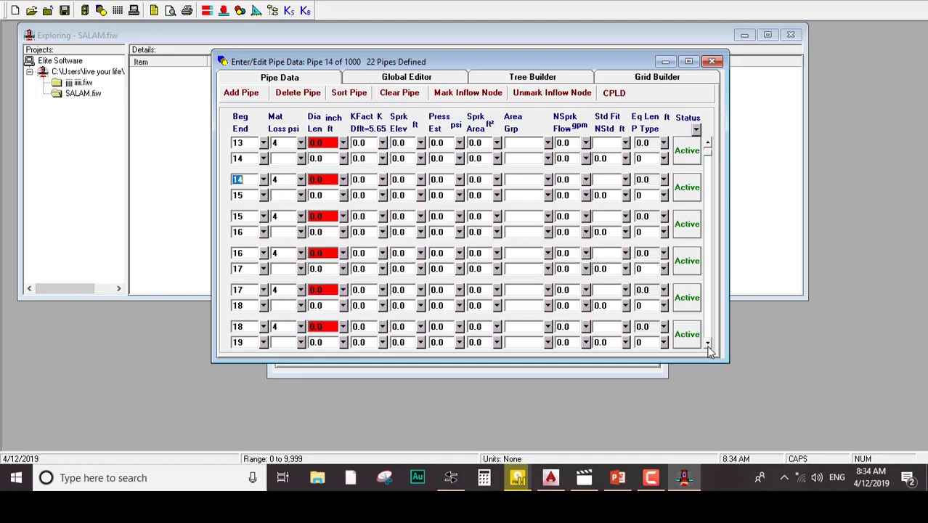
click(708, 343)
click(708, 343)
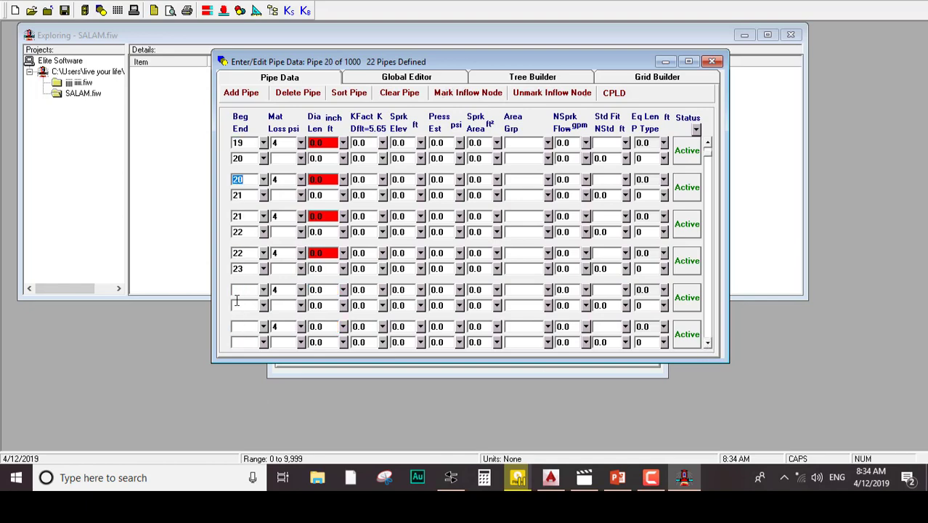
Mark node 23, the ending node of the last pipe, as the inflow node
click(242, 269)
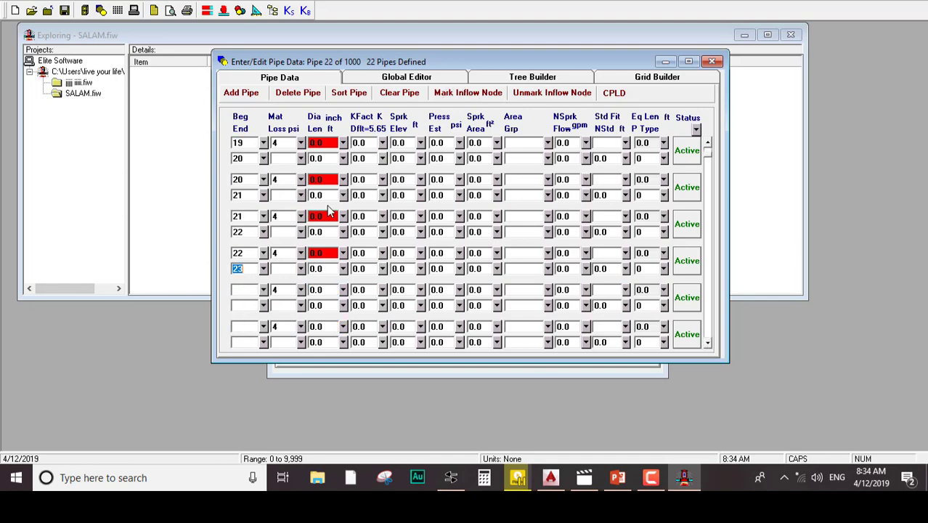
click(476, 93)
Check the pipe sizes in the AutoCAD drawing and, back in Elite Fire, open the diameter of pipe 1–2 for editing
drag(706, 157, 707, 145)
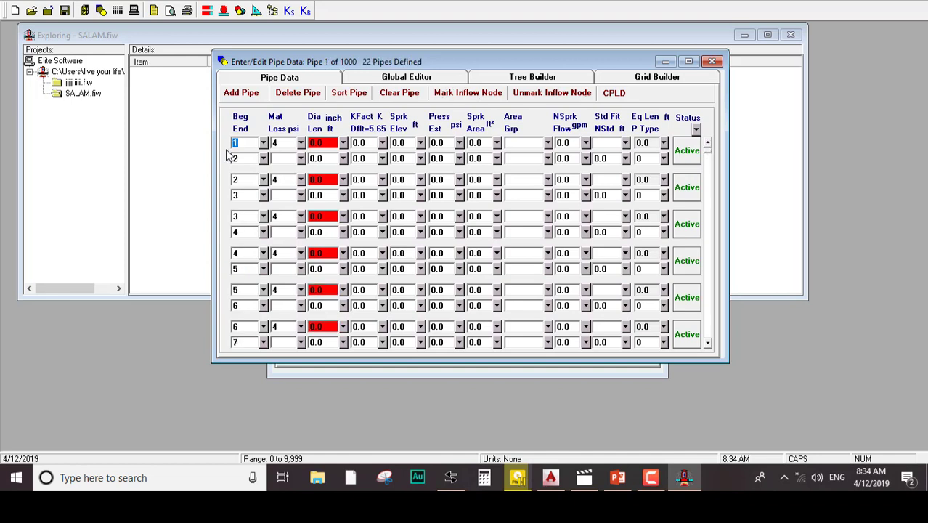
click(281, 141)
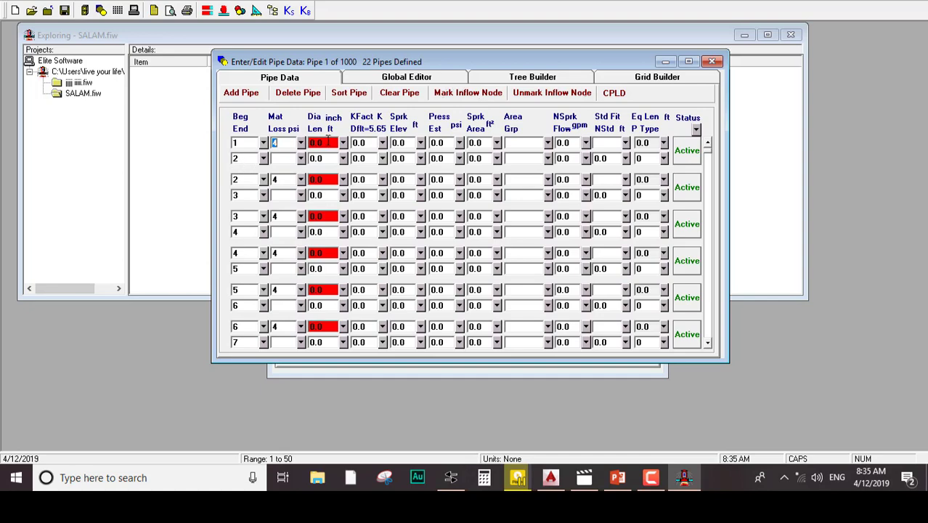
click(556, 483)
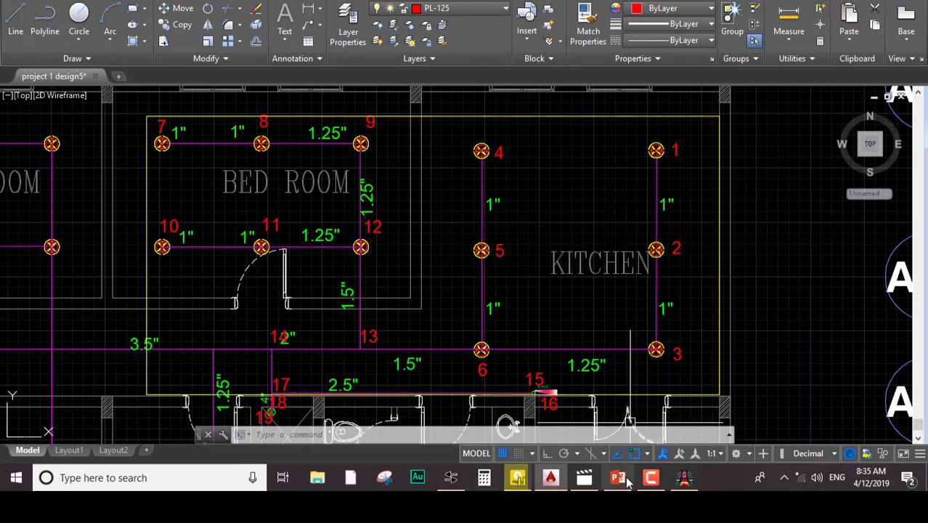
click(682, 477)
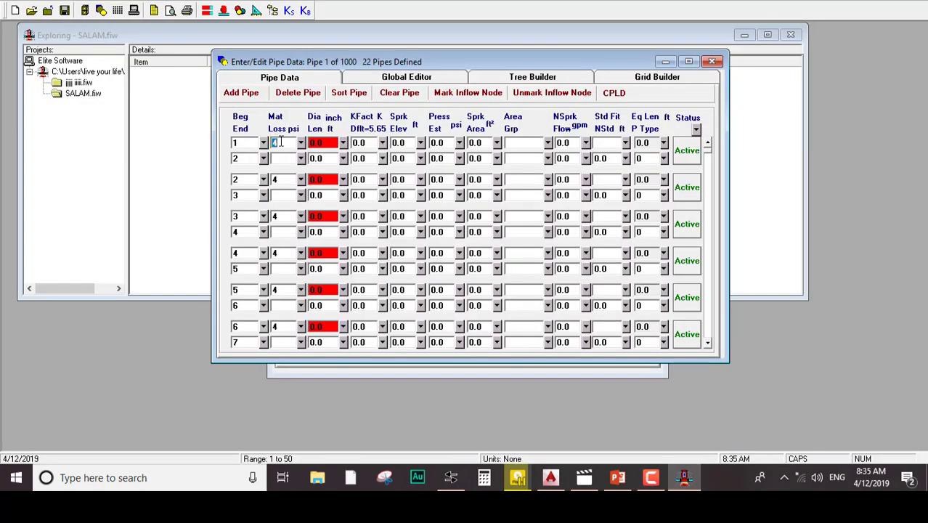
click(317, 143)
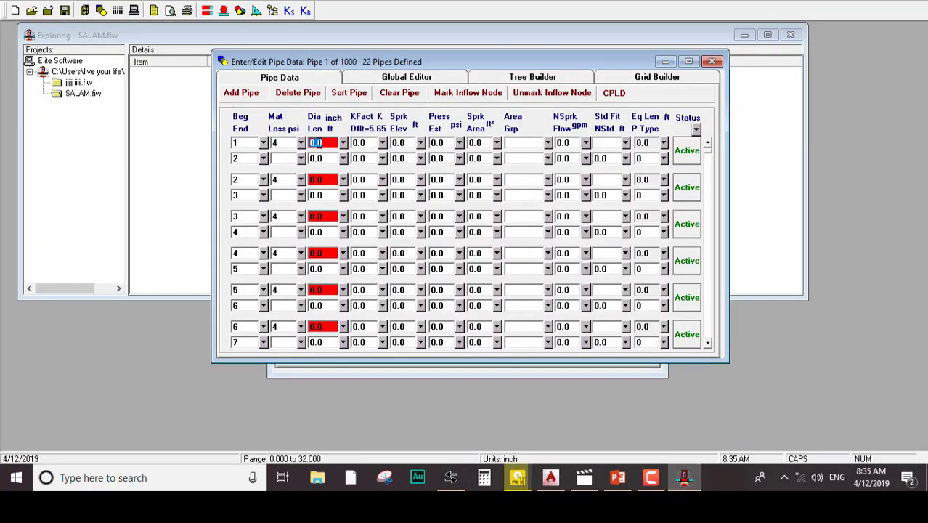
Set the diameters of pipes 1–2 and 2–3 to 1 inch in the pipe data
text(1)
click(324, 182)
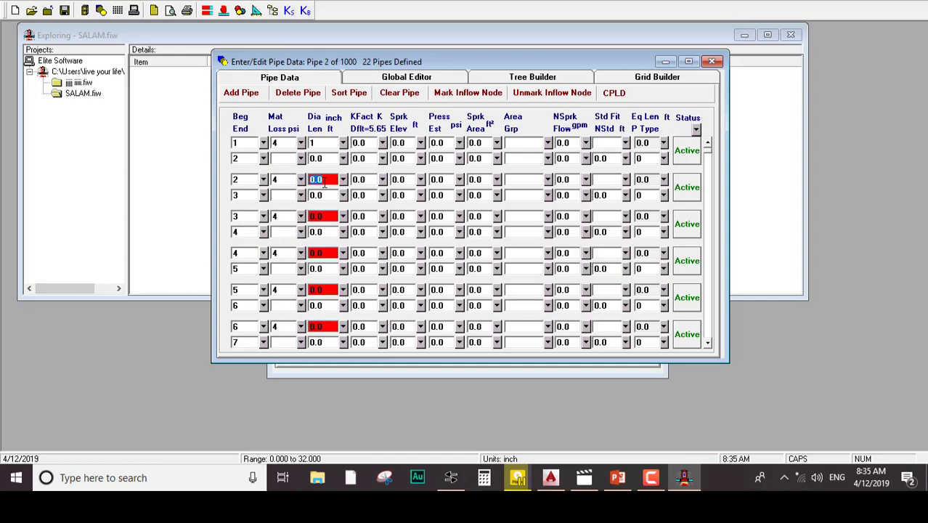
text(1)
key(Return)
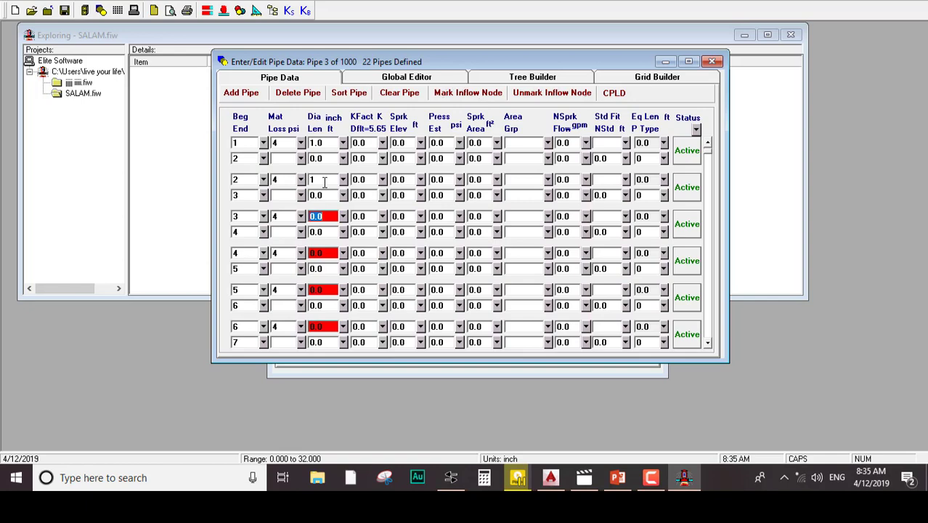
Check the sprinkler layout in AutoCAD, return to the Elite pipe data and set the diameter of pipe 3–4 to 1.25 inch
click(552, 479)
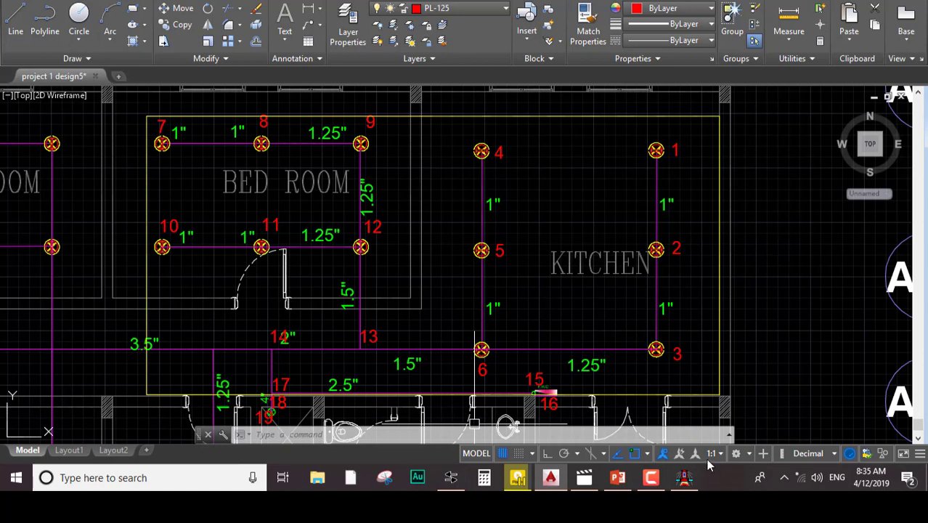
click(683, 483)
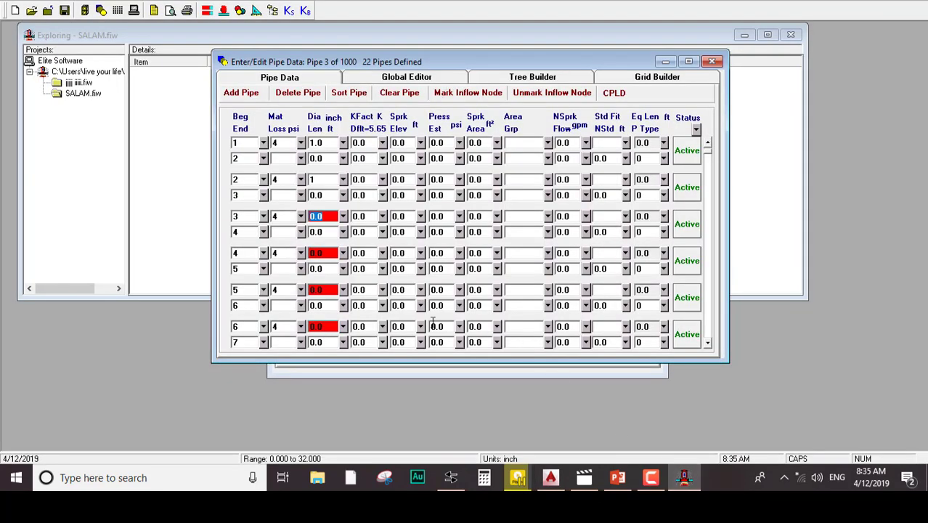
text(1.25)
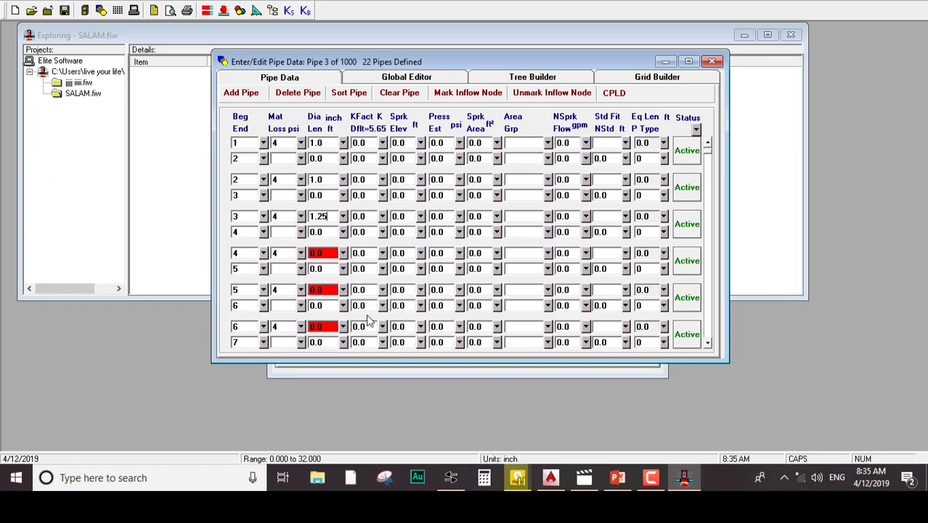
Set the diameters of pipes 4–5 and 5–6 to 1 inch and of pipe 6–7 to 1.25 inch
click(319, 256)
text(1)
key(Tab)
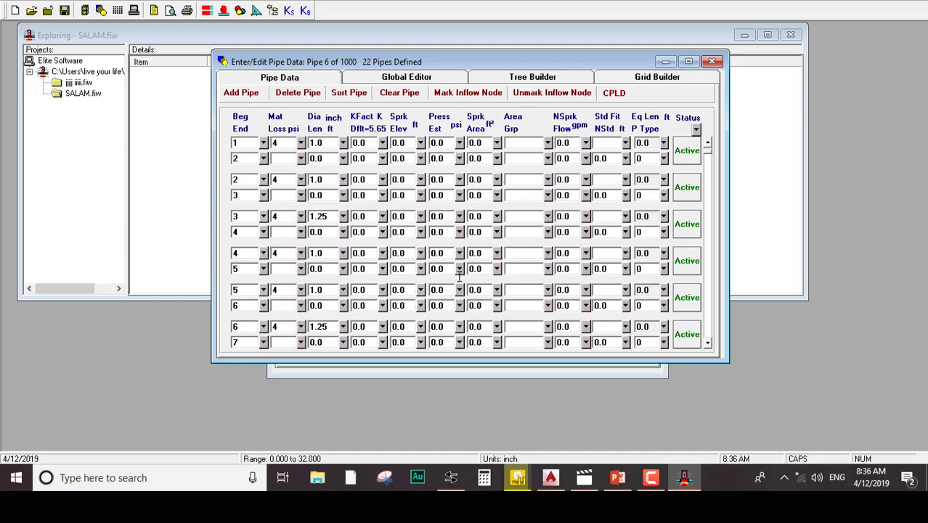
Recheck the layout in AutoCAD, return to the Elite pipe data and set the diameter of pipe 6–7 to 1.5 inch
click(617, 477)
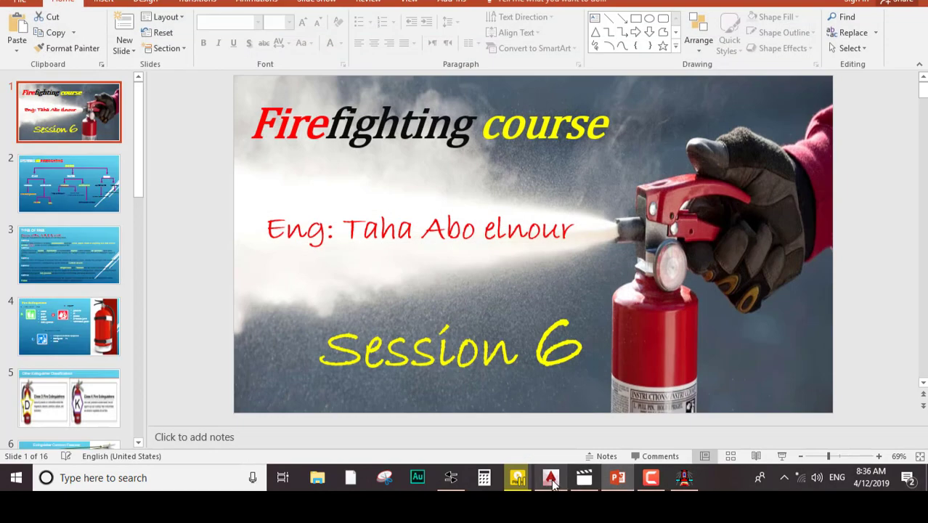
click(550, 477)
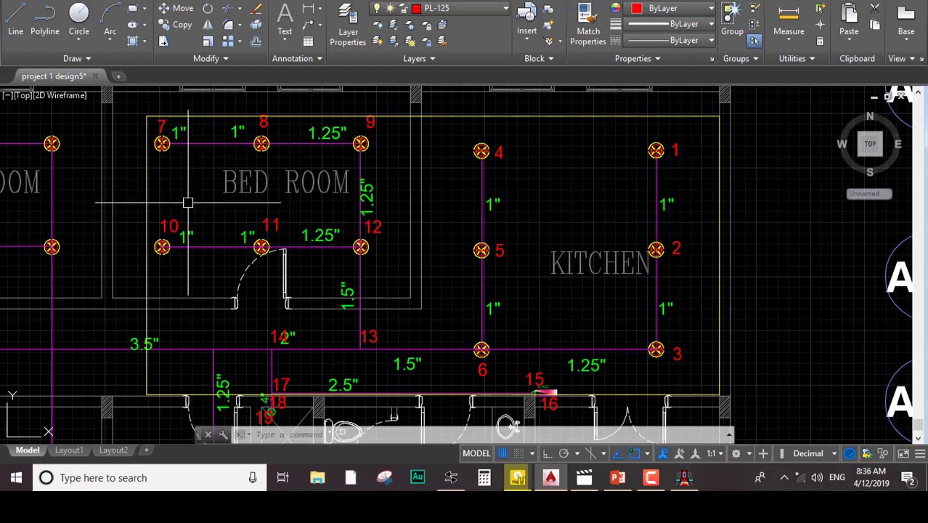
click(687, 482)
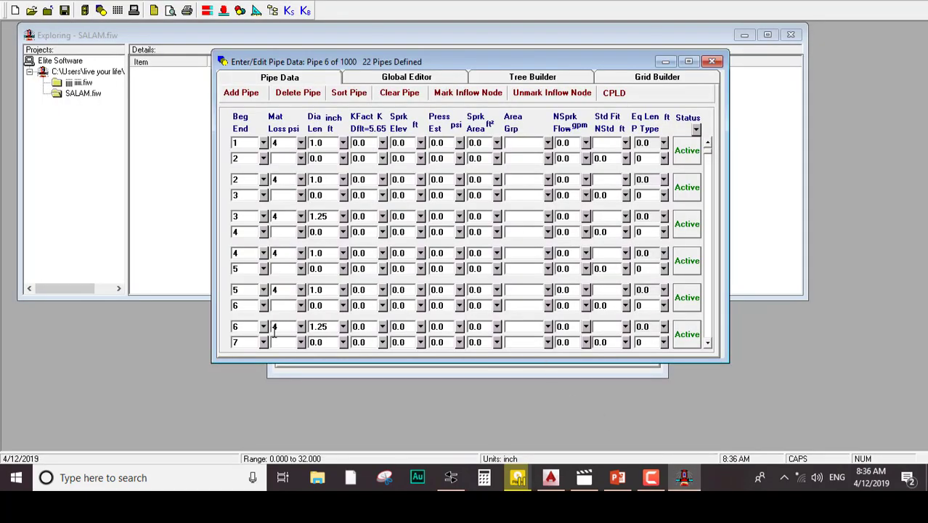
click(323, 320)
text(1.5)
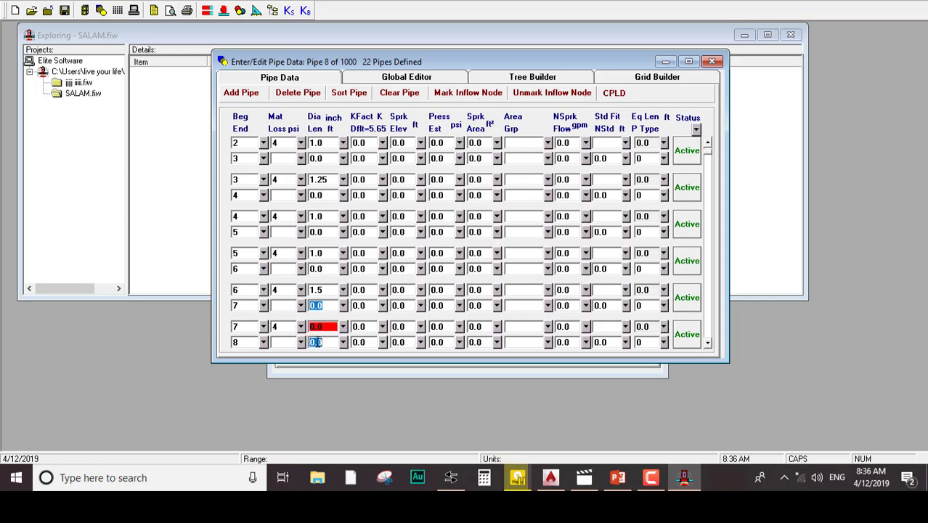
Set the diameters of pipes 7–8 and 8–9 to 1 inch and of pipe 9–10 to 1.25 inch
text(1)
key(Return)
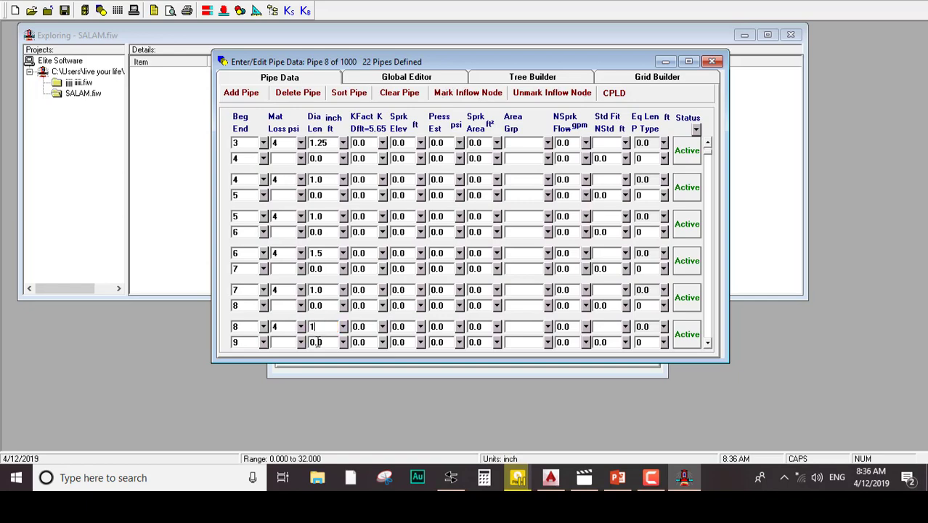
key(Return)
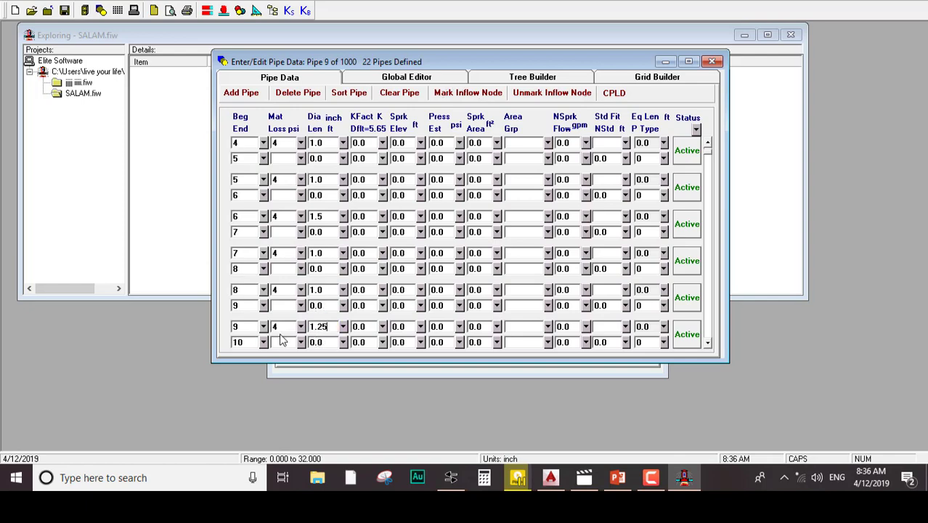
Consult the AutoCAD layout, return to the Elite pipe data and set pipe 10–11 to 1 inch and pipe 11–12 to 1.25 inch diameter
click(551, 477)
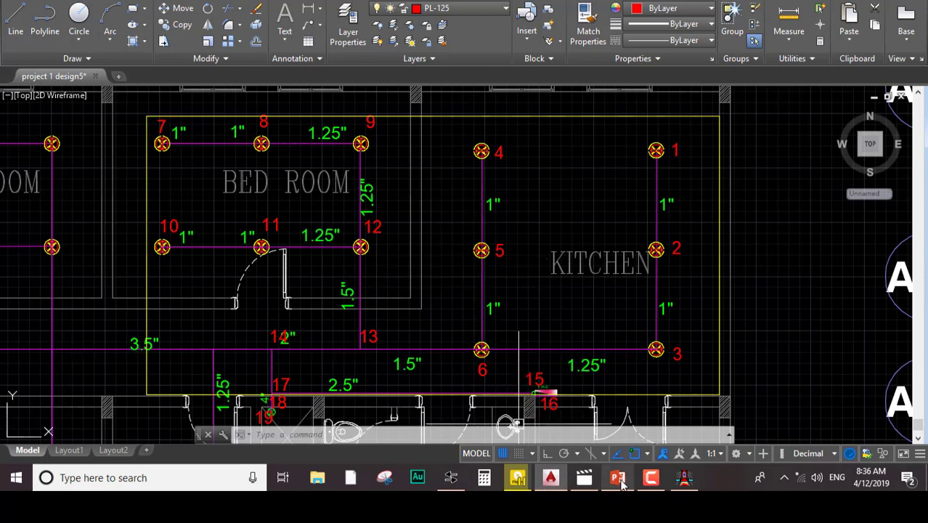
click(684, 478)
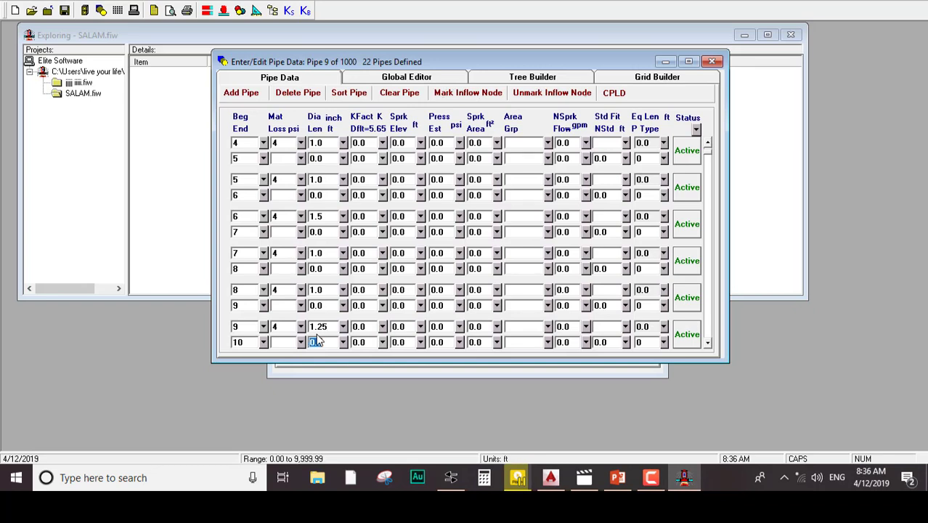
key(Return)
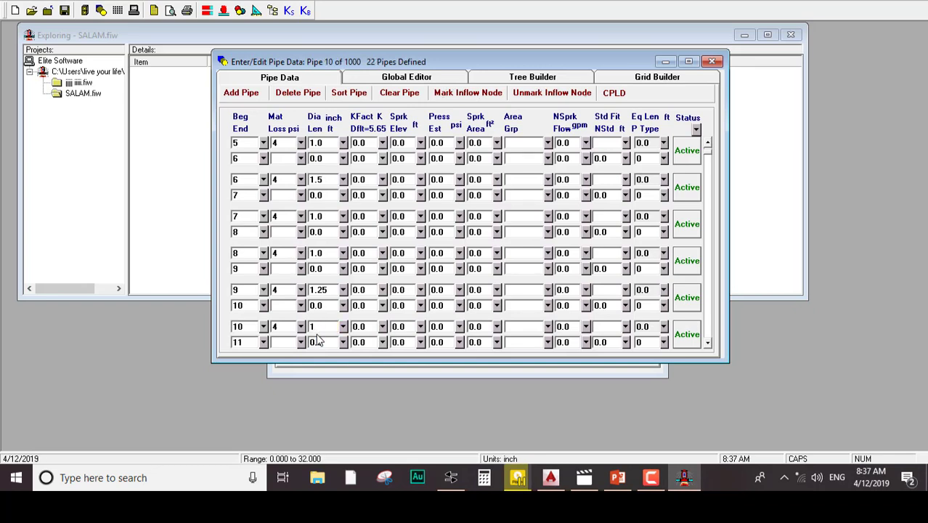
key(Return)
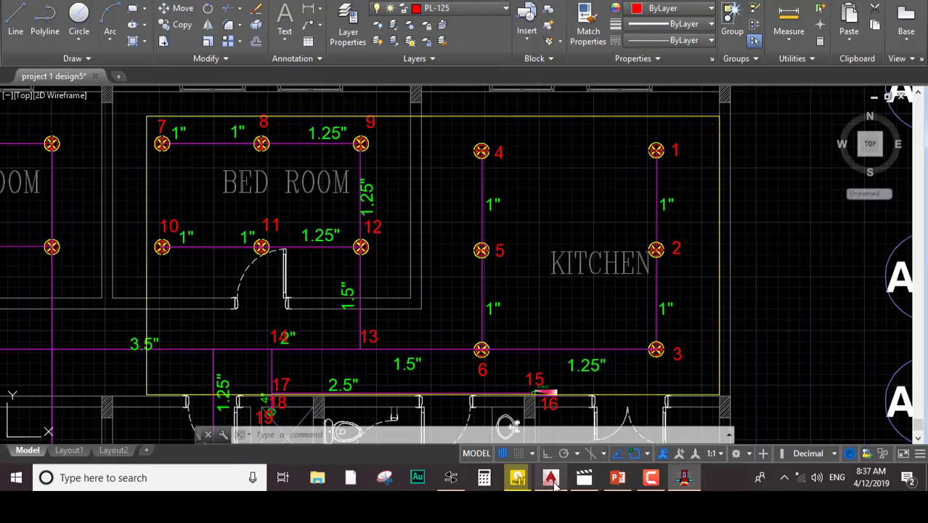
In the AutoCAD layout, move the node 14 label to the left, clear of the 2" pipe size label
click(551, 477)
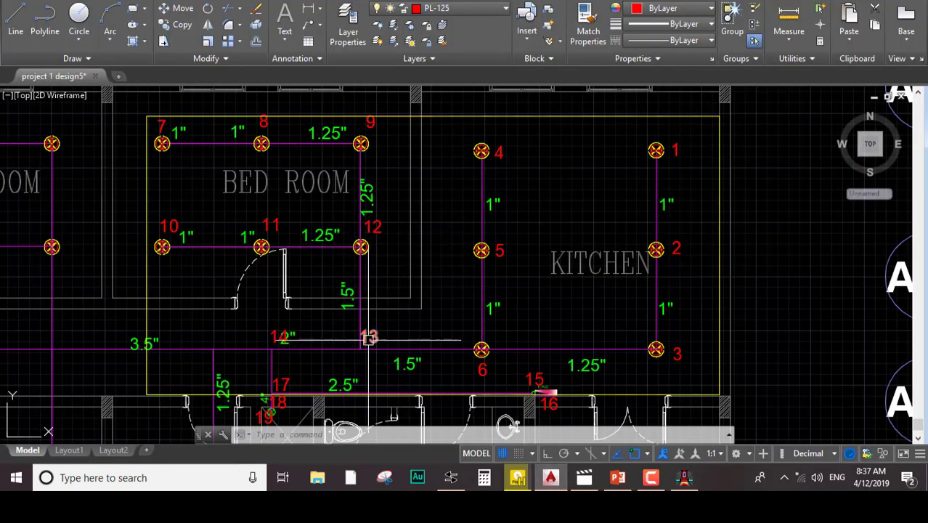
click(280, 338)
click(269, 341)
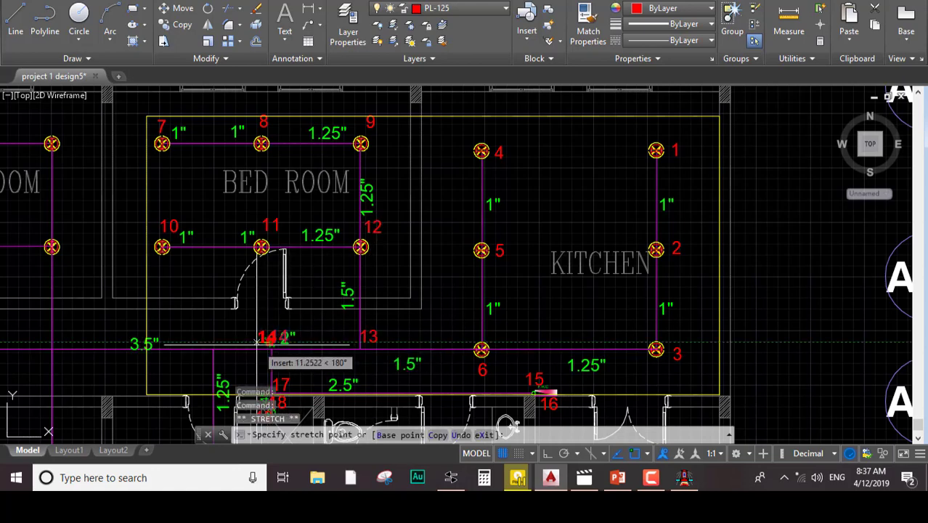
Switch back to the Elite pipe data and set the diameter of pipe 12–13 to 1.5 inch and of pipe 13–14 to 2 inch
click(684, 477)
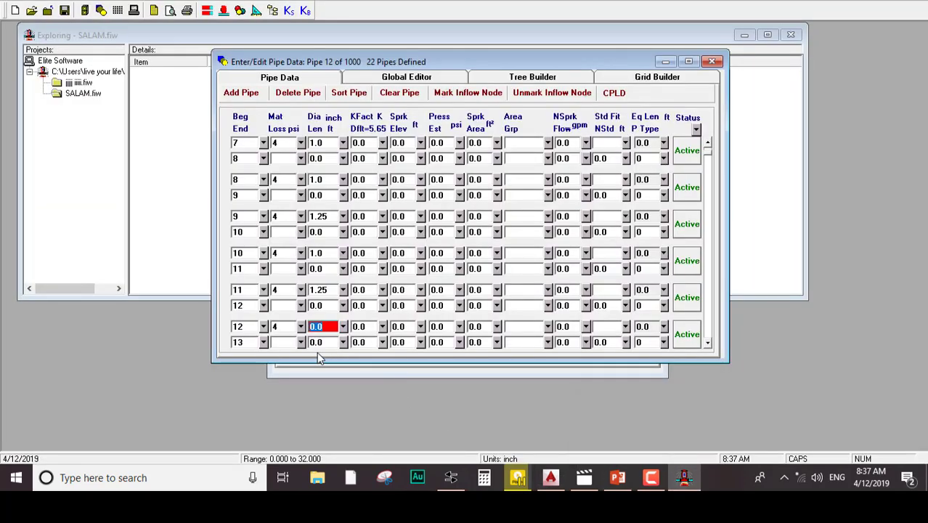
text(1.5)
key(Return)
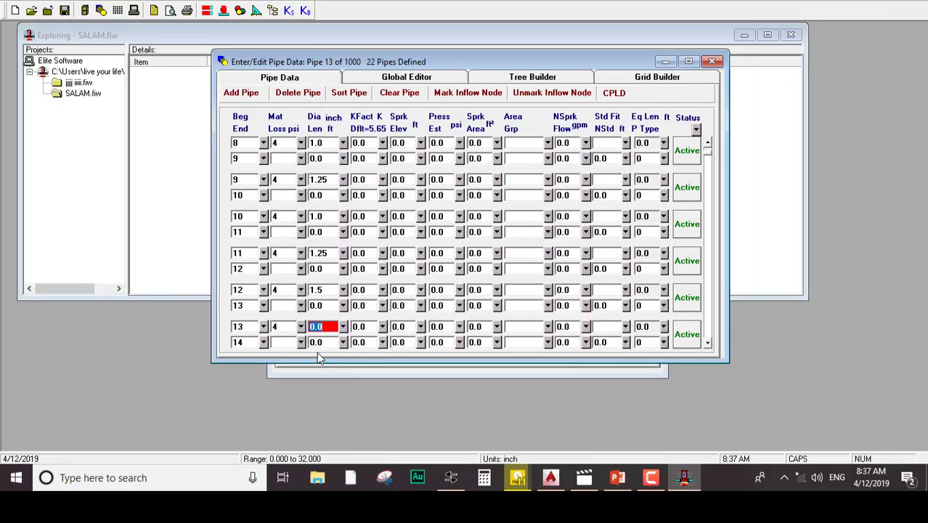
text(2)
key(Return)
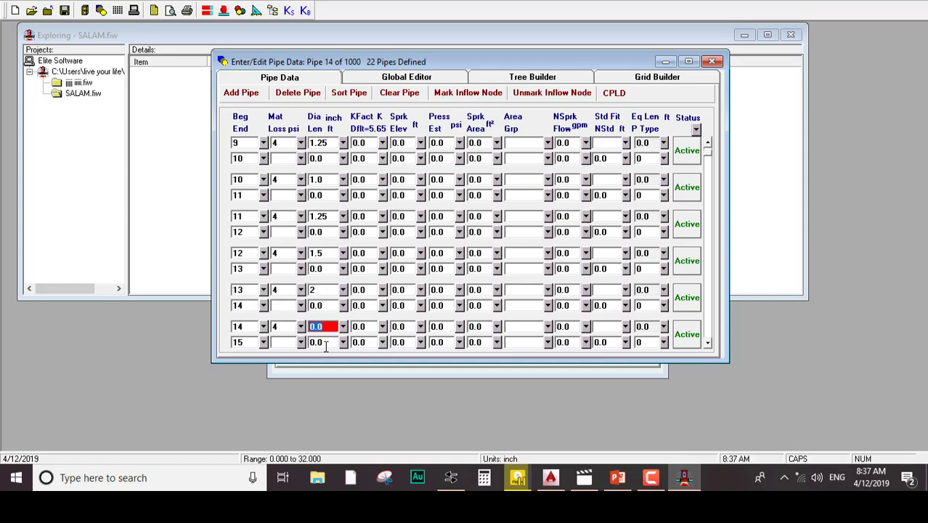
Examine the AutoCAD layout around nodes 14 to 16, then set the diameter of pipe 14–15 to 2.5 inch in the Elite pipe data
click(550, 477)
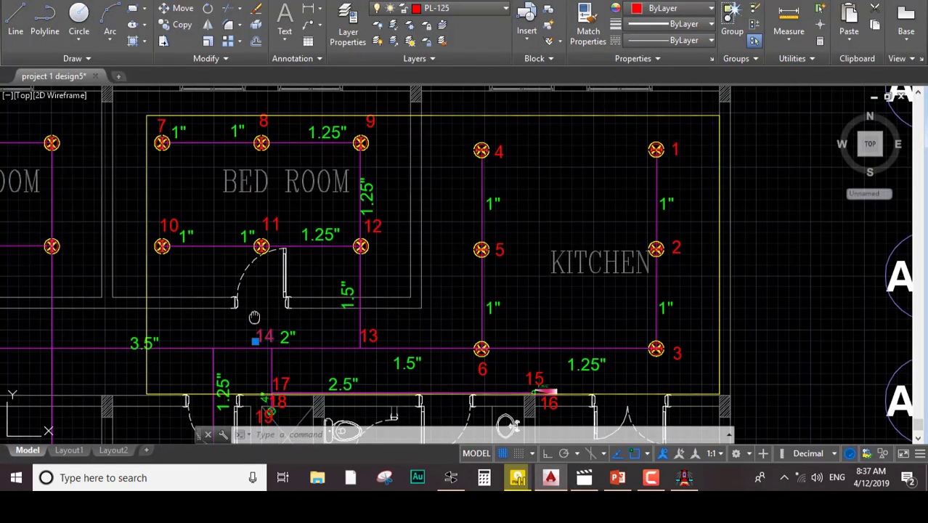
middle_drag(257, 335, 271, 257)
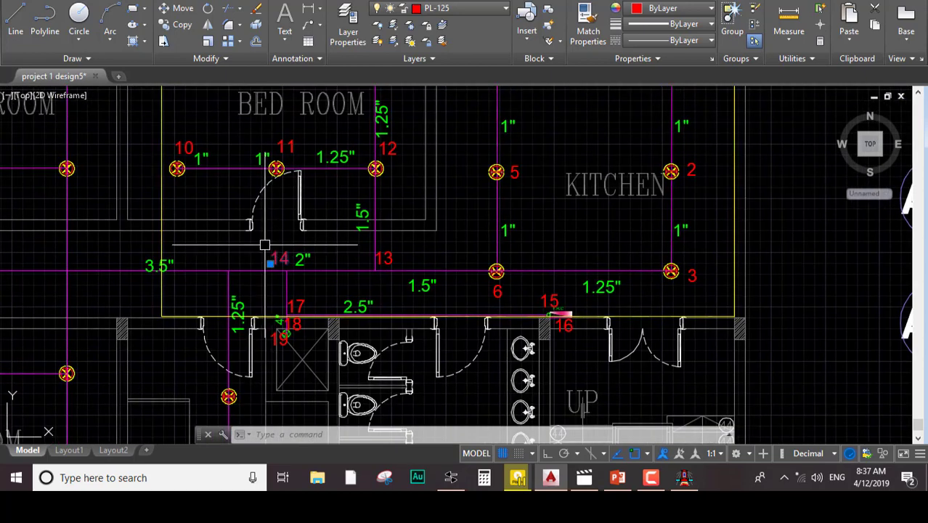
click(271, 262)
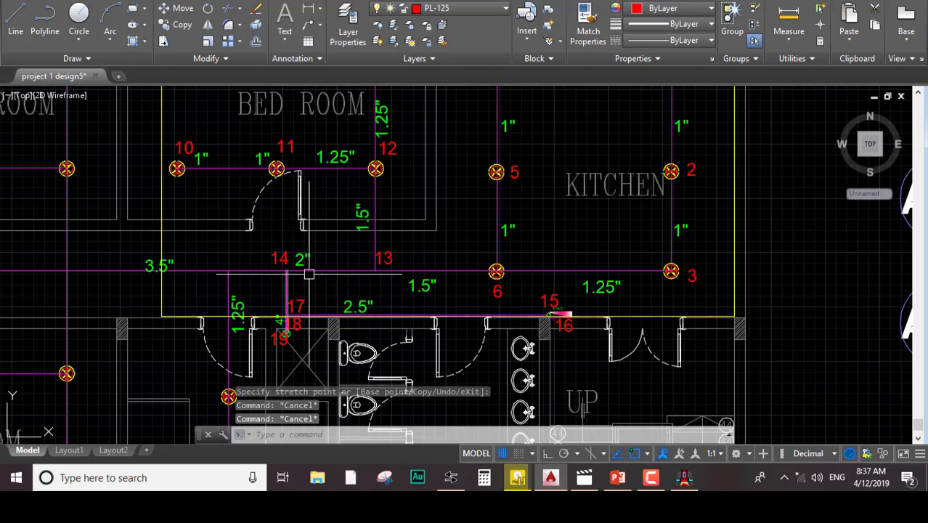
scroll(566, 316, up, 5)
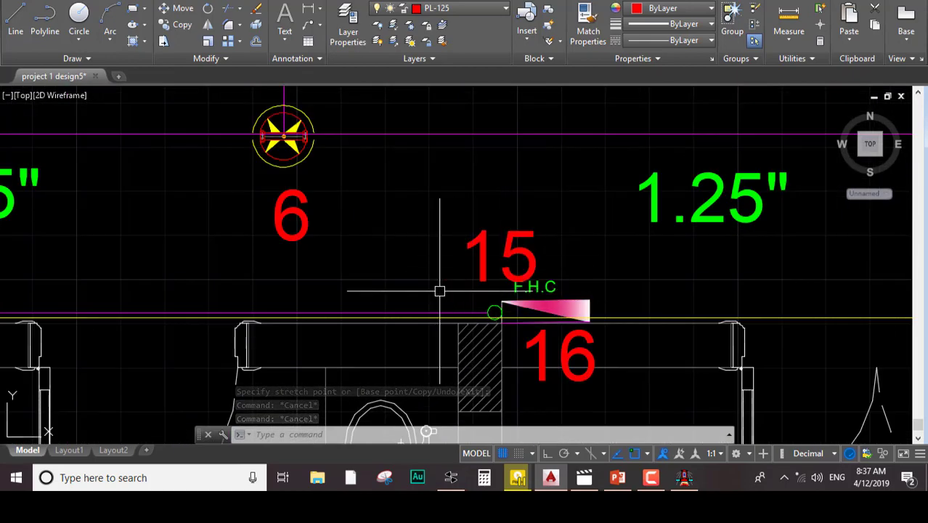
middle_drag(287, 225, 473, 218)
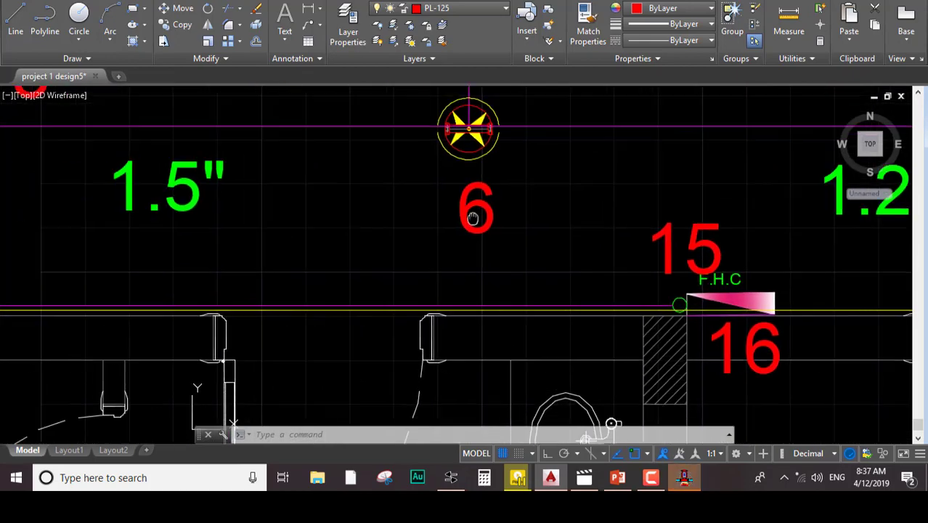
scroll(362, 231, down, 4)
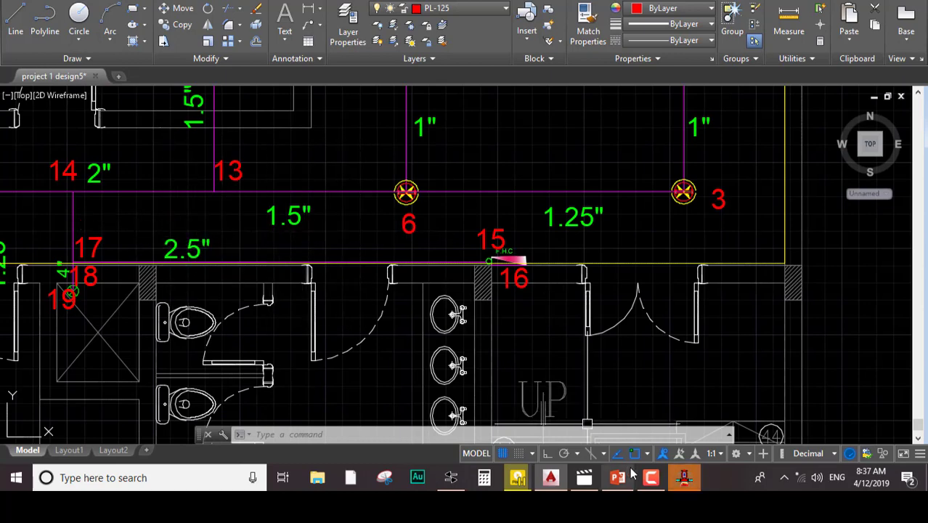
click(551, 477)
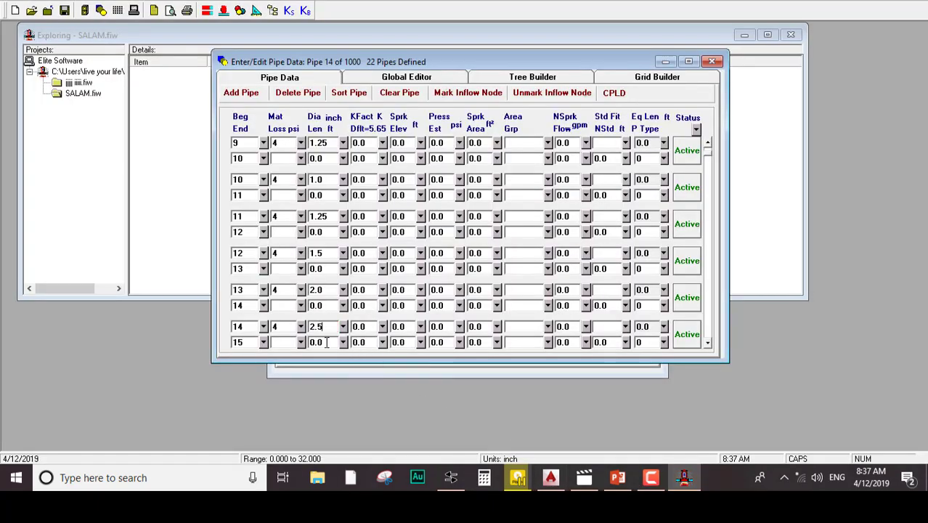
key(Return)
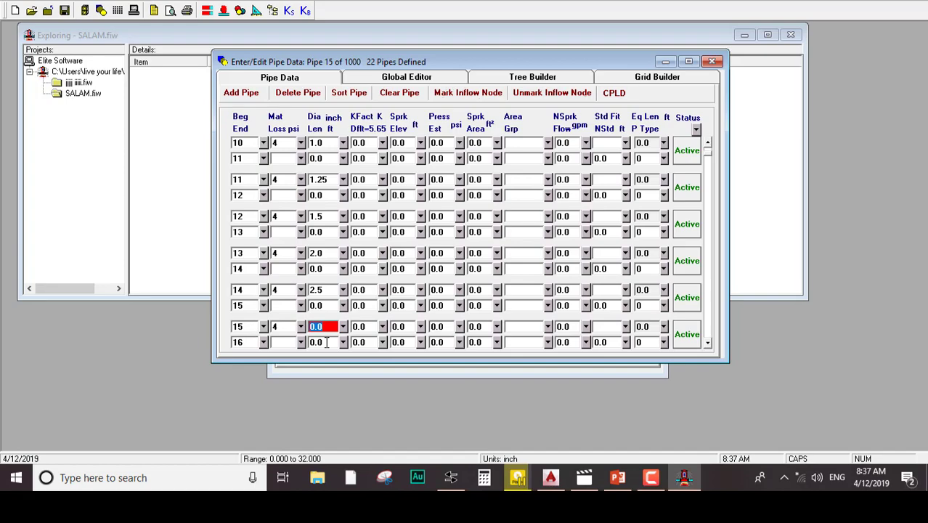
Check the line between nodes 15 and 17 in AutoCAD and set the diameter of pipe 15–16 to 2.5 inch in the Elite pipe data
click(552, 478)
middle_drag(129, 288, 251, 268)
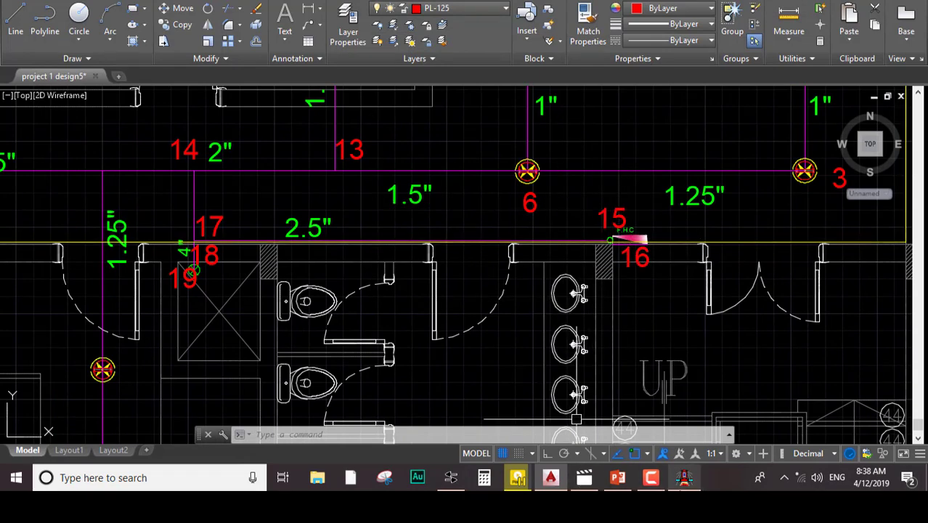
click(685, 478)
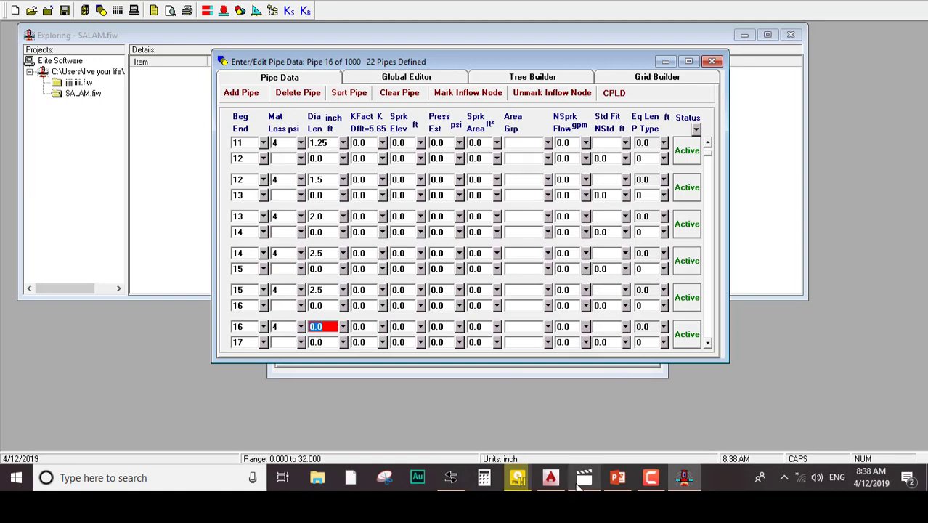
Inspect the piping at nodes 17 to 19 in AutoCAD and set the diameter of pipe 16–17 to 2.5 inch in the Elite pipe data
click(550, 477)
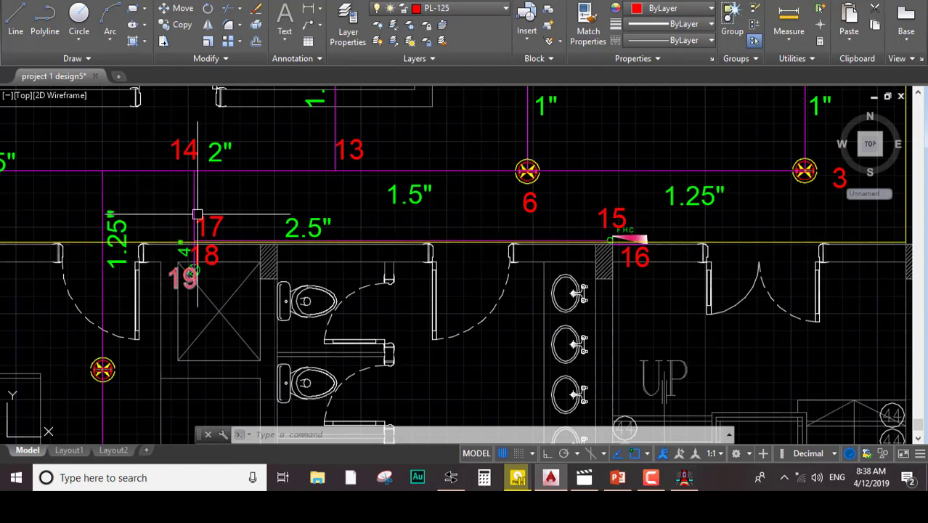
scroll(189, 283, up, 3)
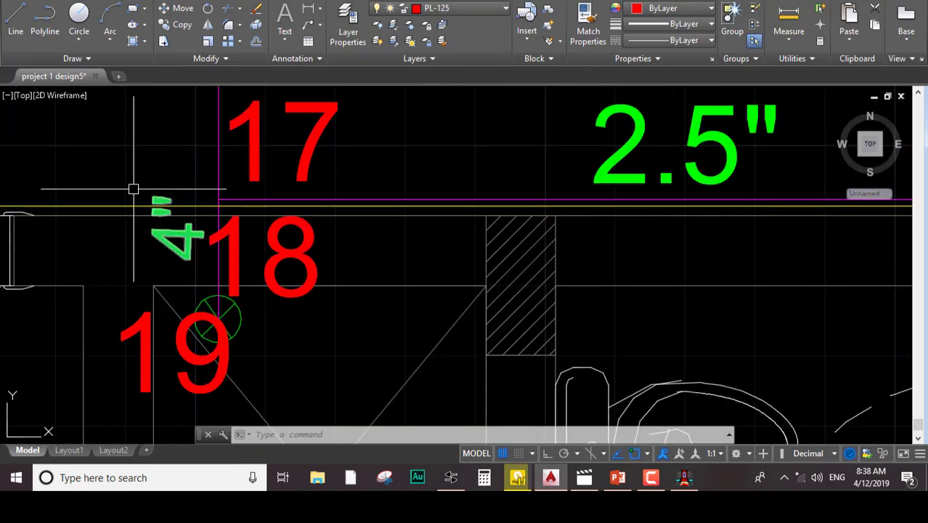
scroll(274, 290, down, 2)
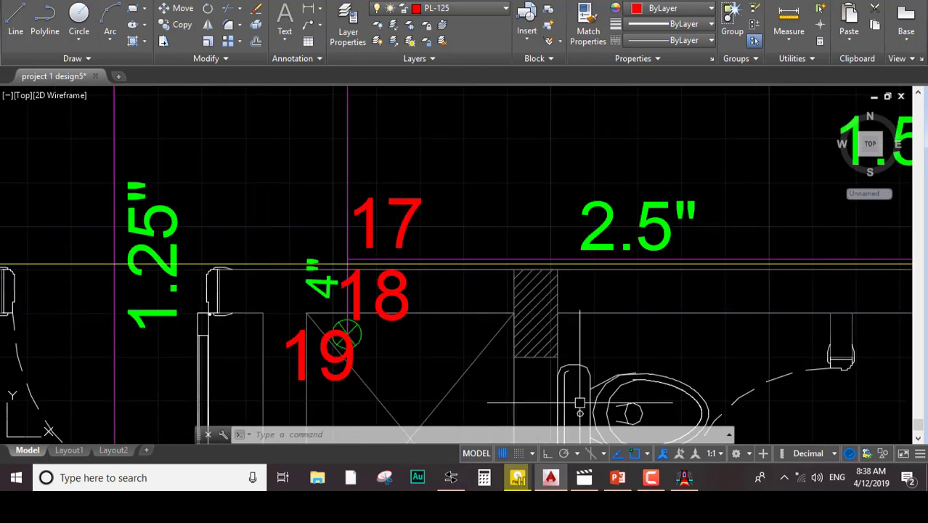
click(684, 477)
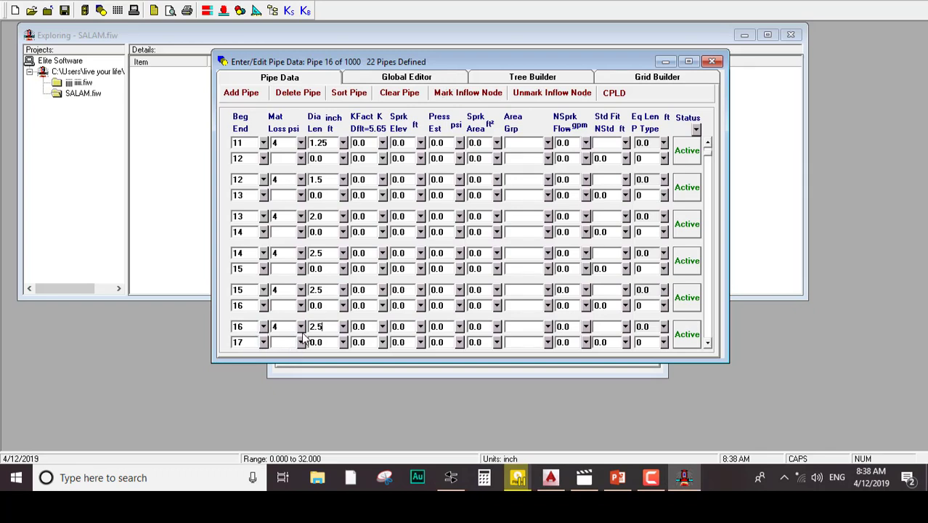
Set the diameter of pipe 17–18 to 4 inch, then switch to the AutoCAD layout at nodes 17 to 19
key(Return)
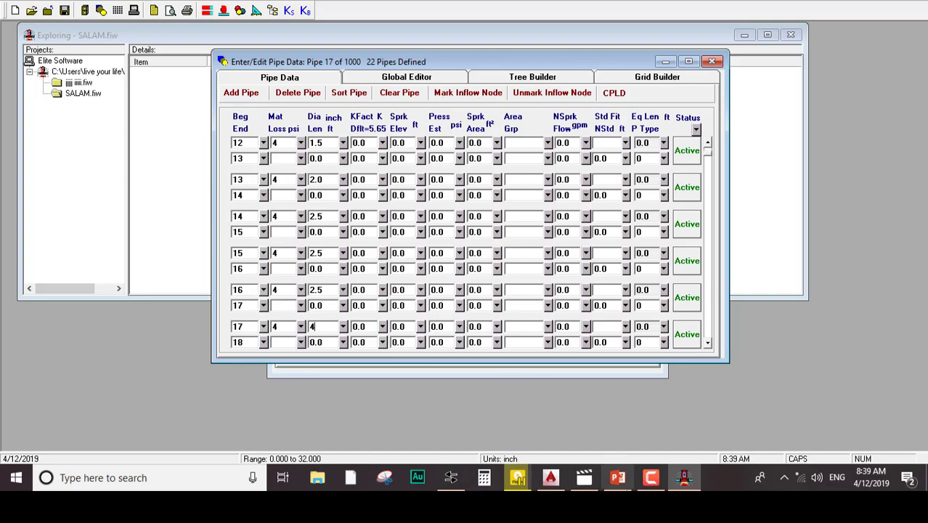
click(683, 477)
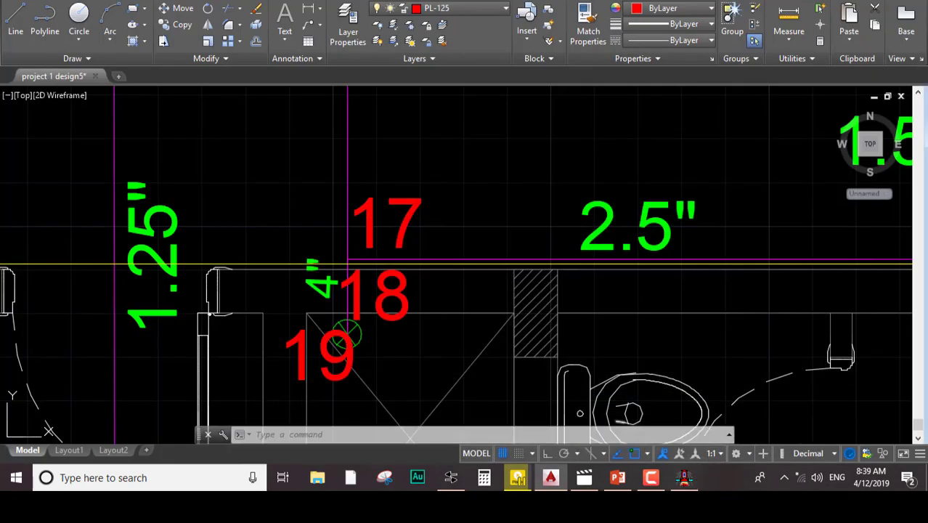
scroll(258, 263, up, 4)
scroll(299, 251, down, 4)
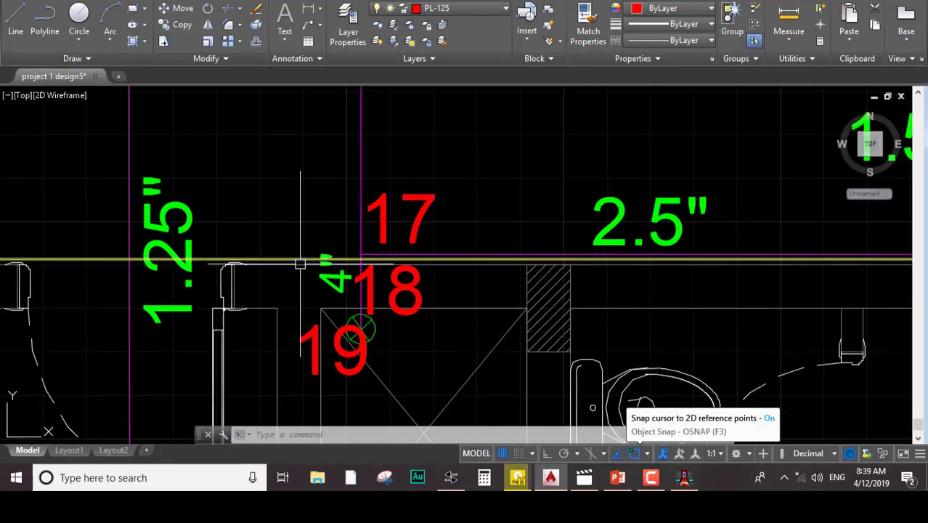
Move the node labels 17, 18 and 19 away from the riser and piping so they stand clear of each other
click(374, 224)
click(361, 242)
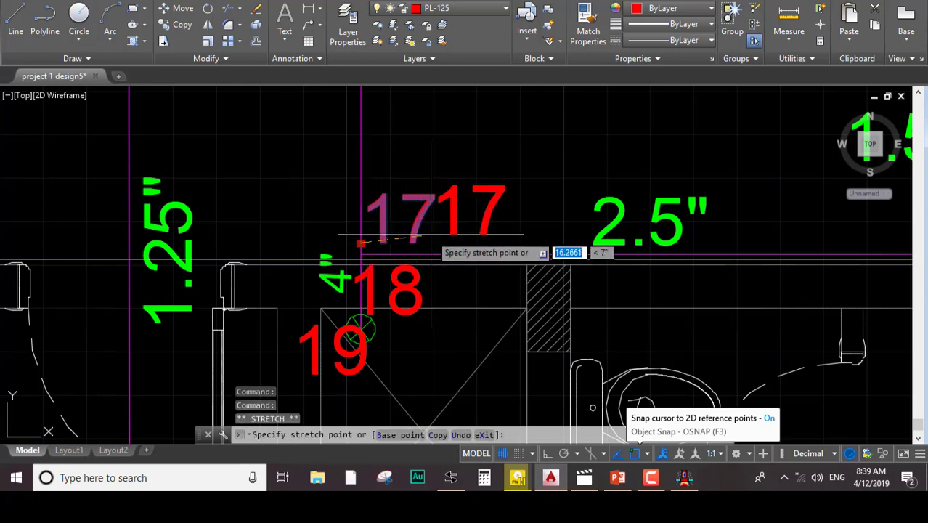
key(Escape)
key(Escape)
click(369, 301)
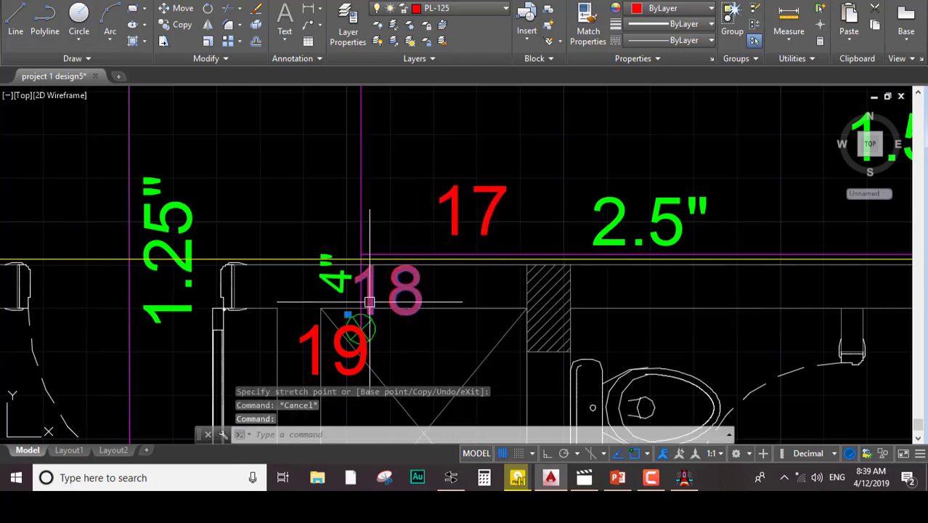
click(348, 315)
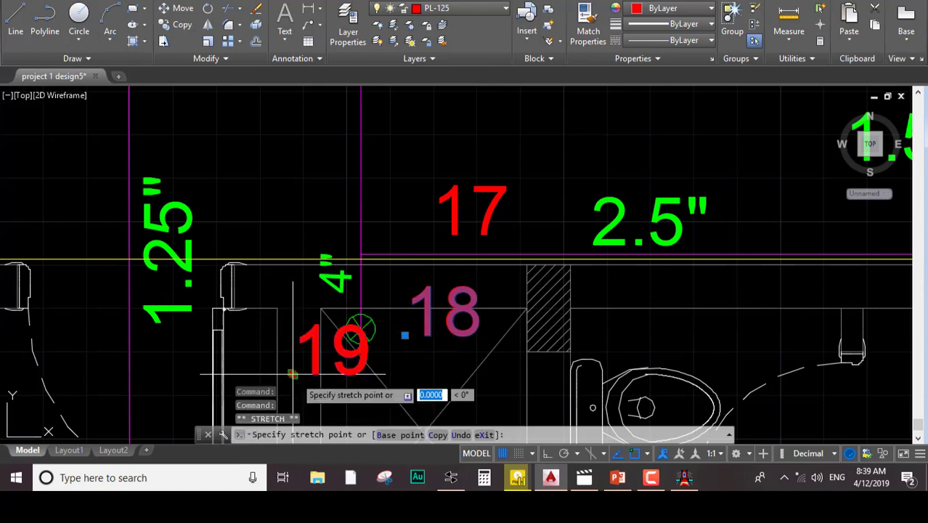
key(Escape)
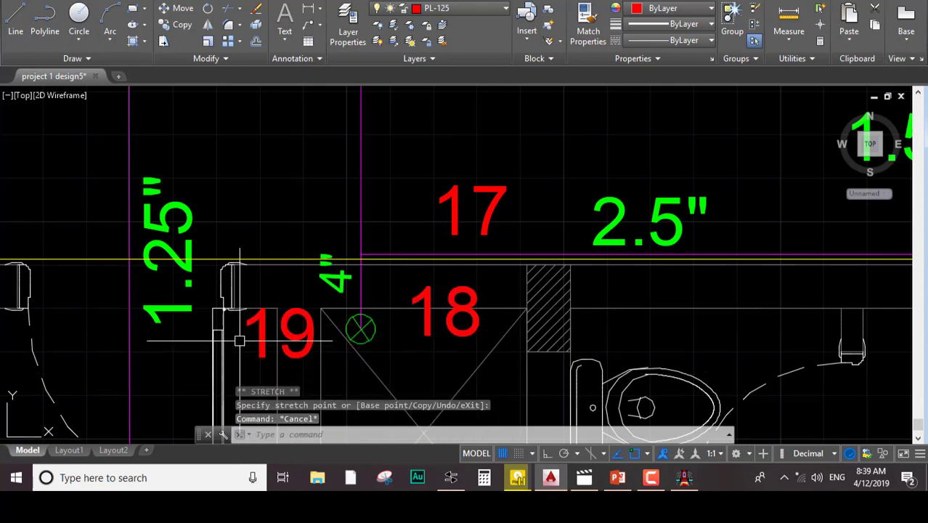
Examine the corridor main and the 4" riser piping around nodes 14 to 19 in the AutoCAD layout
scroll(357, 249, down, 5)
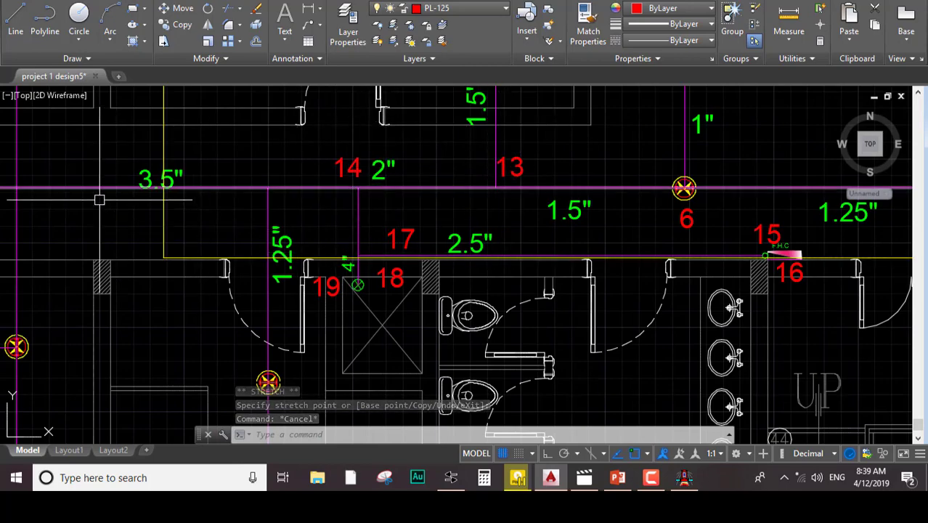
middle_drag(44, 185, 182, 214)
scroll(175, 196, down, 4)
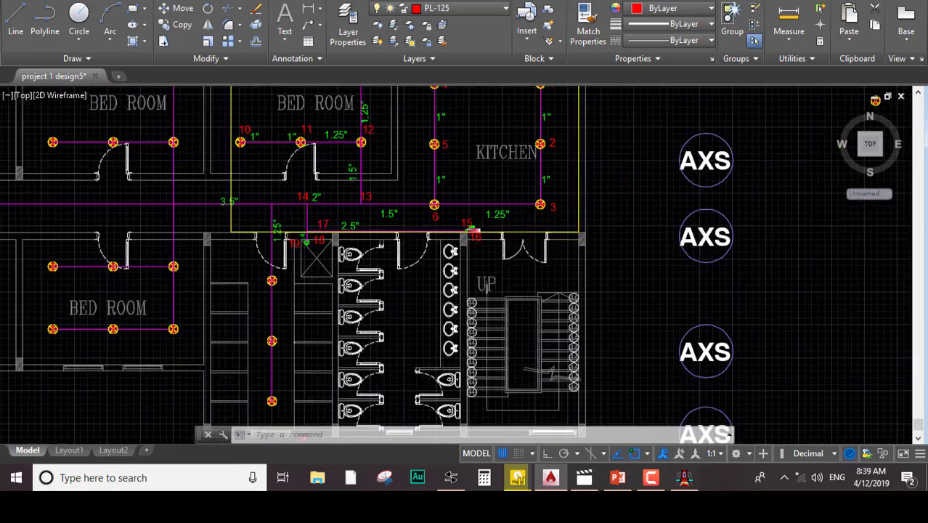
scroll(182, 186, down, 3)
middle_drag(131, 186, 368, 199)
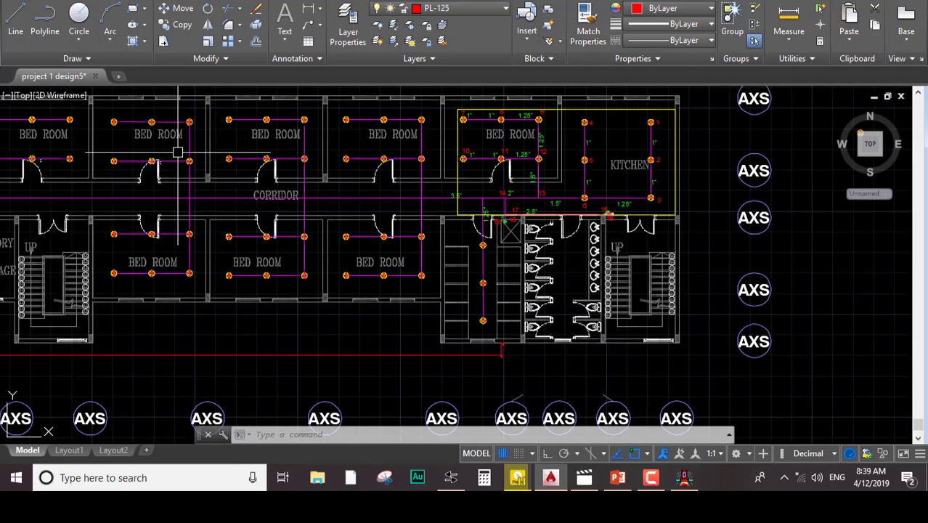
middle_drag(379, 207, 204, 212)
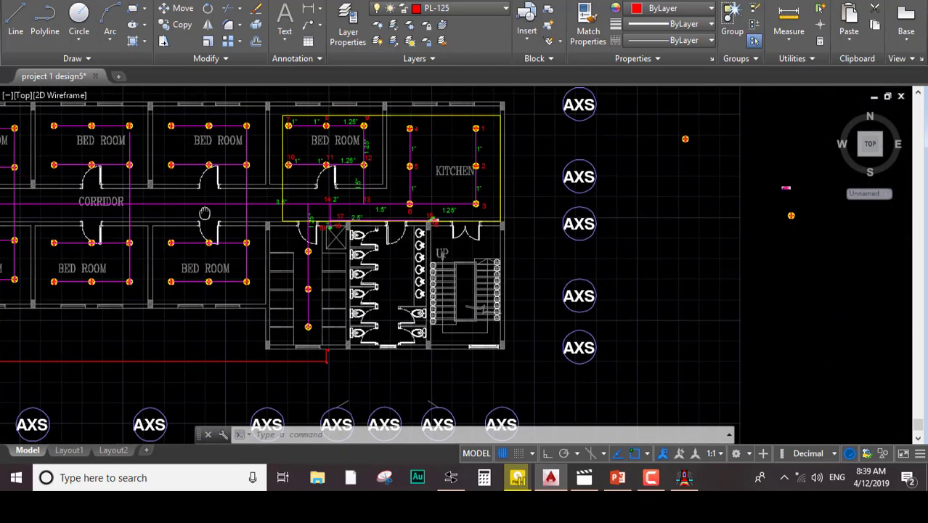
scroll(340, 198, up, 4)
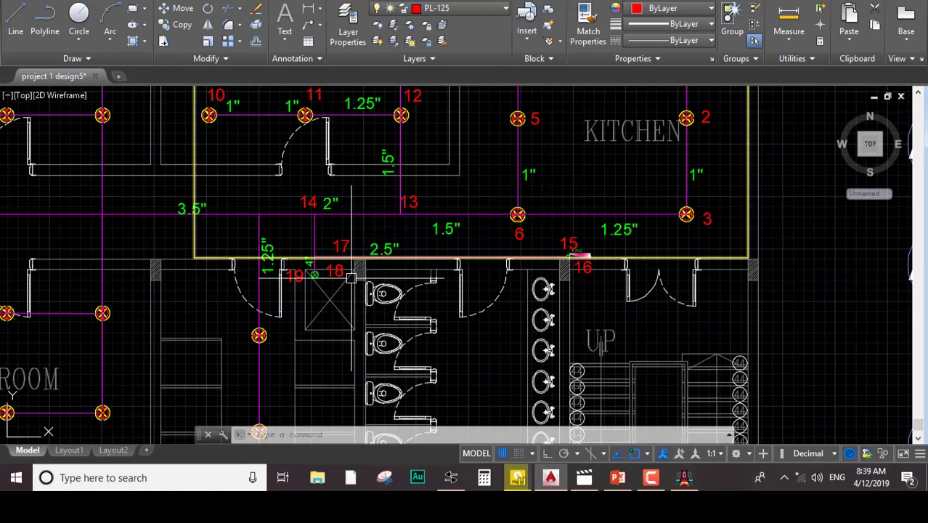
scroll(315, 259, up, 8)
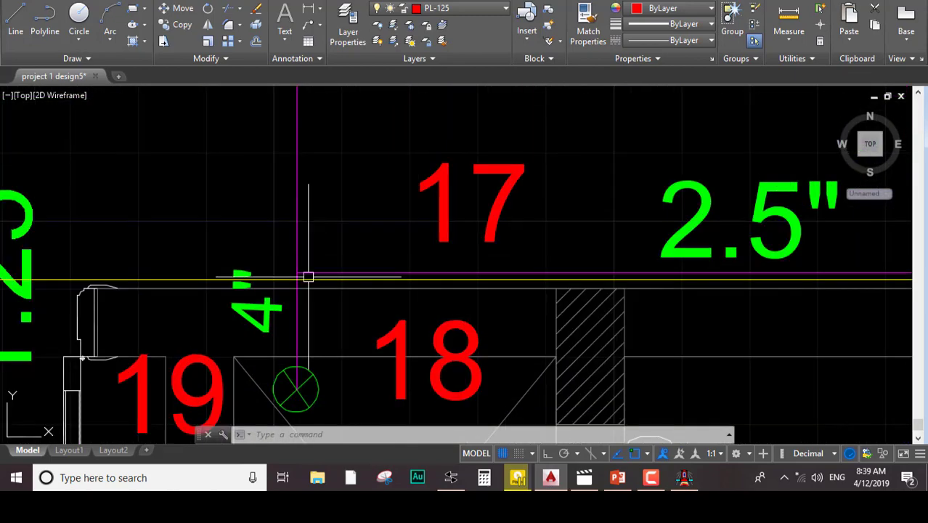
scroll(282, 326, down, 2)
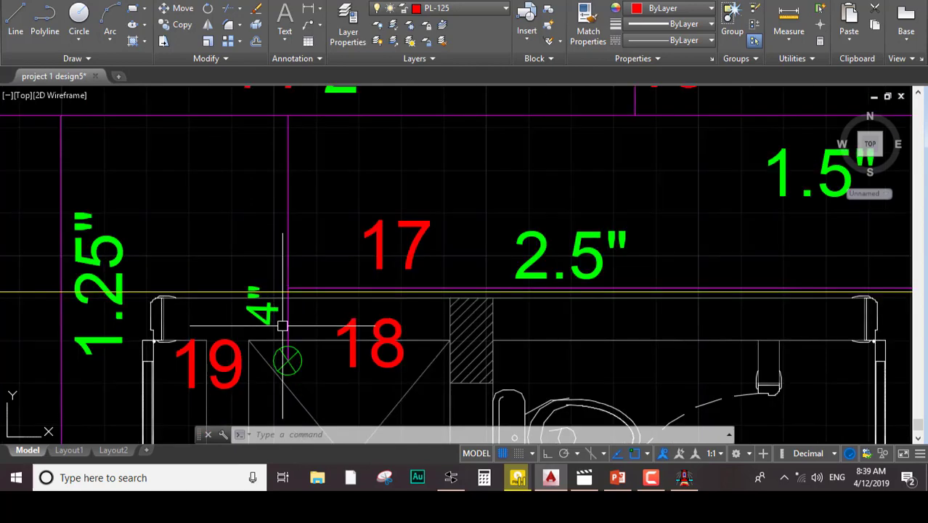
scroll(283, 326, down, 1)
scroll(306, 265, up, 1)
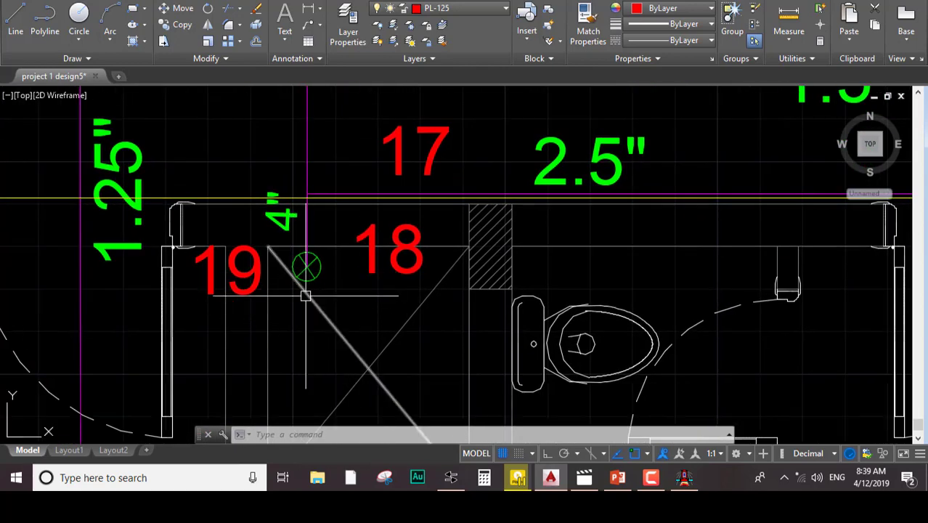
scroll(306, 263, down, 2)
scroll(306, 263, up, 2)
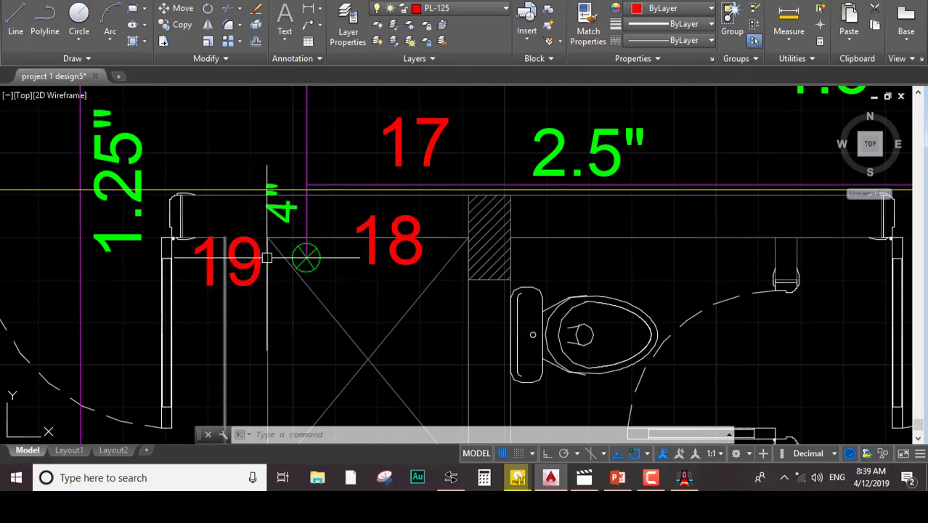
scroll(267, 257, down, 2)
Switch to the Elite pipe data and set the diameter of every pipe from 18–19 through 22–23 to 4 inch
click(683, 477)
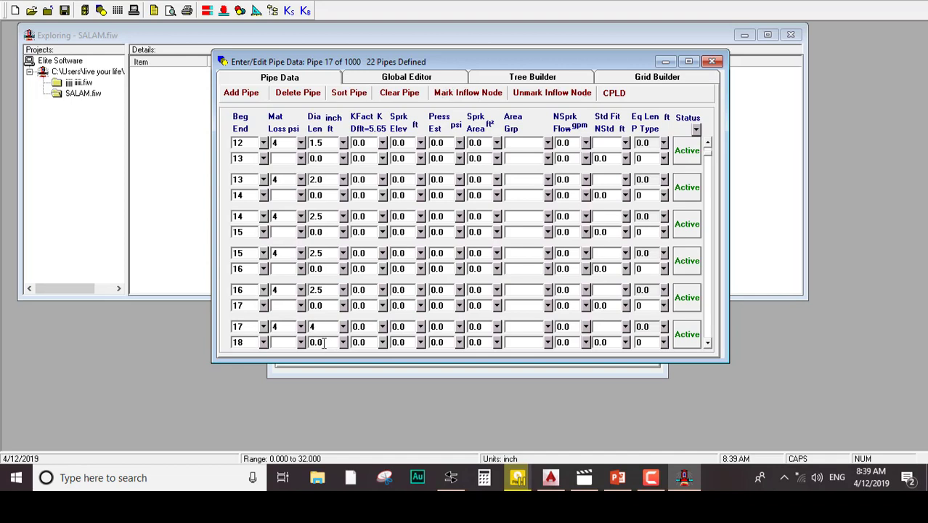
key(Return)
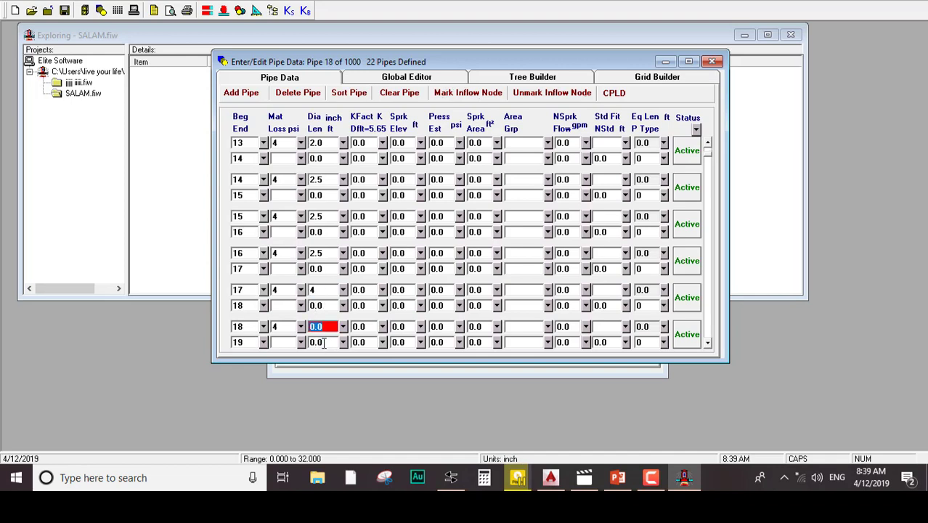
text(4)
key(Return)
text(4)
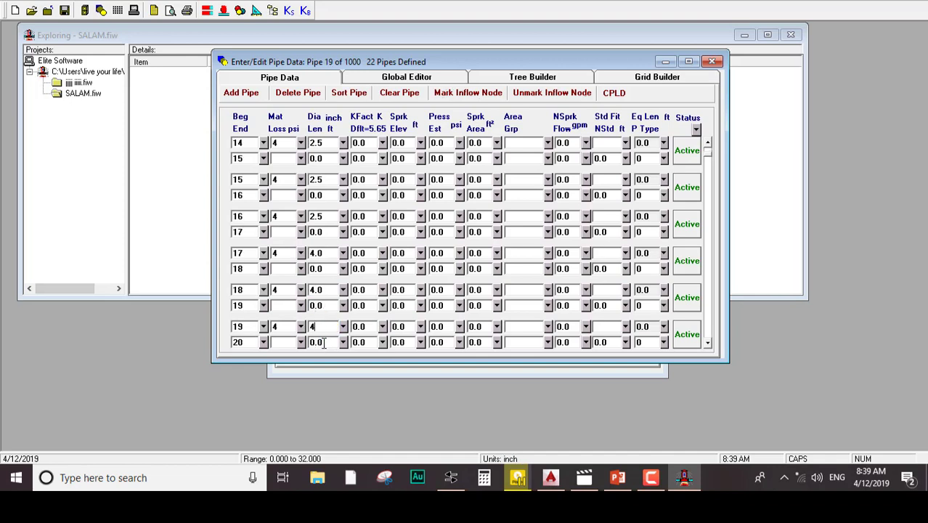
key(Return)
text(4)
key(Return)
text(4)
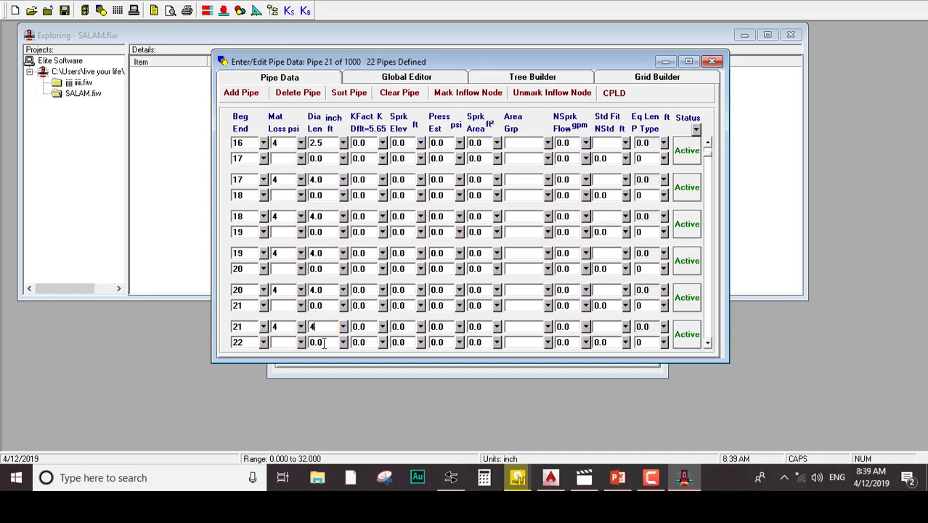
click(324, 344)
key(Return)
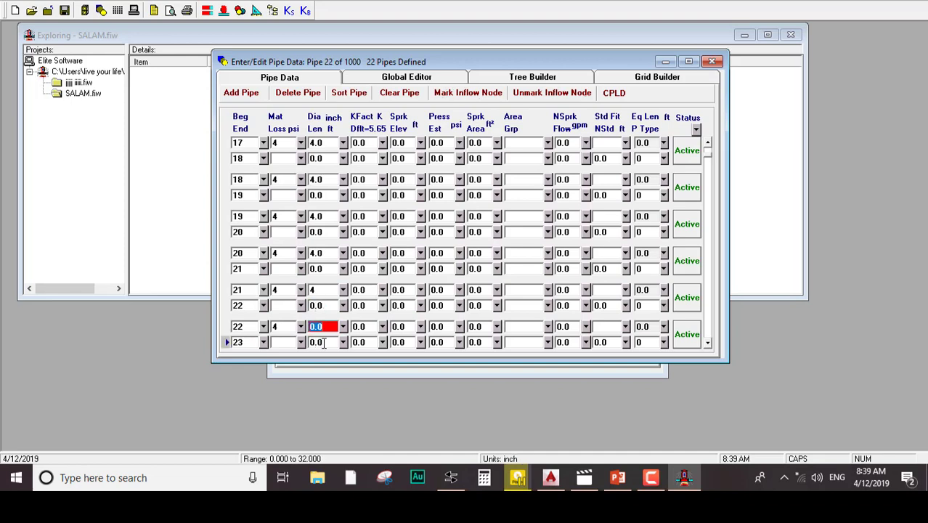
text(4)
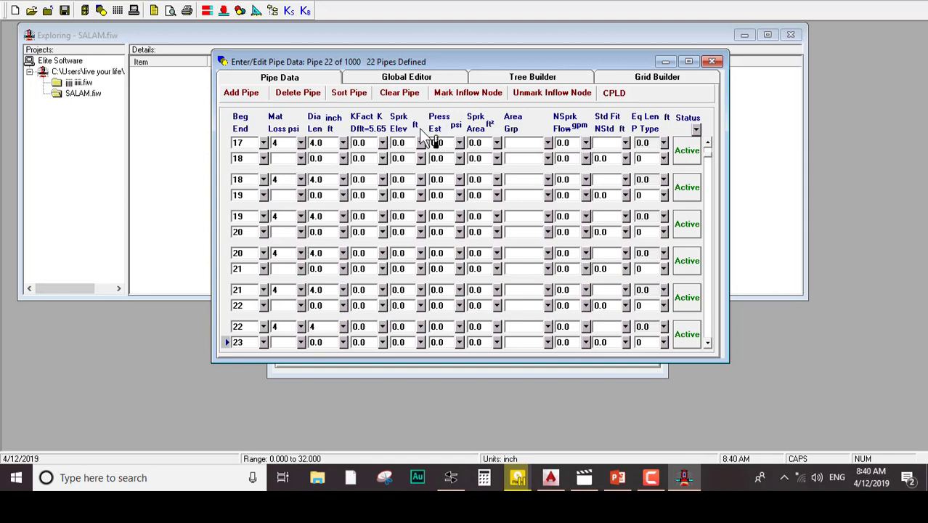
Save the project and return to the first pipe in the pipe data
click(65, 12)
drag(709, 151, 707, 145)
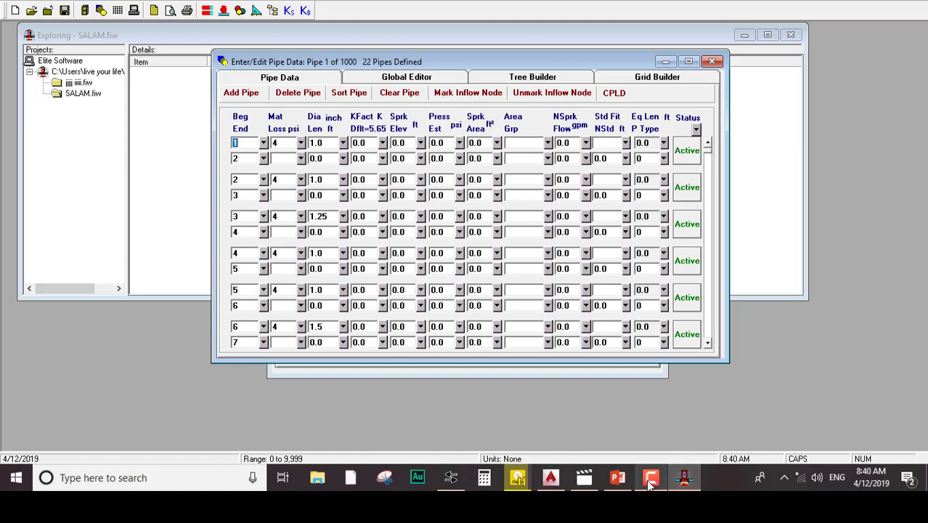
Switch to AutoCAD and add a linear dimension between sprinklers 1 and 2 in the kitchen, placed on the side facing sprinkler 4
mouse_move(623, 483)
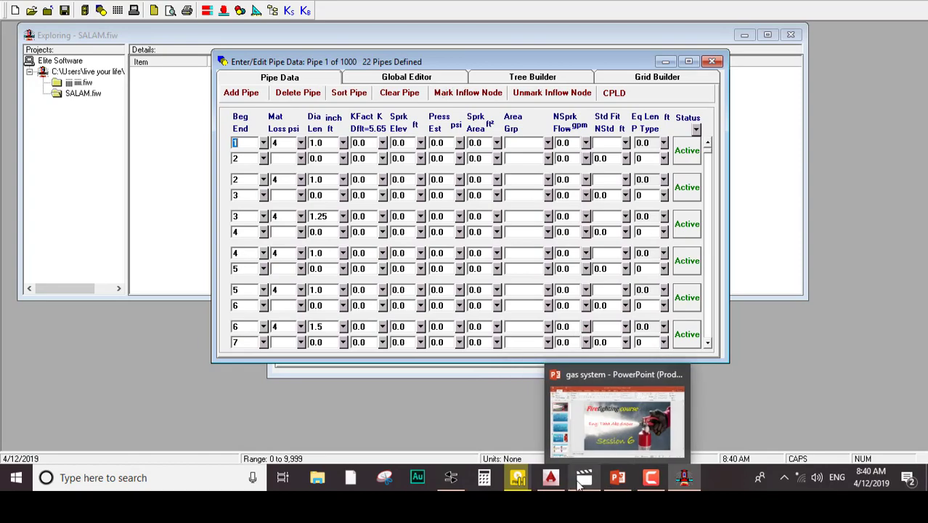
click(551, 480)
scroll(567, 247, down, 5)
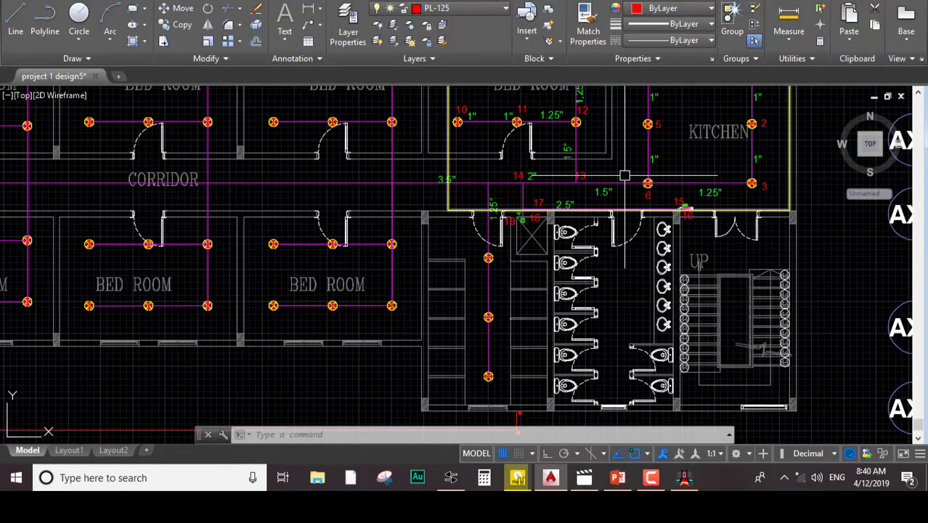
scroll(574, 244, up, 6)
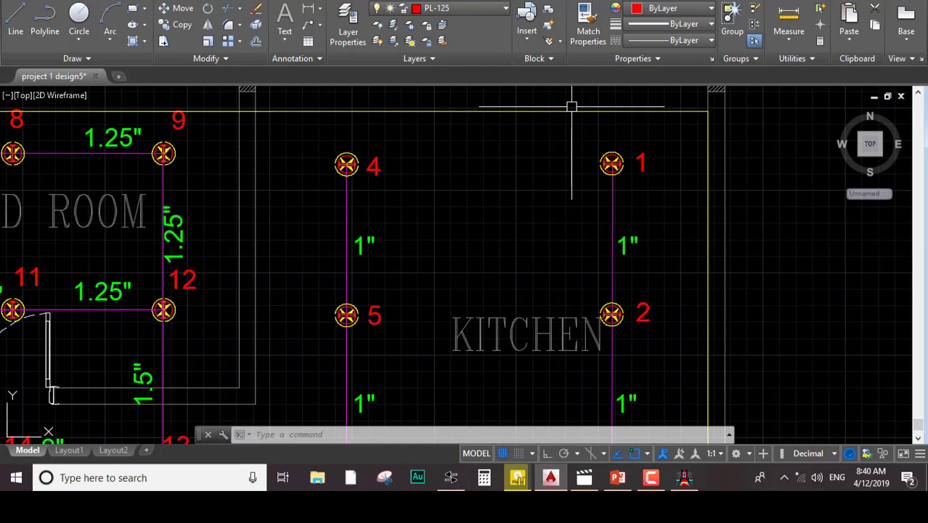
click(307, 10)
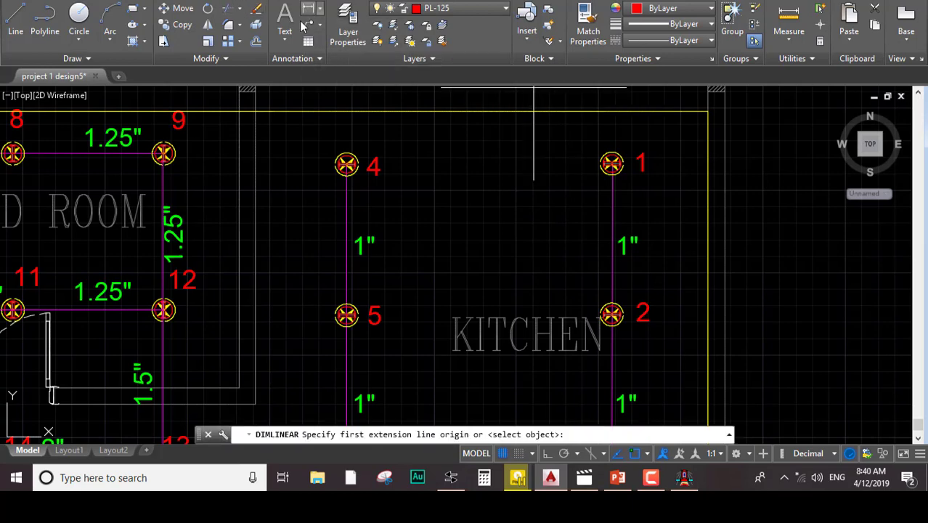
click(610, 164)
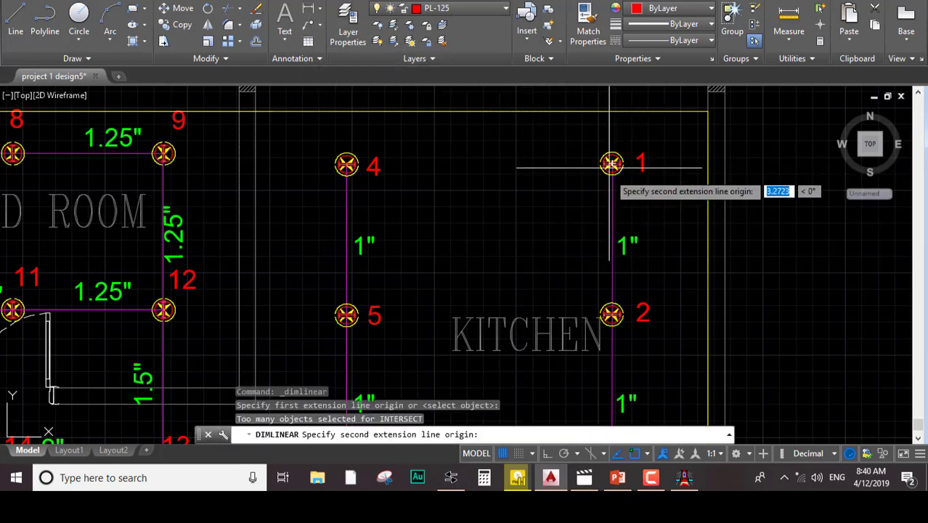
click(612, 314)
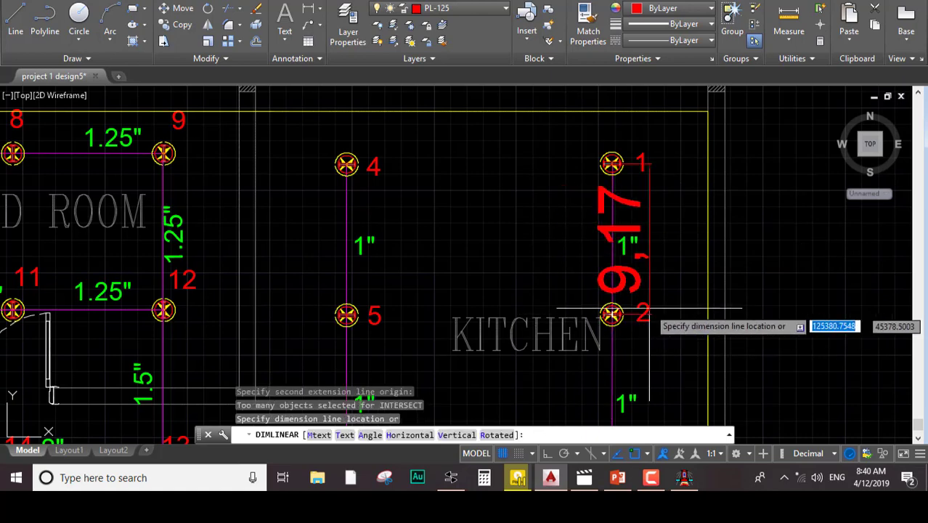
click(561, 291)
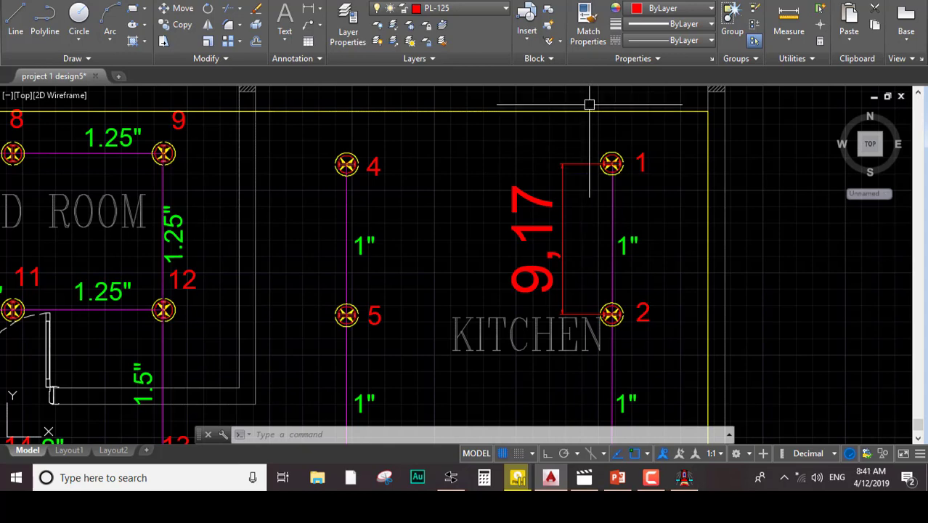
Switch back to the Elite pipe data and set the length of pipe 1–2 to 9.17 ft
click(683, 477)
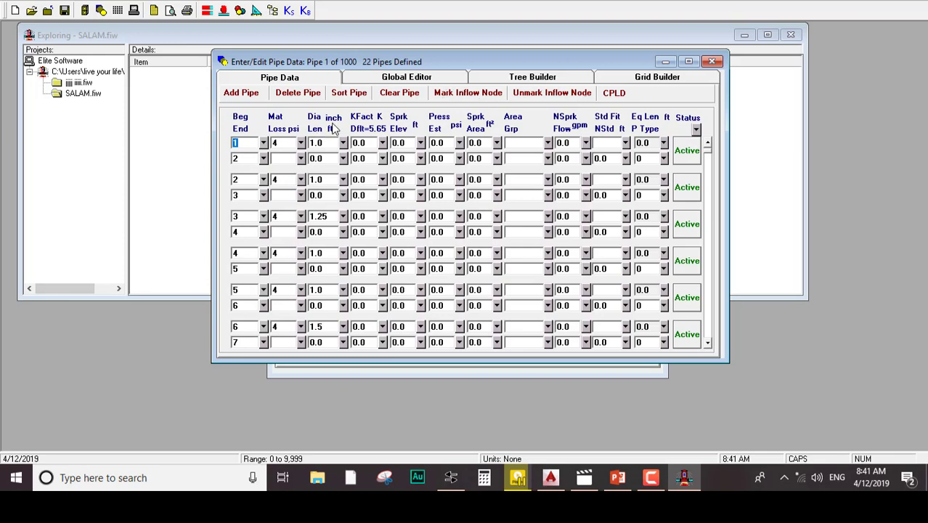
click(326, 161)
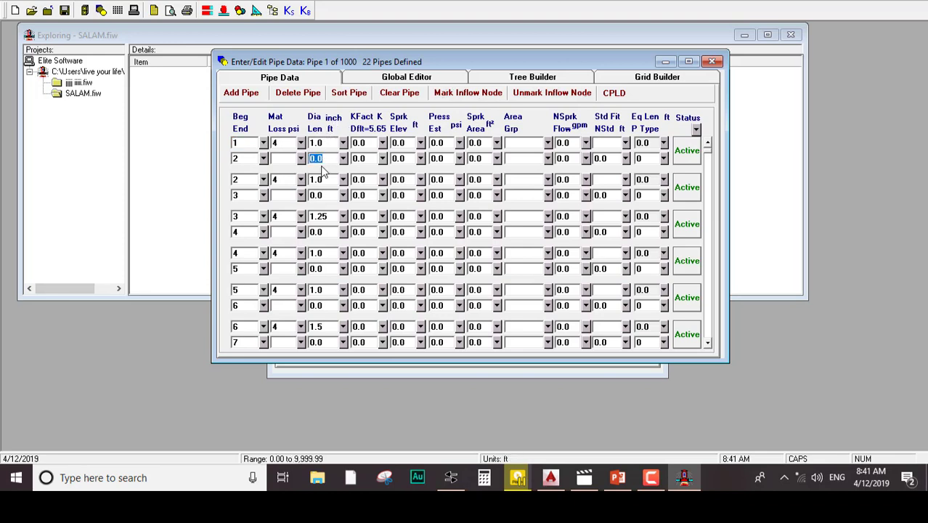
text(9)
Open the Convert utility and convert 9.17 feet to meters
click(450, 478)
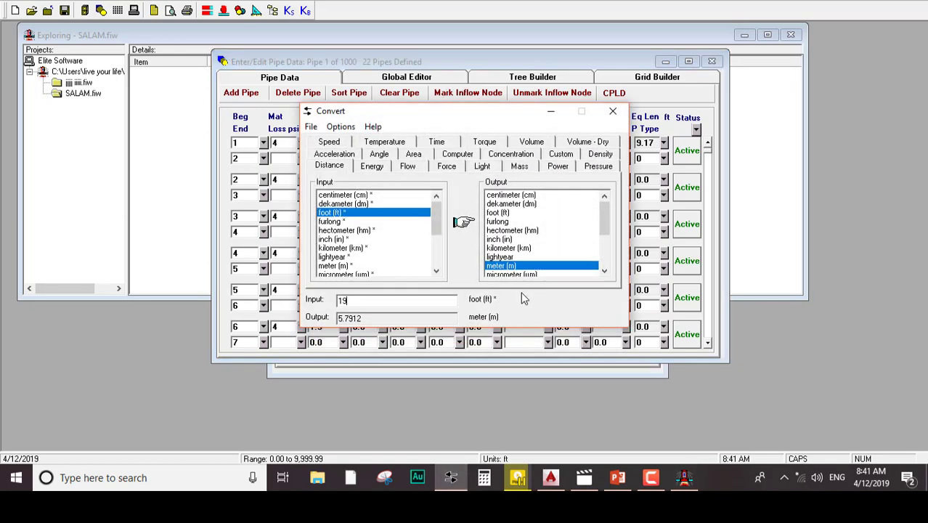
double_click(351, 303)
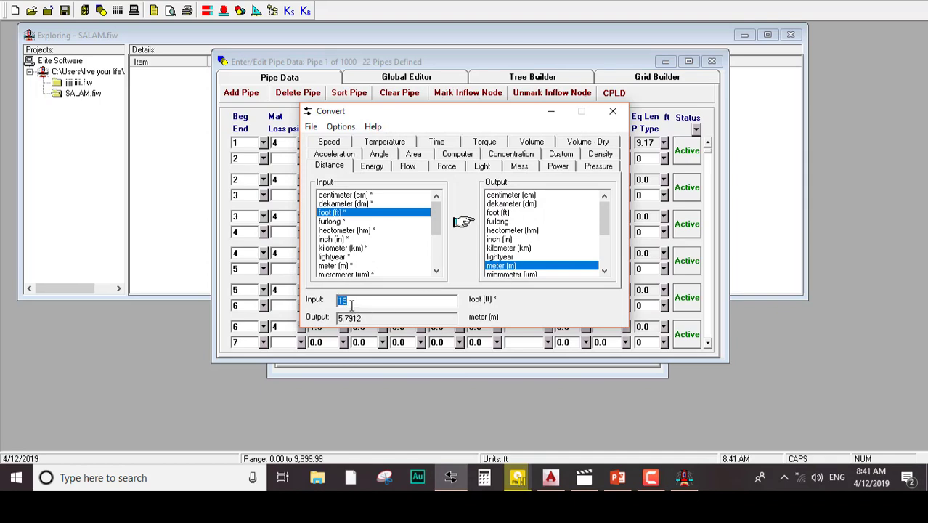
text(9.17)
double_click(354, 320)
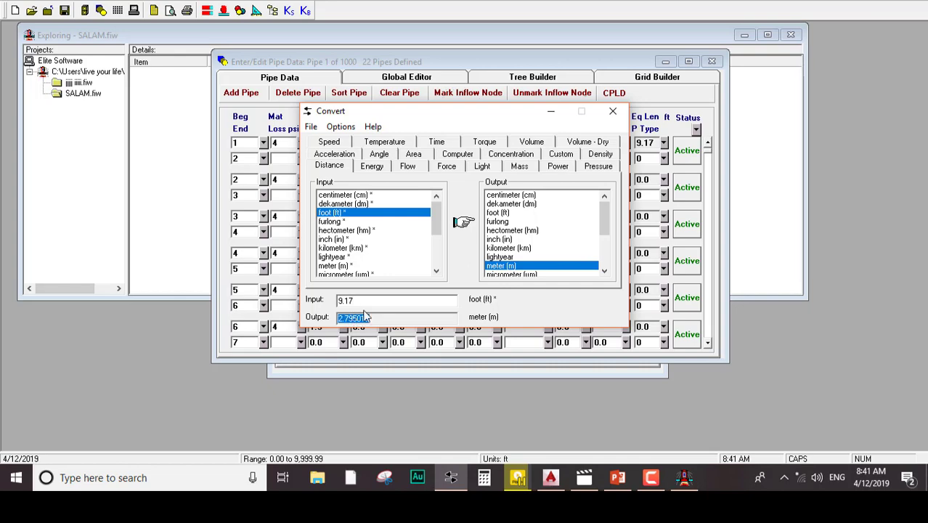
Minimize the Convert utility, convert the pipe length unit from feet to meters, and convert it back to feet
click(550, 111)
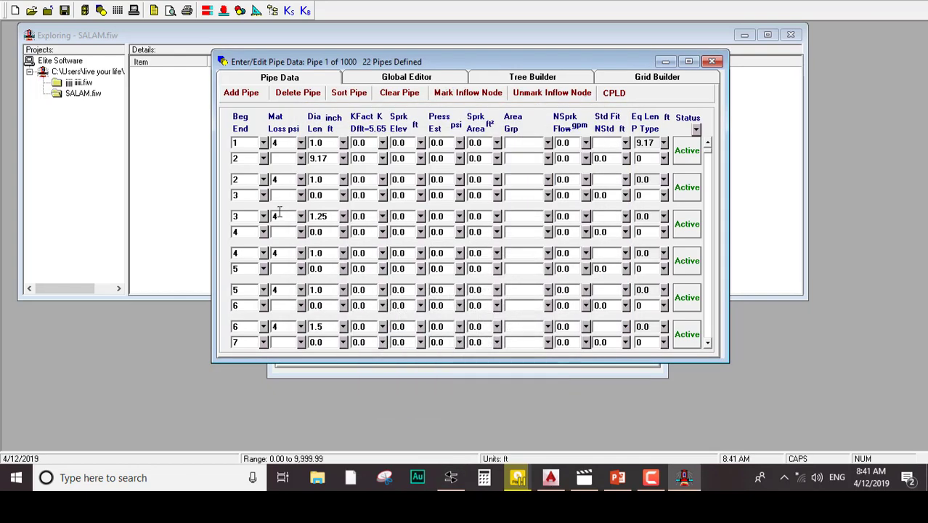
click(330, 131)
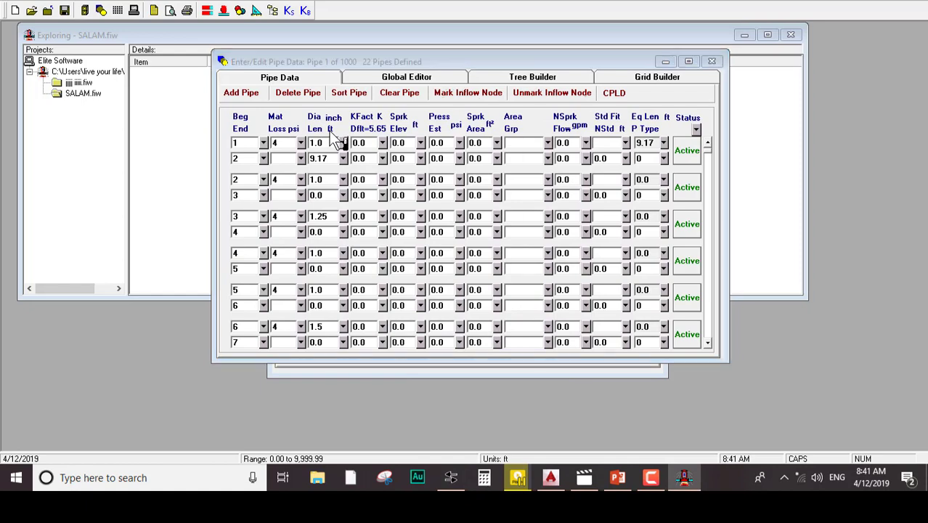
click(370, 210)
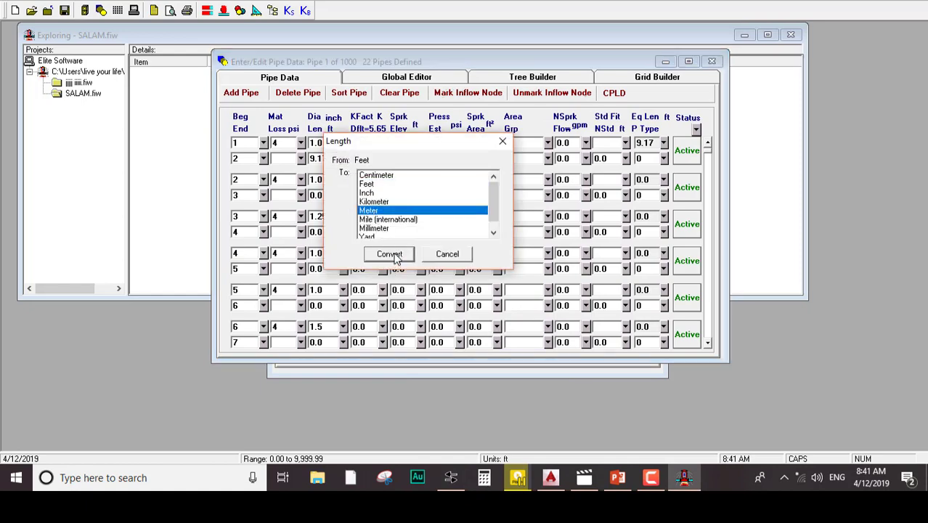
click(394, 254)
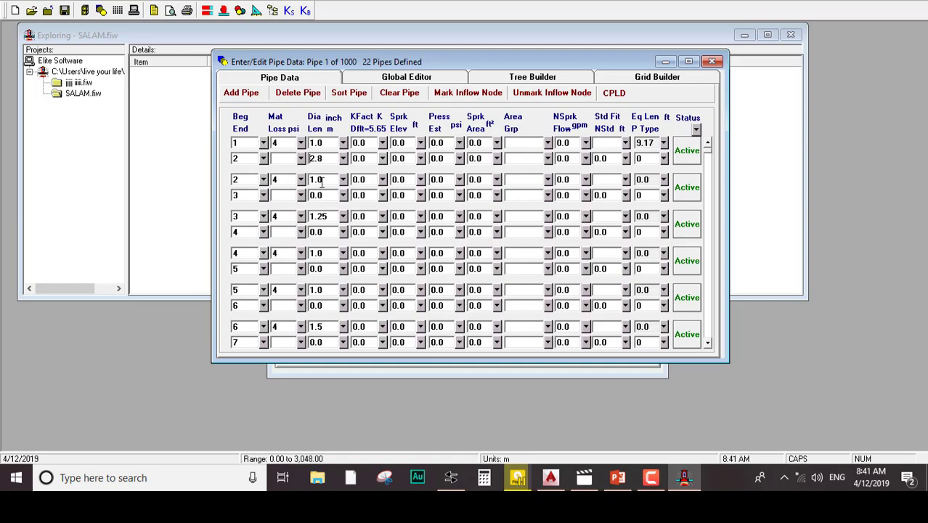
click(329, 129)
click(374, 185)
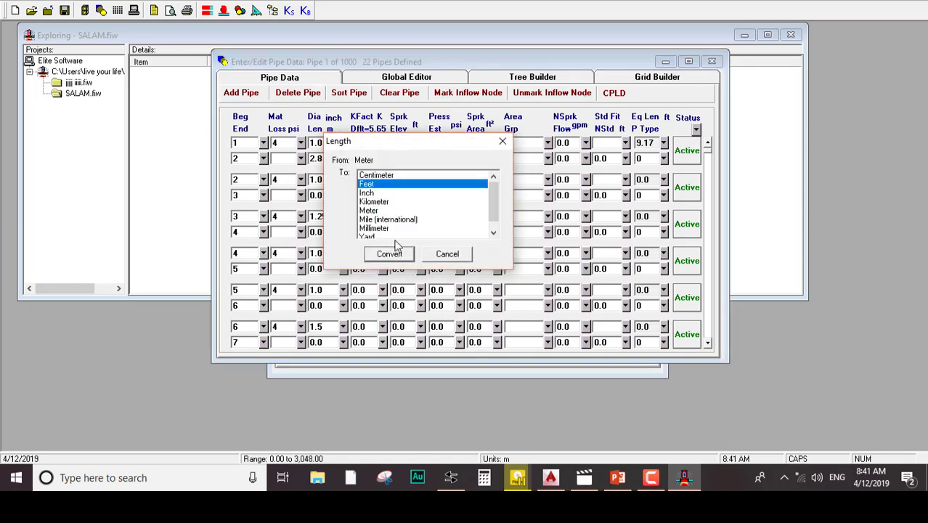
click(392, 253)
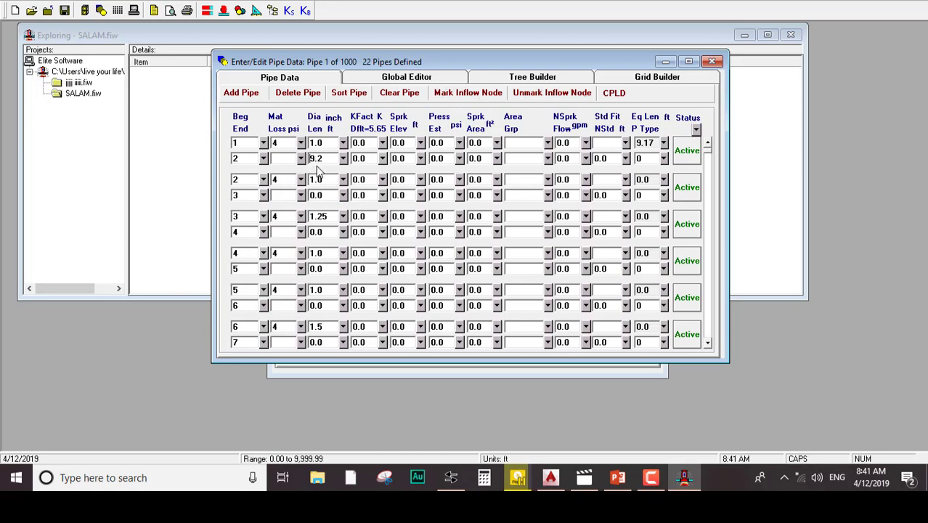
Repeat the pipe length unit conversion to meters and return the lengths to feet
click(330, 129)
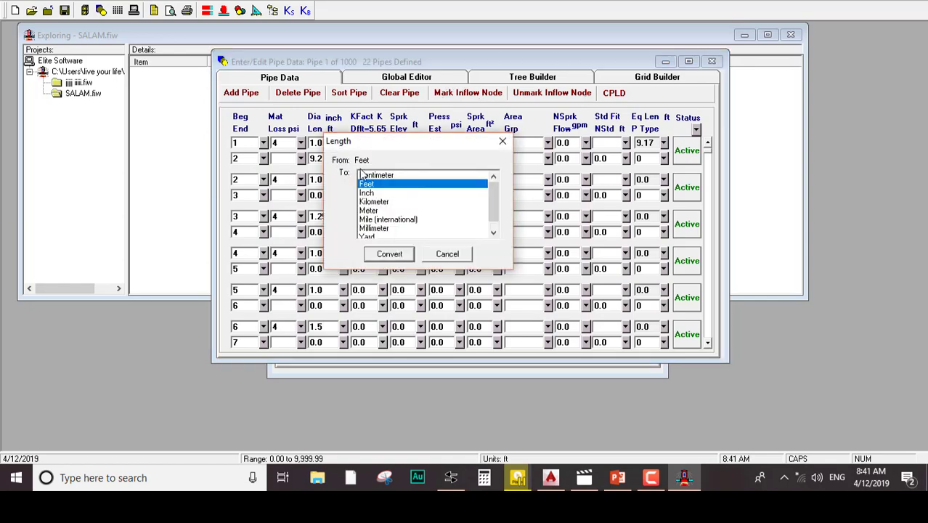
click(372, 211)
click(401, 253)
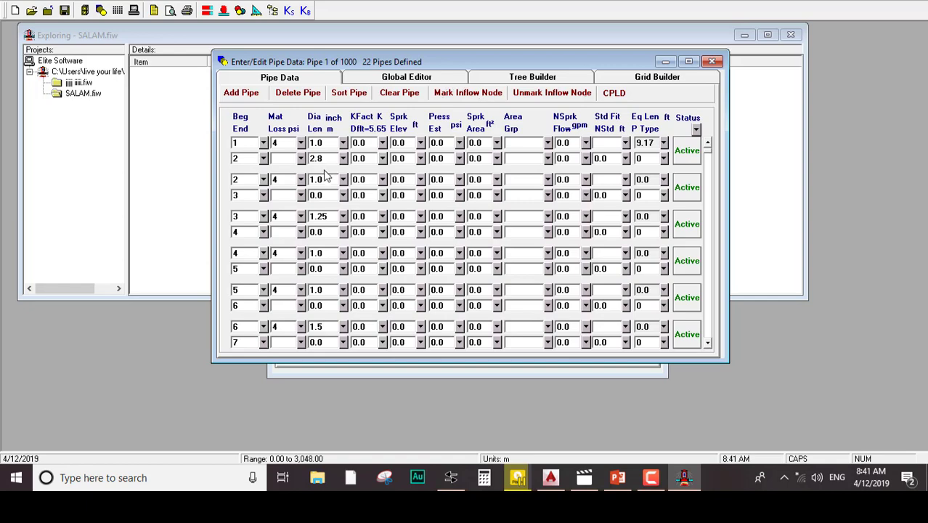
click(331, 129)
click(368, 185)
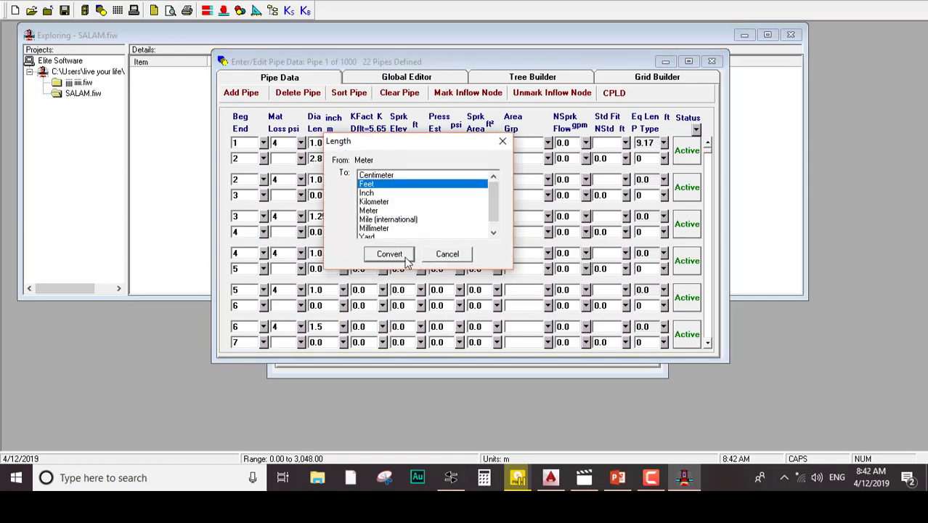
click(392, 254)
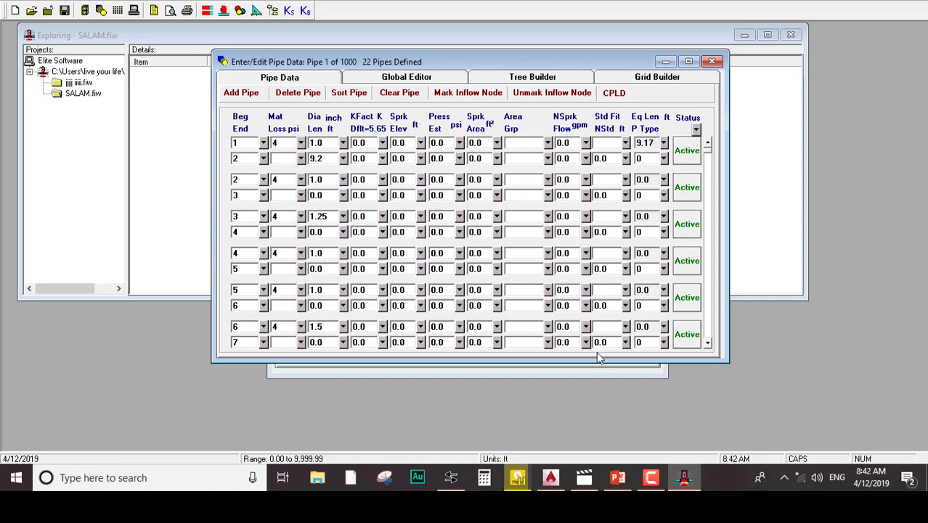
Check the pipe between sprinklers 2 and 3 in AutoCAD, then set the length of pipe 2–3 to 9.2 ft in the pipe data
click(551, 477)
mouse_move(493, 314)
middle_down()
mouse_move(436, 239)
mouse_move(403, 263)
mouse_move(393, 304)
middle_up()
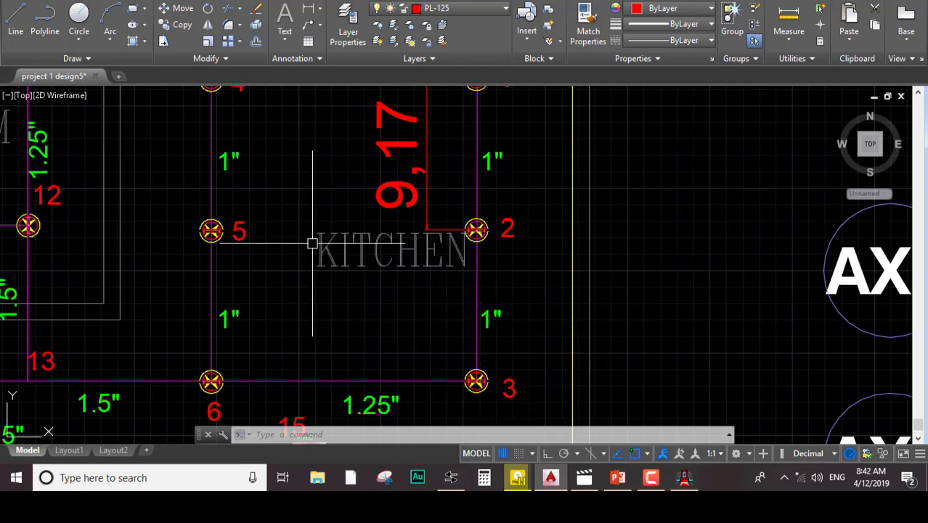
click(683, 477)
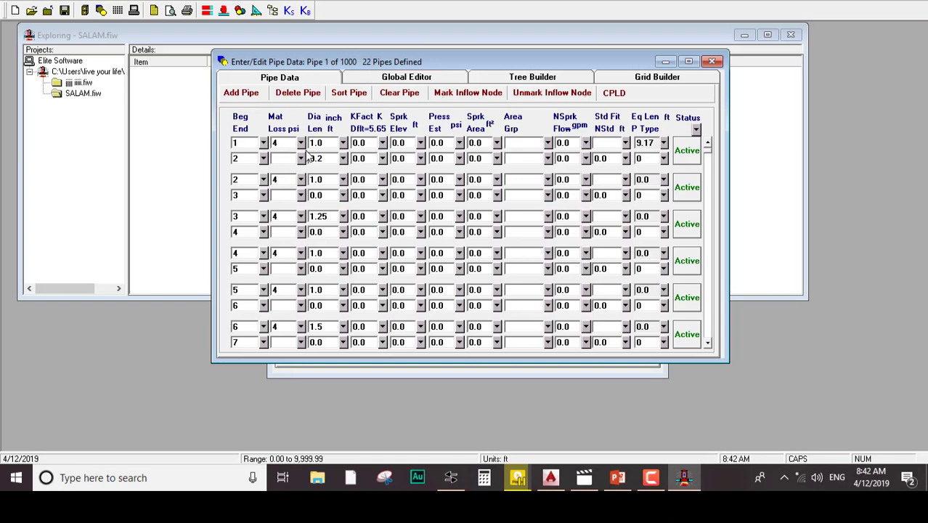
click(316, 196)
text(9.2)
Switch to AutoCAD and measure the distance between sprinklers 3 and 6 with a linear dimension, without placing it
mouse_move(685, 481)
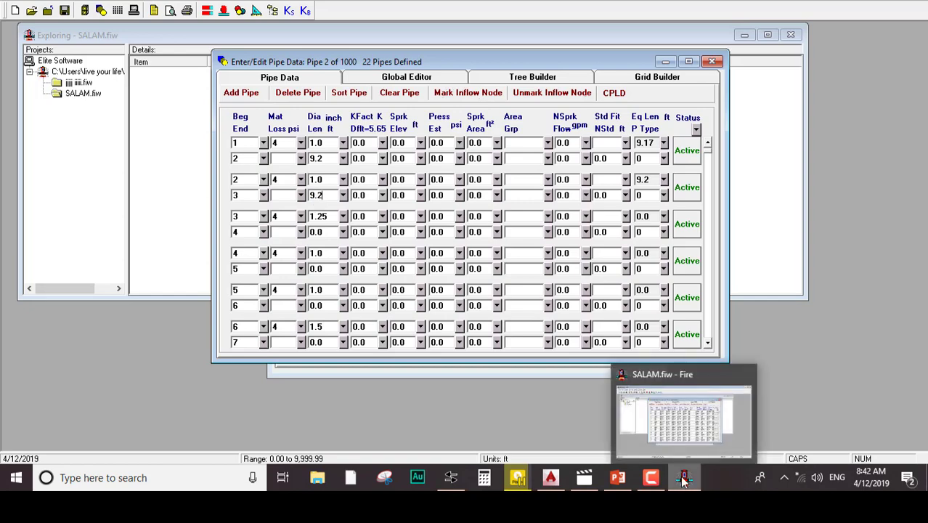
click(685, 481)
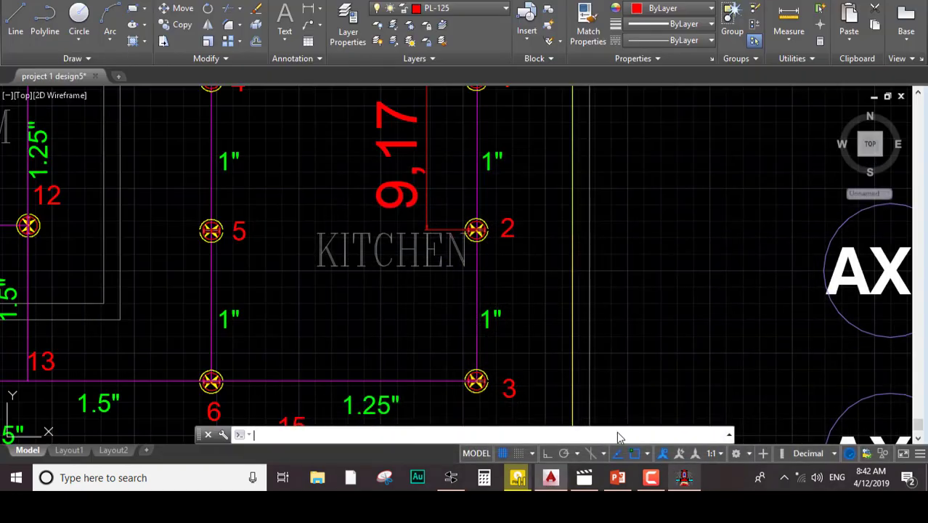
mouse_move(363, 325)
middle_down()
mouse_move(394, 325)
mouse_move(370, 266)
middle_up()
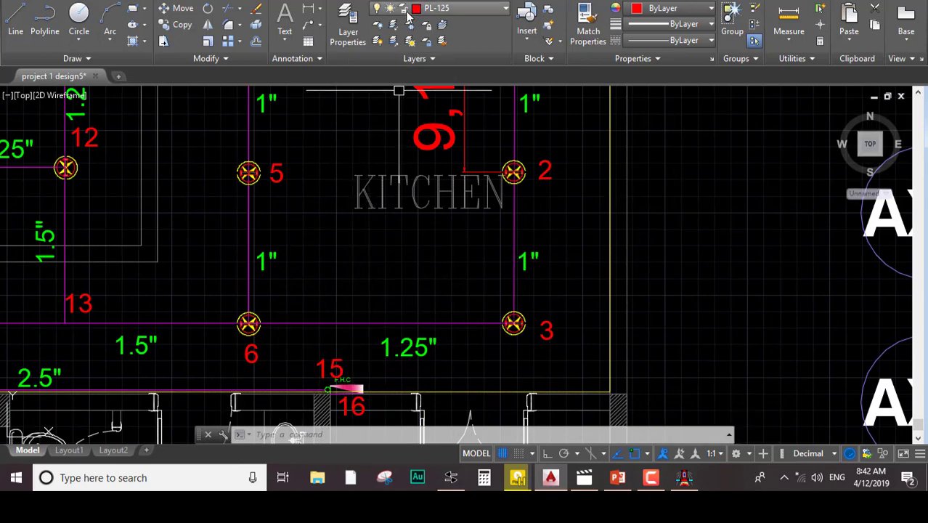
click(313, 11)
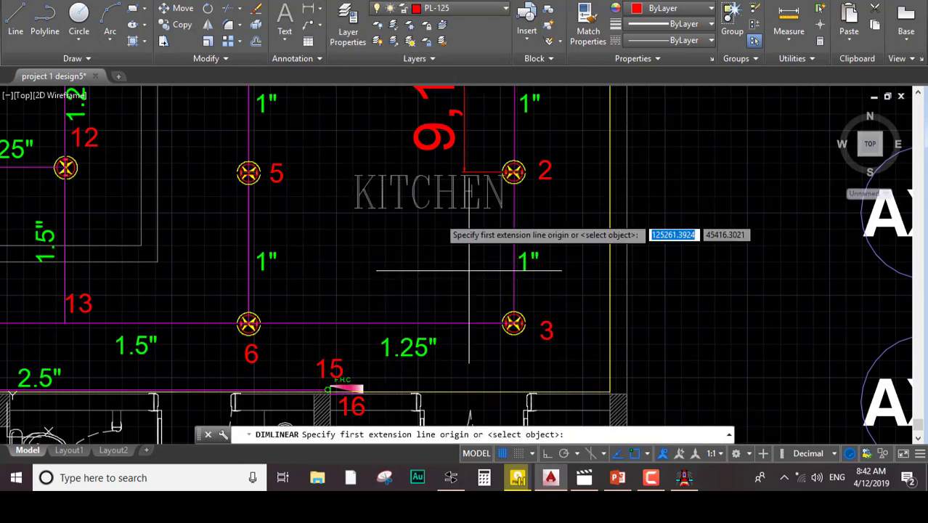
click(513, 324)
click(249, 323)
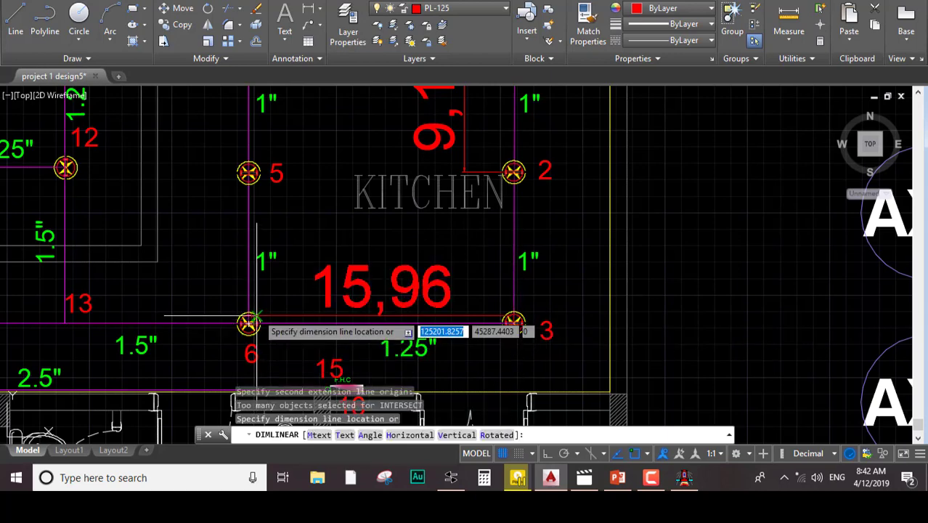
key(Escape)
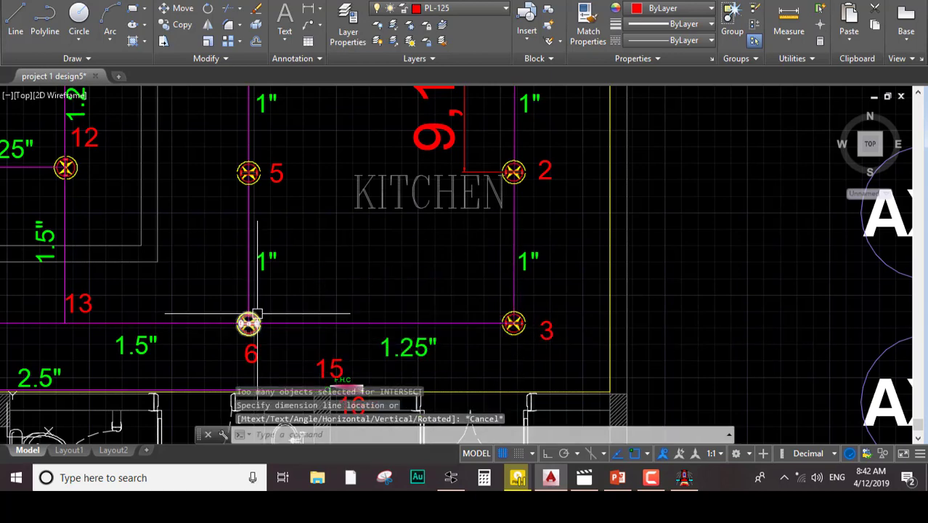
Switch back to the Elite pipe data and set the length of pipe 3–4 to 16 ft
click(617, 478)
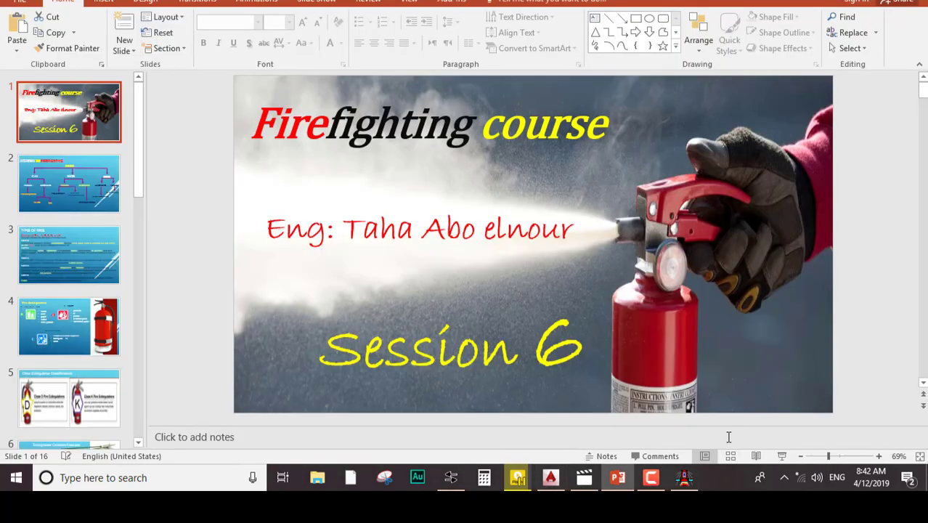
click(683, 477)
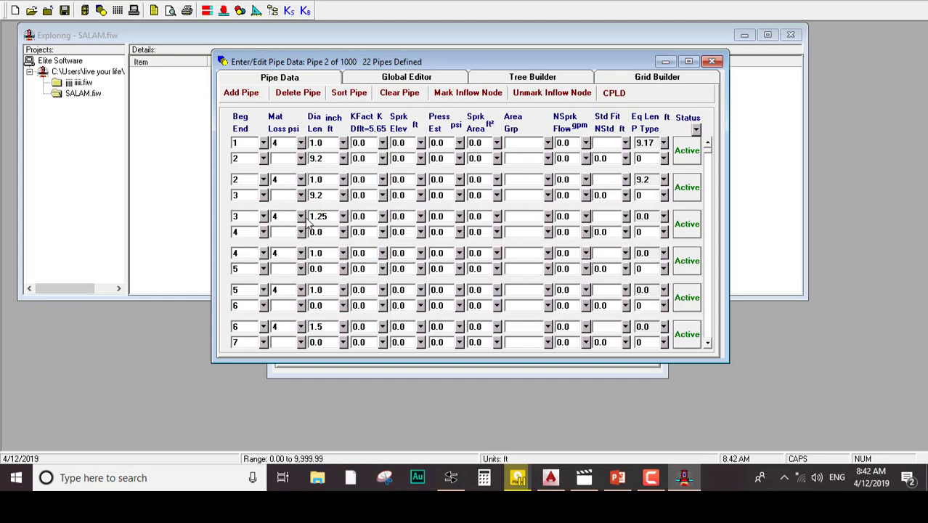
click(317, 215)
click(316, 232)
text(16)
click(314, 266)
click(585, 480)
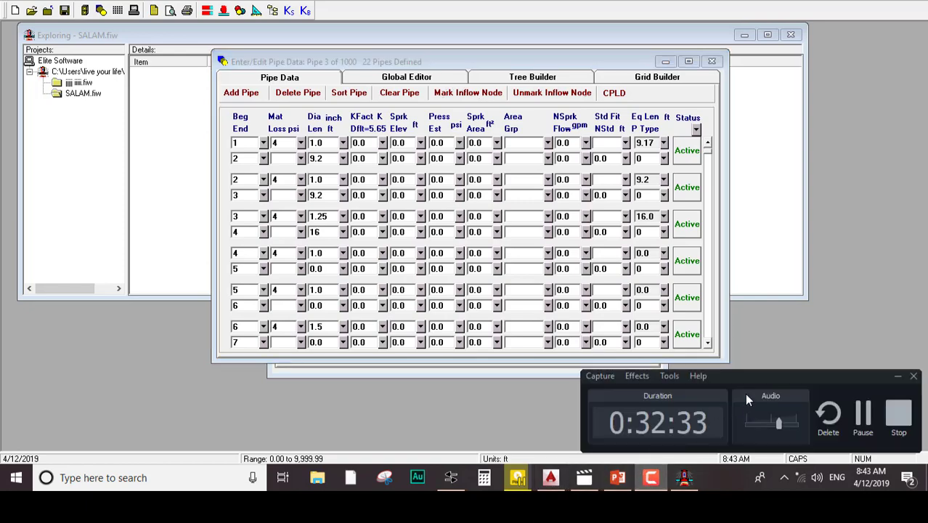
click(862, 418)
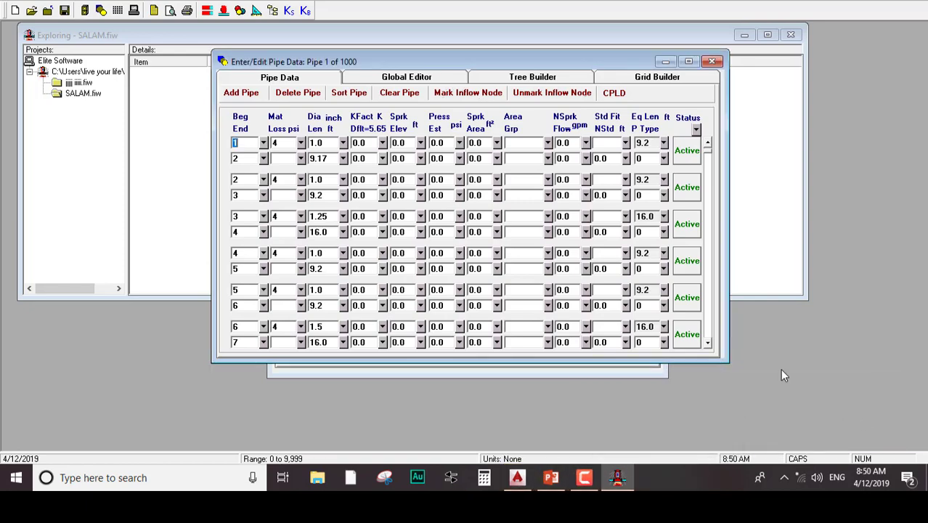
Maximize the pipe data window and switch to AutoCAD to examine the numbered sprinklers in the kitchen and bedroom
click(689, 61)
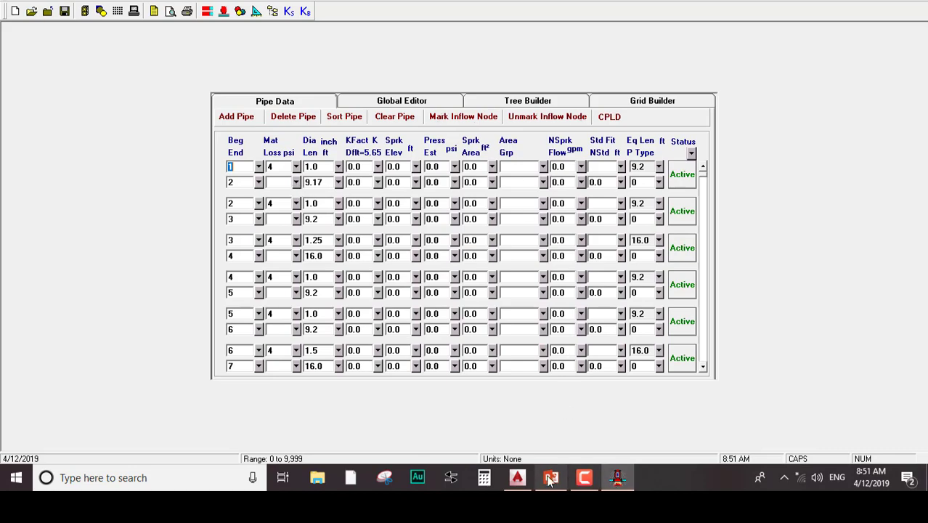
click(517, 477)
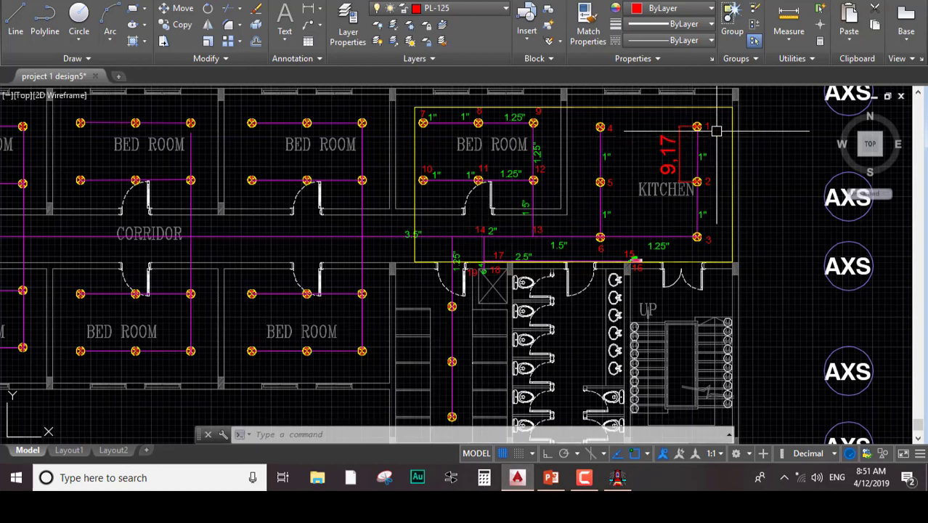
scroll(716, 130, up, 4)
mouse_move(712, 128)
middle_down()
mouse_move(675, 141)
mouse_move(634, 230)
mouse_move(633, 154)
middle_up()
middle_drag(434, 231, 432, 263)
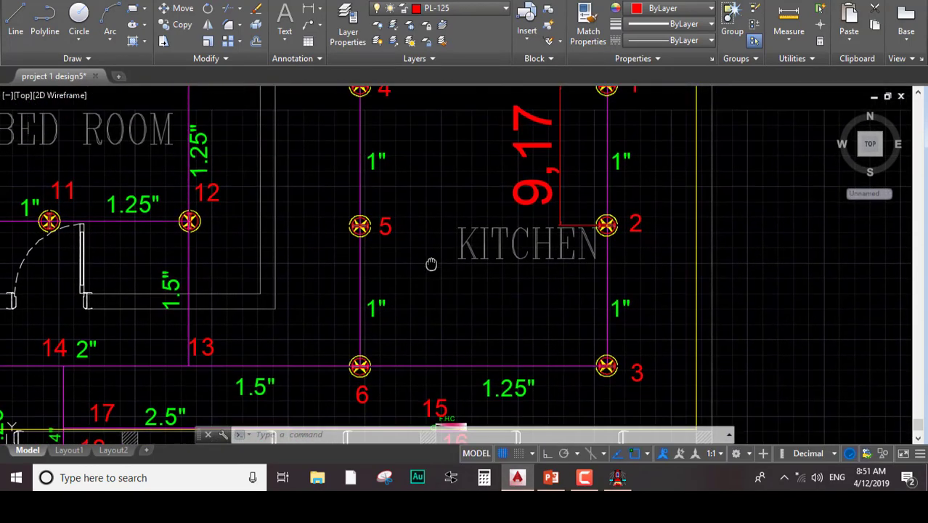
scroll(431, 263, down, 3)
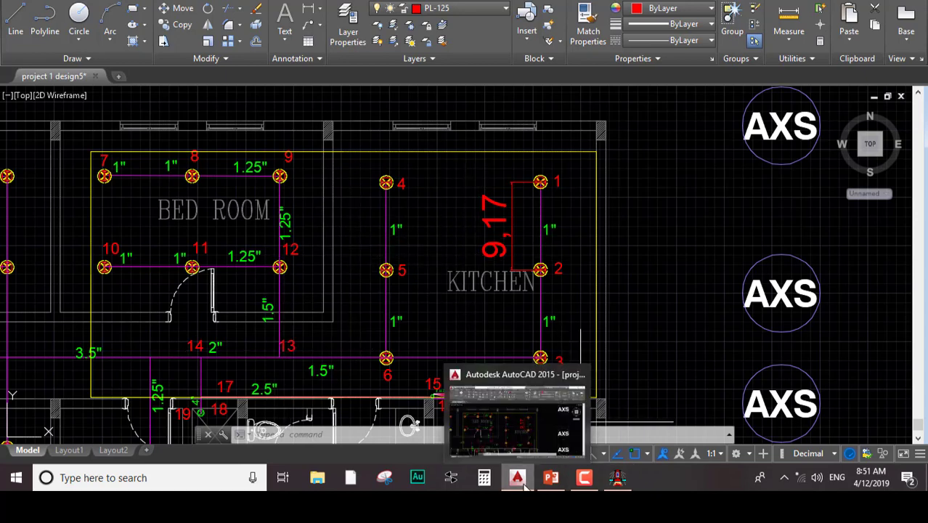
Switch back to the Elite pipe data and set the K-factor of nodes 1, 2 and 3 to 5.65
click(621, 488)
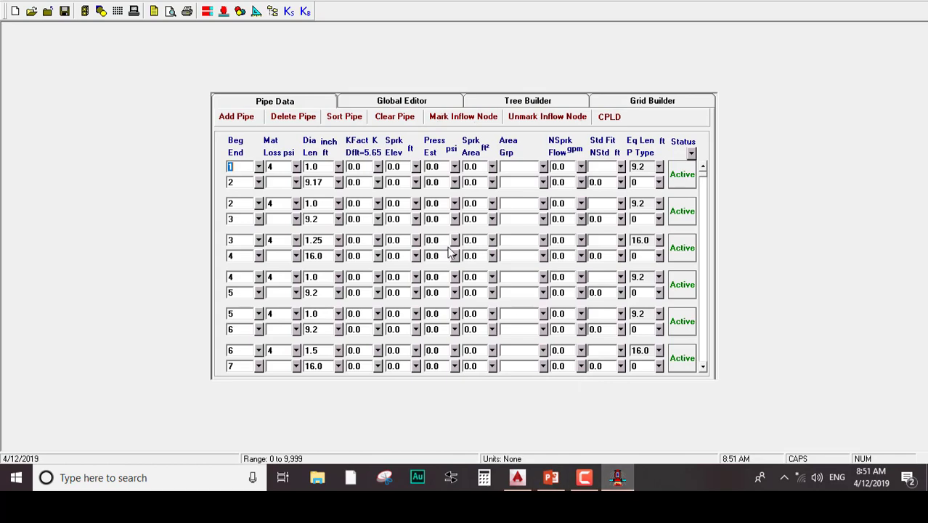
click(365, 167)
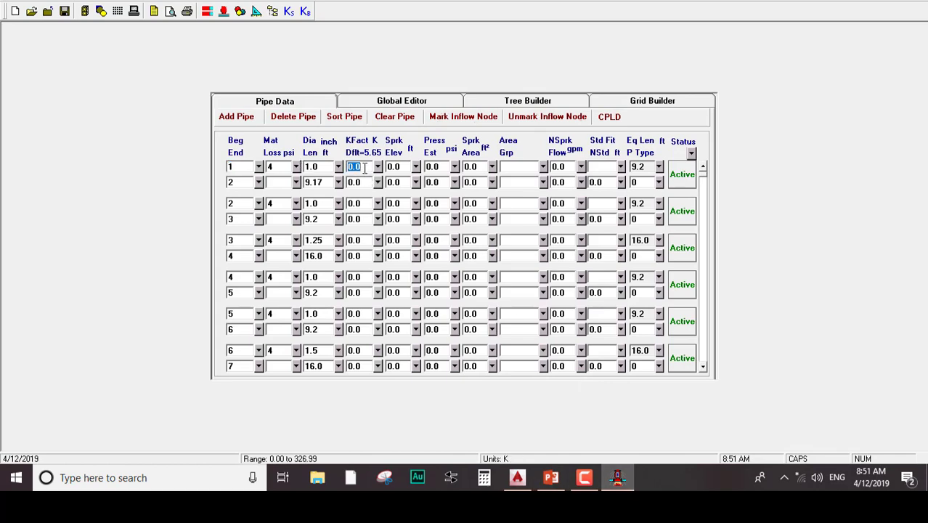
text(5.)
click(359, 203)
text(5.65)
click(355, 240)
text(5.65)
Set the K-factor of nodes 4 and 6 to 5.6 and of node 5 to 5.65
click(368, 278)
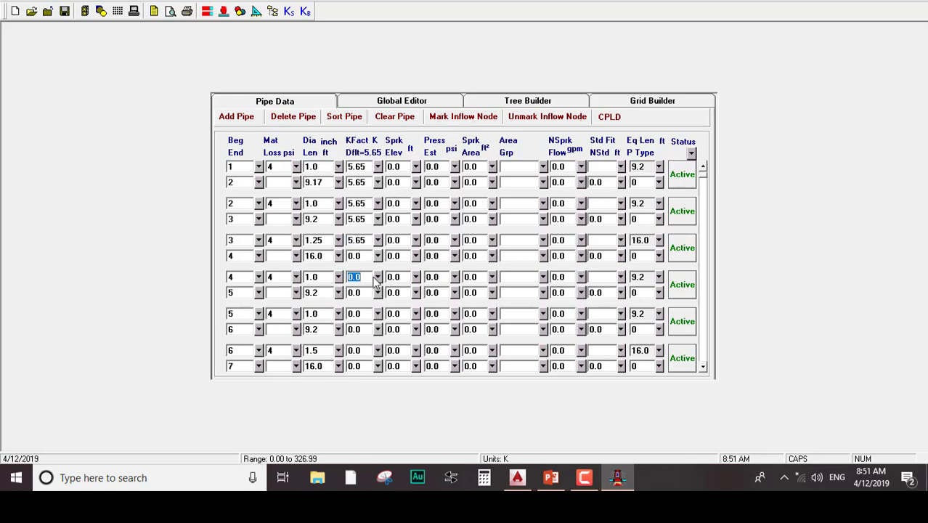
text(5.6)
click(358, 313)
text(5.65)
click(359, 350)
text(5)
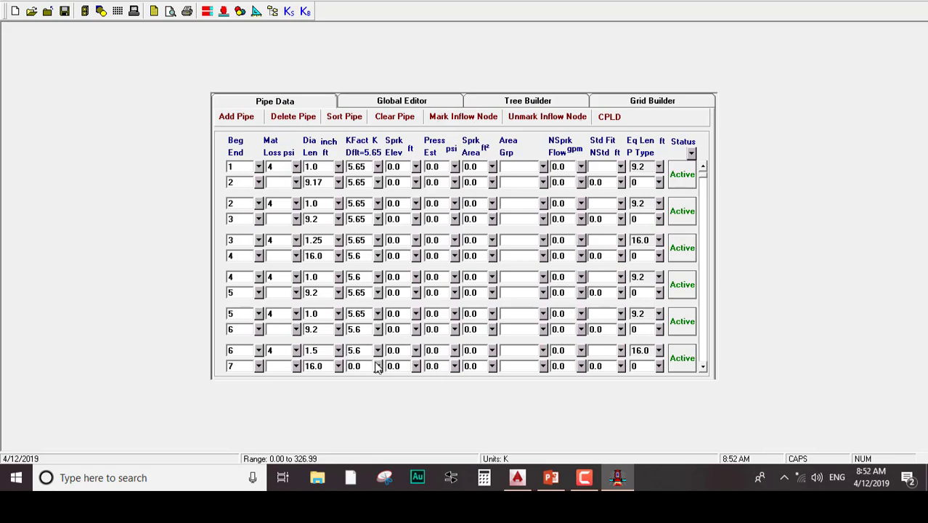
Set the K-factor of nodes 7, 8 and 9 to 5.65
click(347, 366)
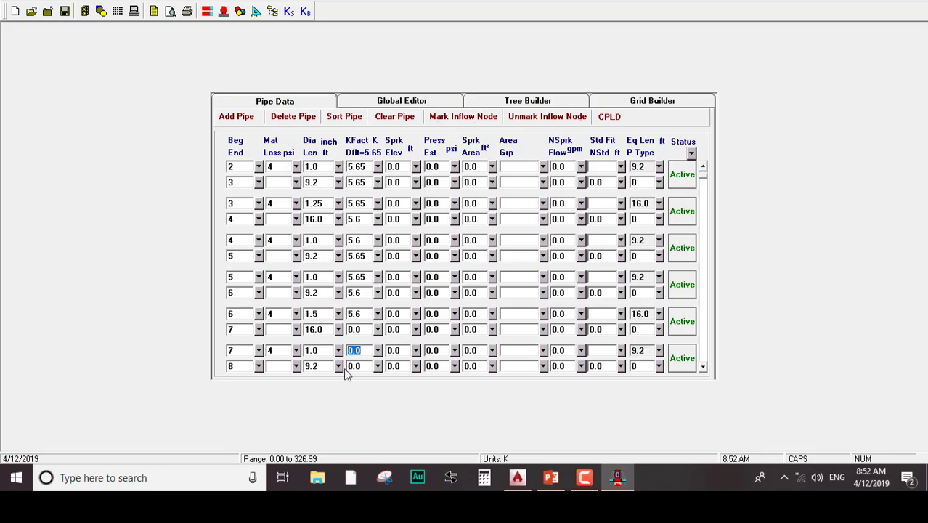
text(5.65)
click(345, 367)
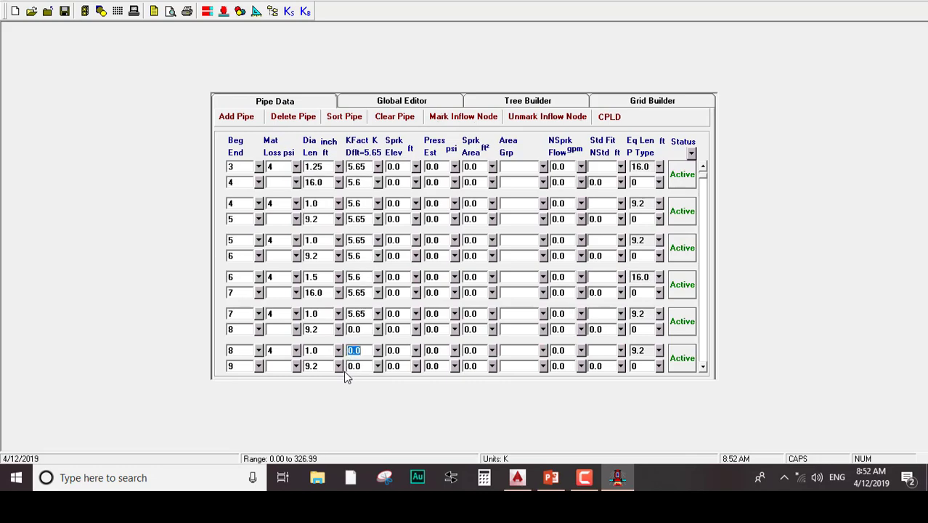
text(5.)
key(Up)
key(Down)
key(Down)
key(Down)
key(Down)
key(Down)
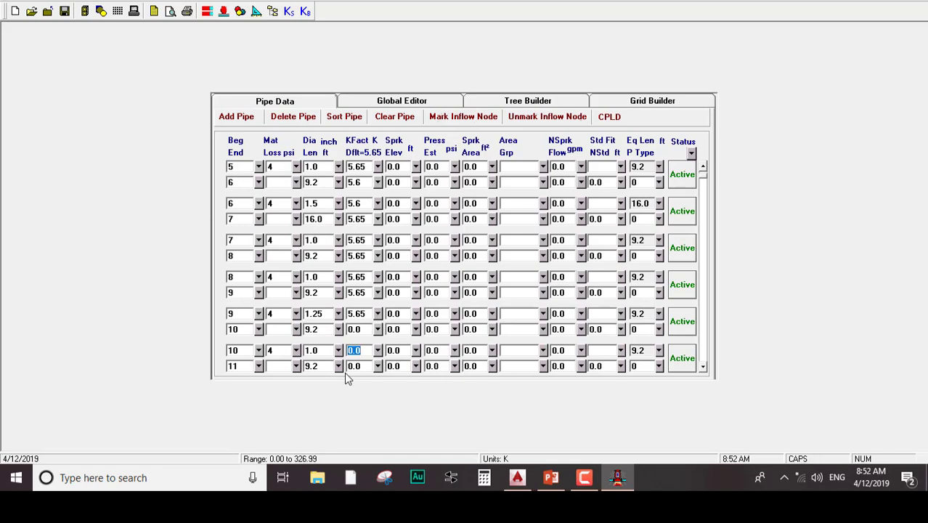
Set the K-factor of nodes 10 and 11 to 5.65 and move on to pipe 12–13
text(5.65)
key(Down)
key(Down)
text(5.)
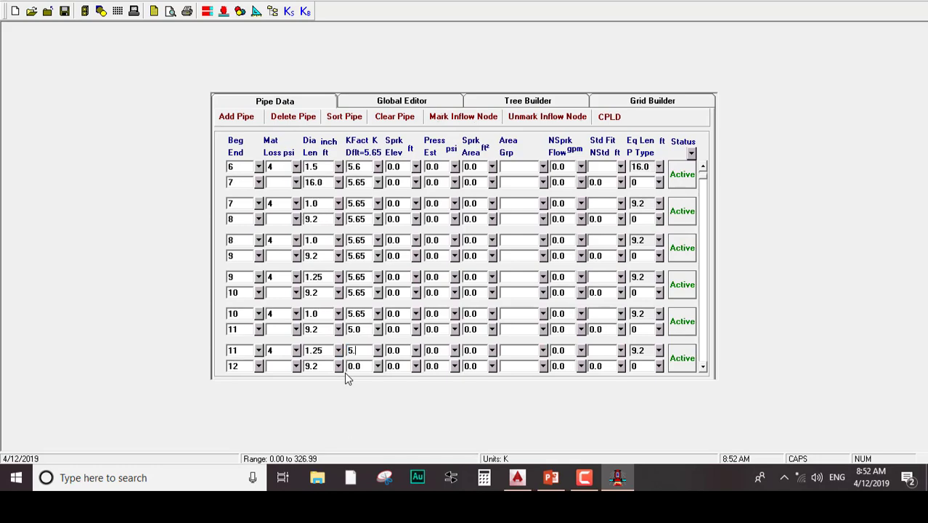
text(65)
key(Down)
key(Down)
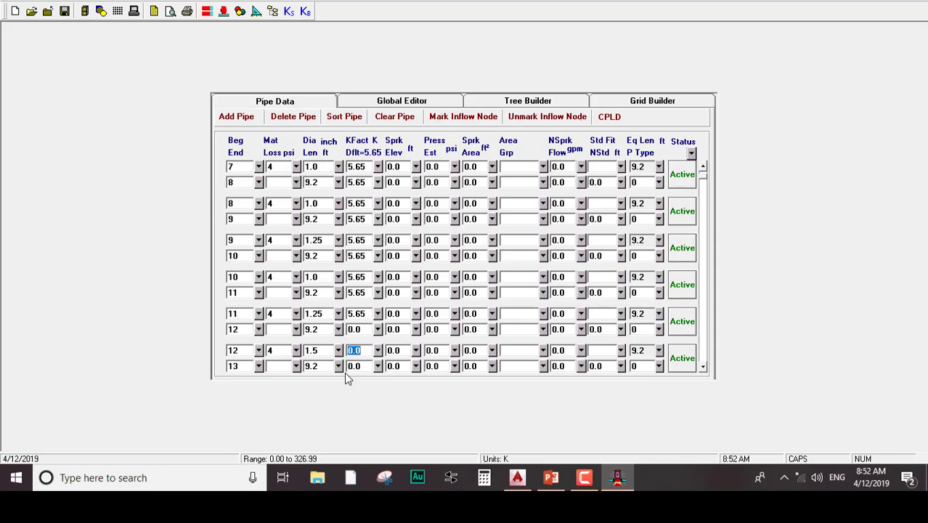
Set the K-factor of node 12 to 5.65 and move on to pipe 13–14
text(5.65)
key(Down)
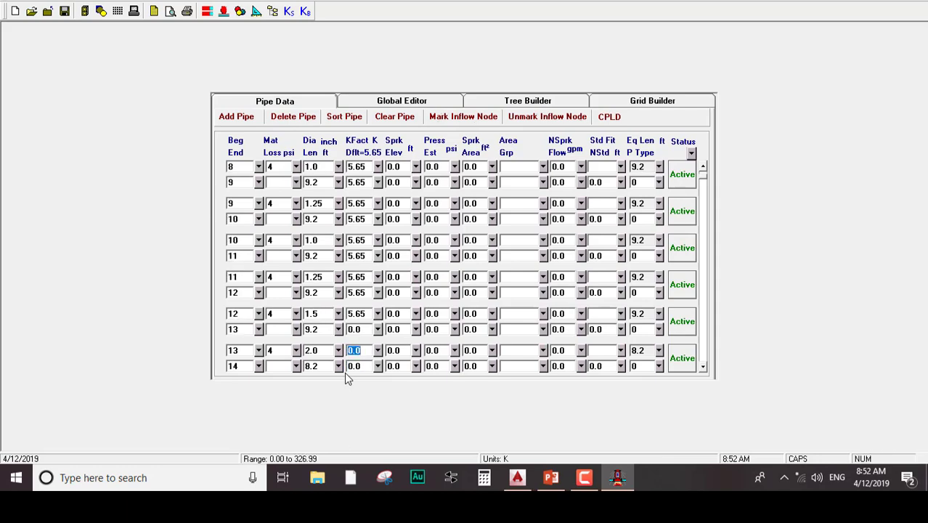
Switch to the AutoCAD layout and examine the piping from node 13 through nodes 14 to 17 to the riser at nodes 18 and 19
click(520, 480)
scroll(286, 358, up, 2)
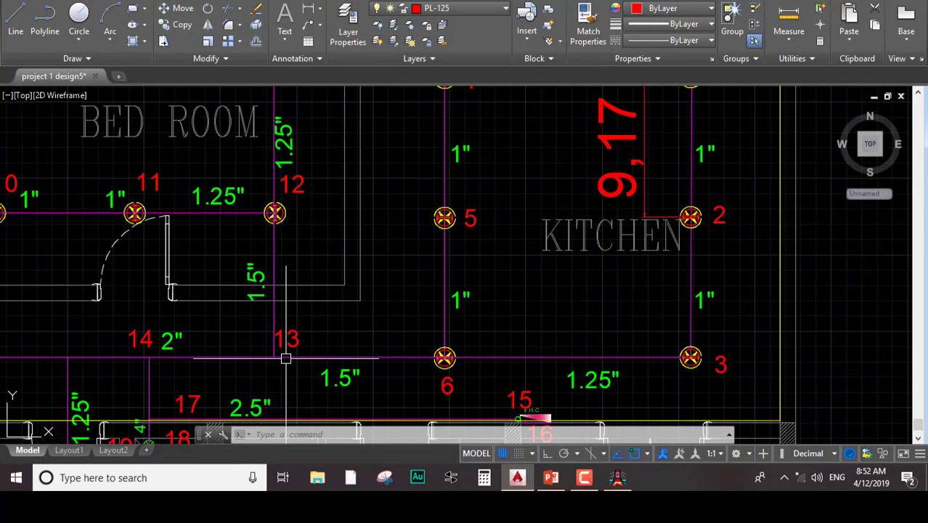
middle_drag(285, 358, 290, 262)
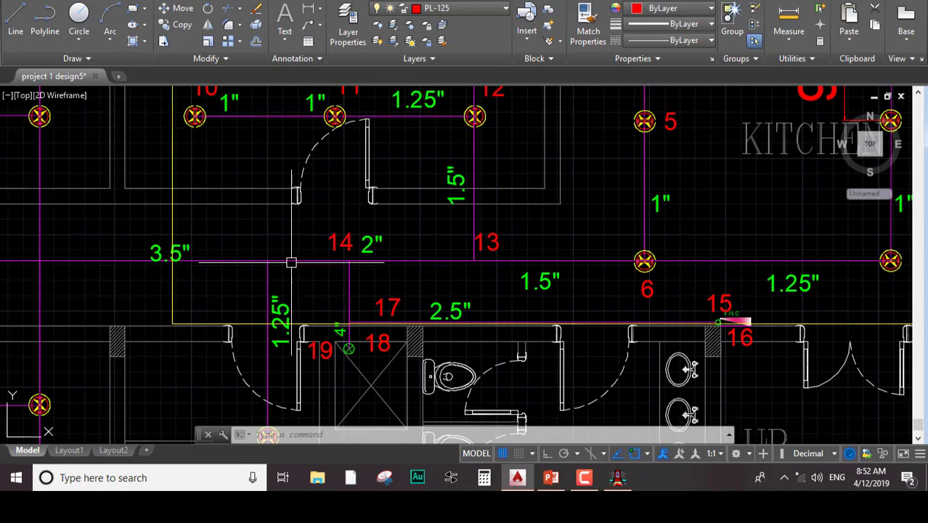
middle_drag(703, 296, 694, 279)
scroll(341, 290, down, 2)
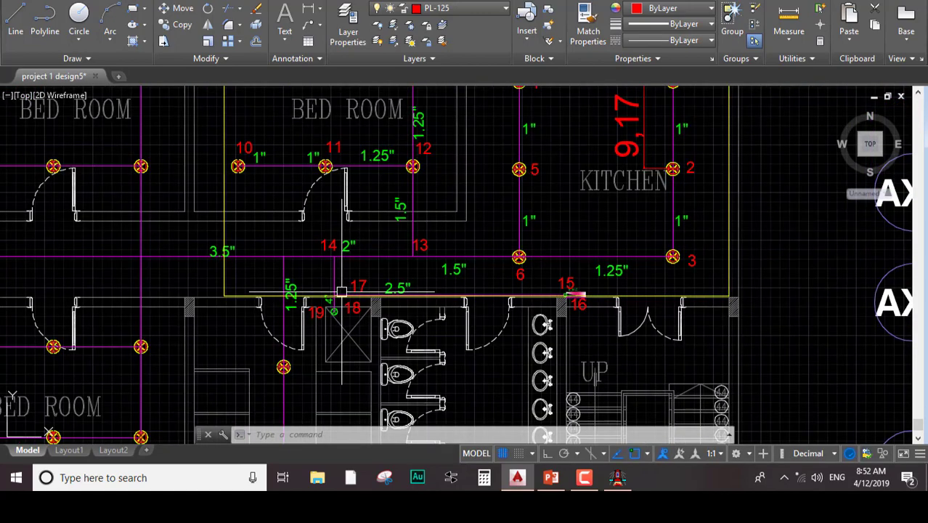
middle_drag(341, 290, 400, 82)
scroll(368, 143, up, 2)
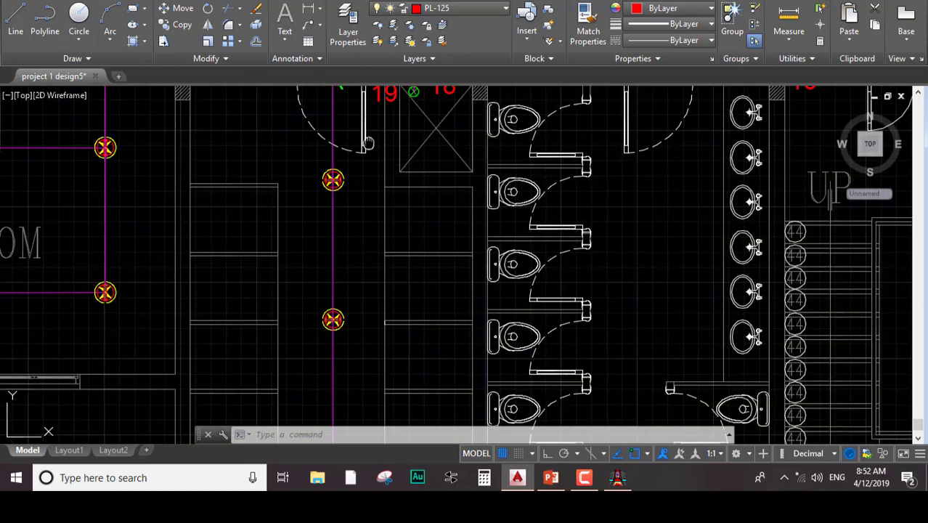
middle_drag(368, 143, 341, 285)
scroll(360, 254, up, 3)
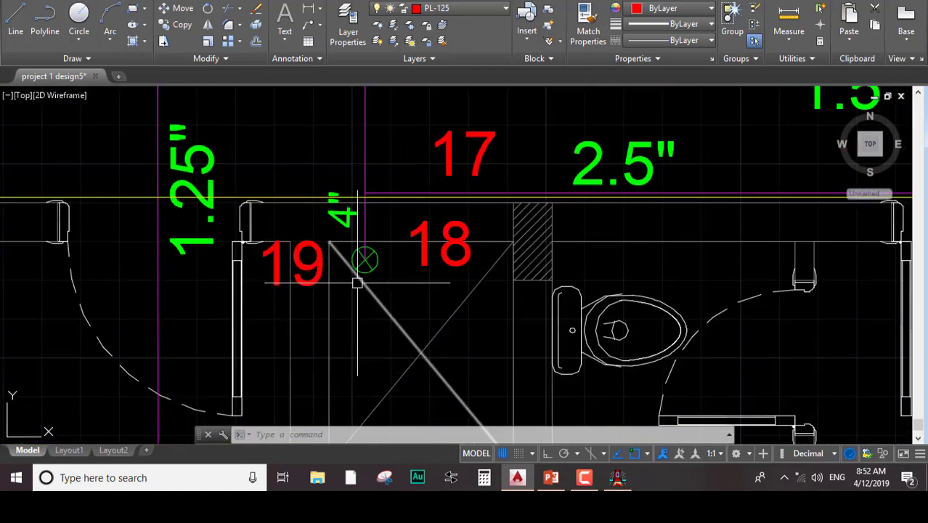
scroll(357, 283, down, 5)
middle_drag(351, 372, 345, 236)
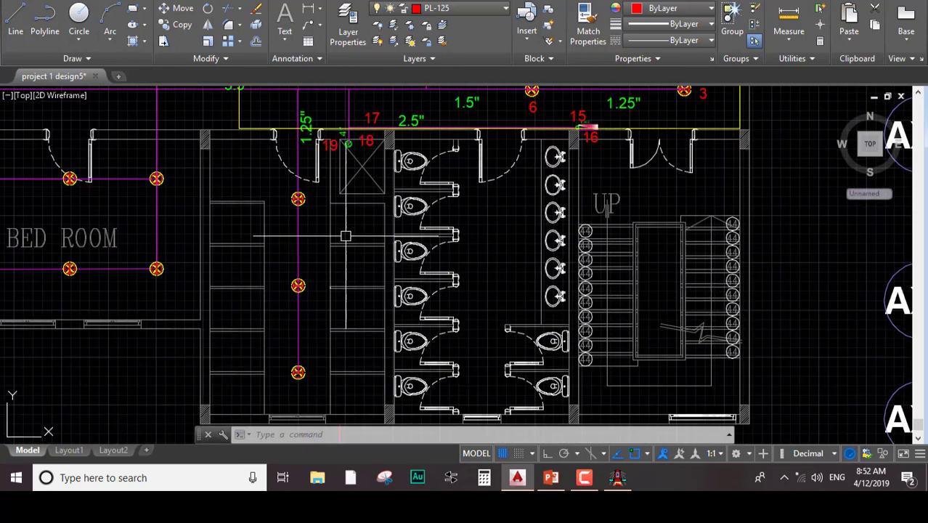
Trace the red supply line from node 20 to the pump room and back to the numbered sprinkler area
scroll(356, 247, up, 5)
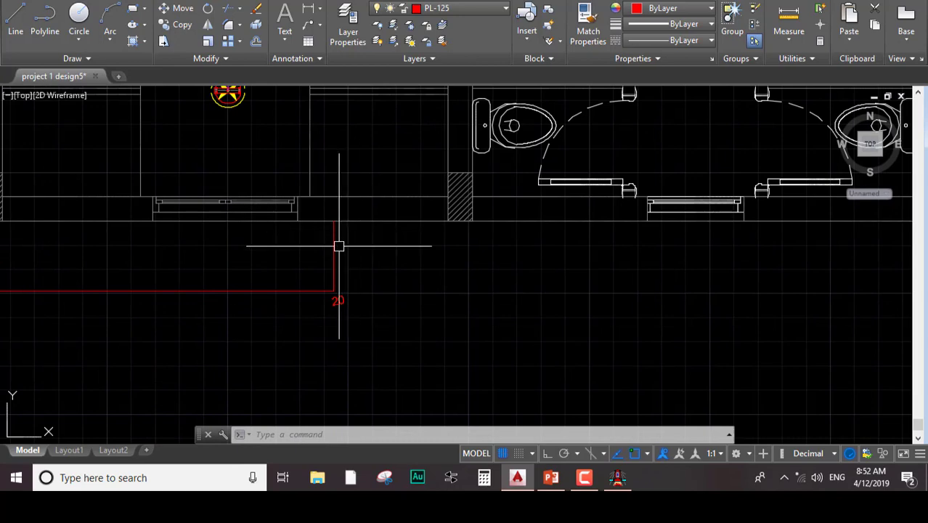
mouse_move(251, 271)
middle_down()
mouse_move(316, 249)
mouse_move(638, 267)
middle_up()
mouse_move(221, 261)
middle_down()
mouse_move(442, 253)
mouse_move(290, 254)
mouse_move(314, 262)
middle_up()
scroll(131, 255, down, 3)
scroll(314, 261, down, 5)
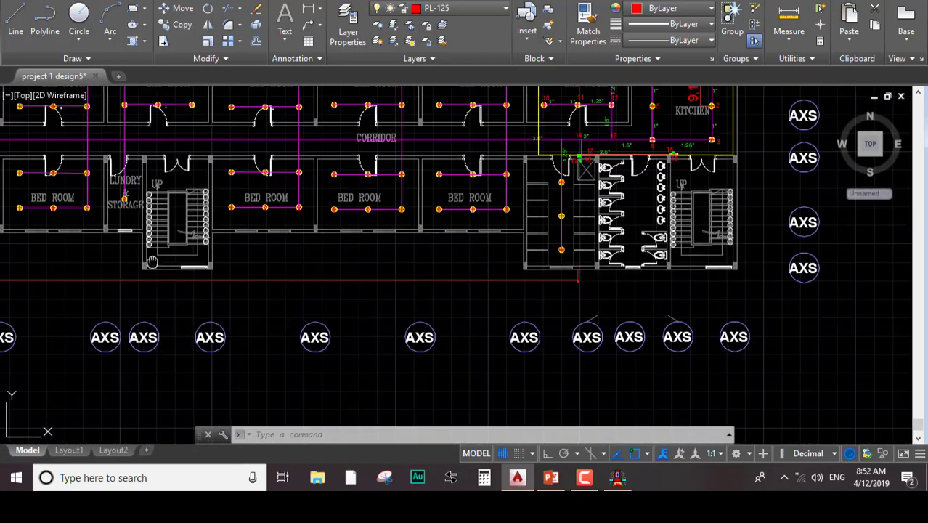
middle_drag(407, 276, 493, 295)
scroll(493, 295, down, 3)
scroll(36, 294, up, 8)
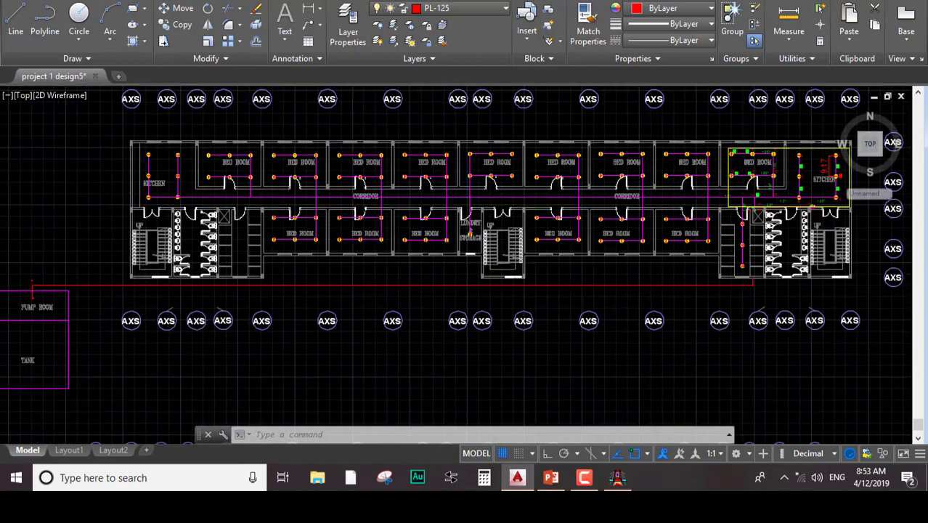
scroll(69, 318, down, 7)
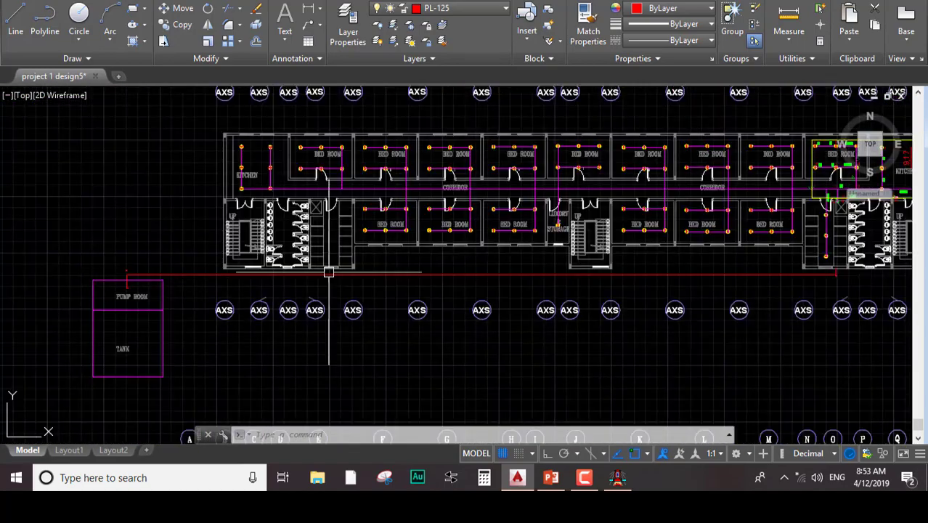
scroll(622, 260, down, 2)
scroll(622, 260, up, 4)
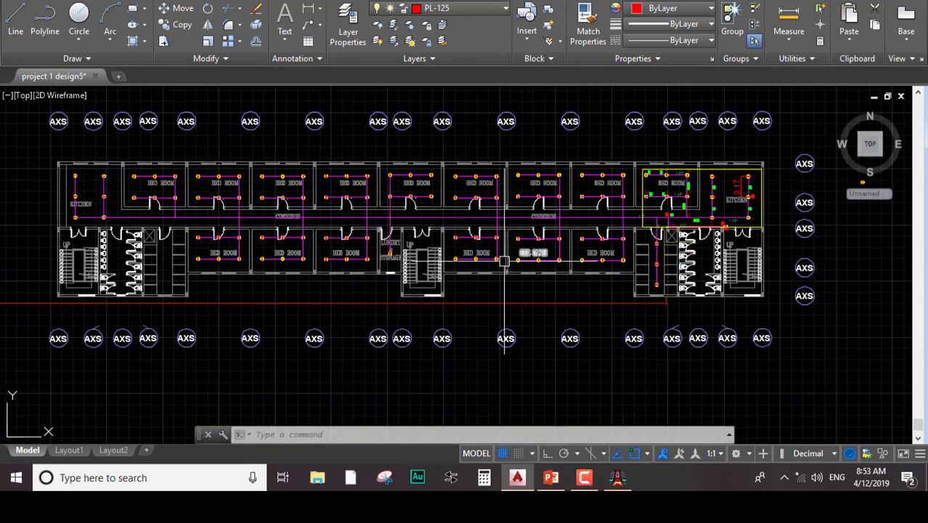
scroll(504, 250, up, 3)
scroll(502, 251, up, 4)
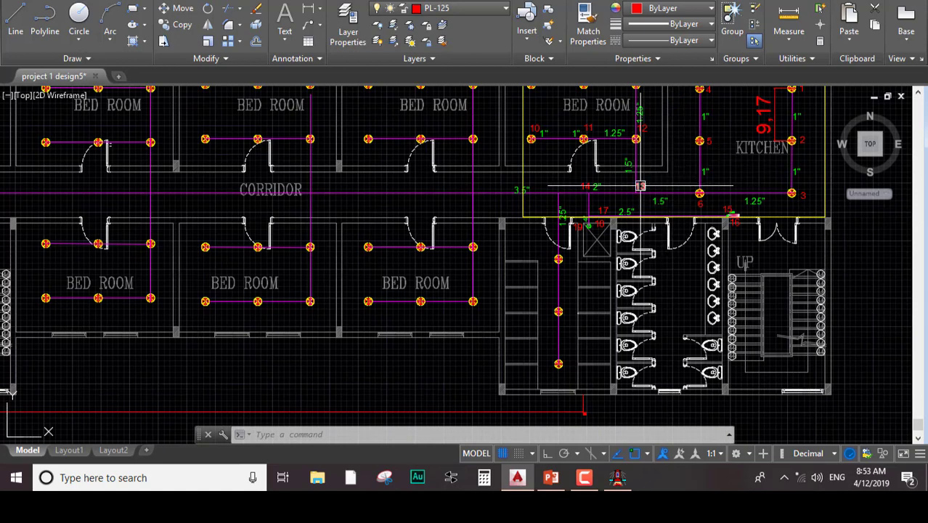
Switch back to the Elite pipe data and keep feet as the unit for the sprinkler elevation
click(616, 480)
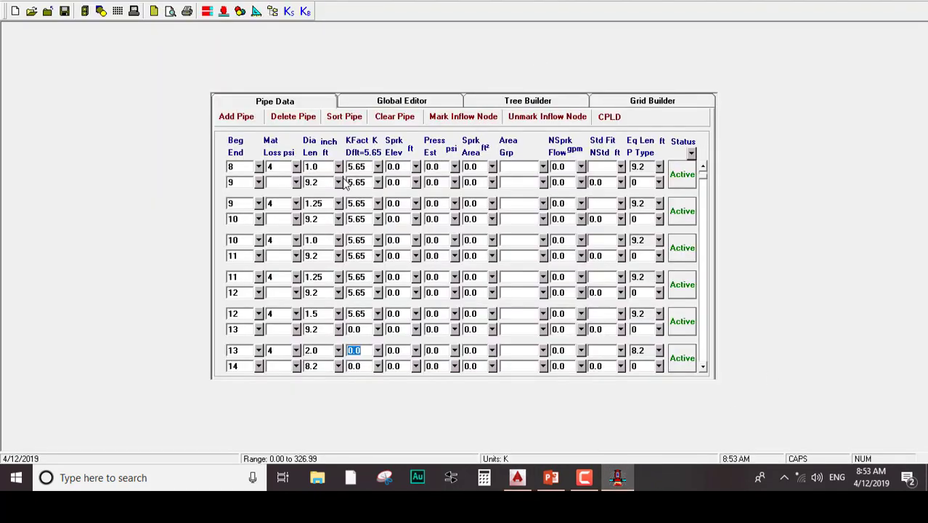
click(395, 167)
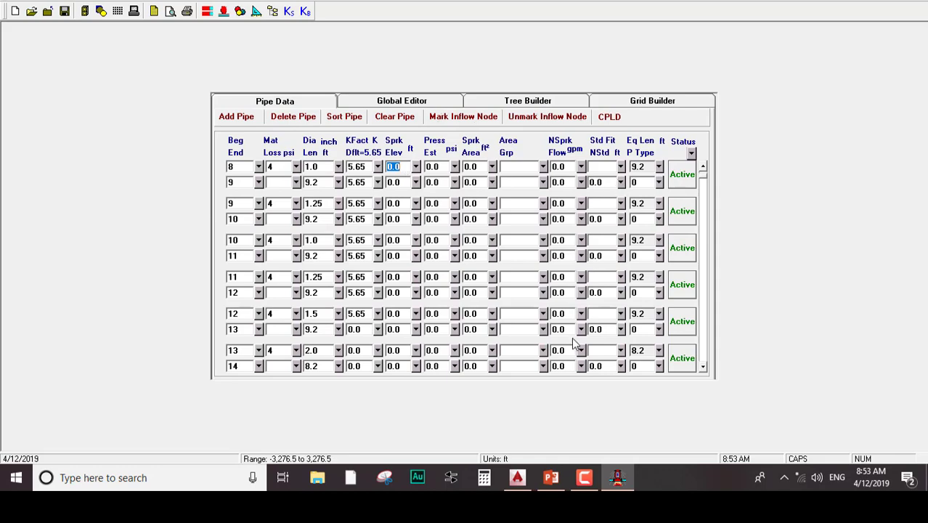
click(410, 149)
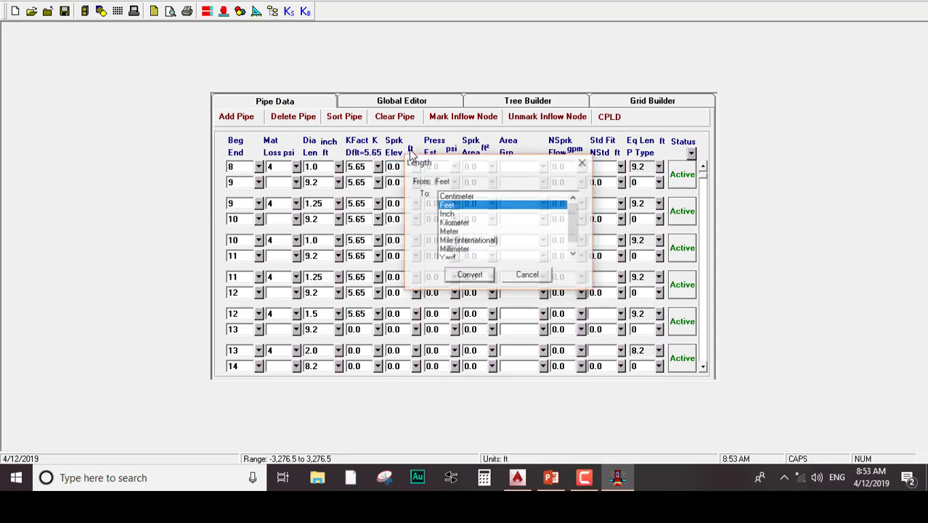
click(451, 232)
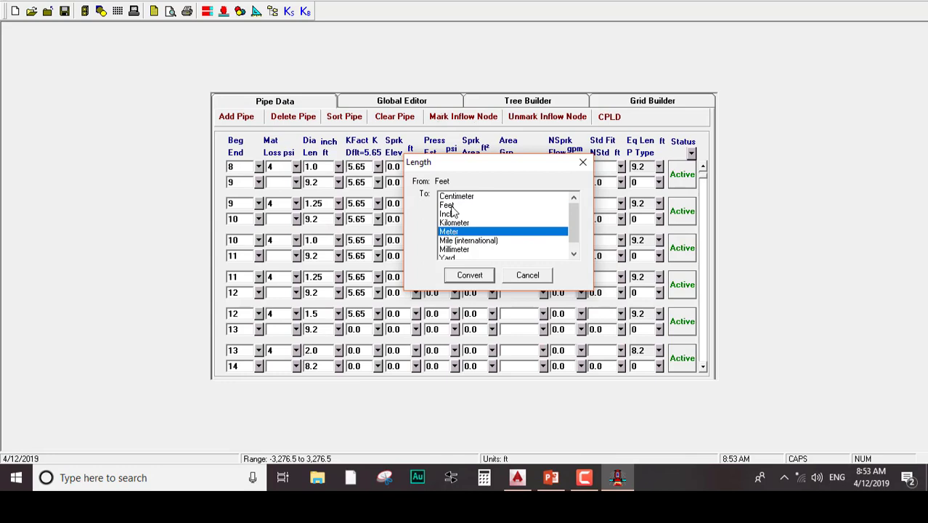
click(448, 206)
click(477, 276)
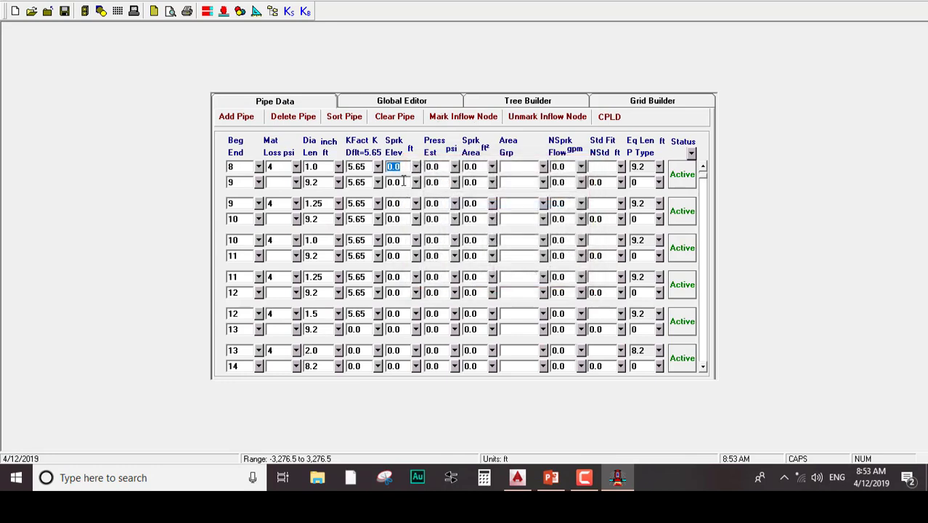
Convert 3 meters to feet in the Convert utility, then minimize it
click(451, 477)
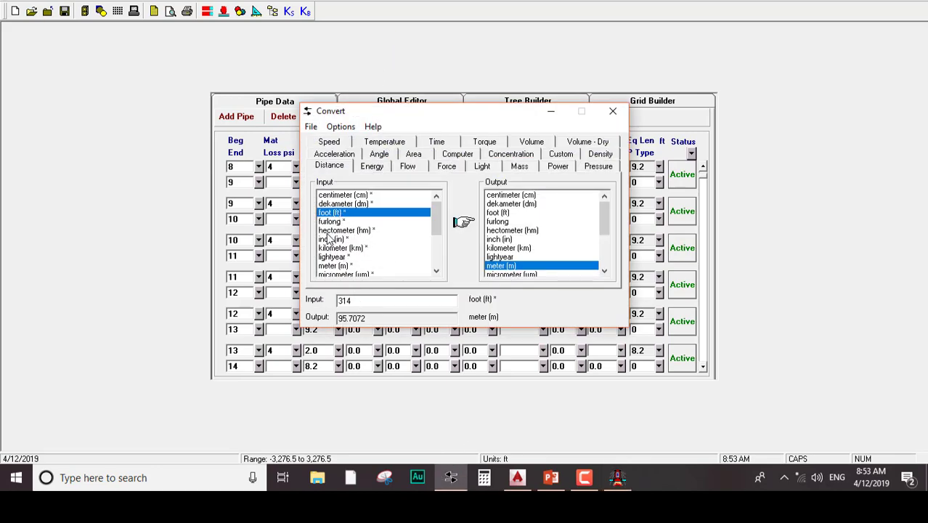
click(330, 222)
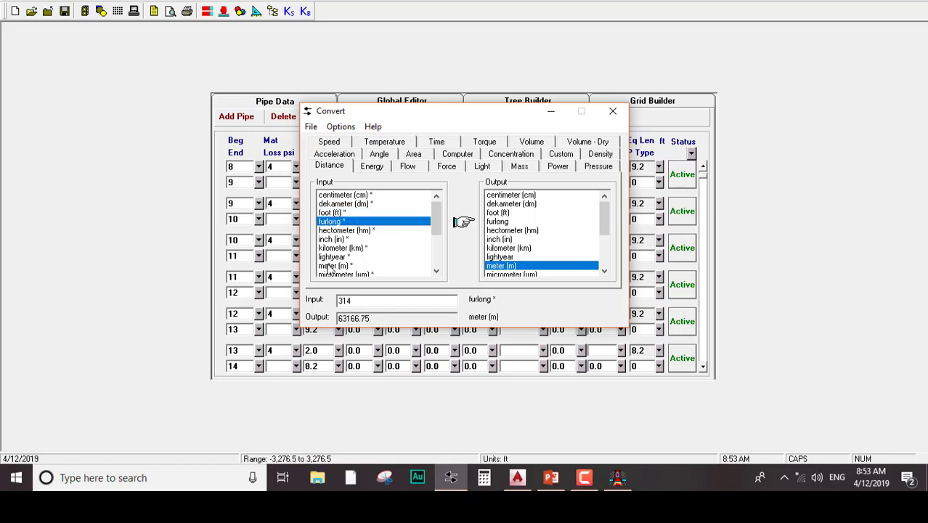
click(335, 266)
click(362, 301)
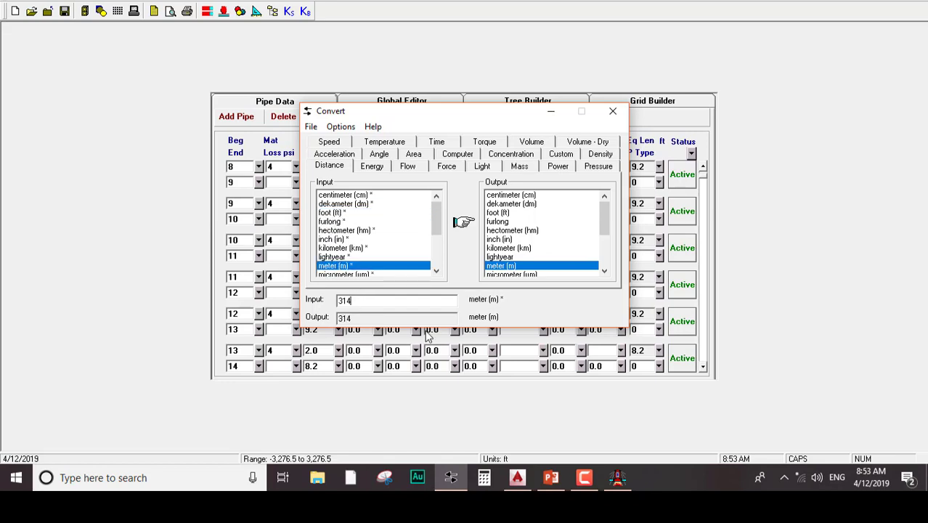
click(517, 213)
double_click(363, 303)
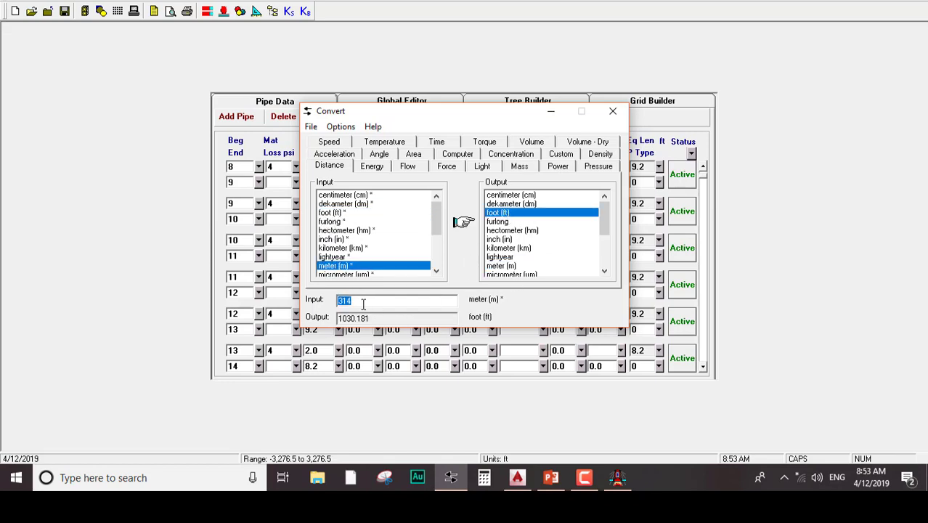
text(3)
click(550, 113)
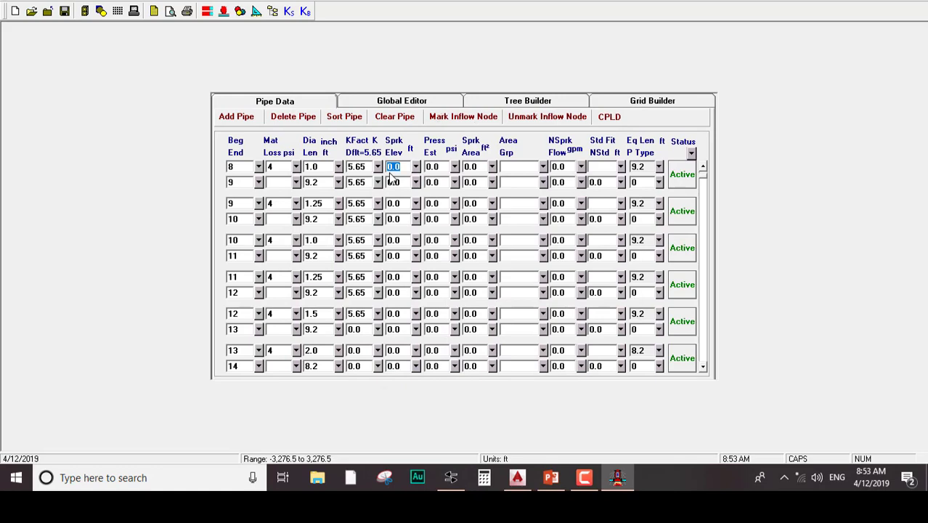
Set the sprinkler elevation of nodes 8, 9, 10, 11 and 12 to 10 ft
text(10)
click(397, 204)
text(10)
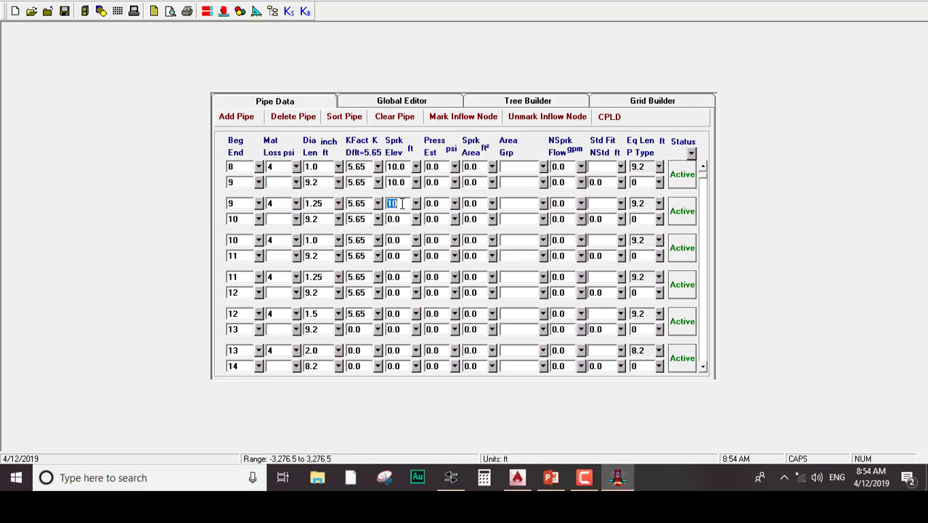
click(397, 240)
text(10)
click(398, 277)
text(10)
click(398, 313)
text(10)
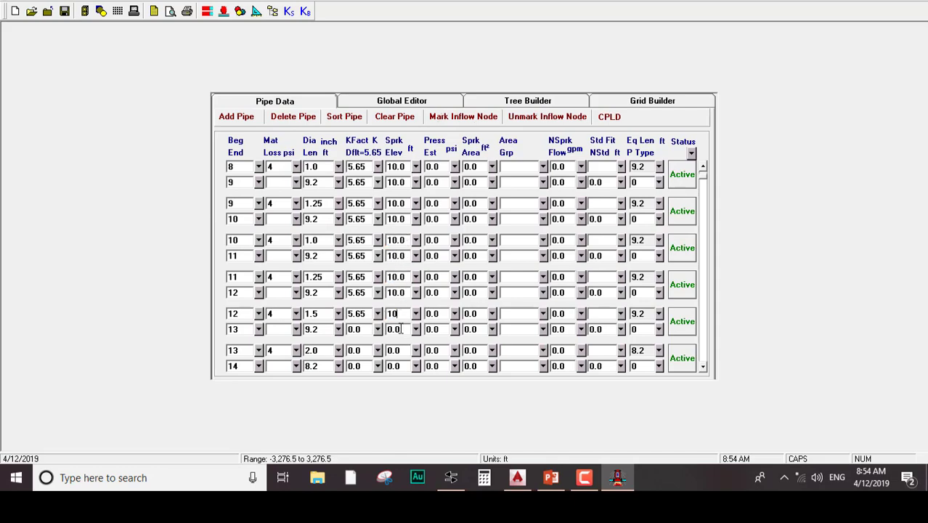
Set the sprinkler elevation of nodes 13, 14 and 15 to 10 ft
click(398, 350)
text(10)
click(400, 365)
key(Return)
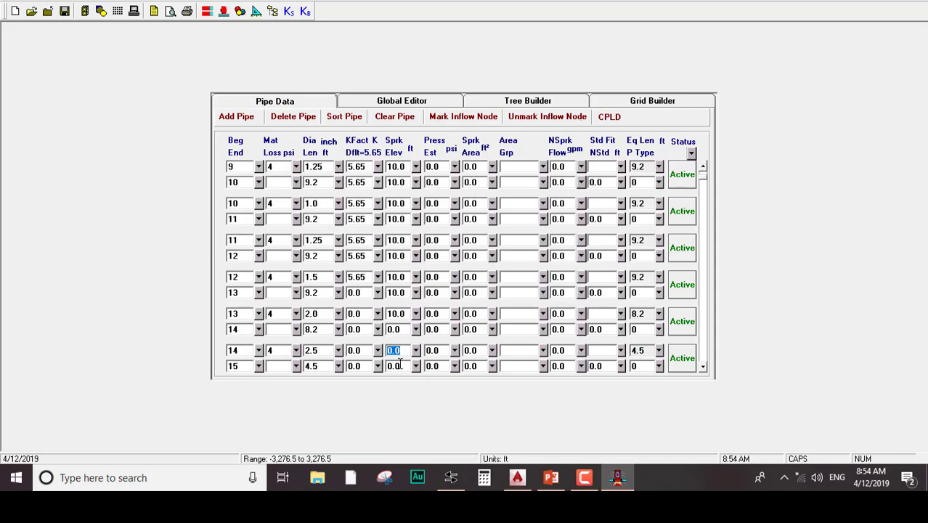
text(10)
click(400, 364)
key(Return)
text(10)
Set the sprinkler elevation of nodes 16, 17 and 18 to 10 ft
click(400, 365)
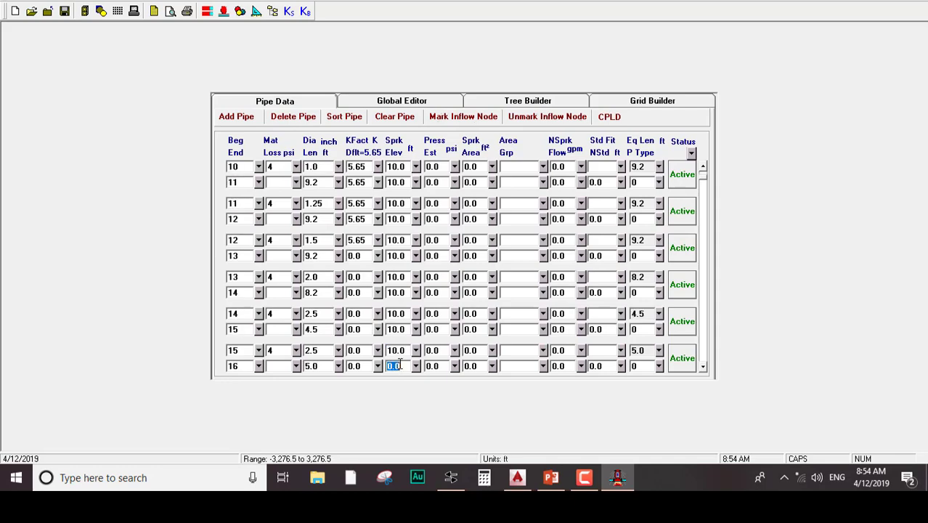
text(10)
key(Return)
click(398, 365)
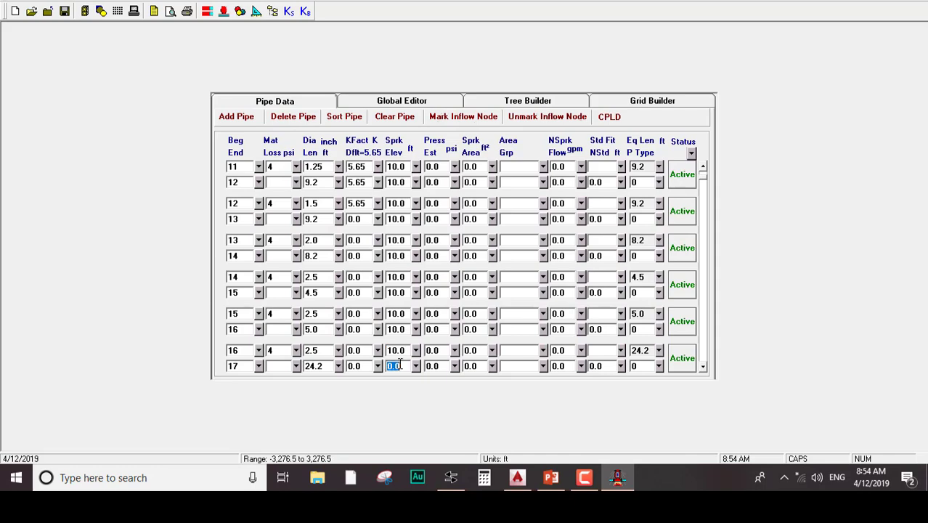
text(10)
key(Return)
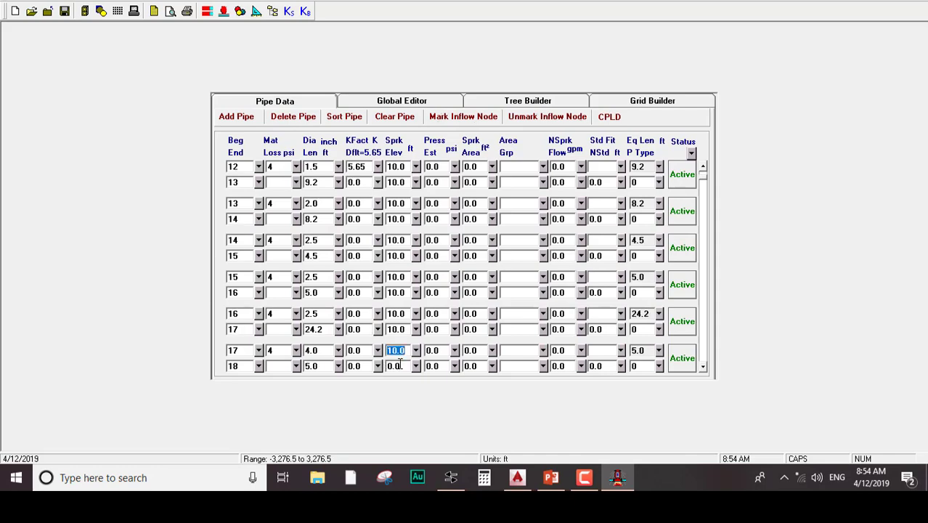
click(399, 364)
text(10)
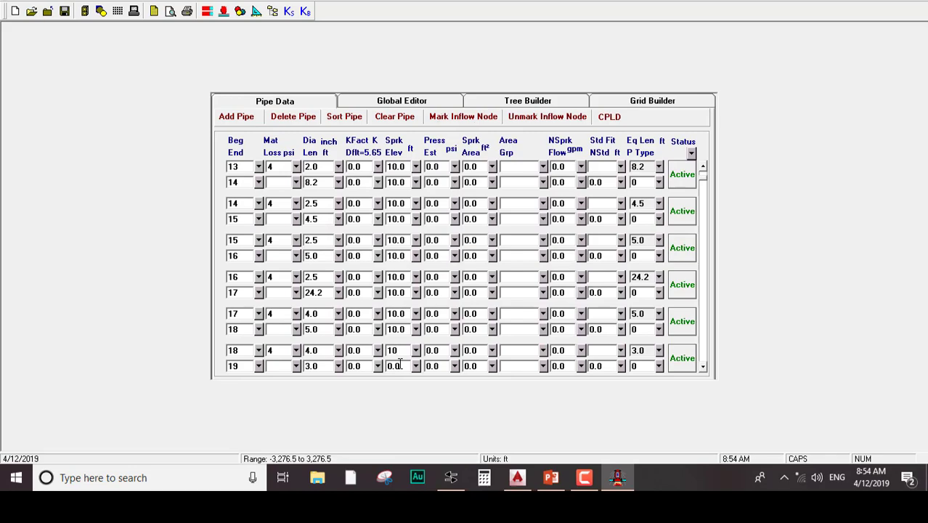
Switch to the AutoCAD layout and examine the riser at nodes 18 and 19 and the pipe at node 20, then return to the pipe data
click(517, 477)
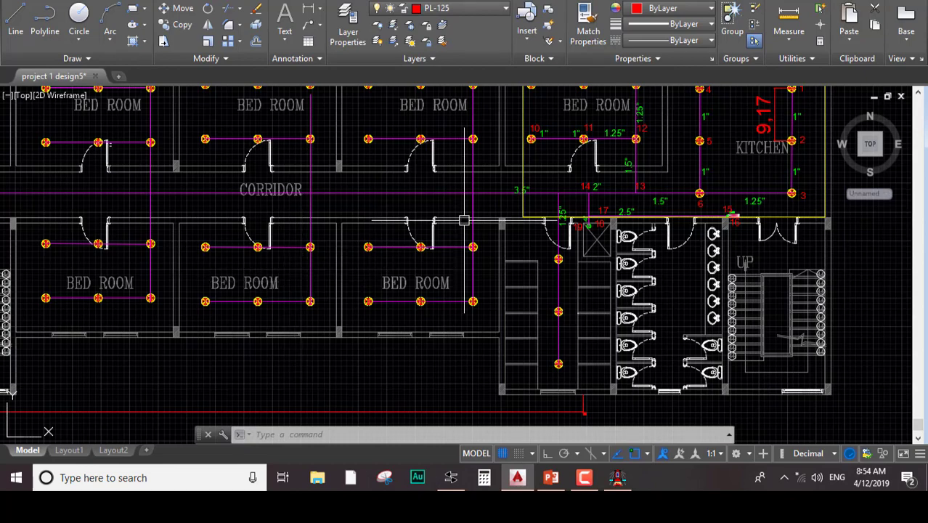
scroll(604, 163, up, 3)
scroll(604, 163, up, 4)
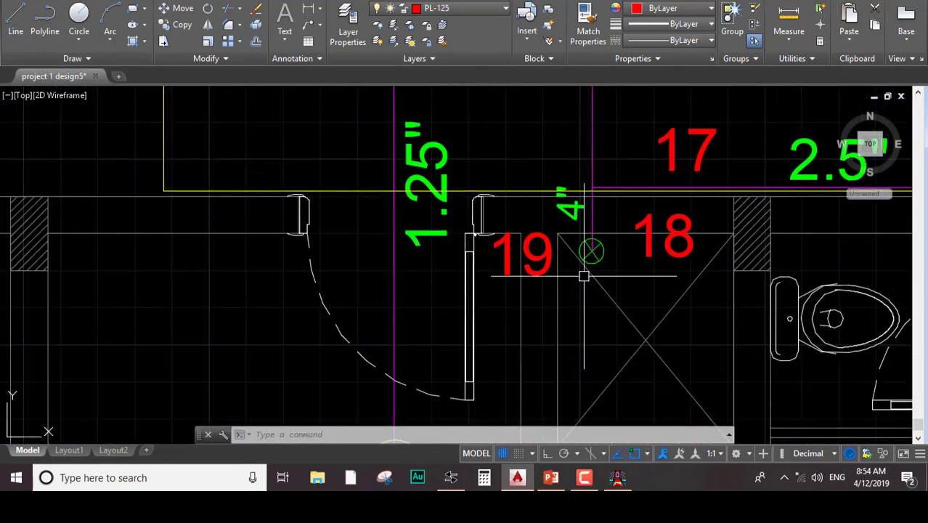
scroll(631, 250, up, 4)
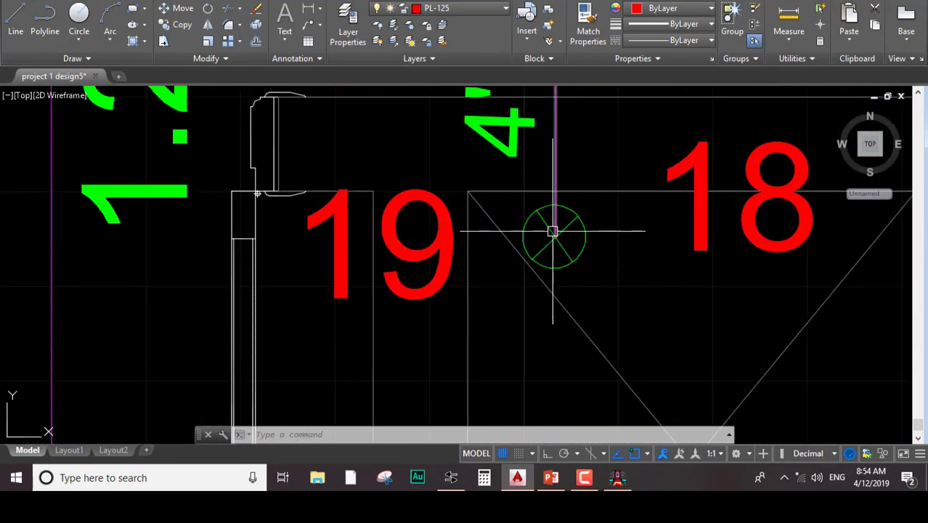
scroll(460, 311, down, 3)
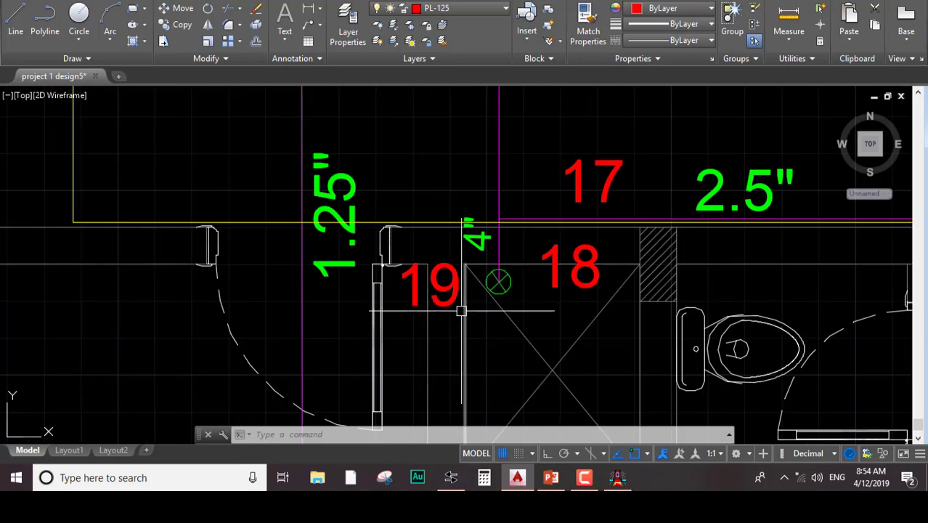
middle_drag(460, 328, 441, 256)
scroll(441, 255, down, 10)
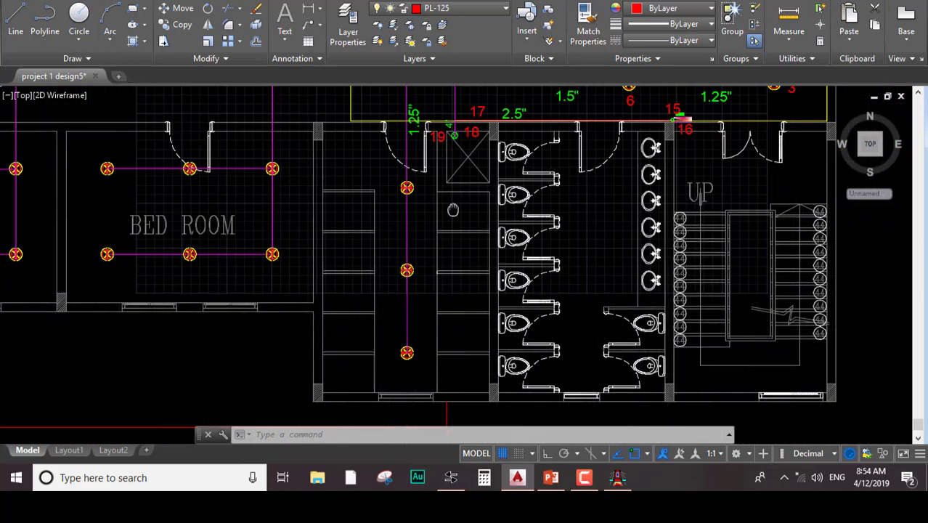
scroll(429, 320, up, 8)
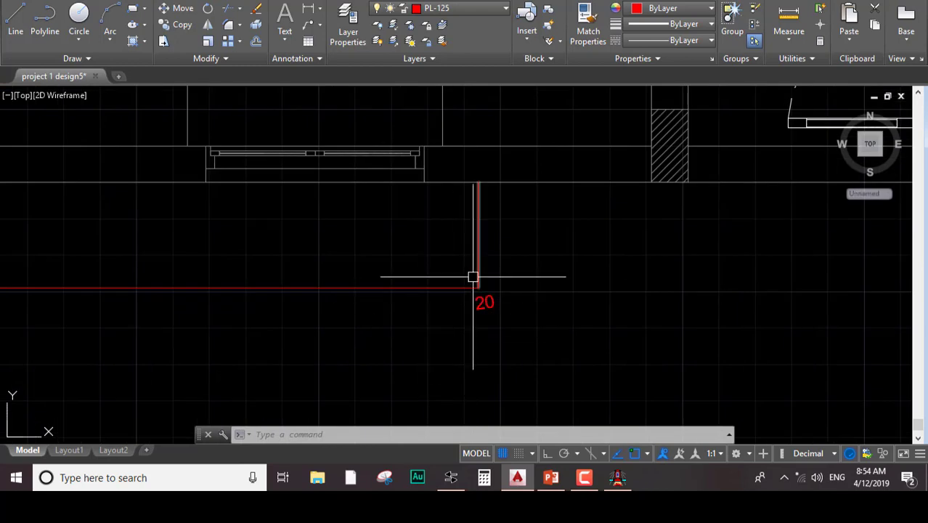
mouse_move(524, 482)
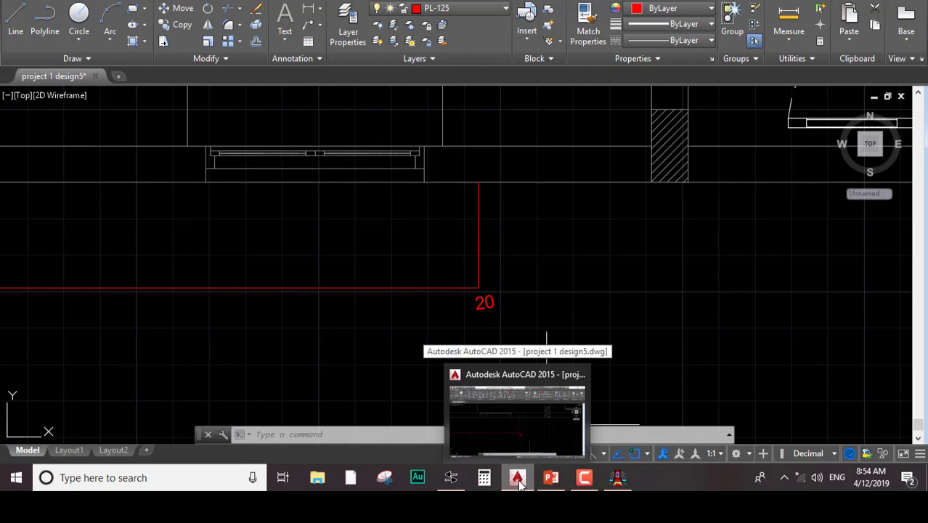
click(520, 483)
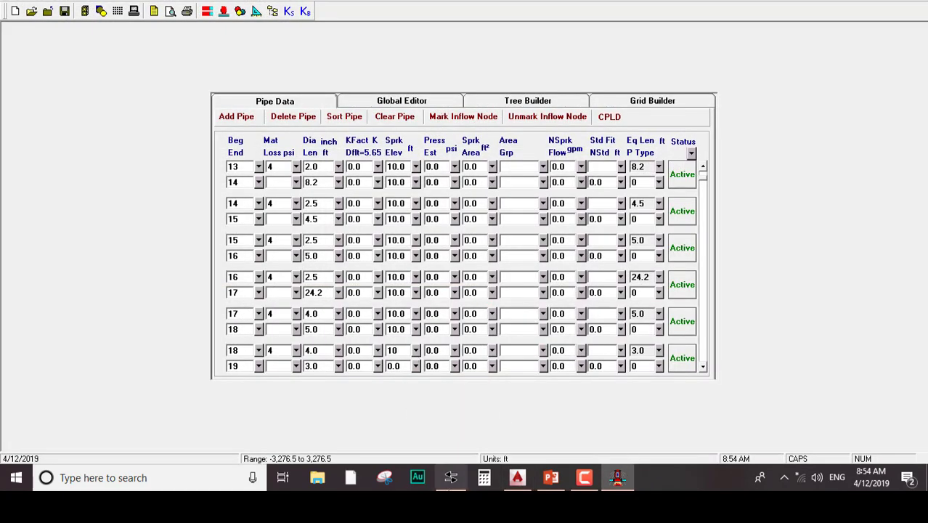
Convert 0.5 meters to feet in the Convert utility, then minimize it
click(450, 477)
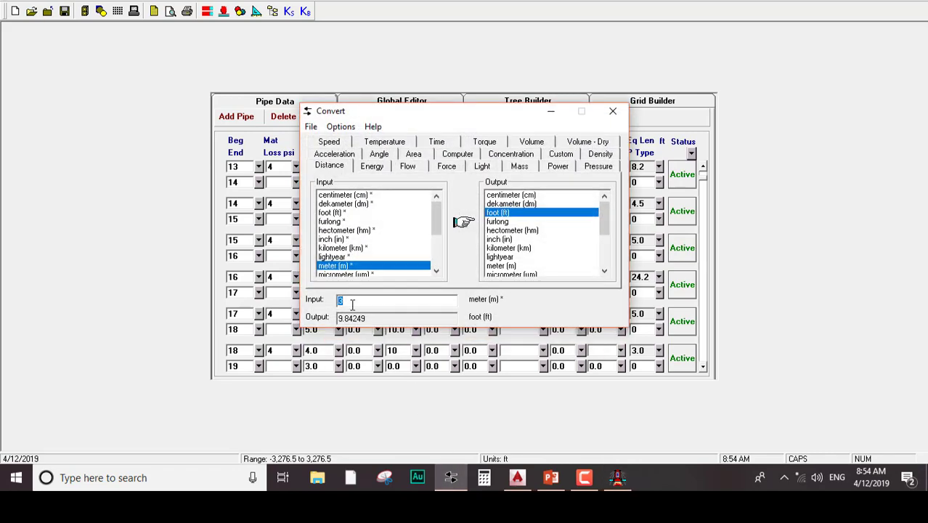
text(.5)
click(550, 111)
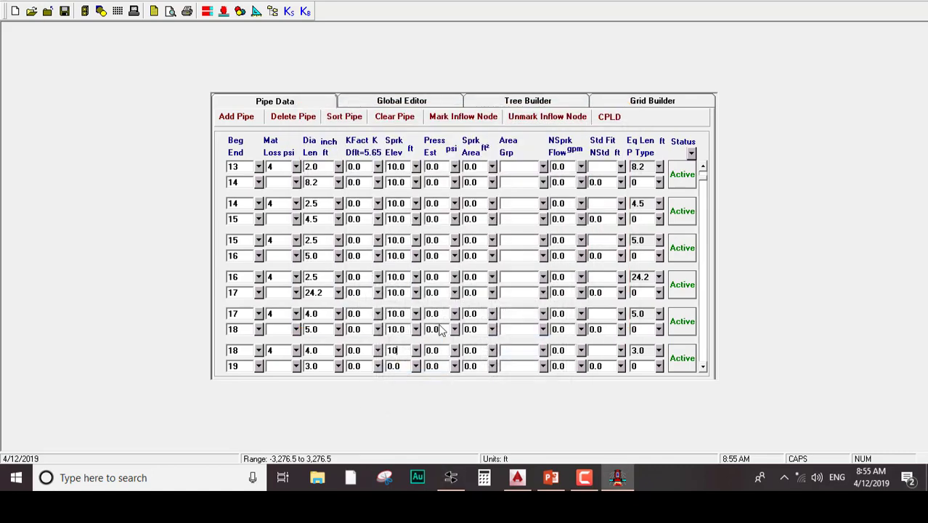
Set the elevation of nodes 19, 20, 21 and 22 to -1.5 ft and save the project
click(397, 365)
key(Return)
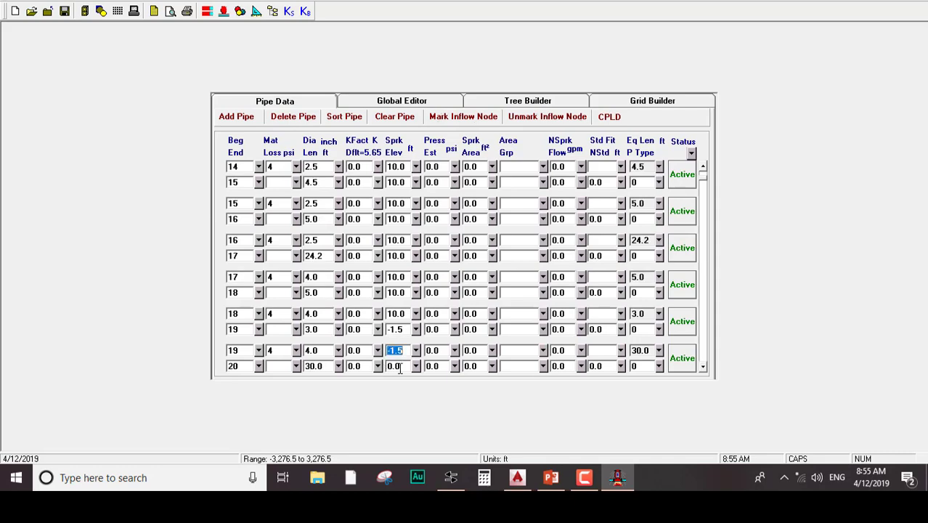
click(399, 366)
text(-1.5)
key(Return)
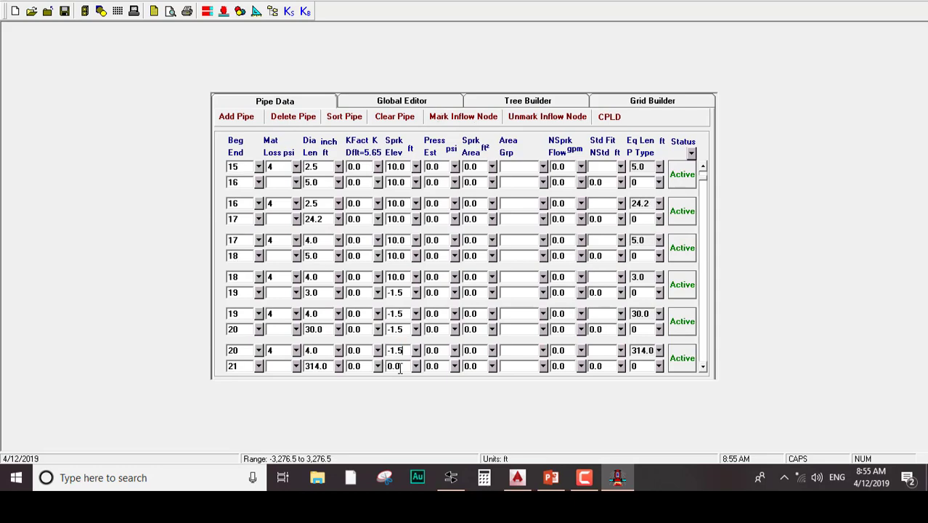
click(399, 367)
text(-1.5)
key(Return)
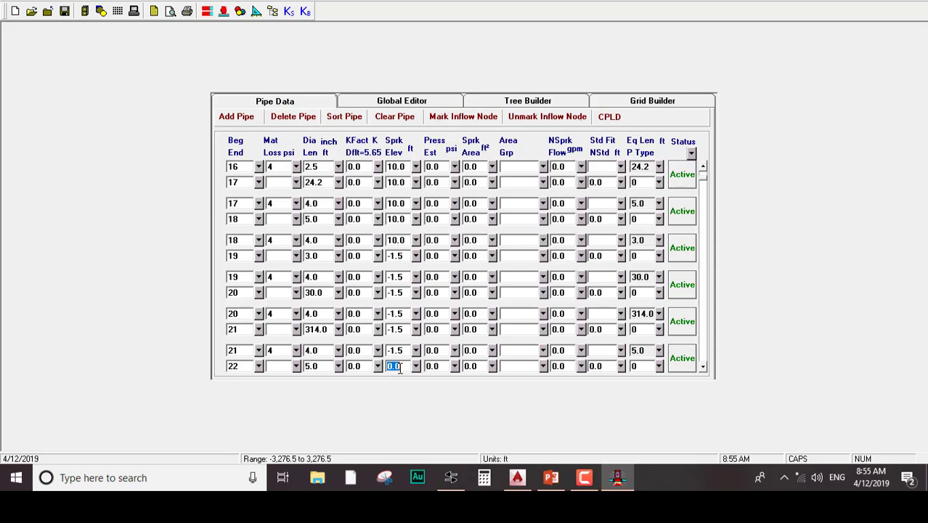
text(-1.5)
click(65, 12)
Switch to AutoCAD and trace the supply main from node 20 to nodes 21 and 22 at the pump room
click(517, 485)
scroll(395, 247, down, 2)
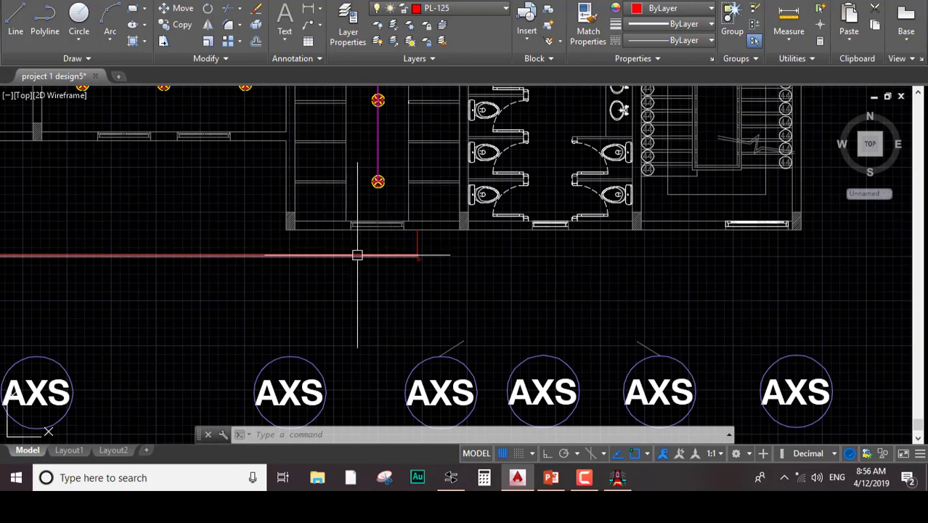
scroll(495, 326, up, 5)
middle_drag(186, 275, 413, 211)
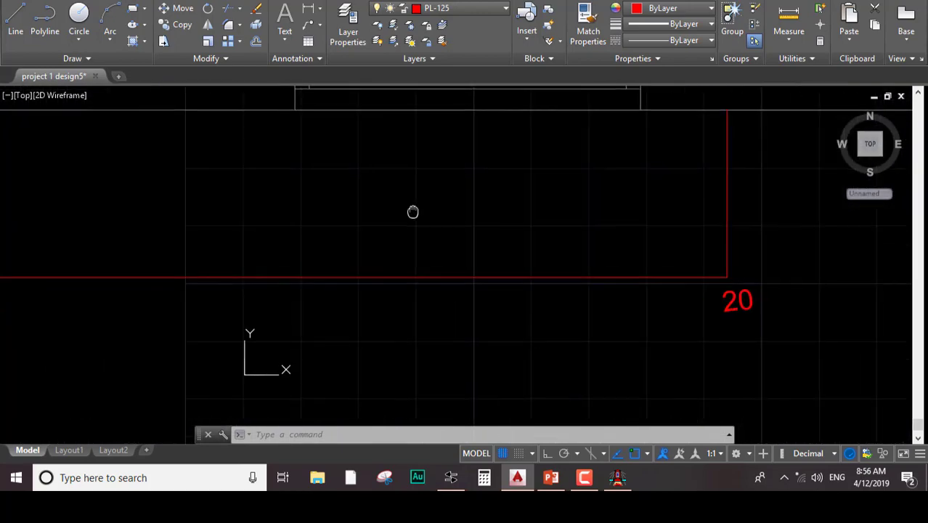
scroll(412, 212, down, 8)
scroll(255, 174, up, 2)
middle_drag(272, 177, 465, 211)
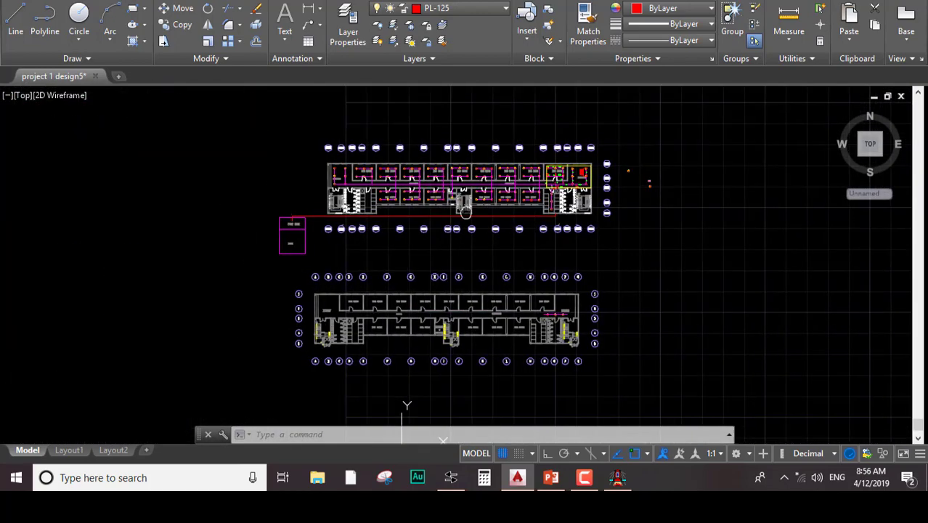
scroll(291, 216, up, 10)
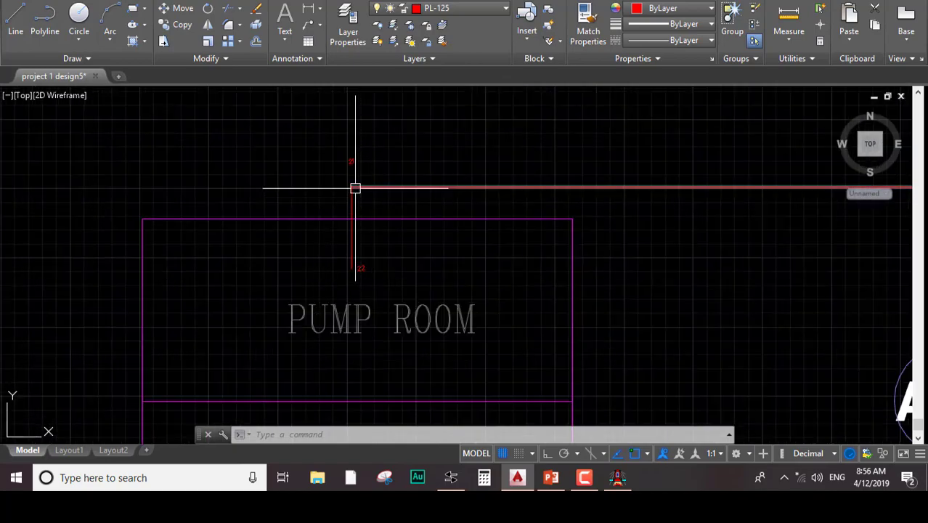
scroll(501, 155, down, 4)
Examine the kitchen and bedroom sprinkler branches and the main from nodes 1 to 19 for bends and tees
mouse_move(537, 174)
middle_down()
mouse_move(240, 278)
mouse_move(226, 295)
middle_up()
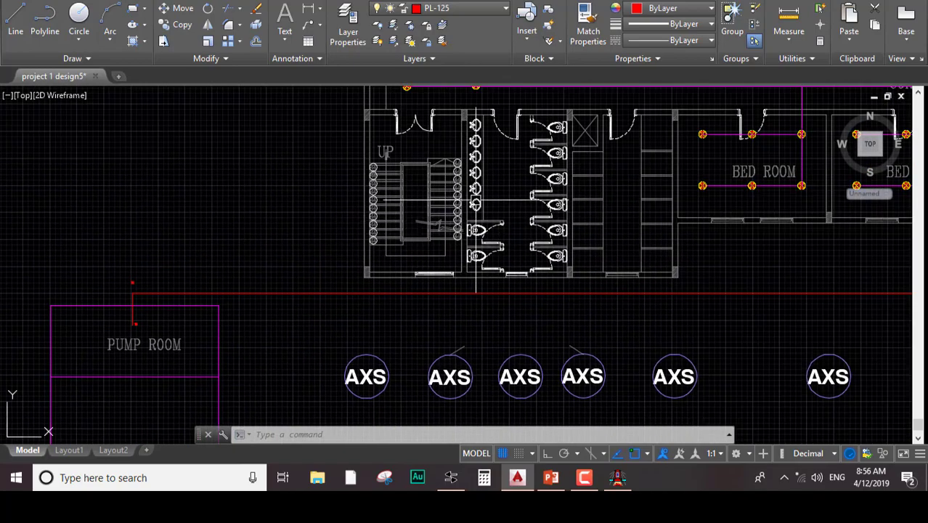
middle_drag(475, 202, 378, 363)
scroll(559, 258, down, 3)
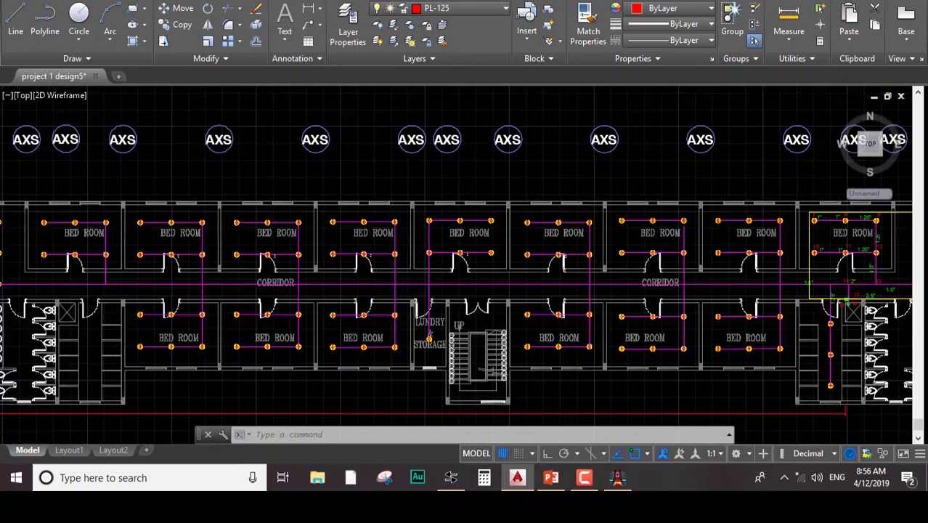
scroll(507, 212, down, 3)
middle_drag(639, 182, 465, 182)
scroll(466, 178, up, 6)
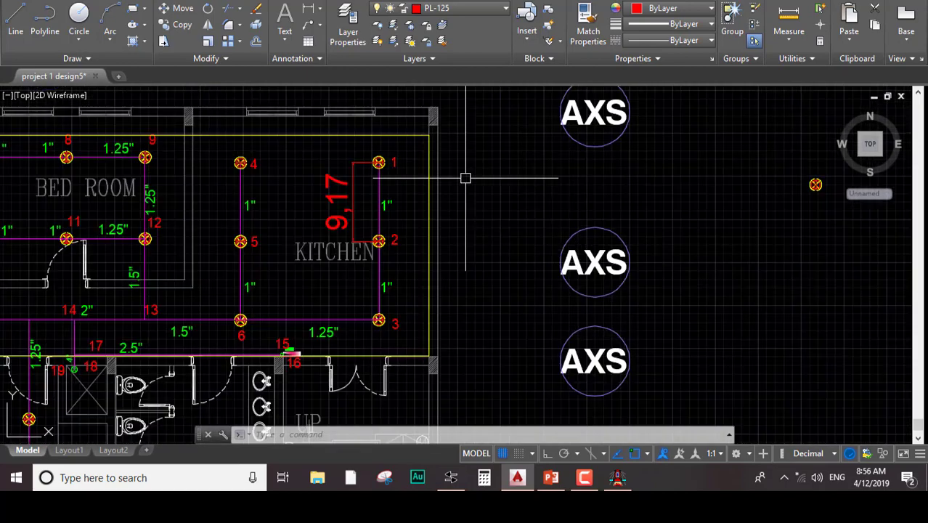
scroll(348, 272, up, 2)
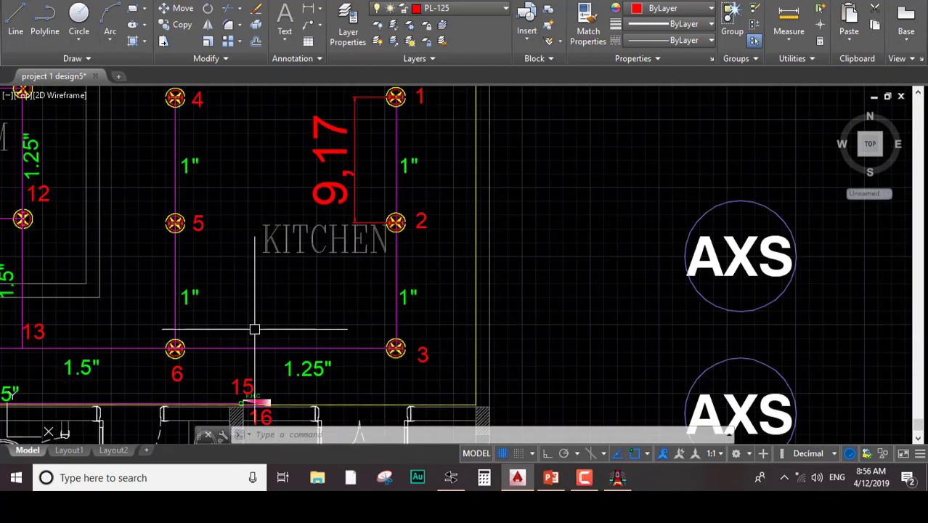
mouse_move(254, 329)
middle_down()
mouse_move(321, 276)
mouse_move(394, 275)
middle_up()
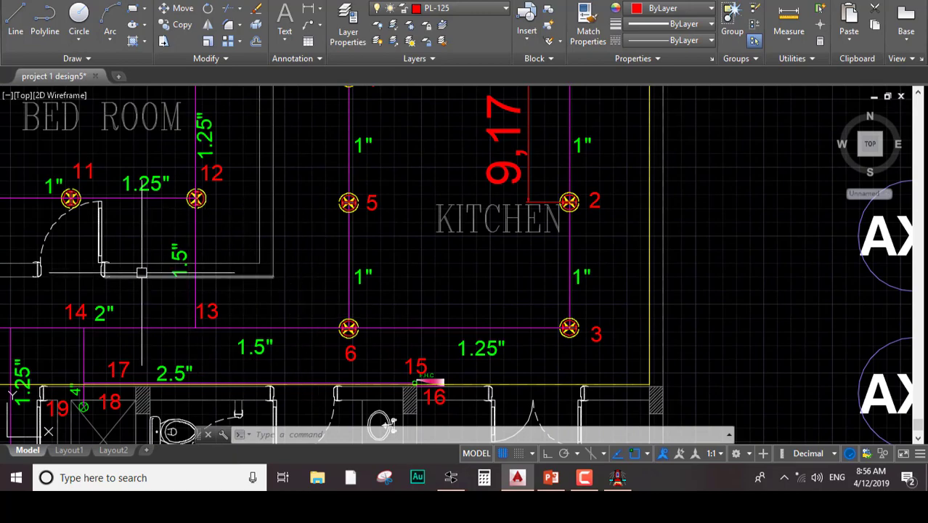
mouse_move(141, 272)
middle_down()
mouse_move(283, 303)
mouse_move(317, 369)
middle_up()
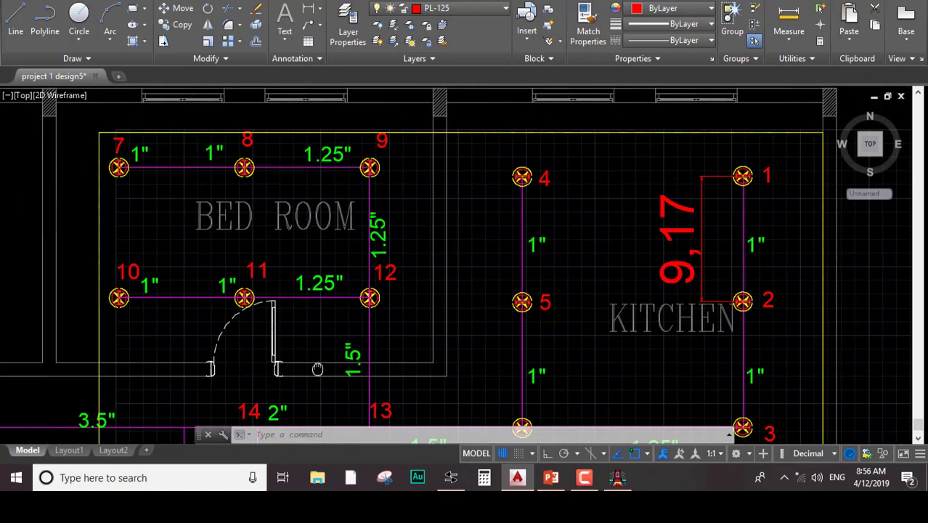
middle_drag(214, 415, 287, 306)
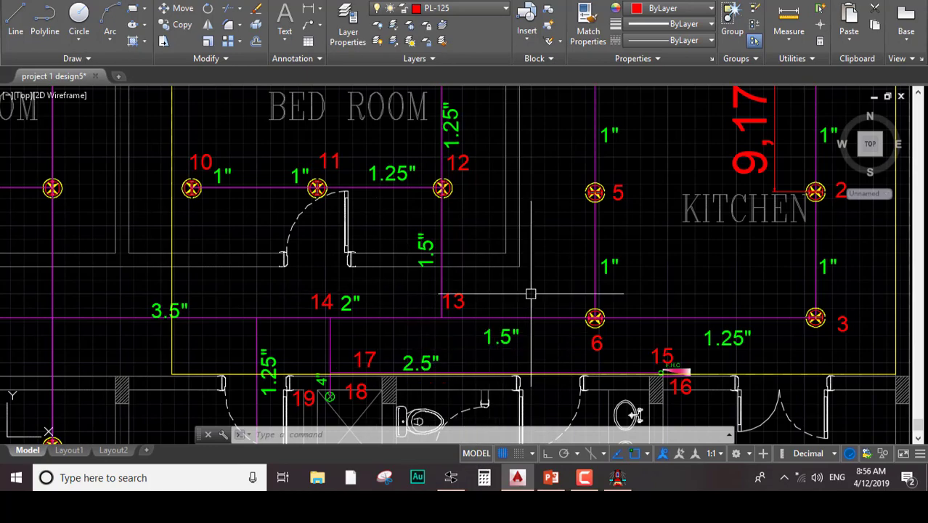
scroll(560, 200, down, 6)
scroll(620, 191, up, 4)
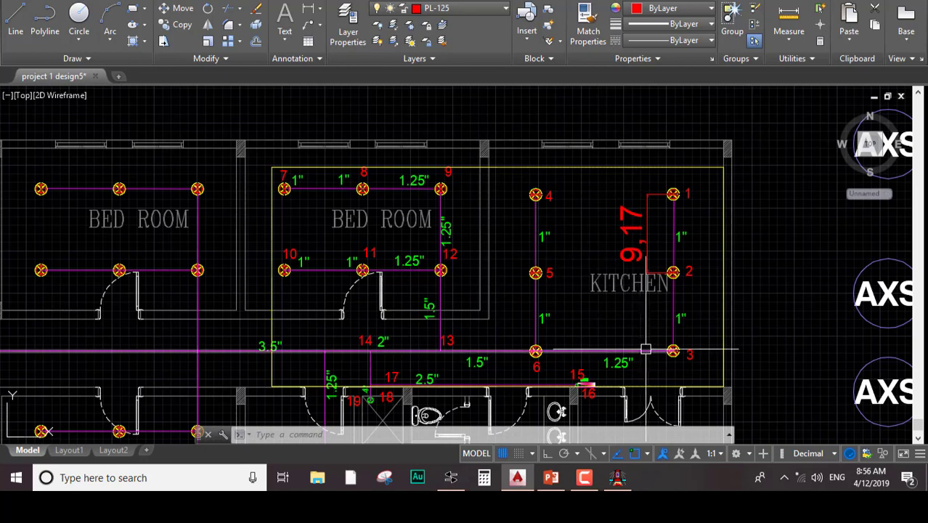
middle_drag(586, 363, 576, 318)
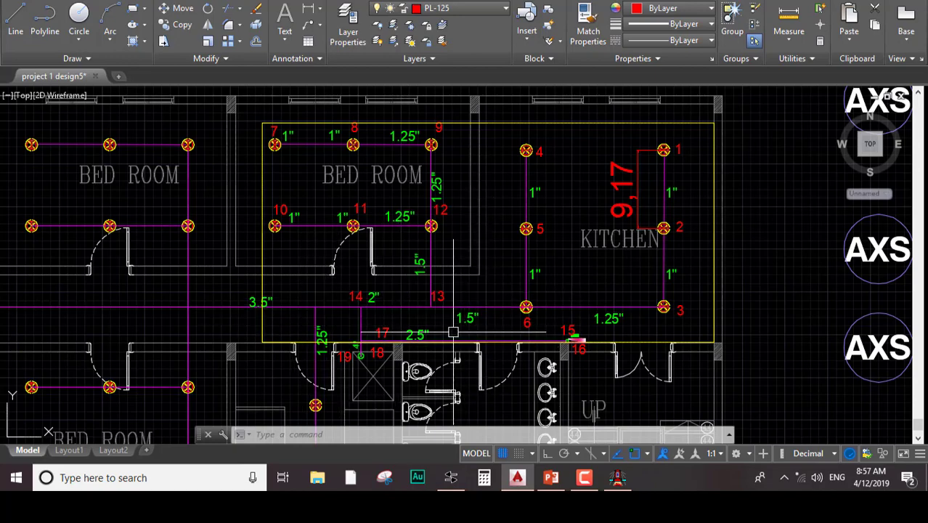
middle_drag(453, 333, 451, 260)
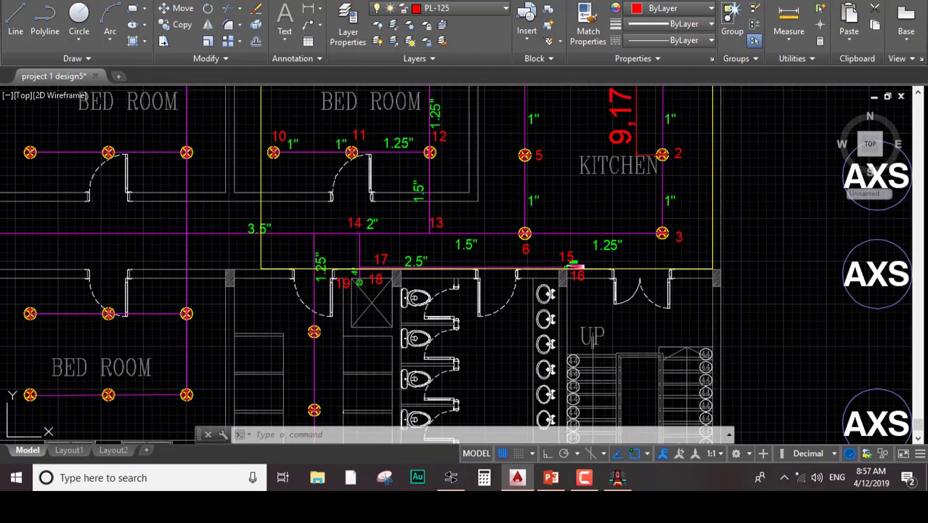
Switch back to the Elite pipe data and assign a 90 Degree Elbow (E) standard fitting to pipes 21–22 and 20–21
click(614, 476)
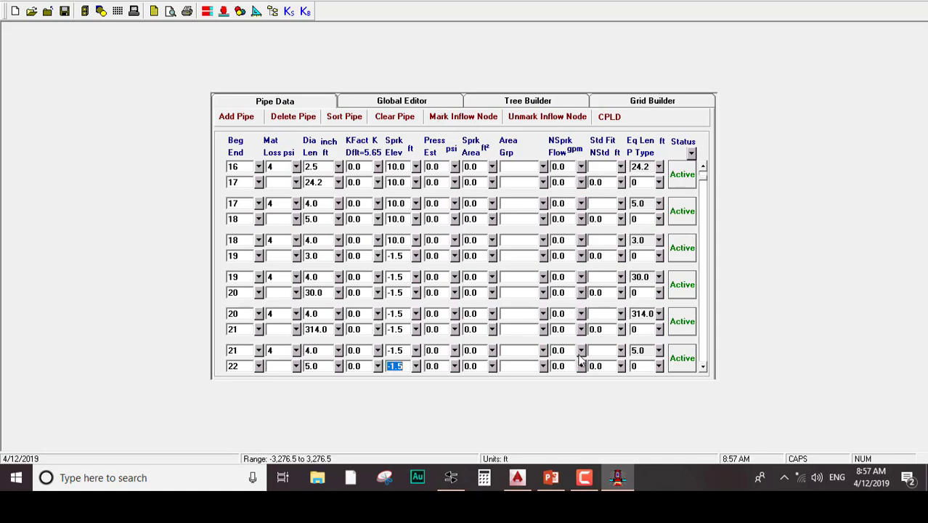
key(Tab)
click(620, 352)
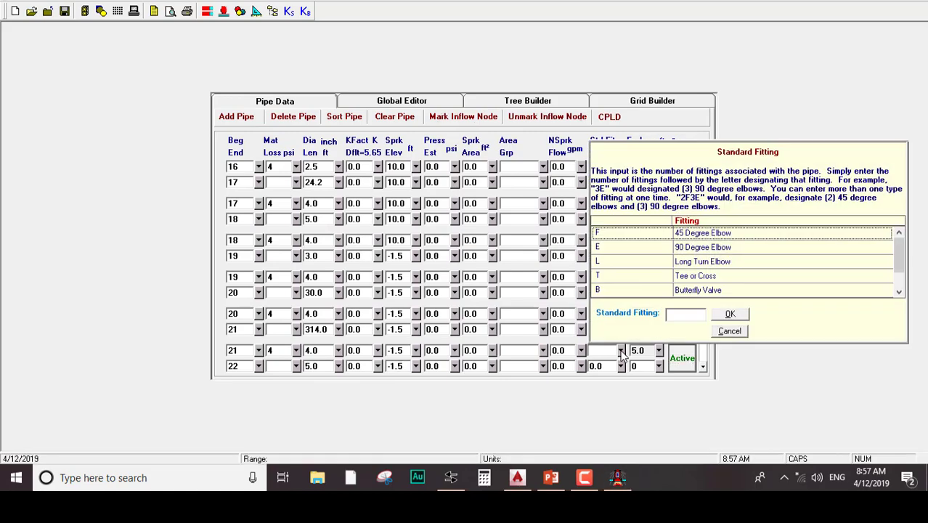
double_click(615, 249)
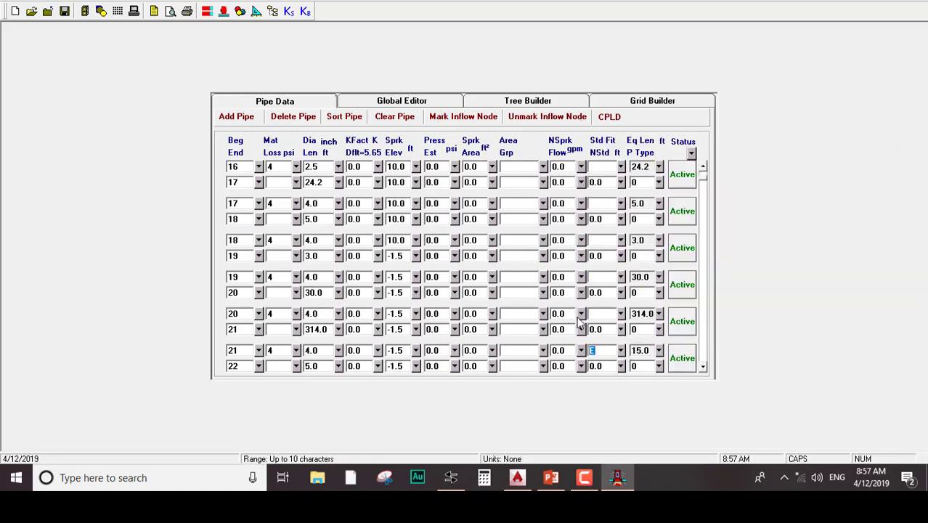
click(621, 315)
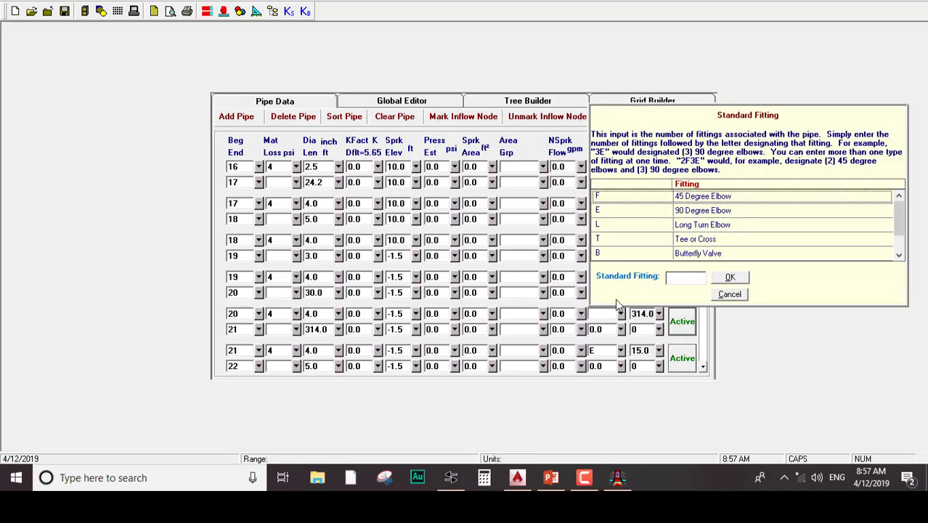
double_click(605, 211)
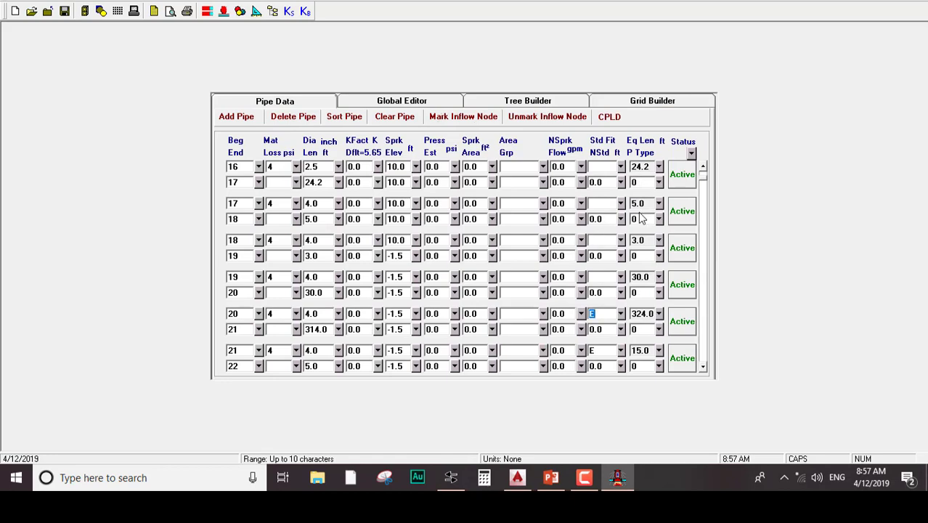
Return to the first pipes in the list and display the Eq Len field description for pipe 3–4
scroll(703, 165, up, 9)
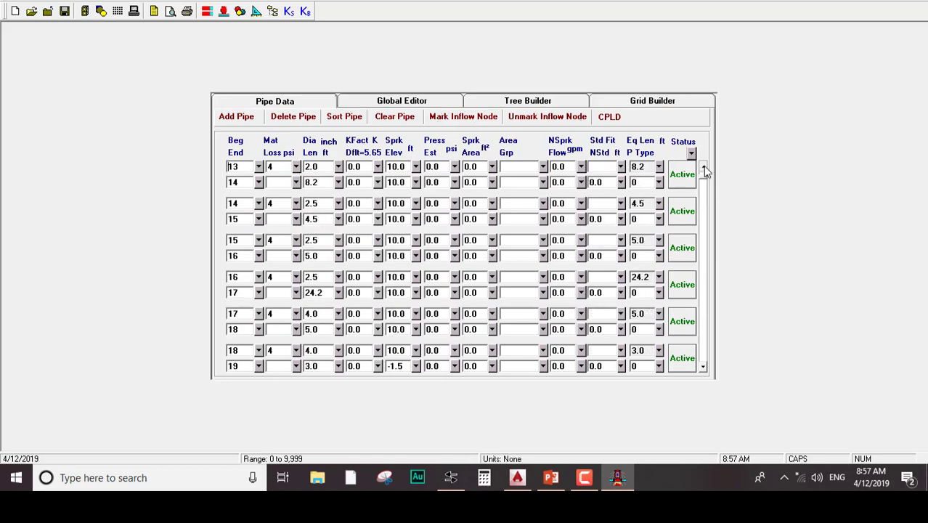
scroll(703, 166, up, 6)
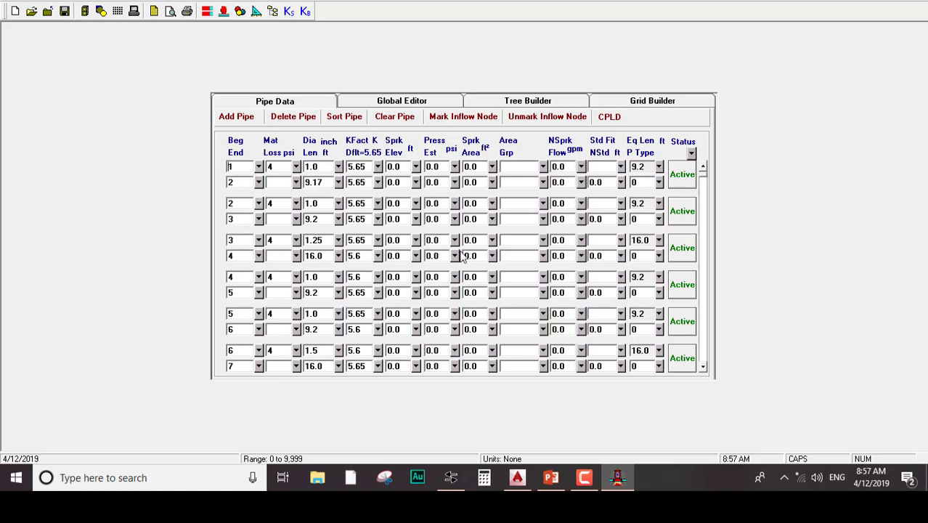
mouse_move(661, 247)
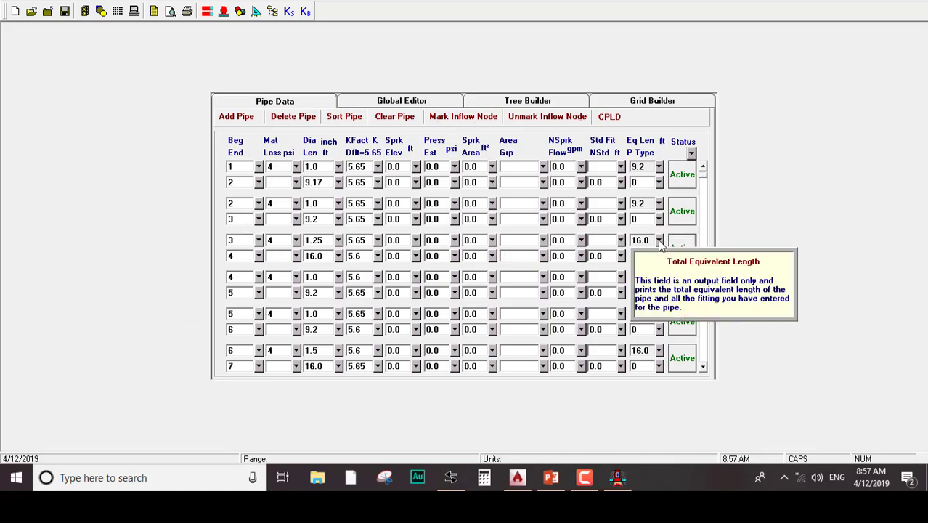
Assign a 90 Degree Elbow (E) standard fitting to pipes 3–4 and 5–6
click(621, 247)
double_click(608, 358)
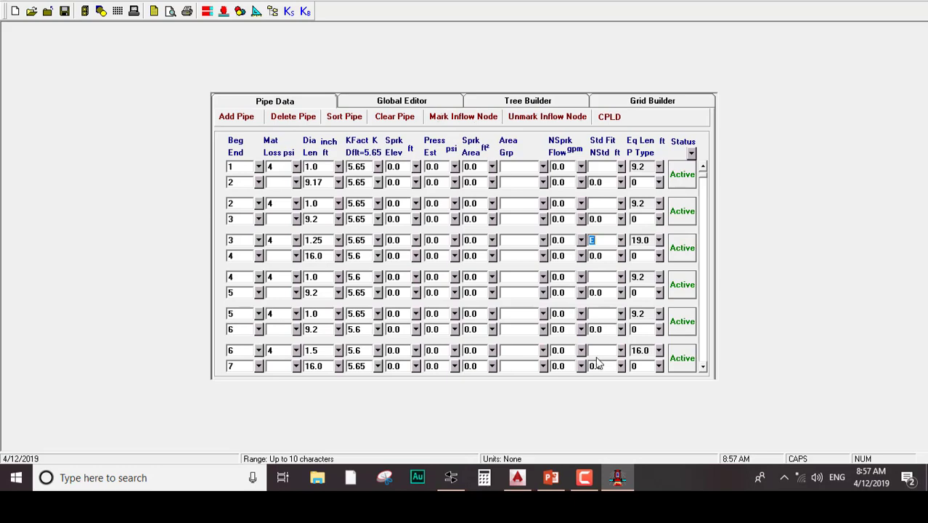
click(619, 330)
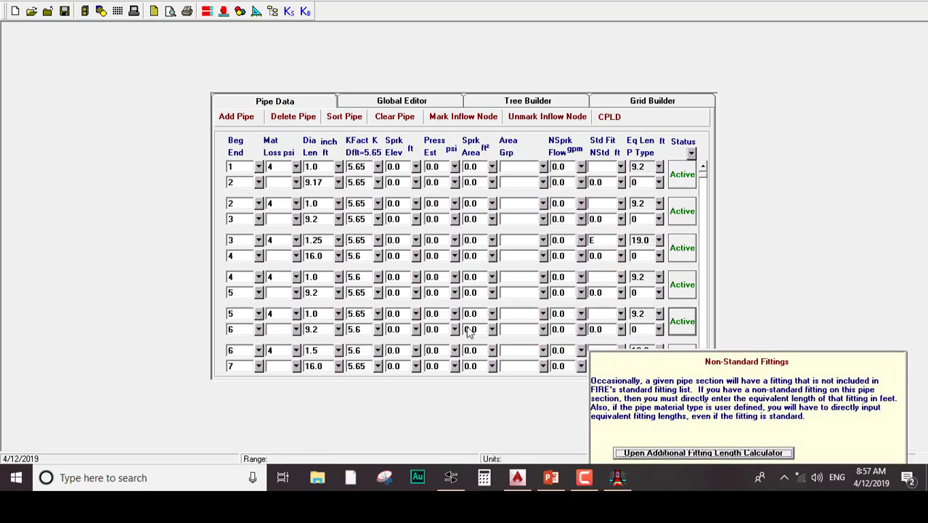
click(620, 314)
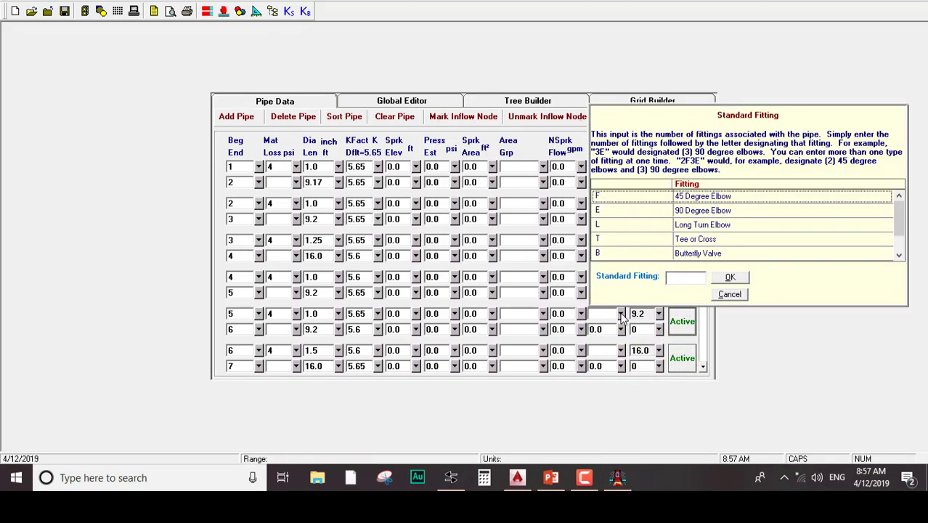
double_click(619, 210)
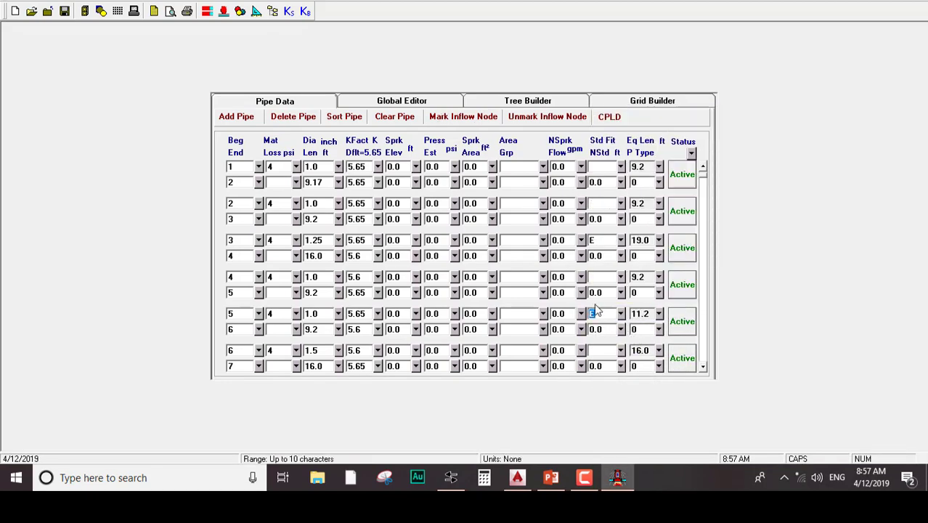
Switch to AutoCAD and examine the bedroom branches and the main around nodes 7 to 19 for elbows and tees
click(519, 479)
scroll(263, 264, down, 4)
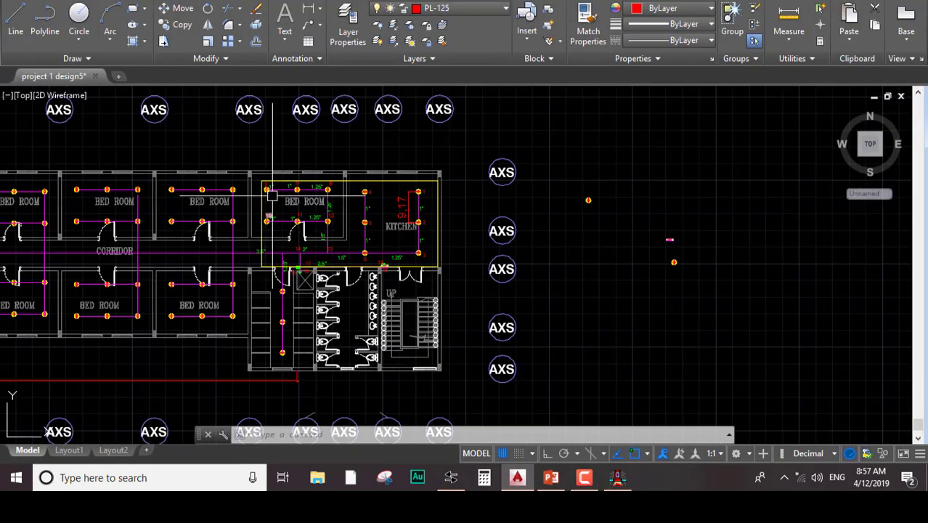
scroll(258, 183, up, 8)
middle_drag(472, 284, 209, 257)
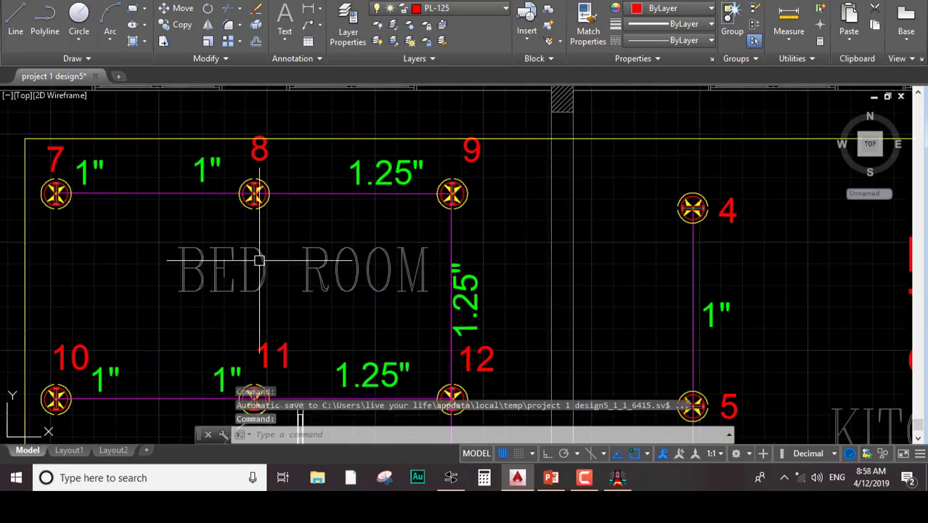
middle_drag(383, 308, 380, 262)
scroll(385, 265, down, 5)
scroll(399, 341, up, 3)
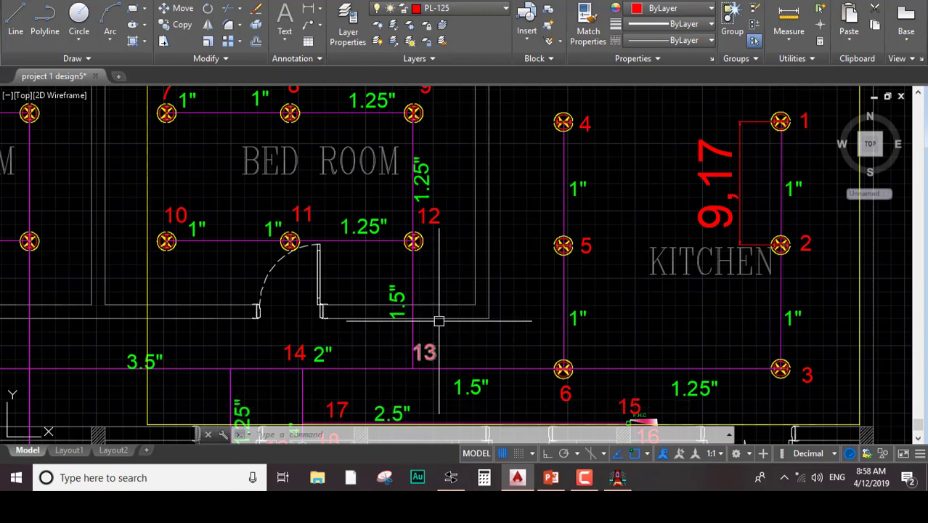
mouse_move(269, 319)
middle_down()
mouse_move(290, 283)
mouse_move(292, 299)
mouse_move(299, 160)
middle_up()
scroll(287, 284, up, 2)
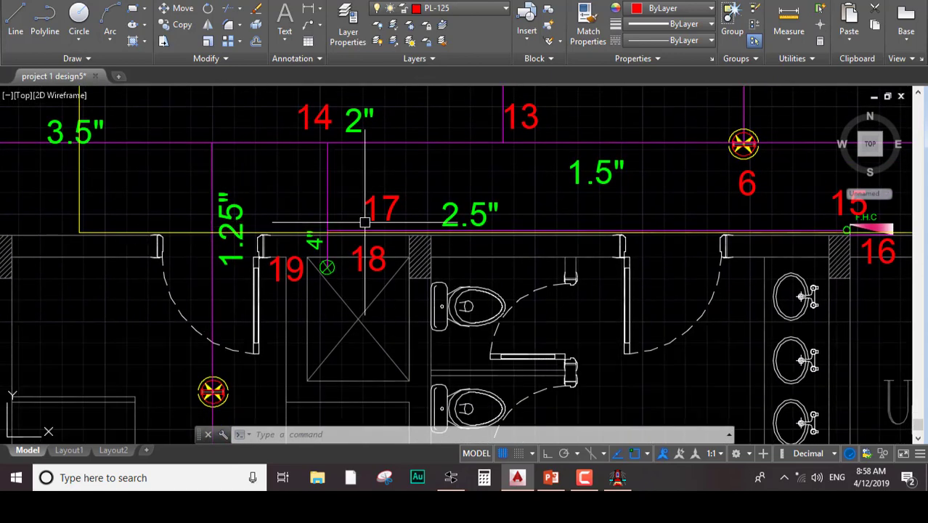
scroll(313, 257, up, 2)
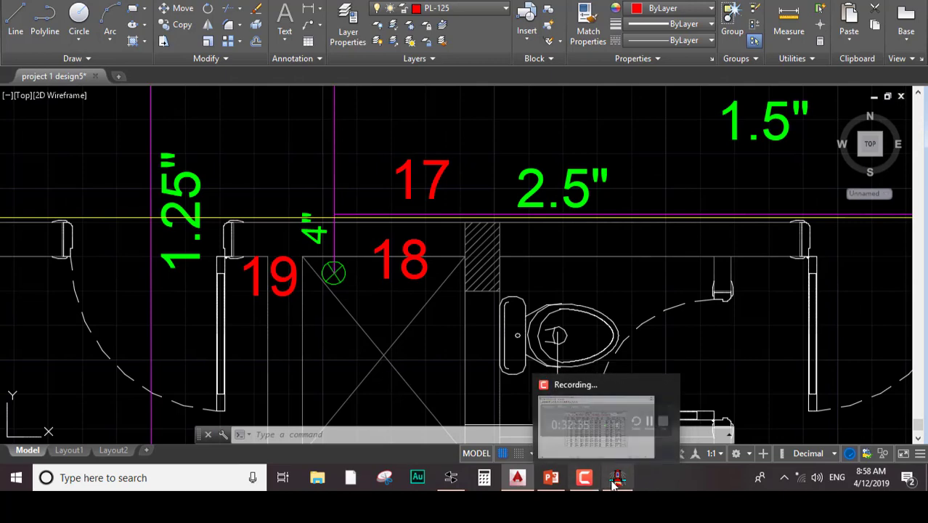
Switch back to the Elite pipe data and assign a Tee or Cross (T) standard fitting to pipes 6–7 and 12–13
click(592, 398)
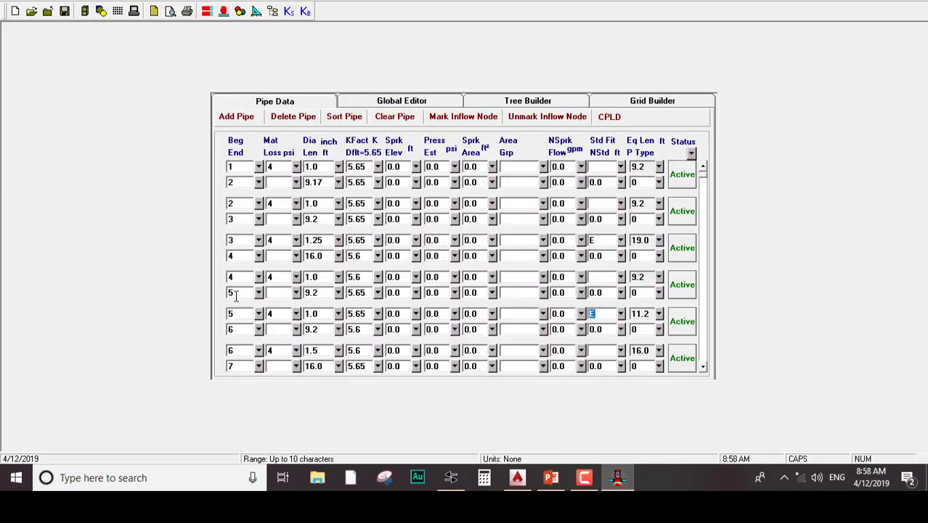
click(621, 351)
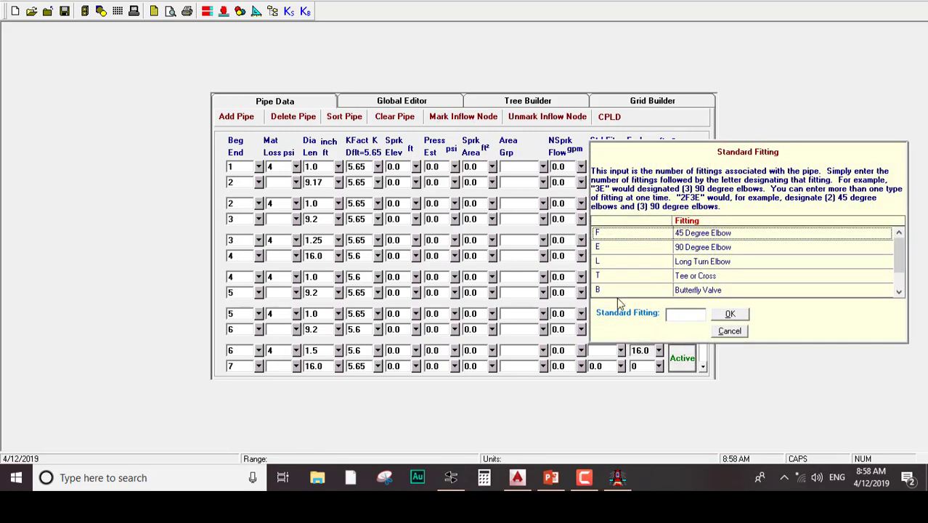
double_click(605, 276)
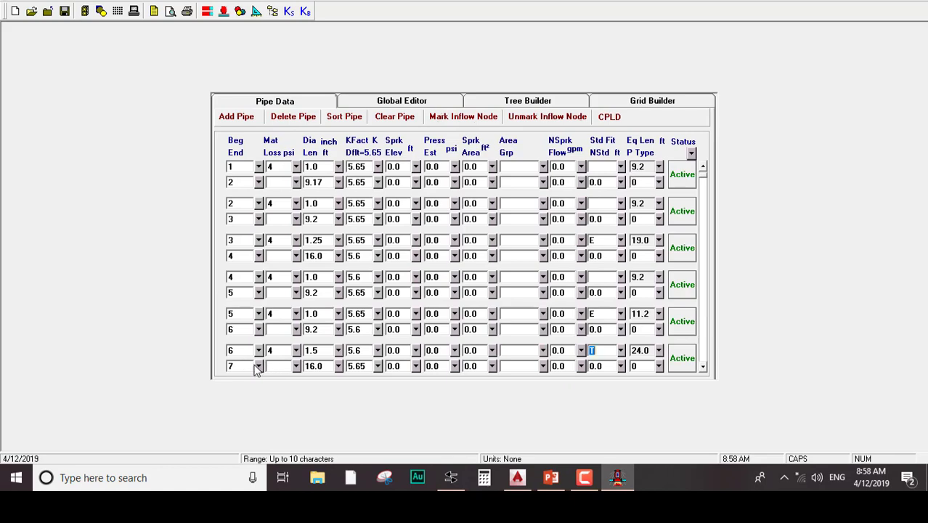
click(703, 367)
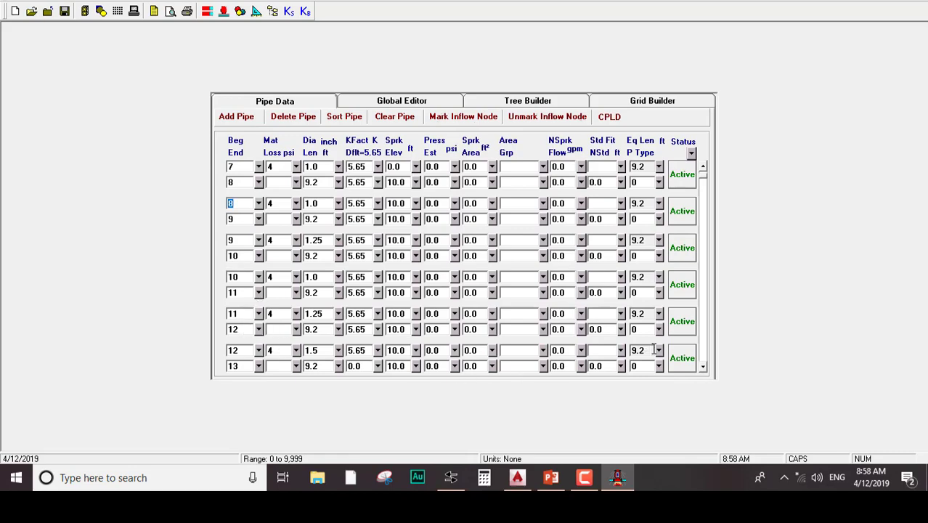
click(620, 351)
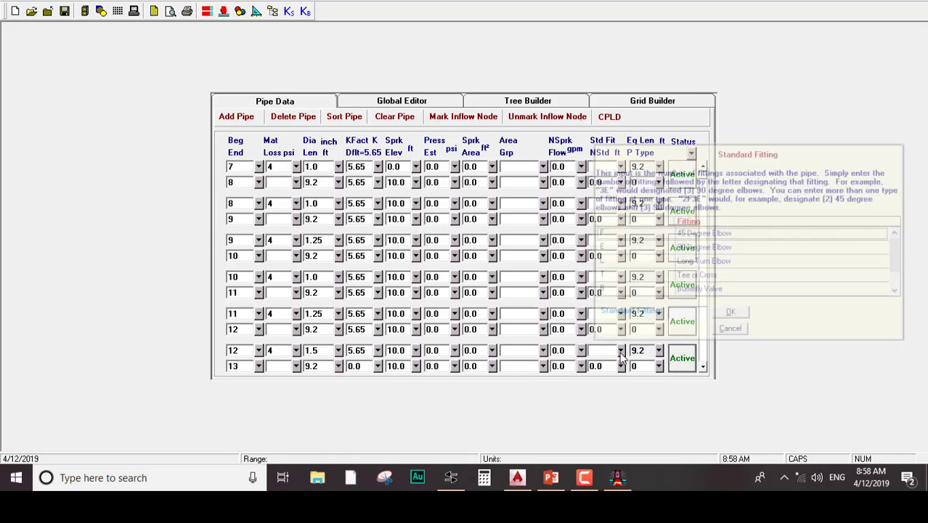
double_click(616, 275)
Assign a Tee or Cross (T) standard fitting to pipes 14–15, 17–18 and 18–19
click(703, 368)
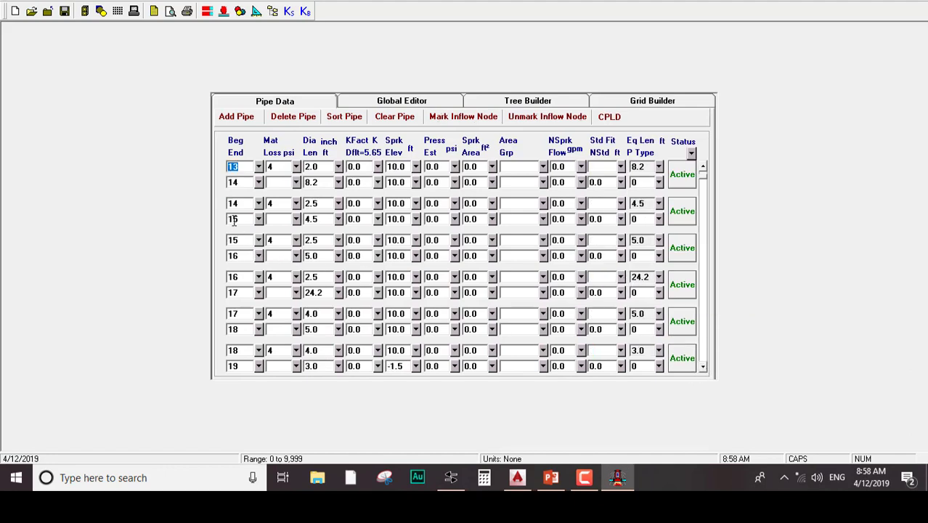
double_click(604, 204)
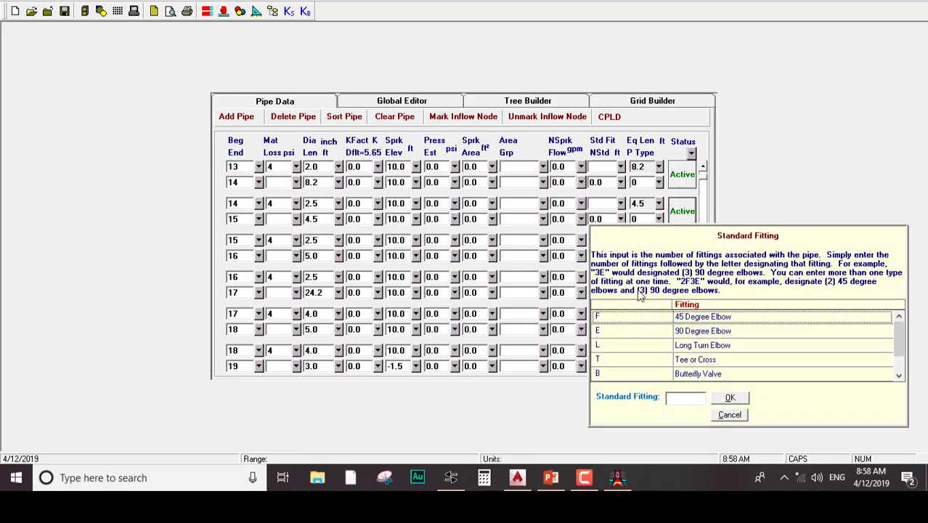
double_click(613, 359)
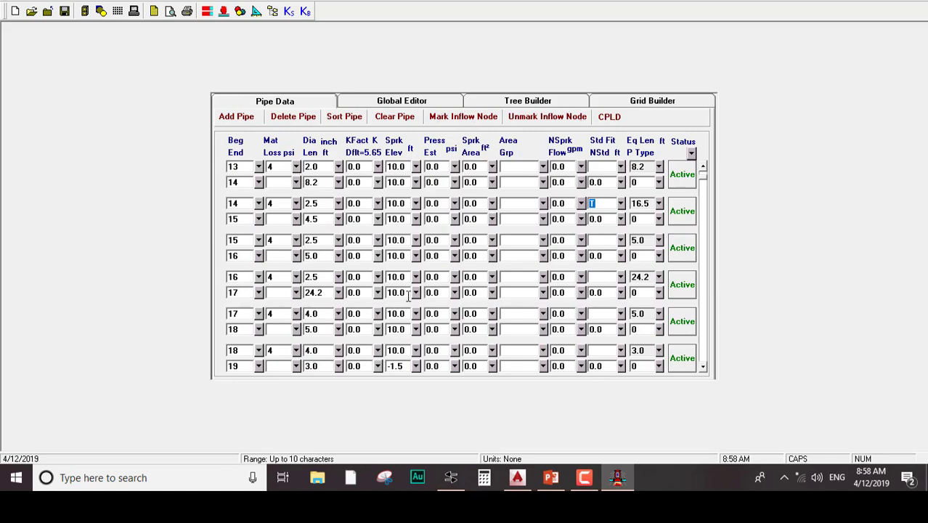
click(621, 314)
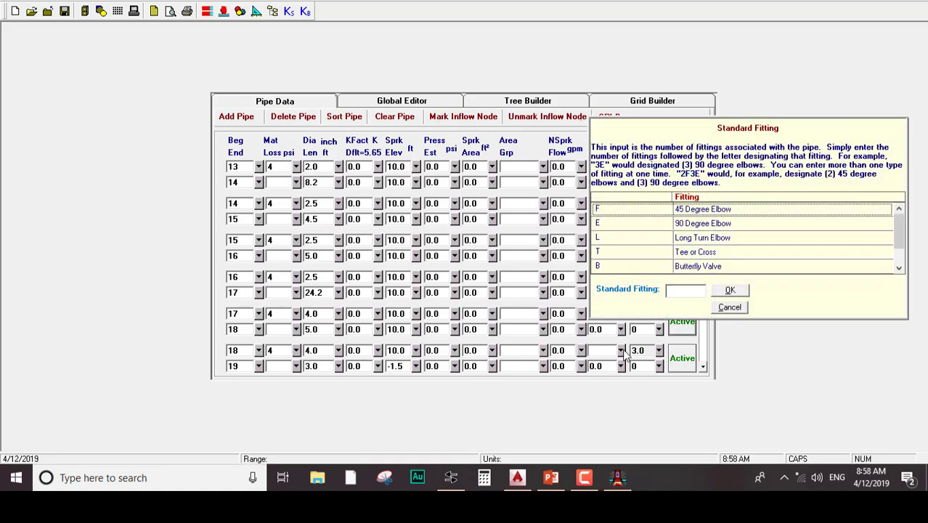
double_click(605, 251)
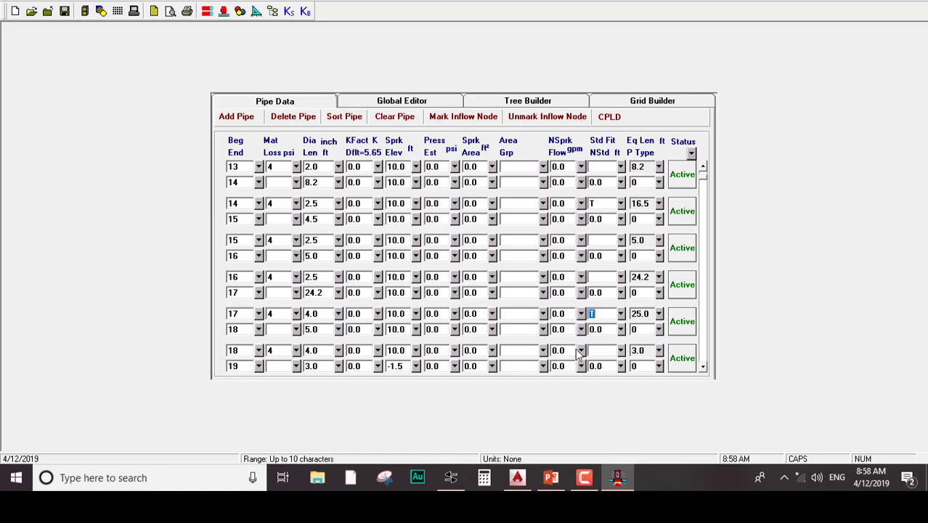
click(621, 350)
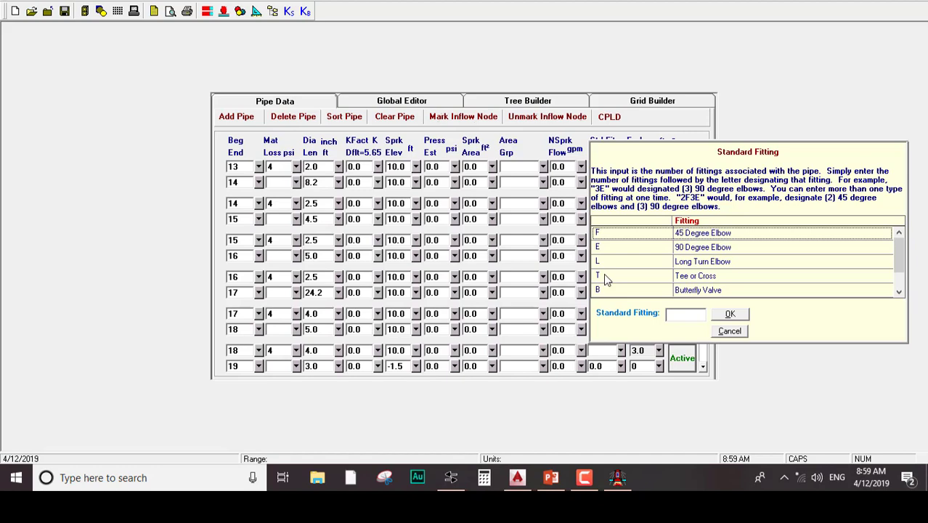
click(606, 278)
double_click(606, 278)
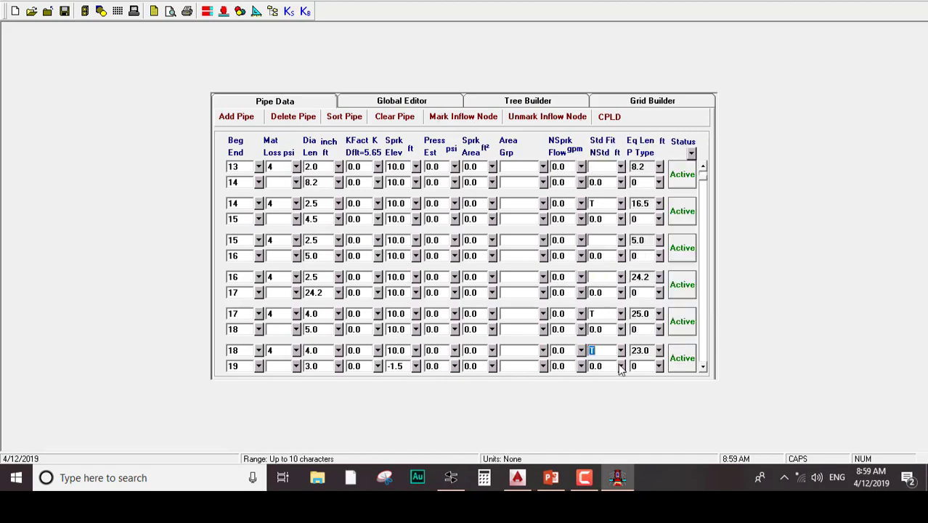
Assign a 90 Degree Elbow (E) standard fitting to pipe 19–20
click(703, 367)
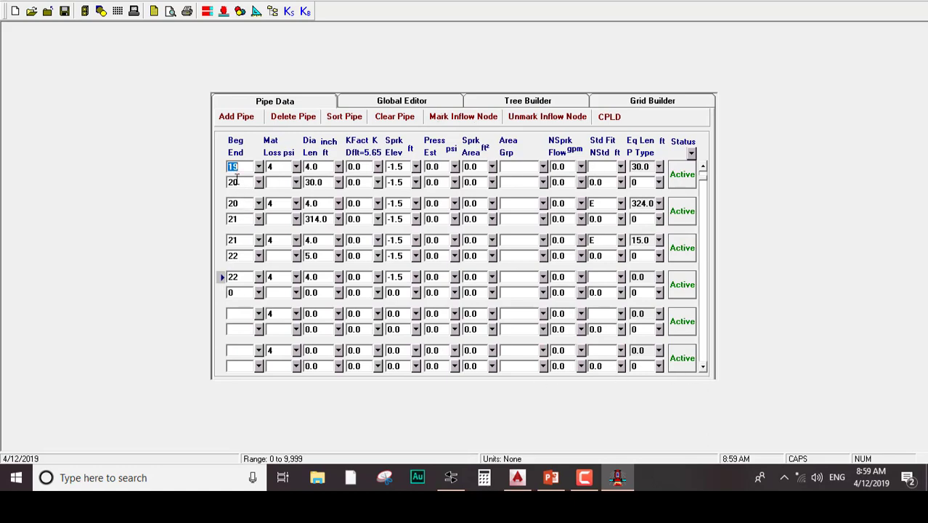
click(622, 233)
double_click(612, 280)
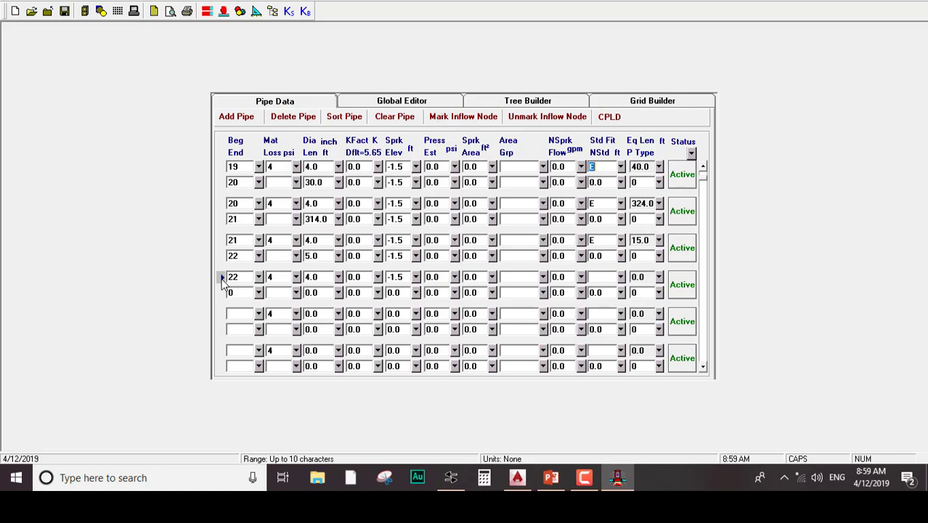
Open the calculation settings, choose Demand mode and set the minimum residual pressure at the HMD sprinkler node to 14.5 psi
click(134, 13)
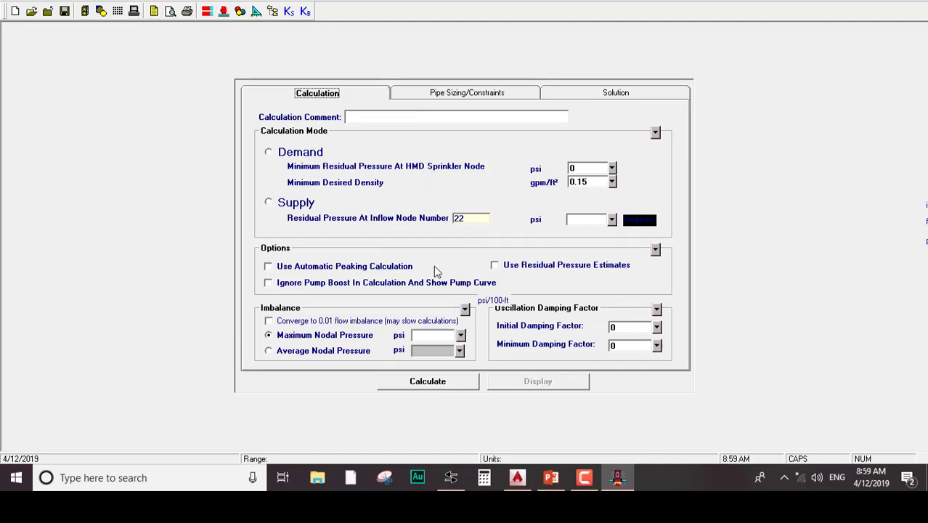
click(287, 154)
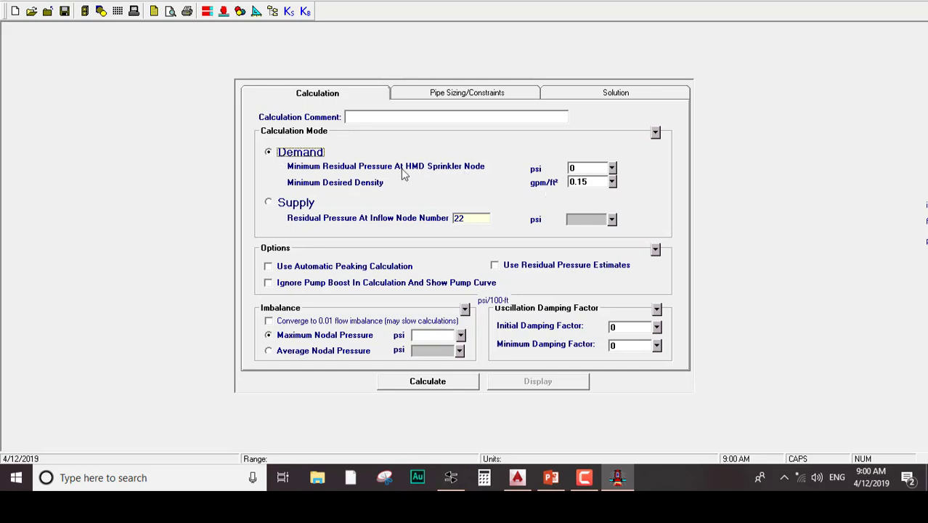
click(578, 167)
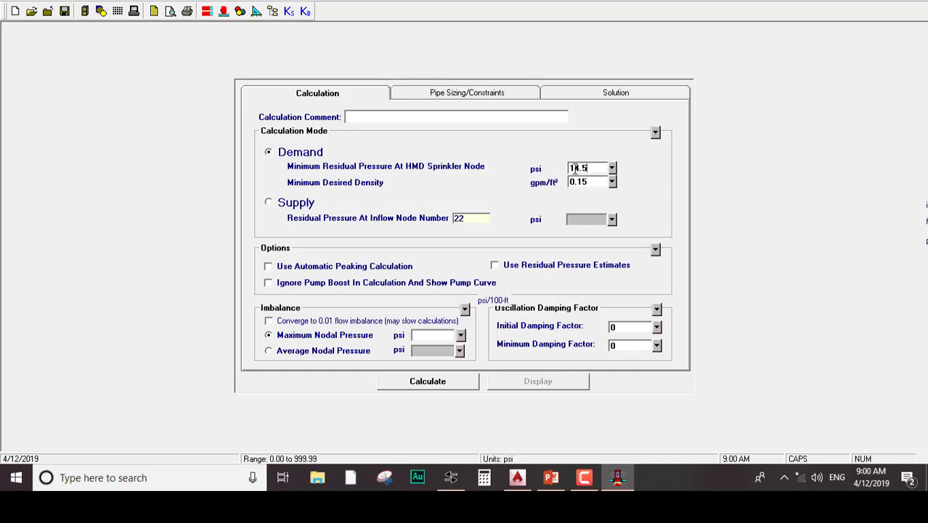
key(Tab)
click(598, 184)
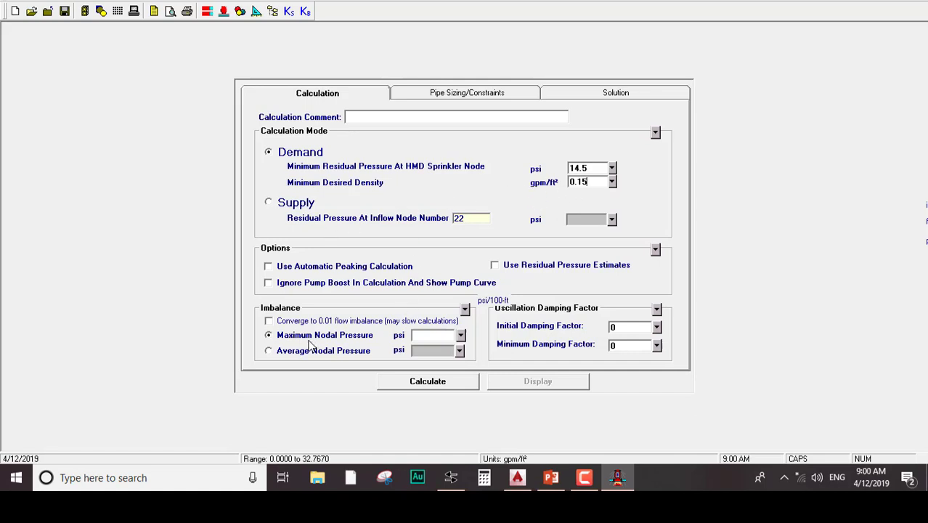
Set the maximum nodal pressure imbalance to 0.5 psi and both damping factors to 1, and run the calculation
click(439, 335)
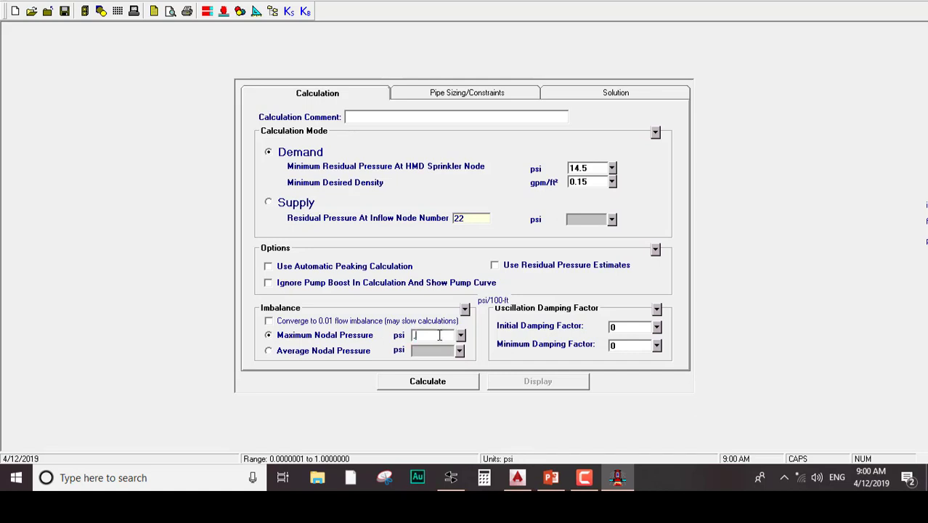
click(629, 326)
text(1)
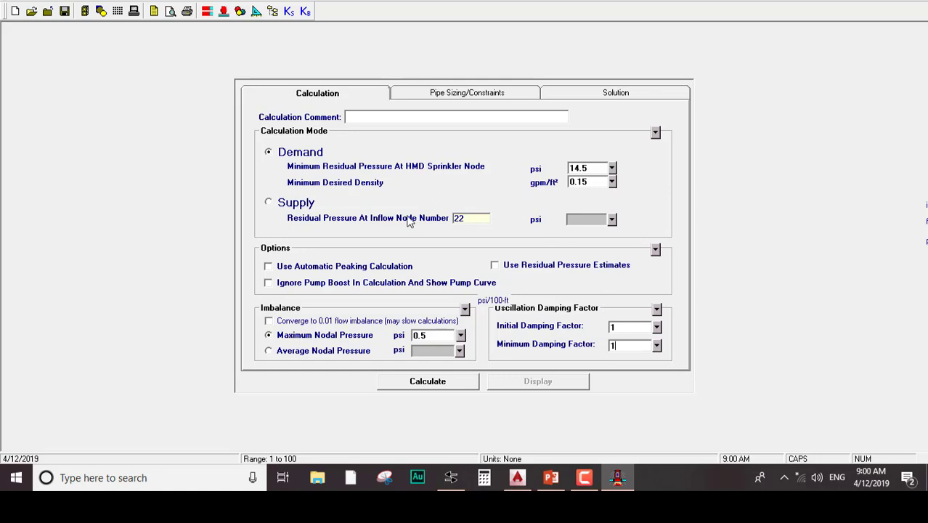
click(432, 385)
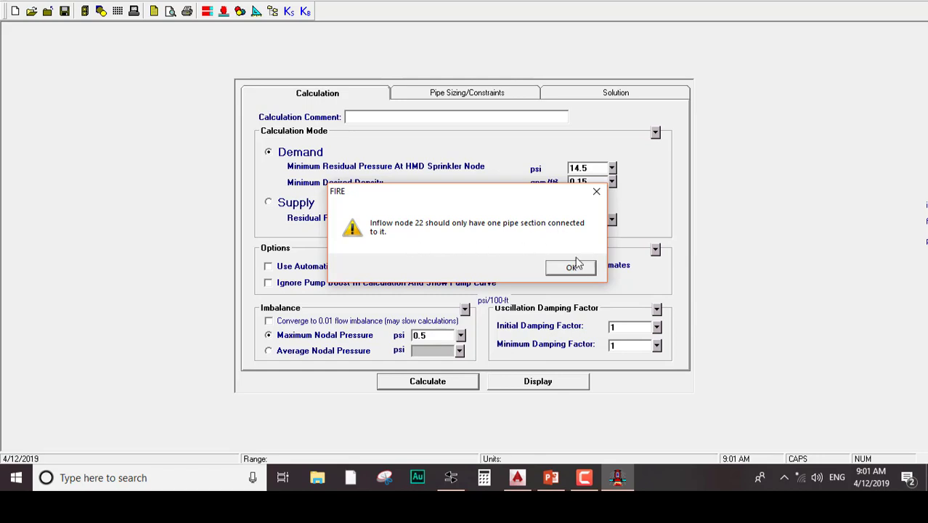
click(567, 266)
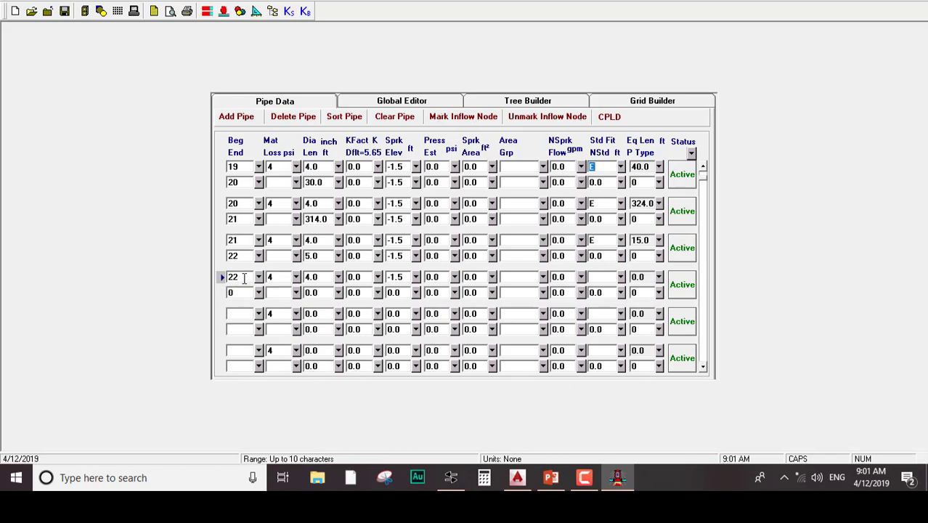
Clear beginning node 22 from the unused pipe row below pipe 21–22 and reopen the calculation settings
click(238, 253)
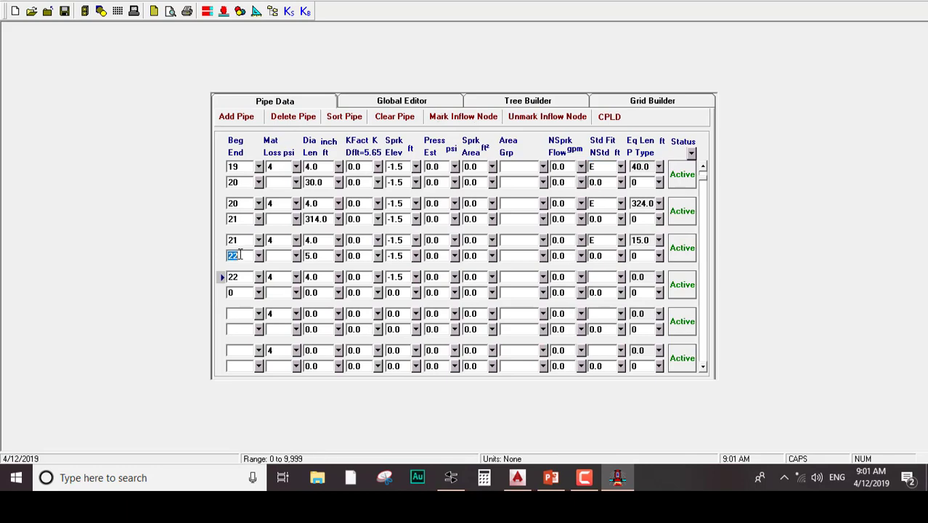
click(236, 275)
key(BackSpace)
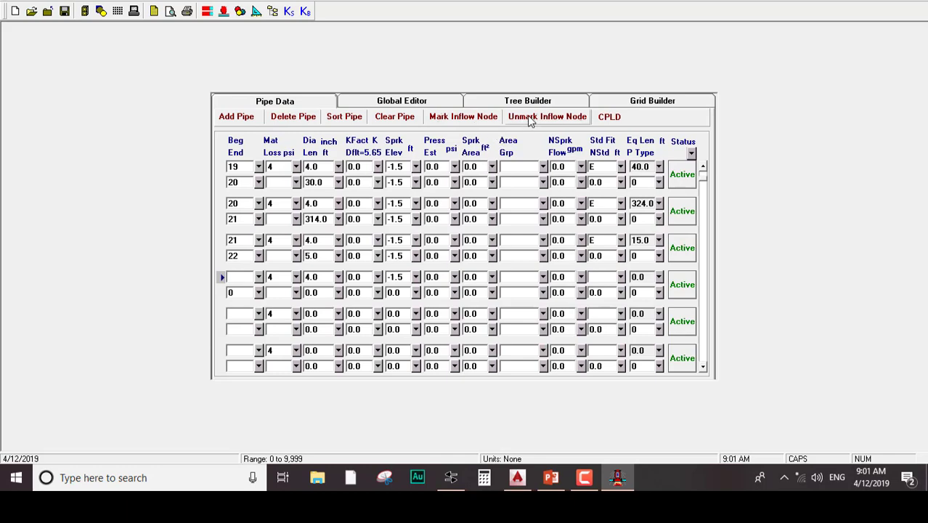
double_click(237, 257)
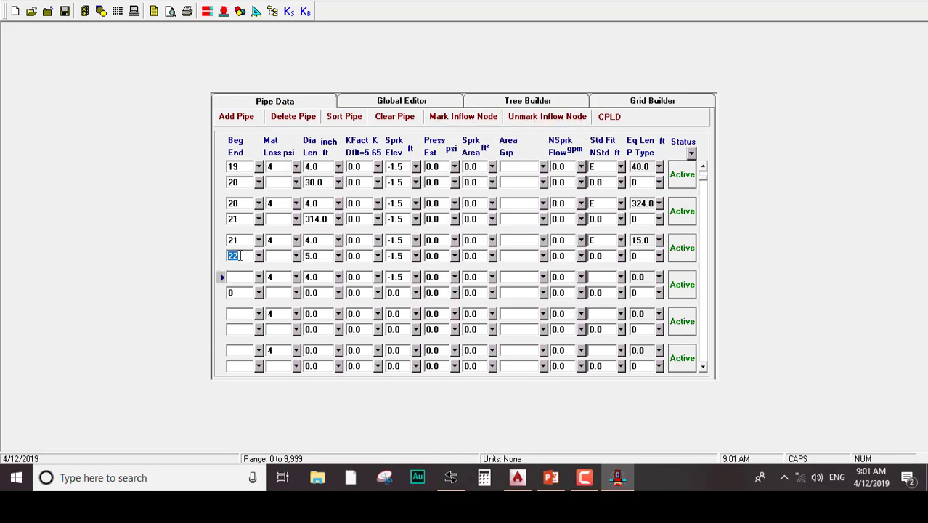
click(234, 277)
double_click(232, 256)
click(133, 12)
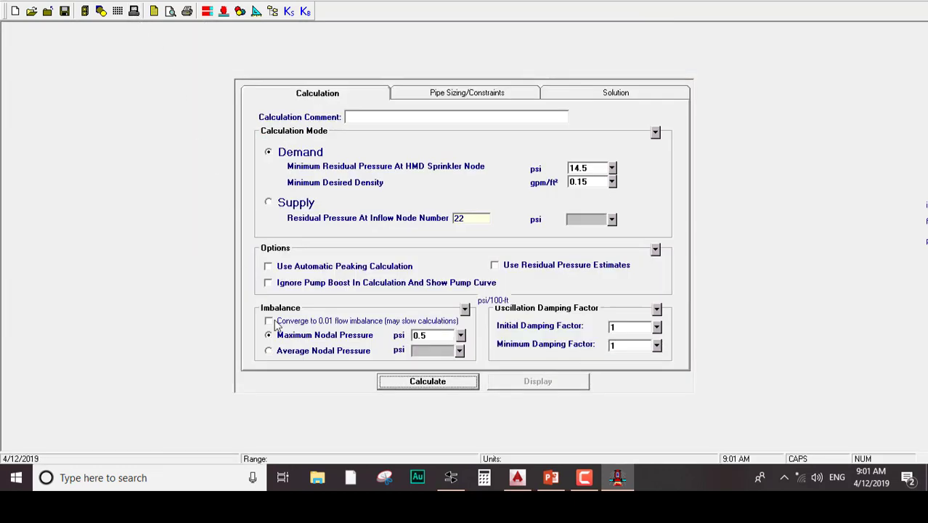
Run the calculation and clear the 0 beginning node from the unused row below pipe 21–22
click(428, 383)
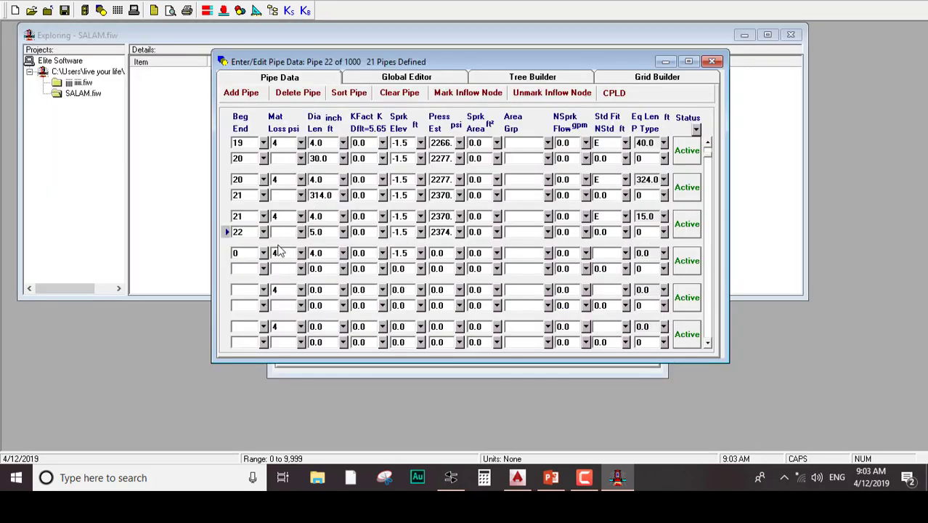
double_click(236, 252)
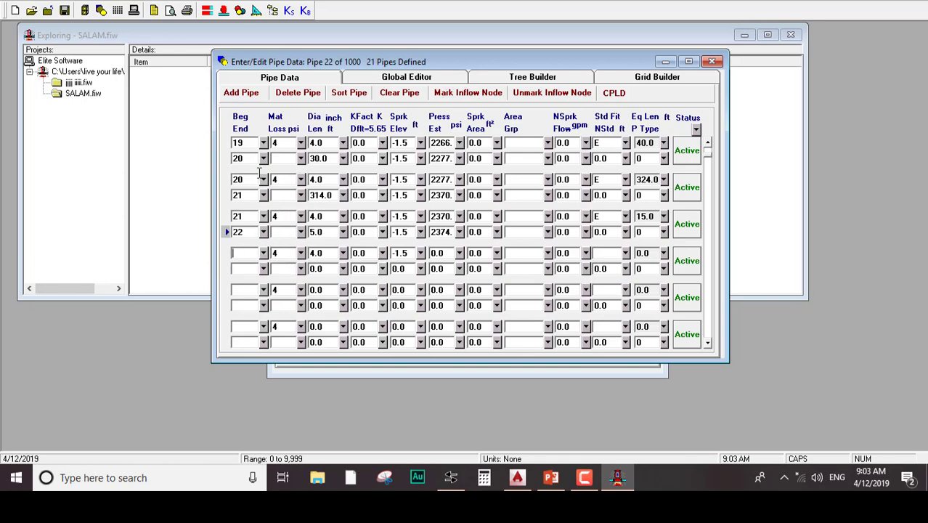
Switch to the AutoCAD layout and examine nodes 15 and 16 at the fire hose cabinet (F.H.C) against the pipe data
click(608, 483)
click(707, 150)
scroll(708, 154, up, 2)
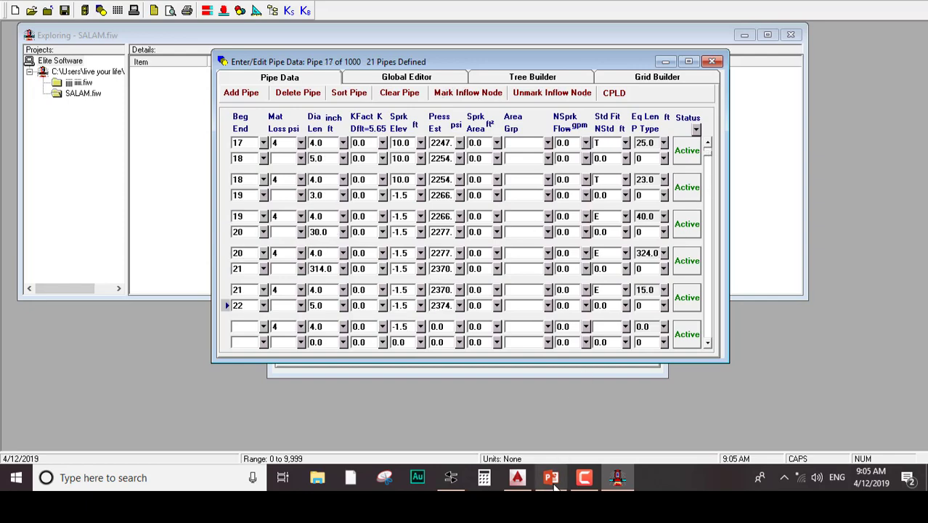
click(517, 478)
scroll(557, 161, down, 5)
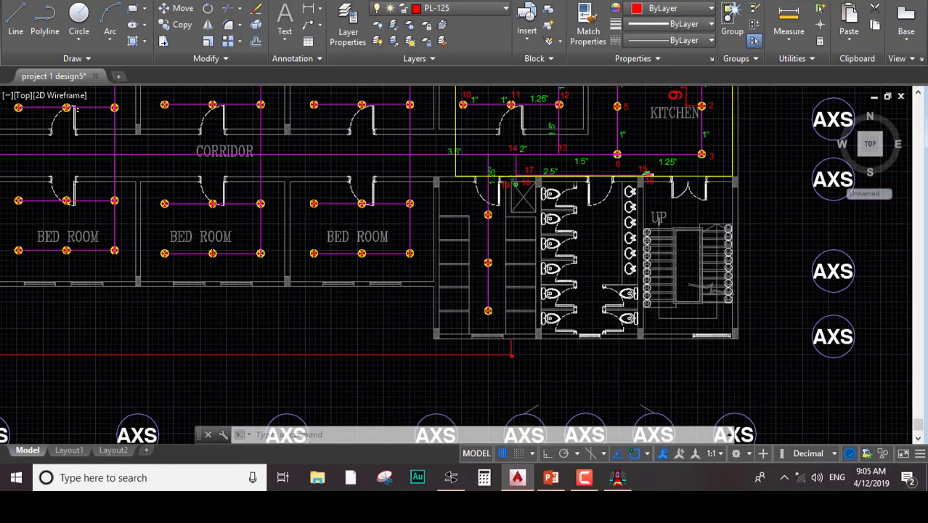
scroll(619, 204, up, 3)
scroll(619, 204, up, 4)
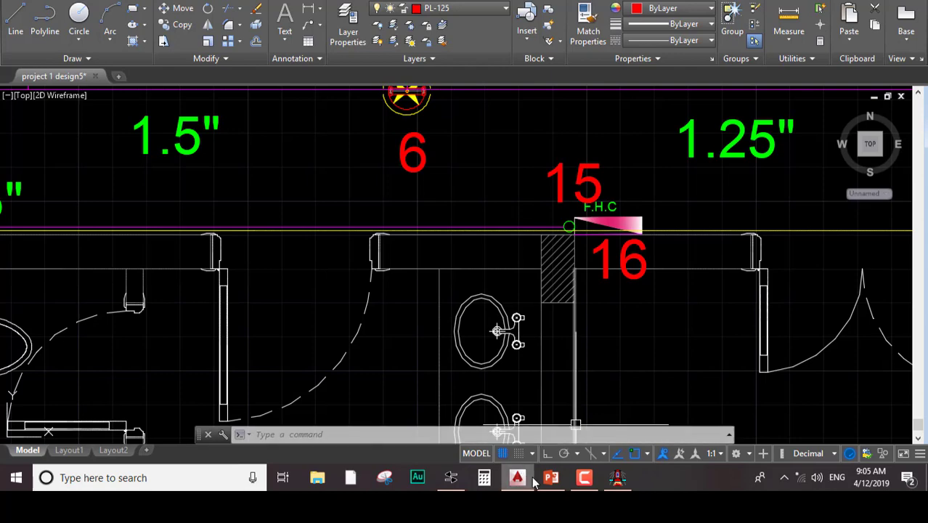
mouse_move(529, 477)
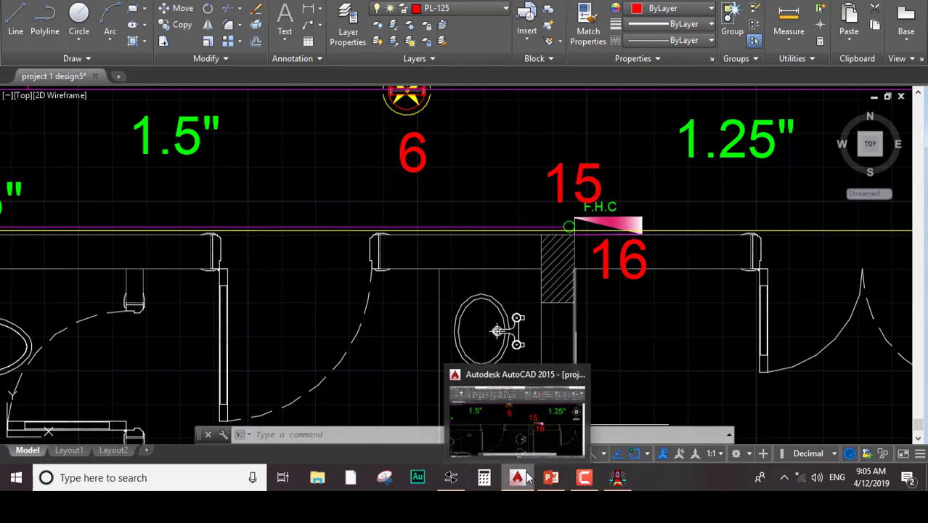
click(617, 477)
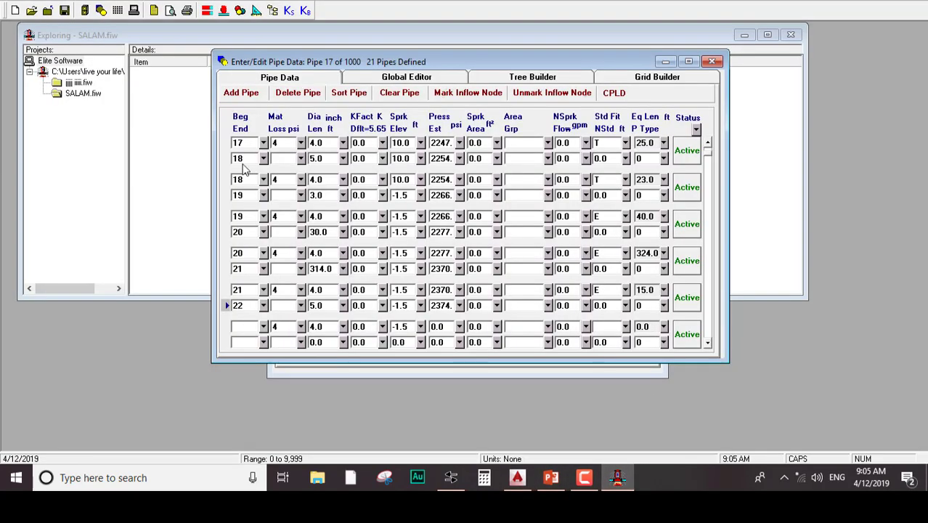
Set the non-sprinkler flow at beginning node 15 of pipe 15–16 to 100 gpm
scroll(246, 168, up, 2)
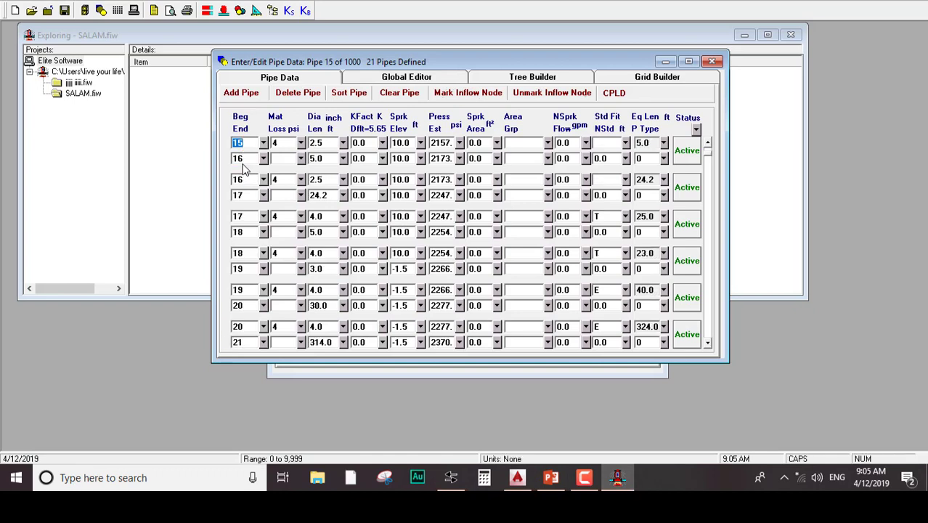
scroll(245, 168, up, 1)
key(Tab)
key(Tab)
key(Tab)
key(Tab)
key(Tab)
key(Tab)
key(Tab)
key(Tab)
key(Tab)
key(Tab)
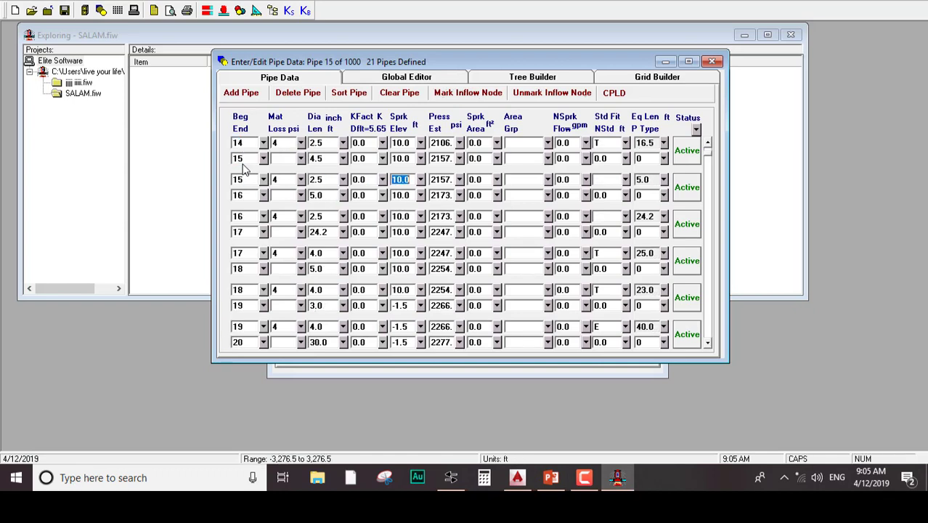
key(Tab)
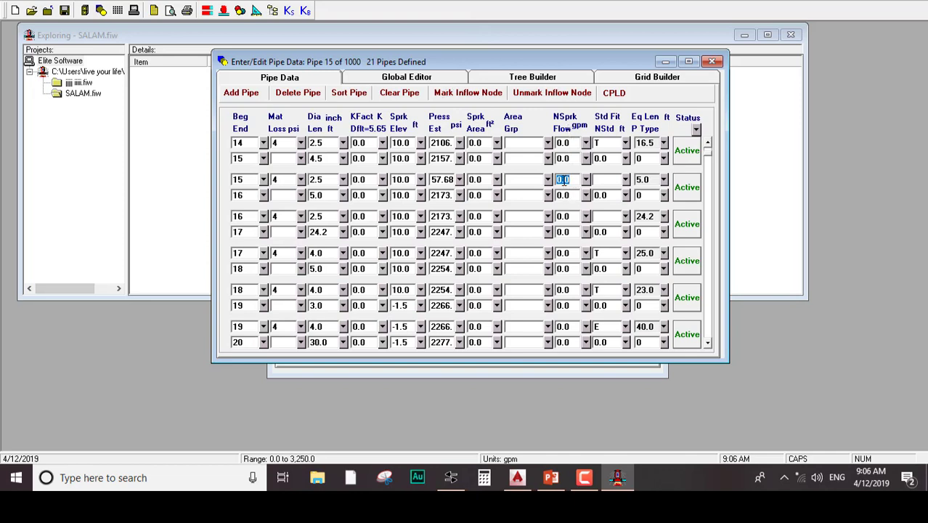
text(100)
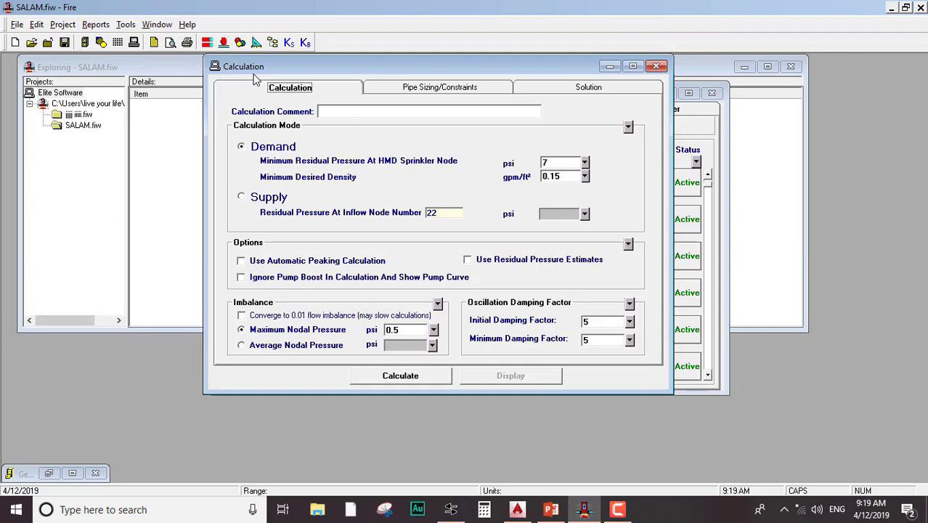
Set the maximum allowable water velocity in the pipe sizing constraints to 15 ft/sec and run the calculation
click(404, 88)
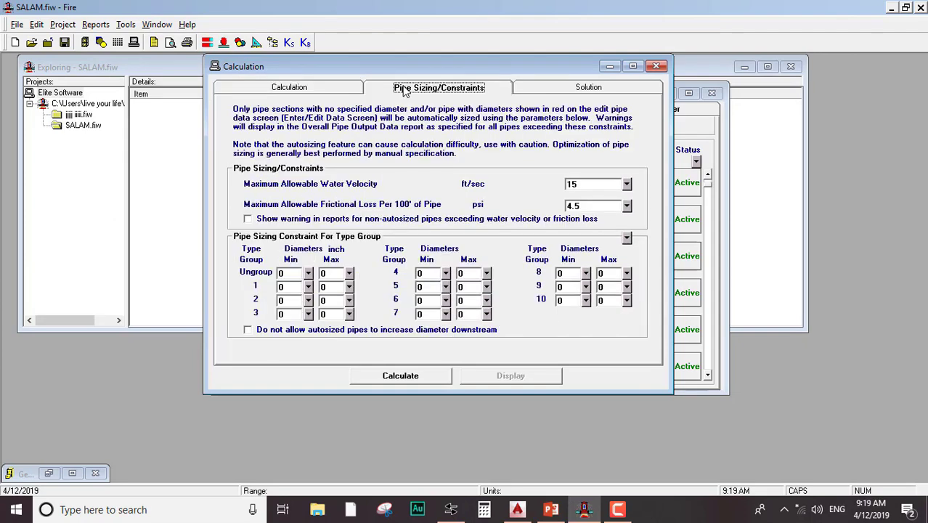
click(591, 185)
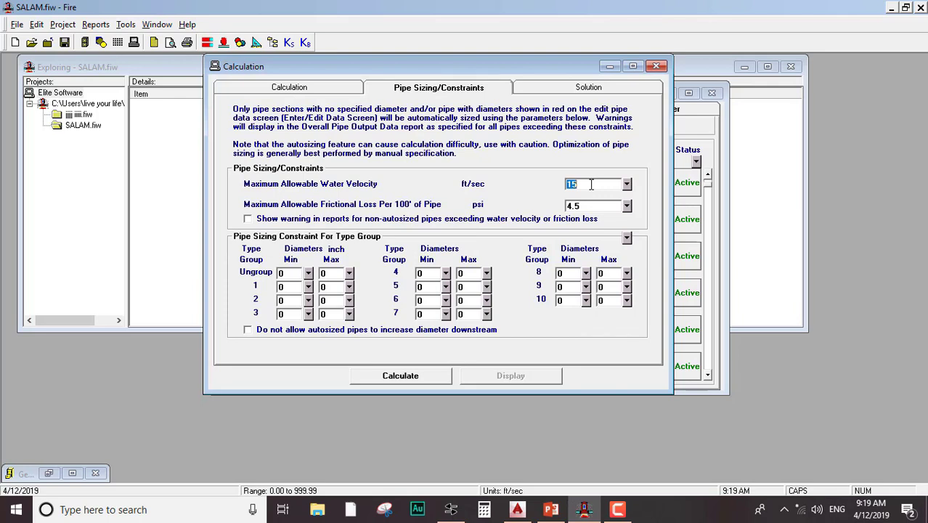
text(1)
click(585, 206)
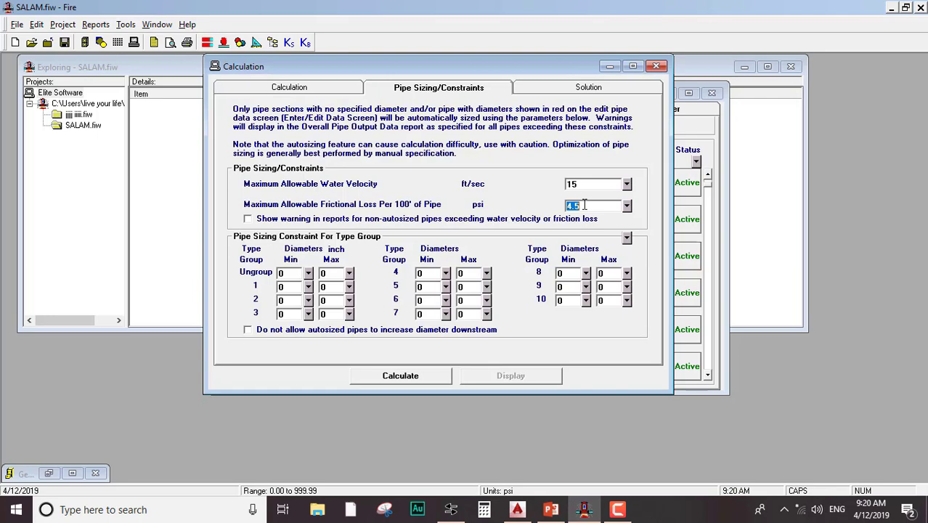
click(589, 205)
click(395, 376)
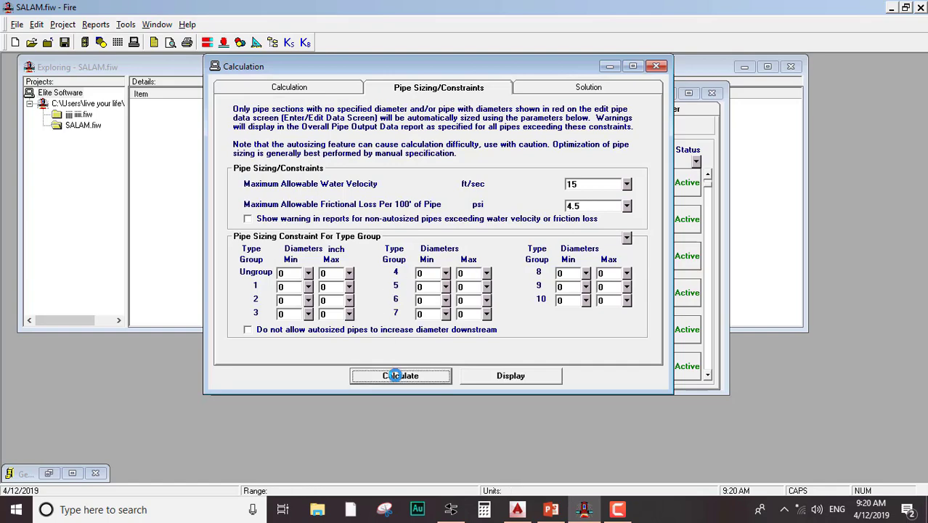
click(395, 375)
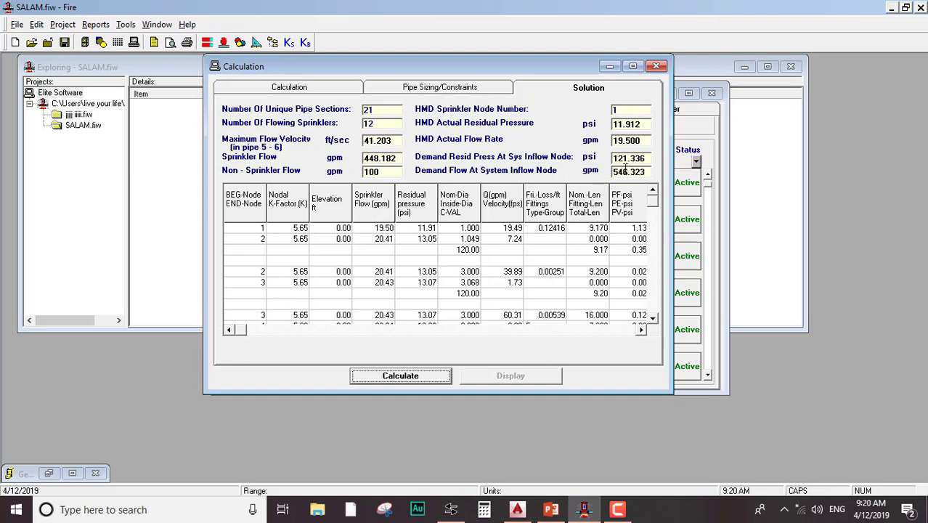
Examine the inflow node demand pressure and HMD residual pressure in the solution, and locate HMD sprinkler node 1 in the AutoCAD layout
click(624, 159)
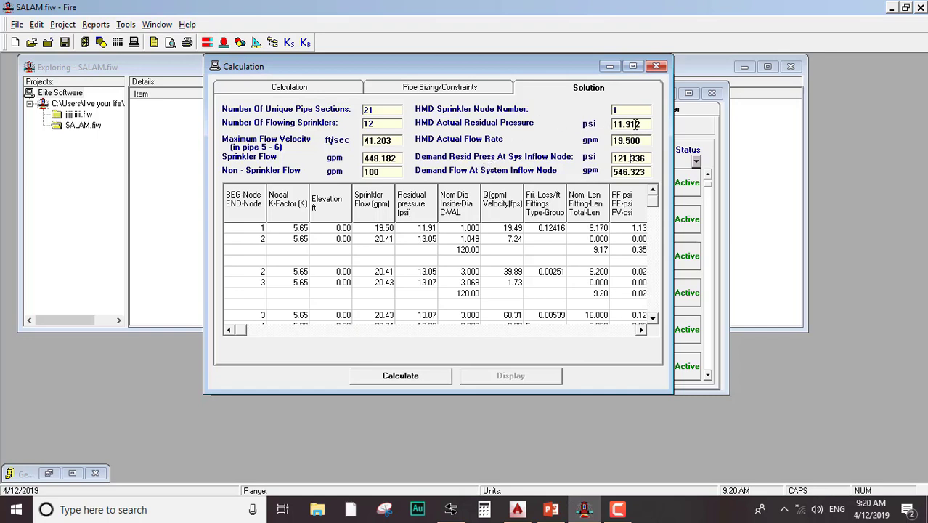
drag(635, 124, 614, 124)
click(614, 124)
click(532, 510)
scroll(703, 195, down, 10)
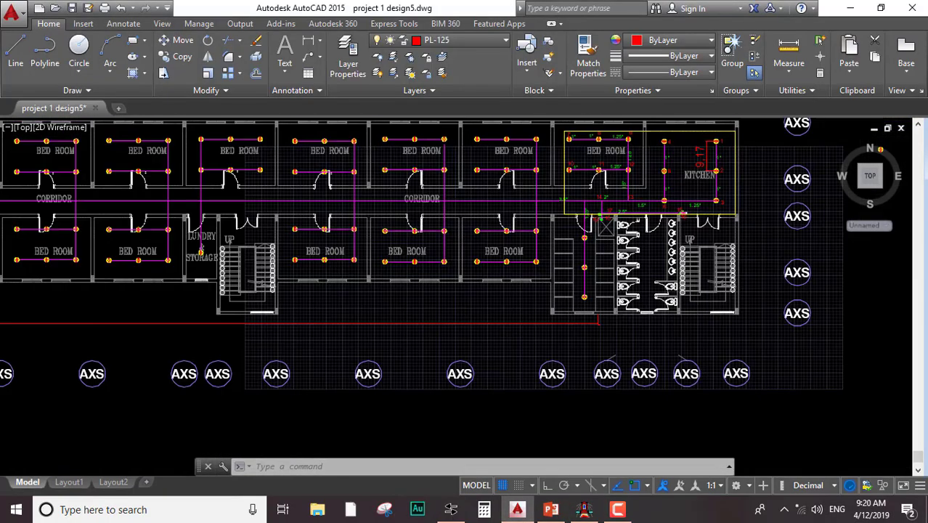
scroll(767, 187, up, 7)
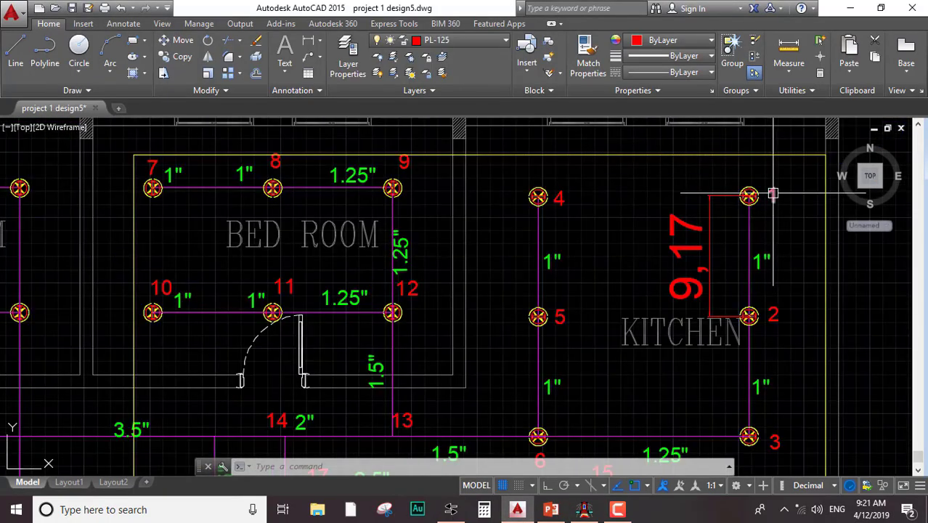
scroll(621, 247, down, 3)
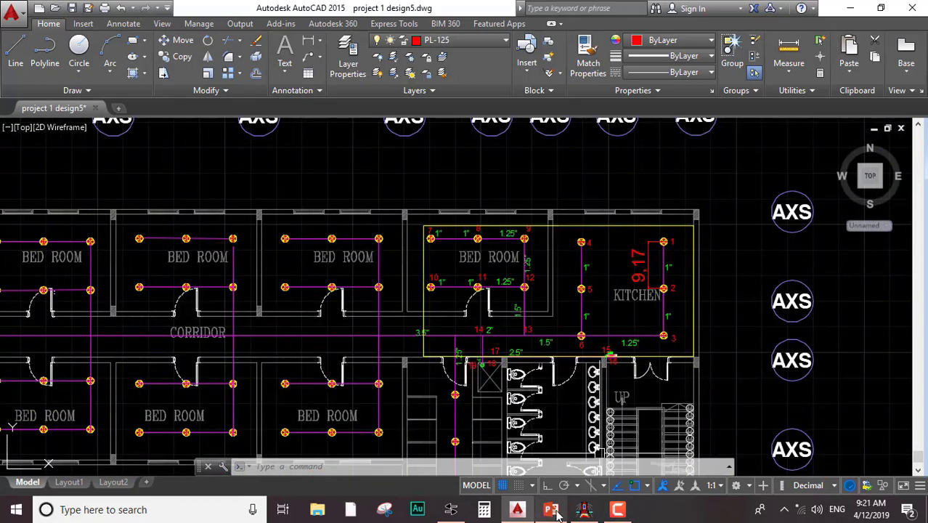
click(584, 510)
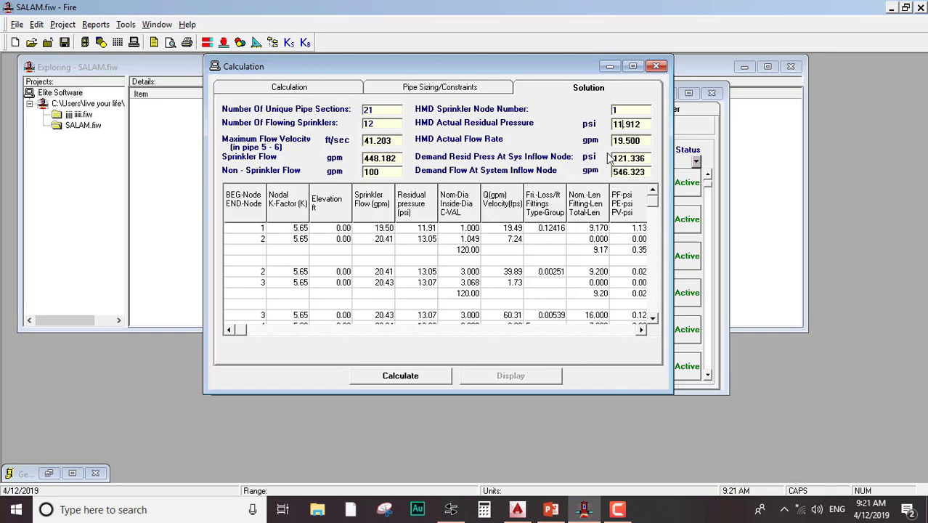
Save the project and print its report with Microsoft Print to PDF to the Desktop as "SALAM KHJ"
key(ctrl+s)
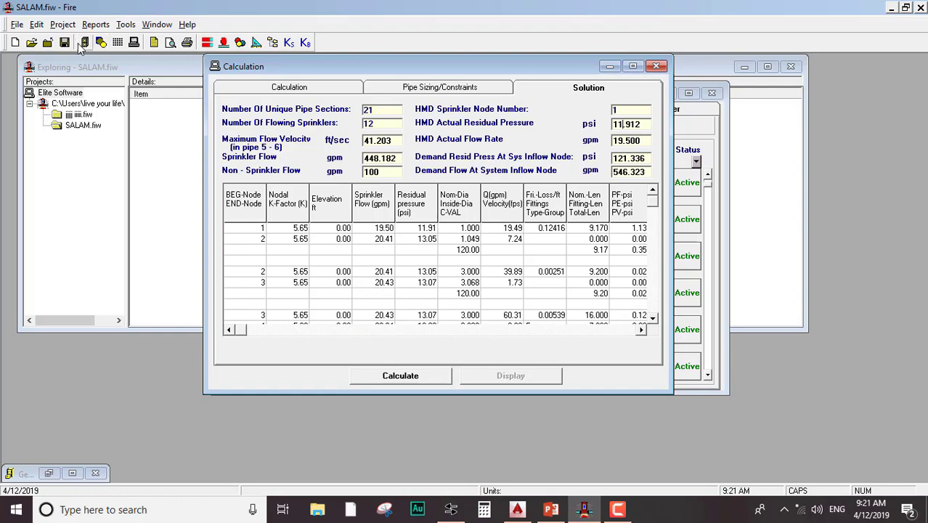
click(187, 45)
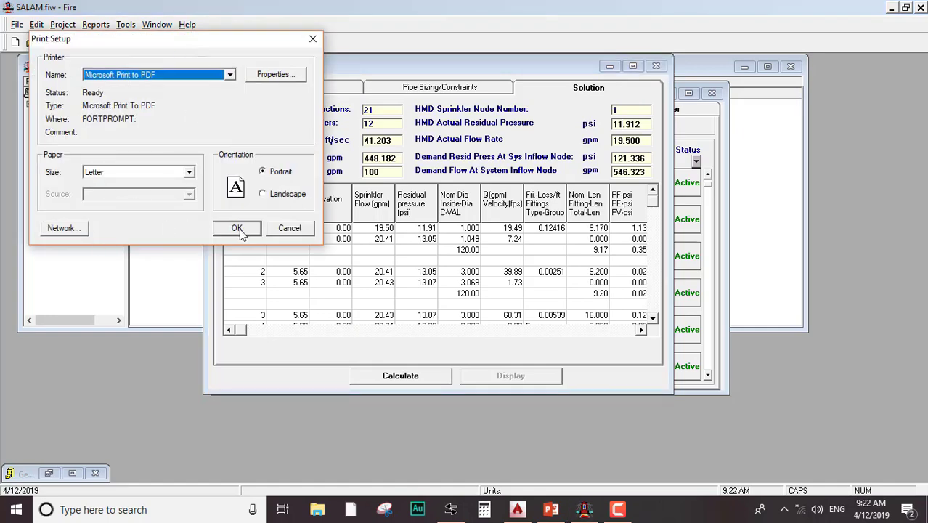
click(236, 228)
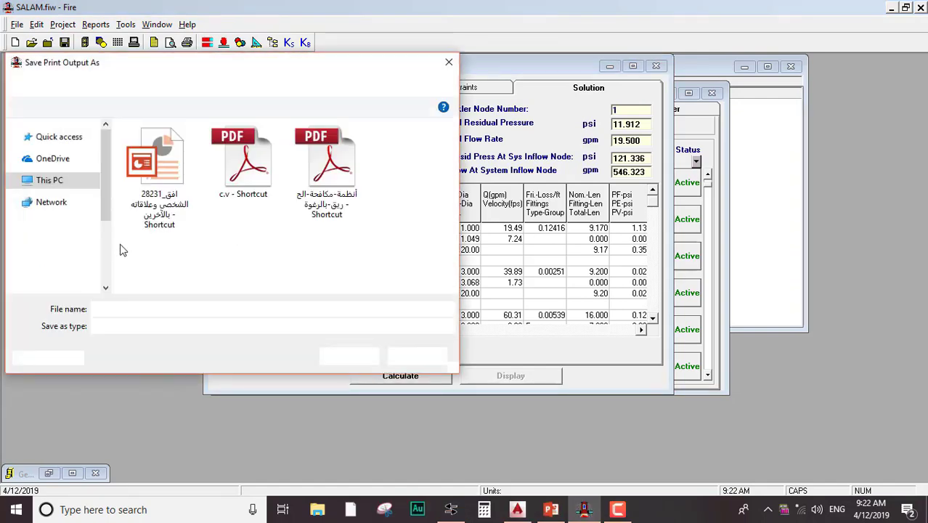
click(58, 180)
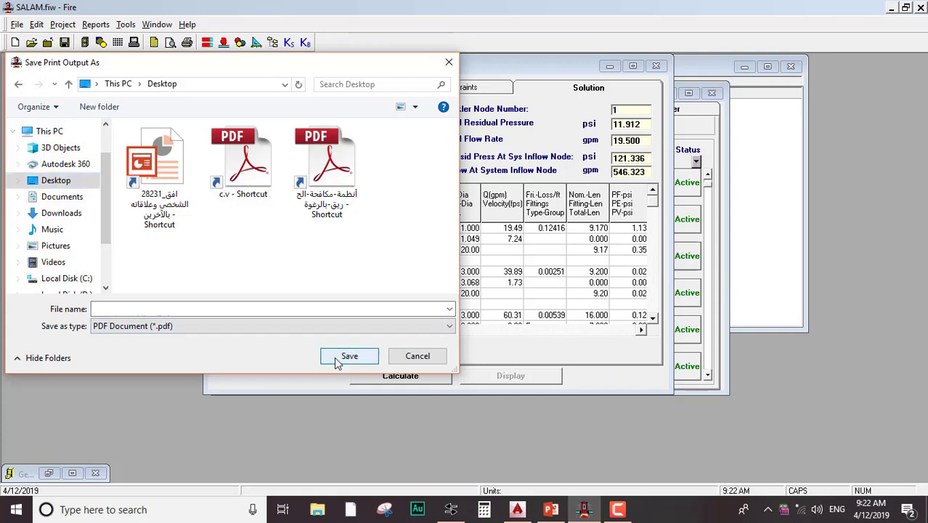
click(248, 306)
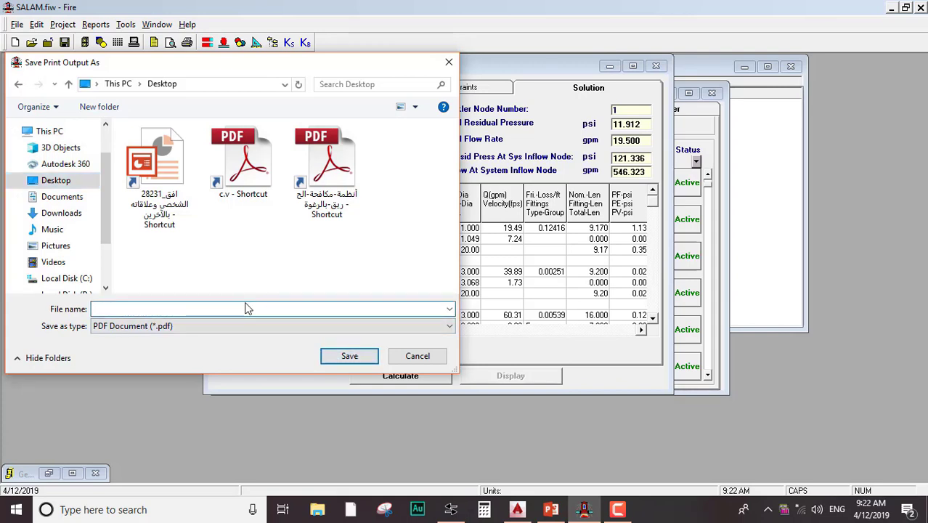
text(SALAM)
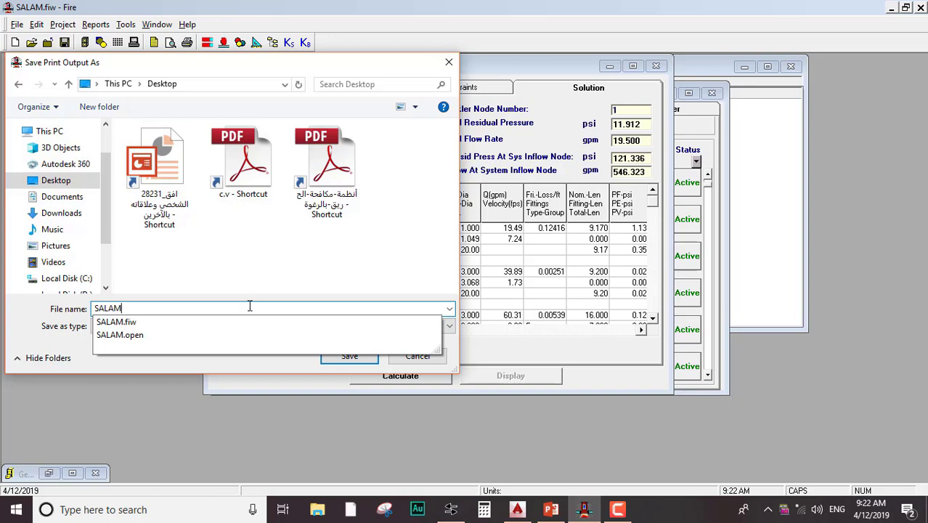
text( KH)
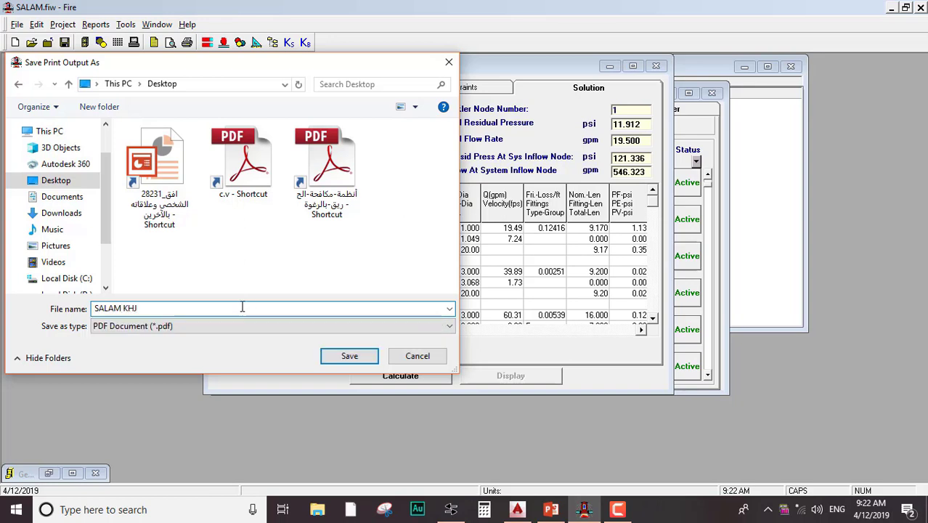
click(348, 356)
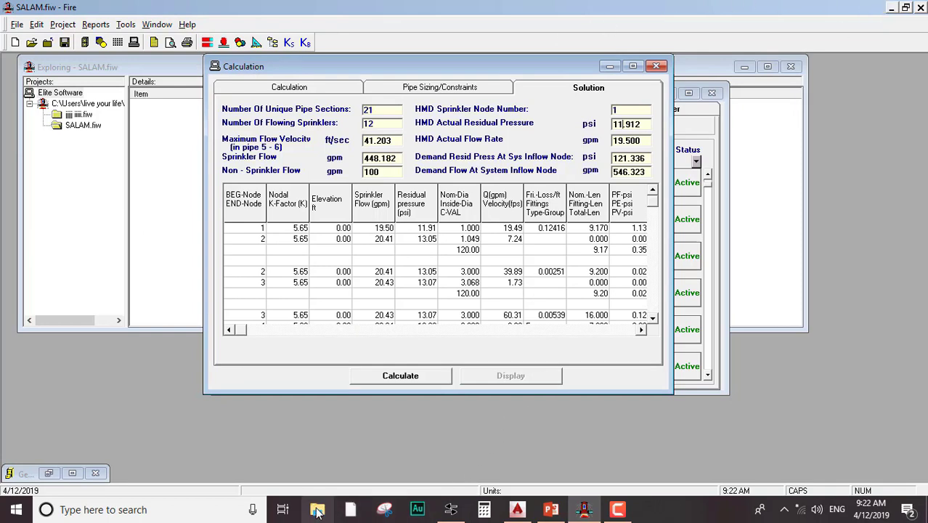
click(73, 473)
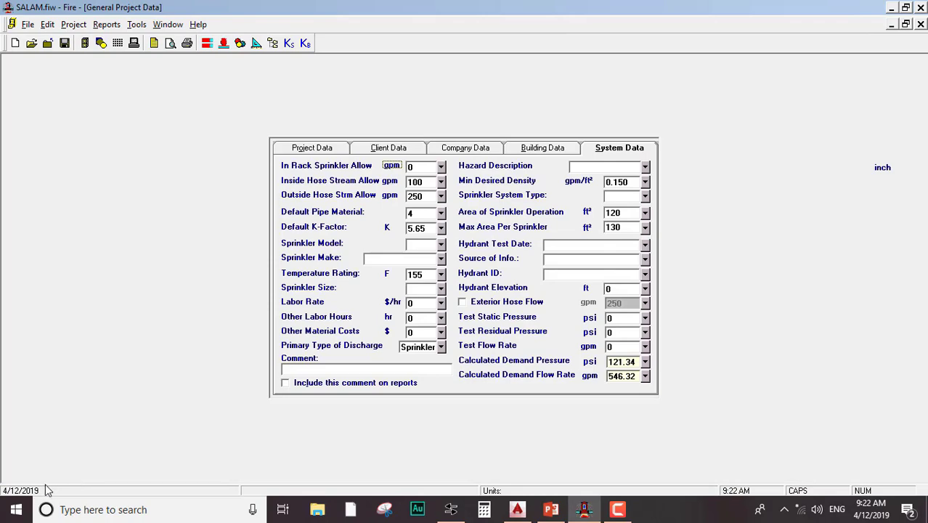
click(450, 508)
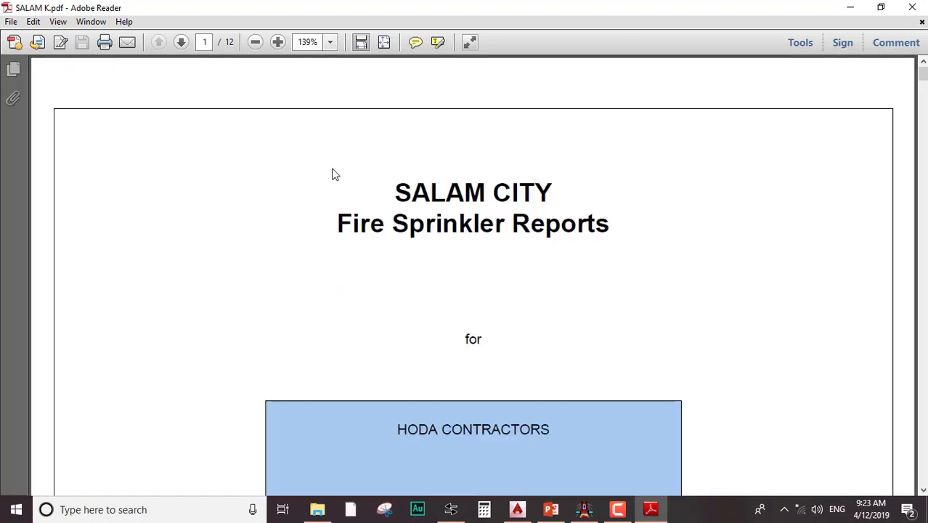
scroll(332, 174, down, 3)
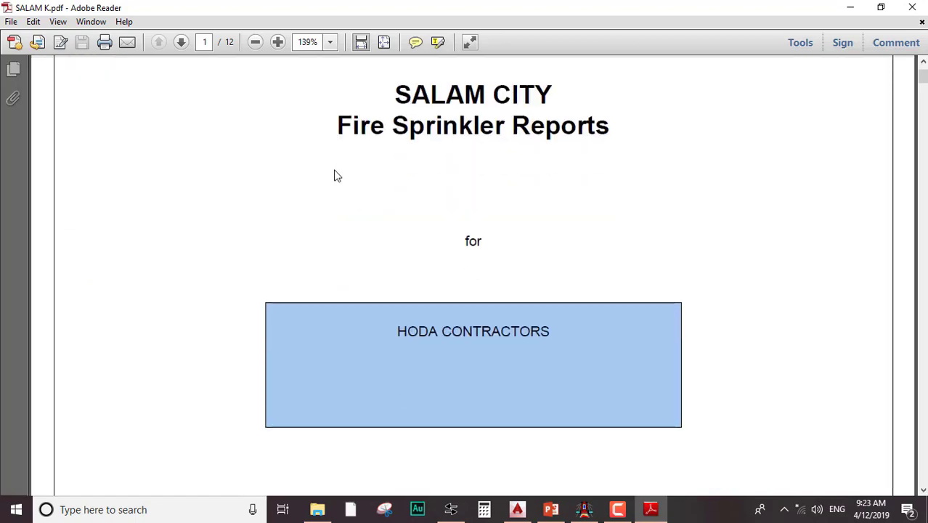
scroll(334, 173, up, 3)
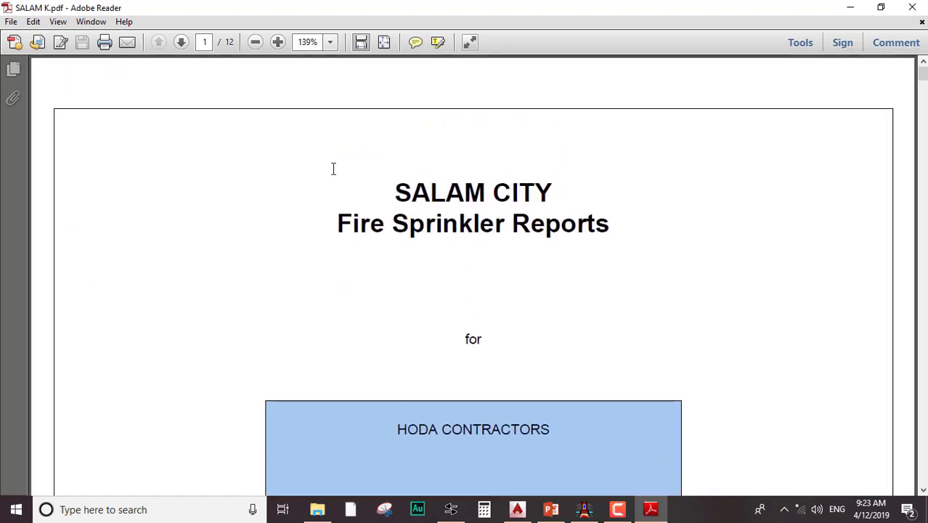
scroll(333, 175, down, 1)
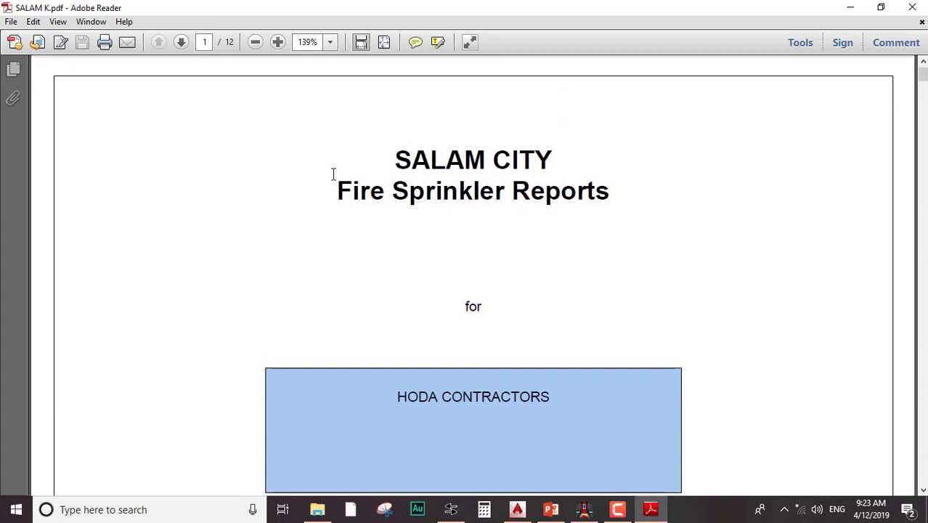
triple_click(453, 158)
click(421, 181)
scroll(373, 288, down, 2)
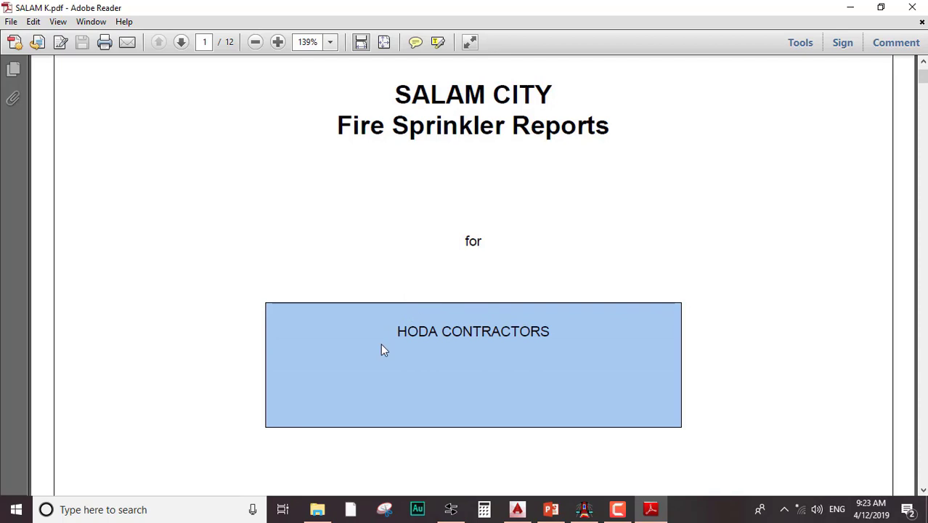
Examine the client name, the preparer and the company on the report's cover page
drag(396, 330, 550, 334)
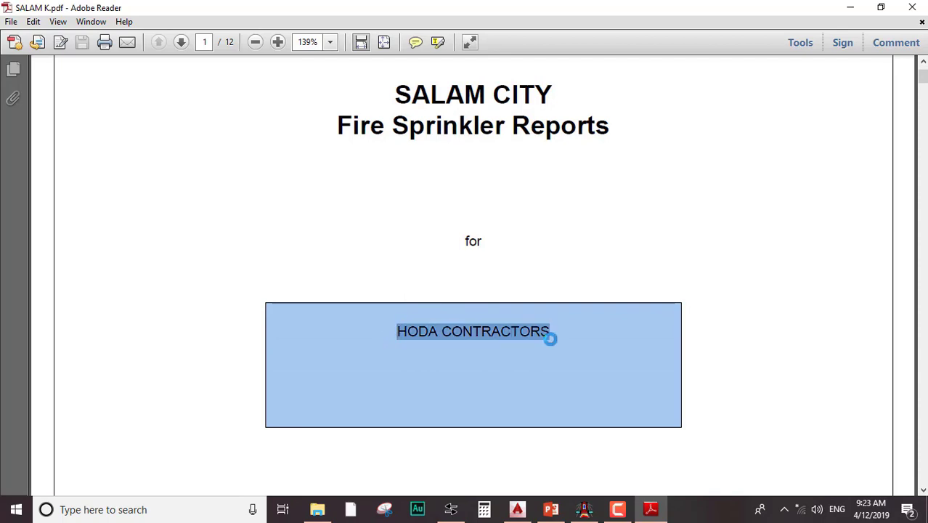
click(499, 341)
click(417, 334)
scroll(393, 336, down, 8)
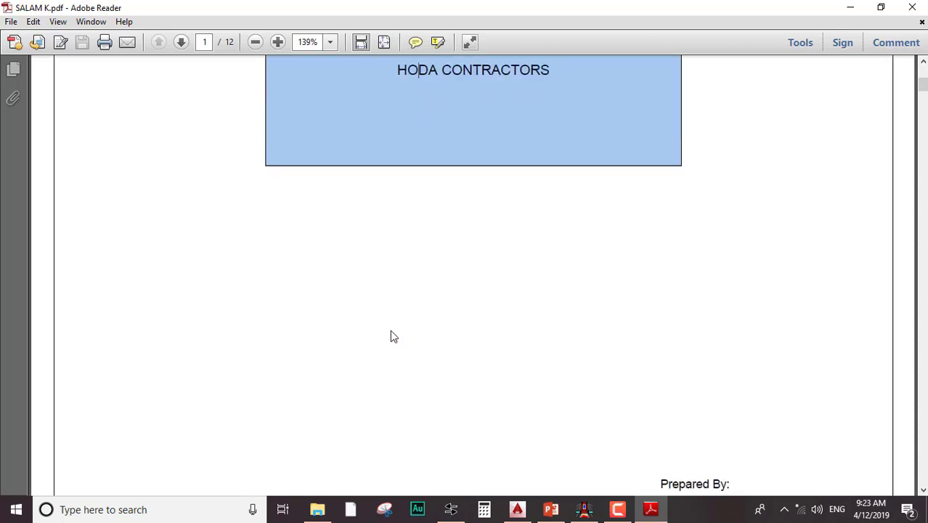
scroll(390, 337, down, 5)
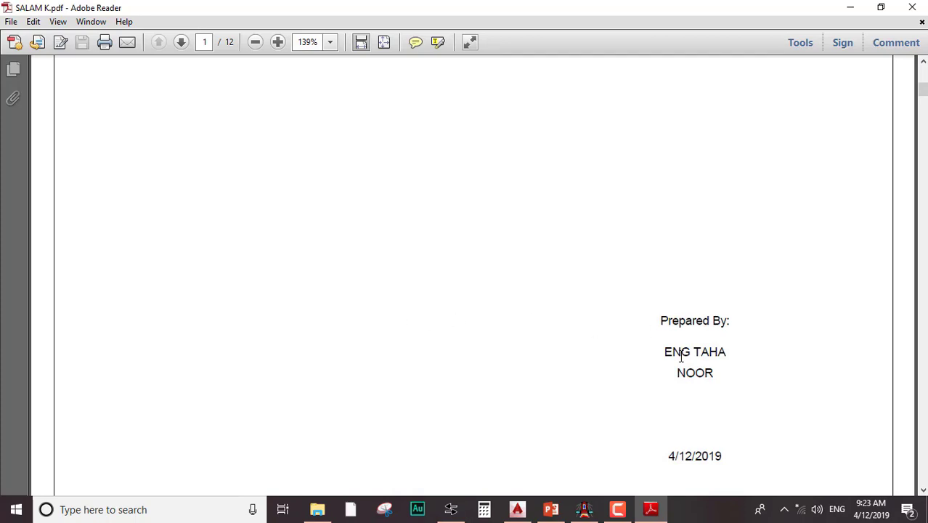
drag(662, 355, 743, 353)
click(710, 369)
drag(666, 379, 708, 383)
click(550, 379)
Examine the General Data on the report's second page and the design area of water application under Project Data
scroll(605, 433, down, 12)
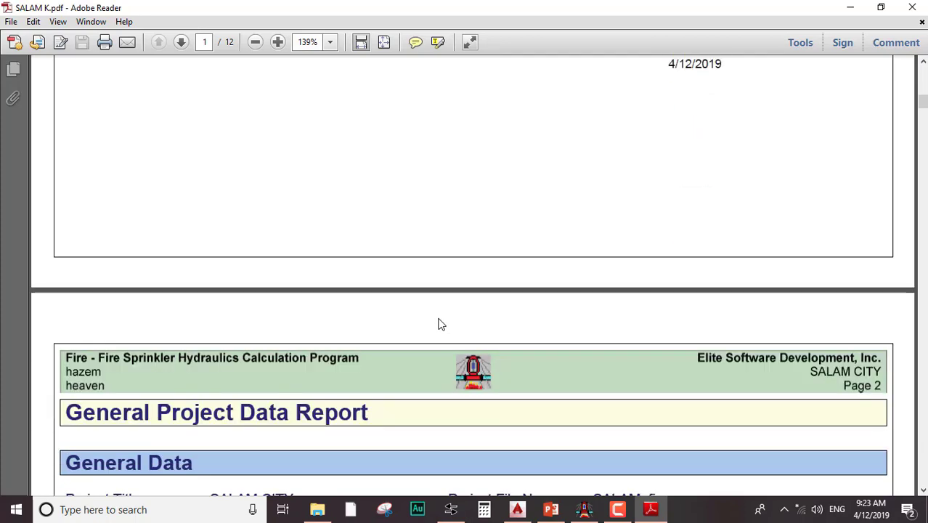
scroll(386, 296, down, 6)
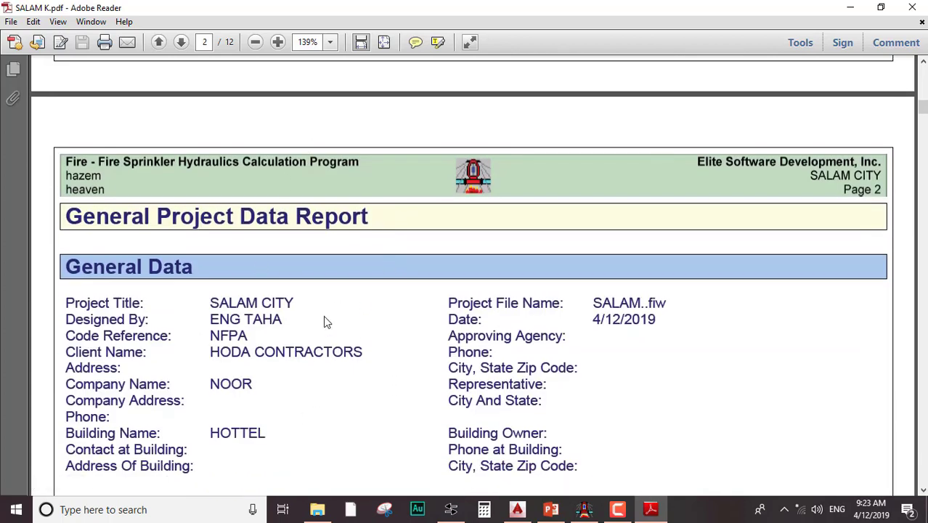
scroll(324, 321, down, 2)
scroll(120, 340, down, 1)
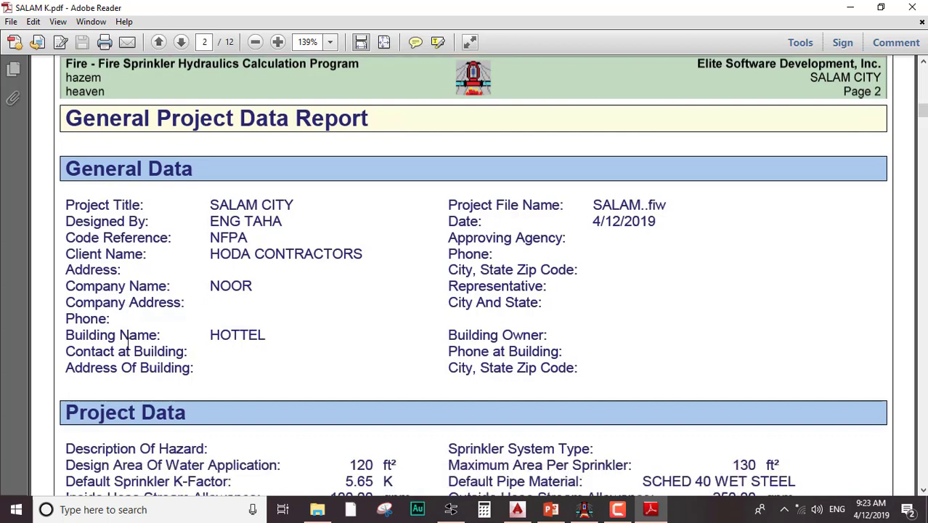
scroll(129, 337, down, 3)
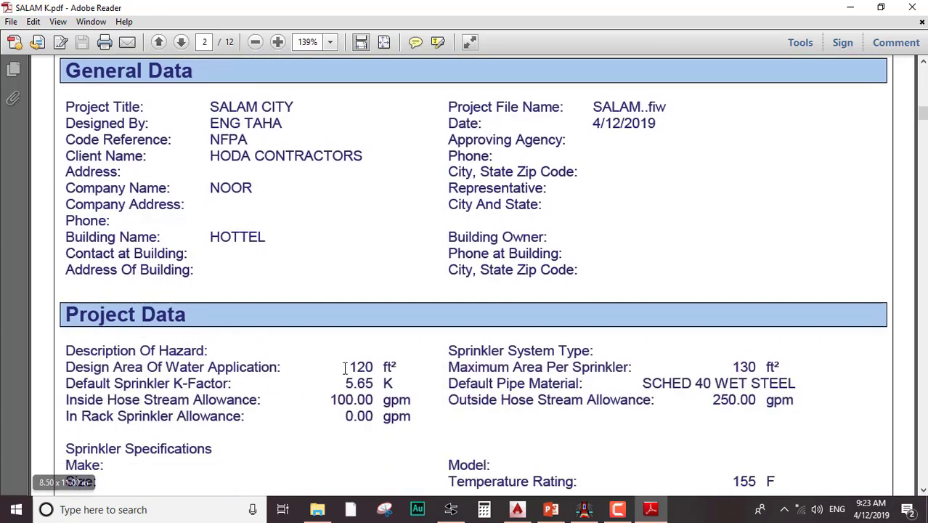
drag(346, 366, 408, 368)
click(399, 366)
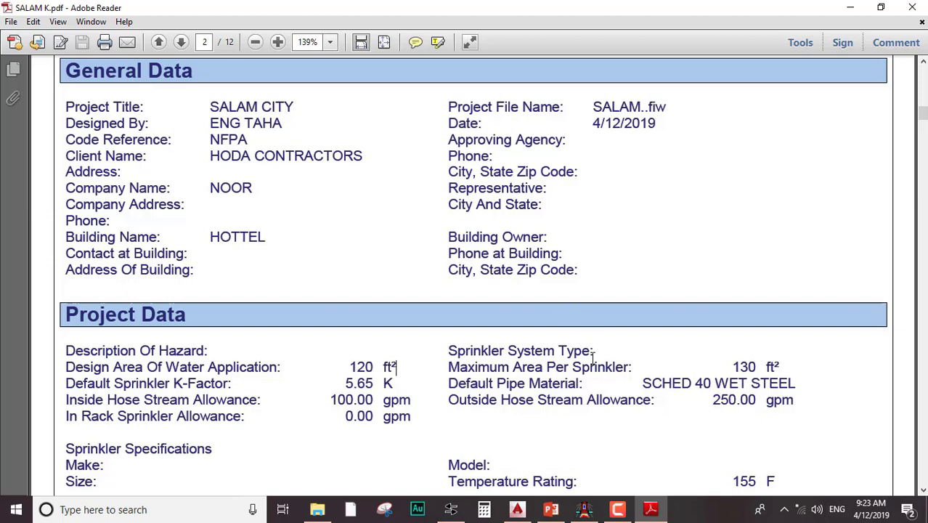
Check the inside and outside hose stream allowances, default pipe material and sprinkler temperature rating in the Project Data
drag(193, 400, 251, 401)
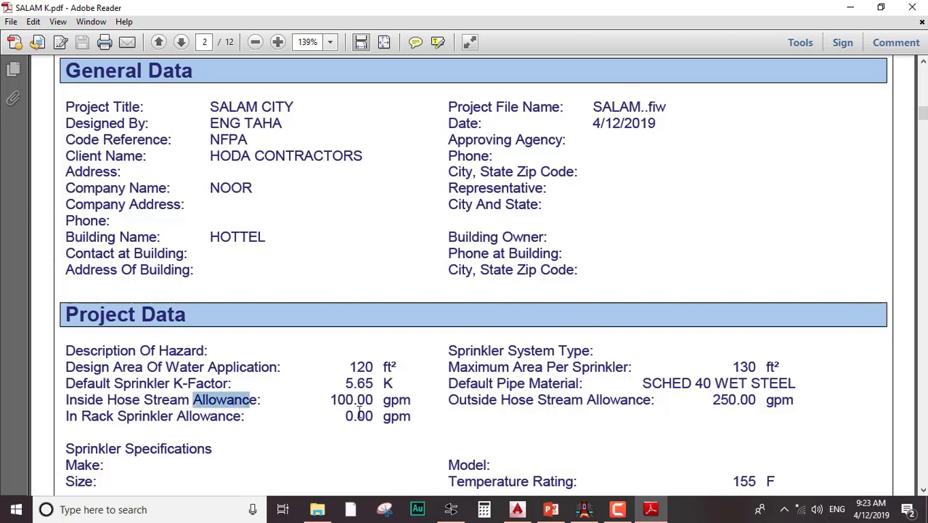
drag(360, 411, 551, 409)
click(723, 408)
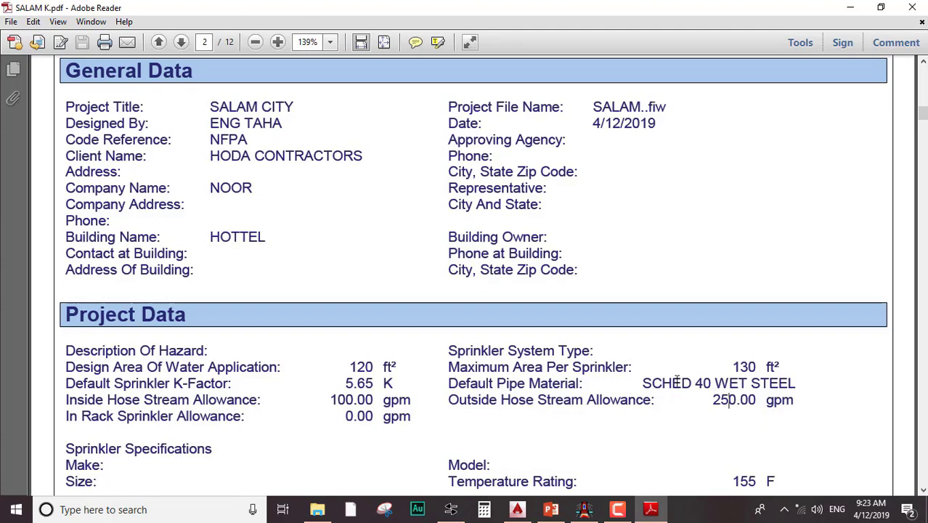
drag(644, 382, 792, 383)
click(738, 383)
scroll(426, 373, down, 1)
drag(786, 448, 704, 442)
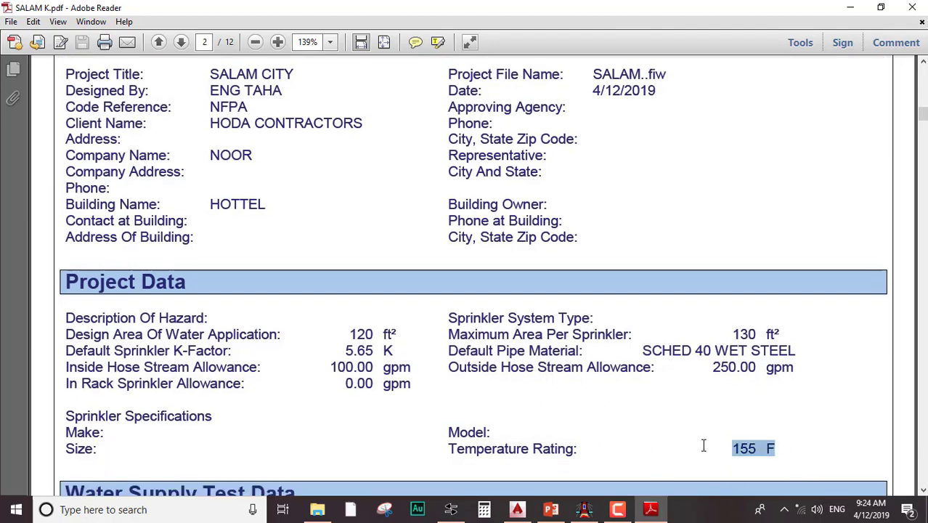
key(Right)
Examine the calculated system flow rate in the Water Supply Test Data section
scroll(408, 329, down, 1)
scroll(408, 329, down, 4)
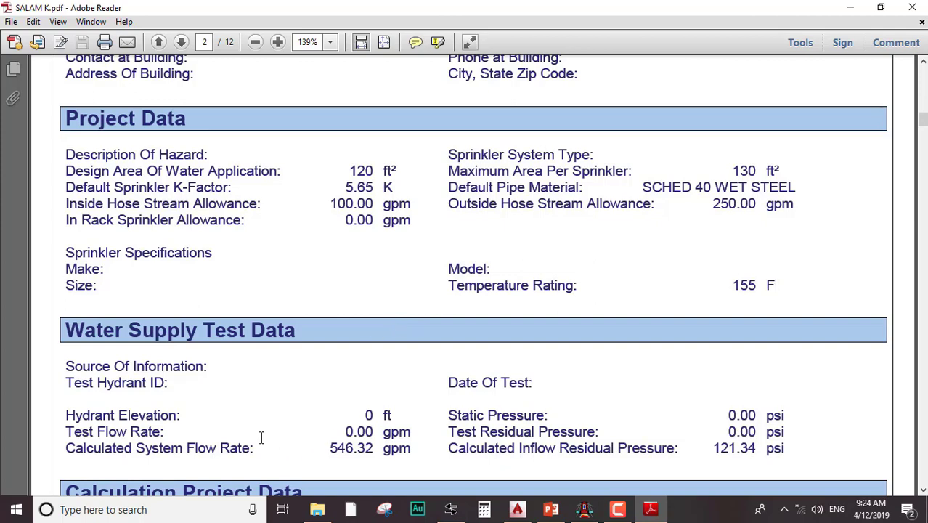
drag(93, 448, 336, 446)
click(237, 450)
click(354, 452)
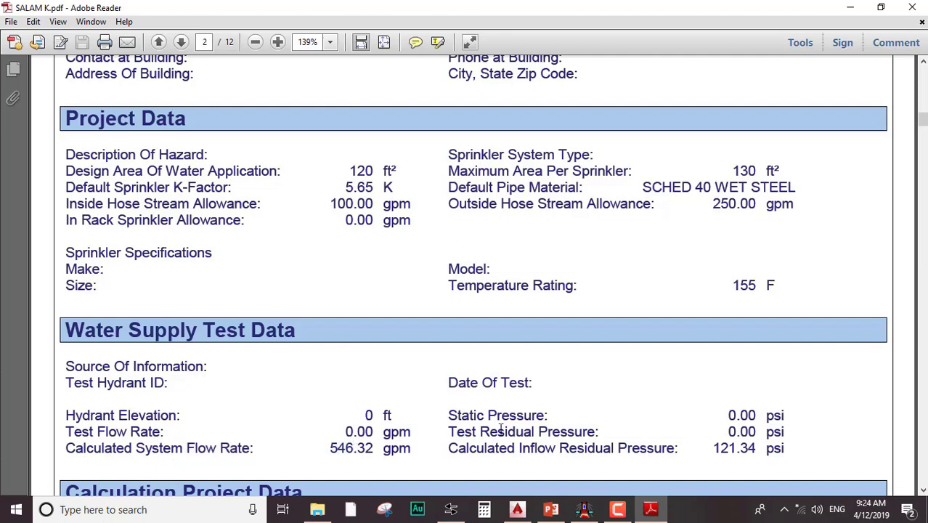